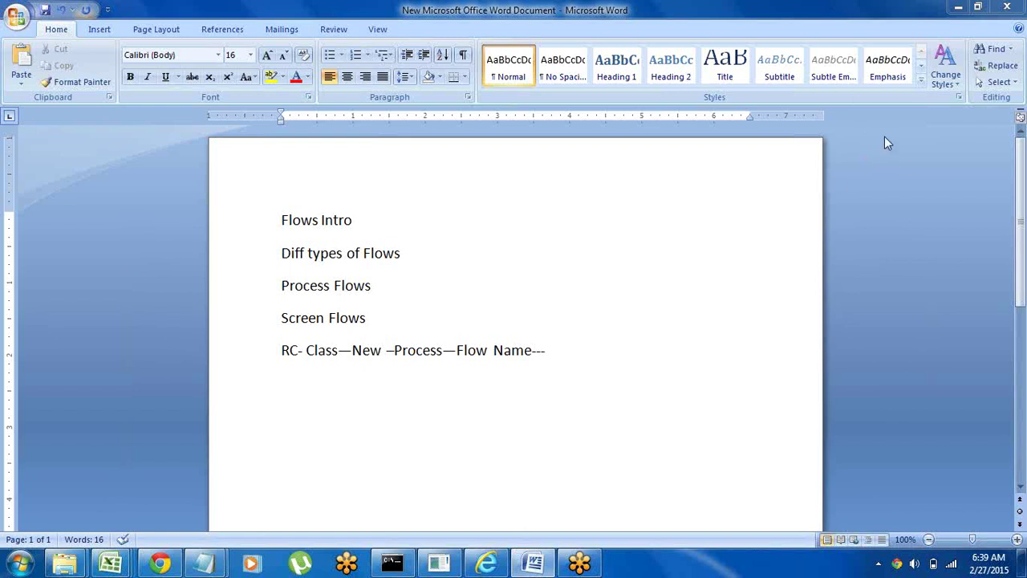
Review the existing note lines on the flows intro, flow types, process flows and screen flows
left_click(662, 332)
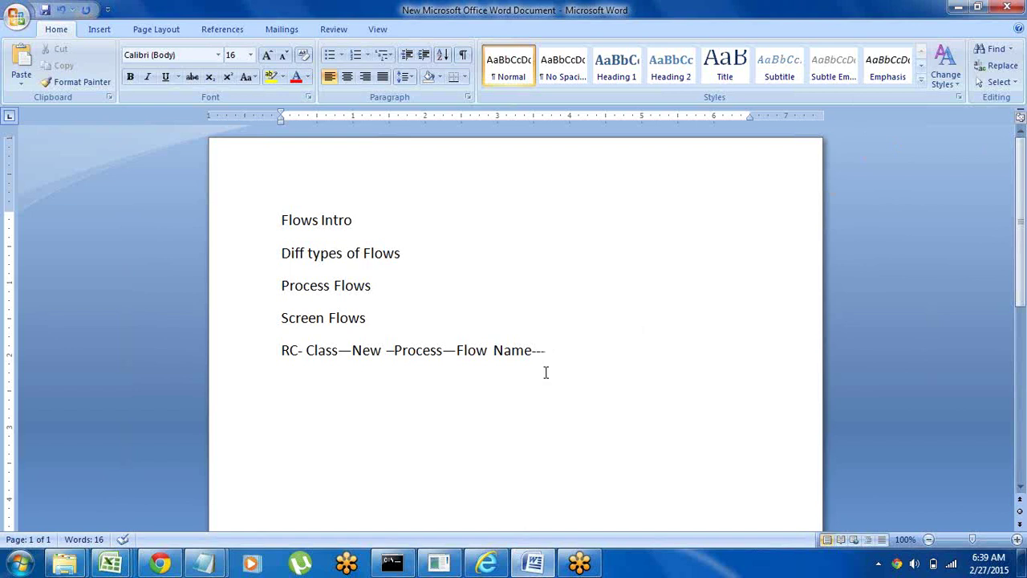
key("Up")
left_click(348, 266)
left_click(474, 296)
left_click(223, 222)
left_click(245, 267)
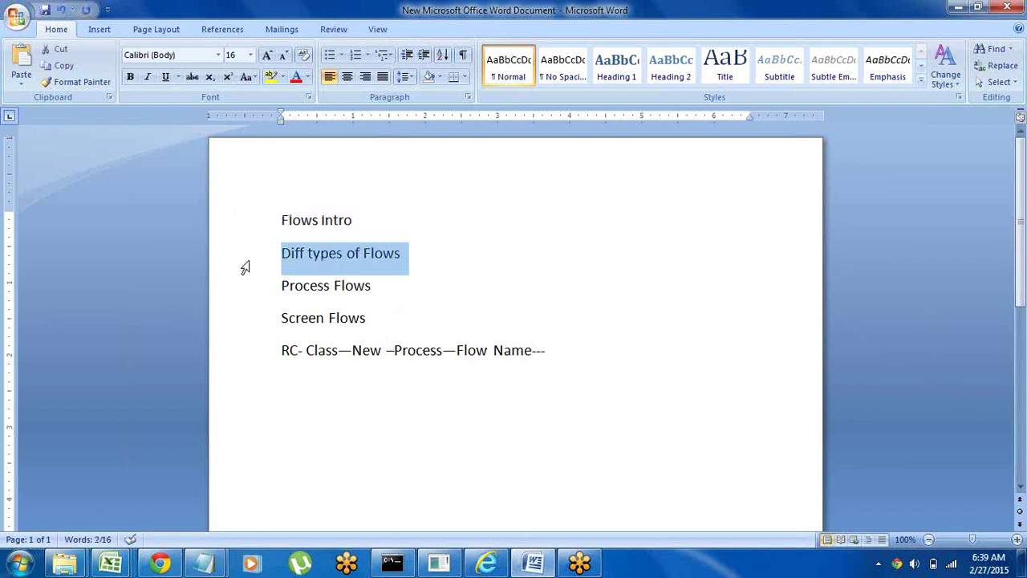
left_click(456, 300)
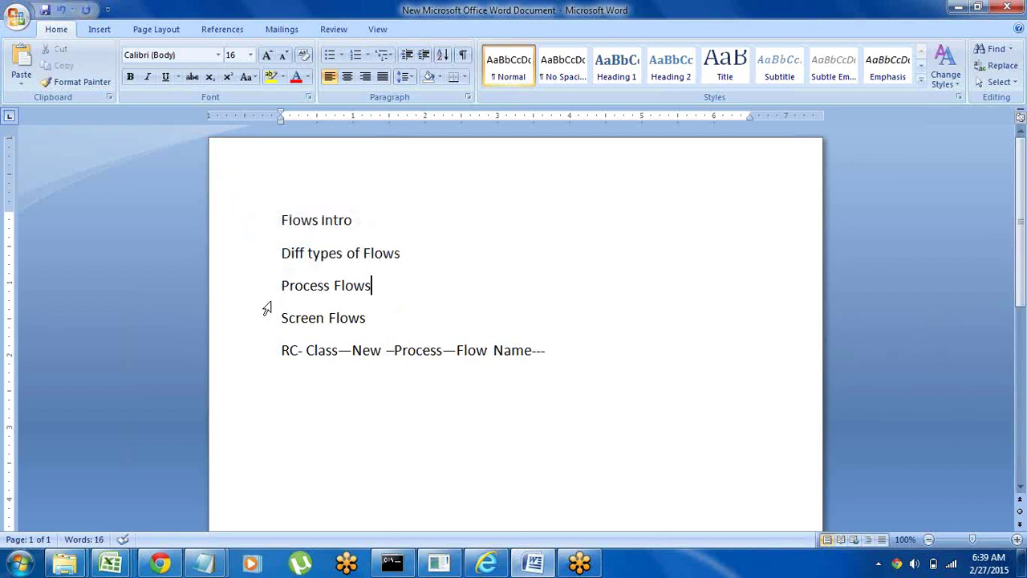
left_click(233, 299)
left_click(243, 336)
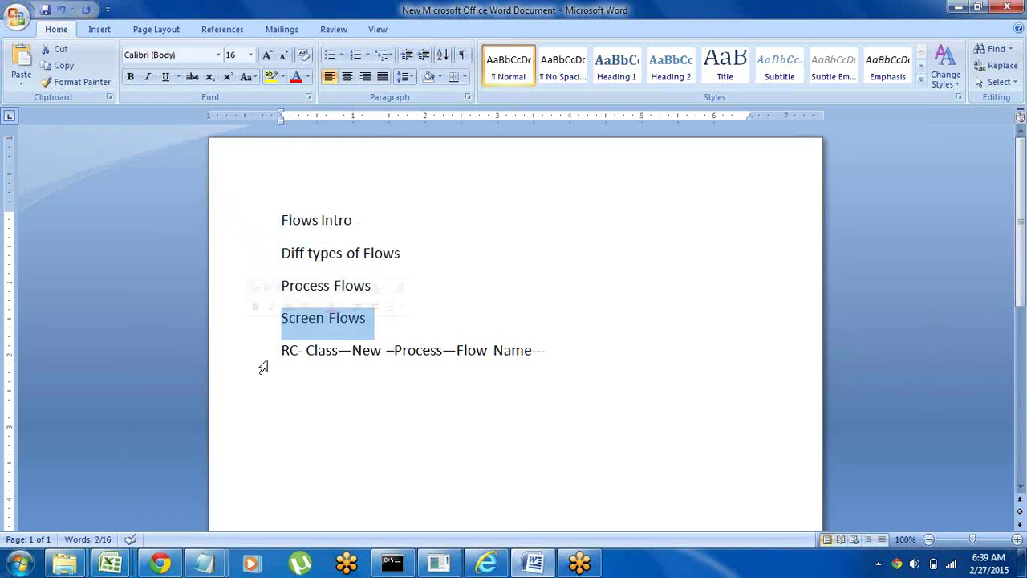
left_click(305, 401)
Complete the "RC- Class—New –Process—Flow Name" line with "- Create" and start a new line below it
left_click(282, 350)
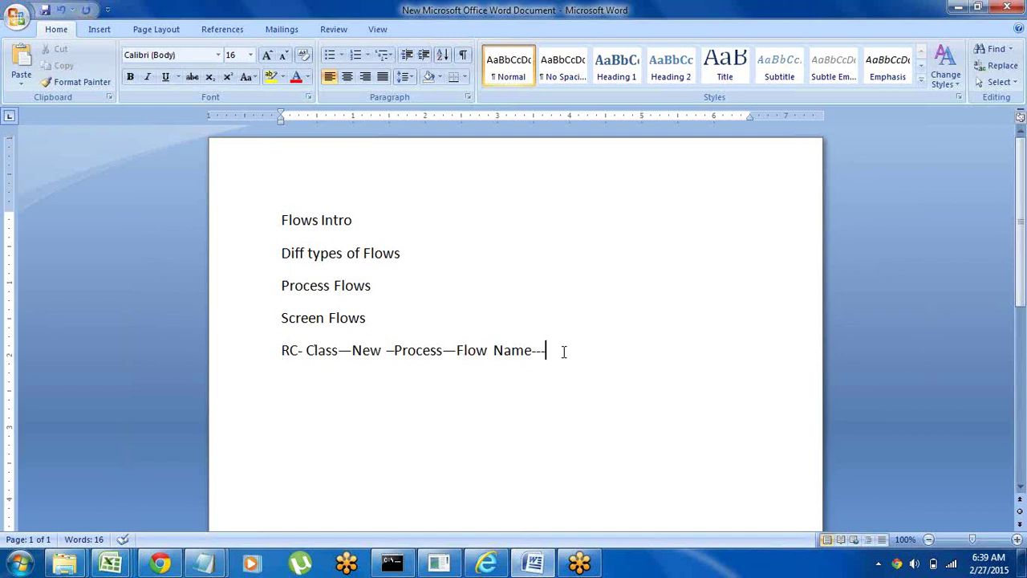
type("- Create")
key("Return")
Duplicate the whole "RC- Class" line onto the empty line directly below it
left_click(245, 348)
key("ctrl+c")
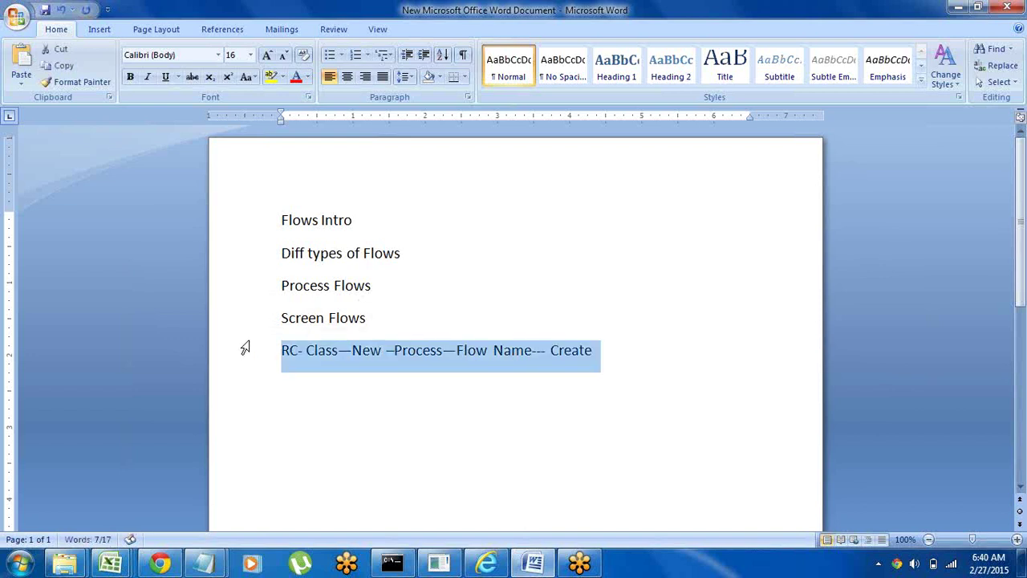
left_click(288, 382)
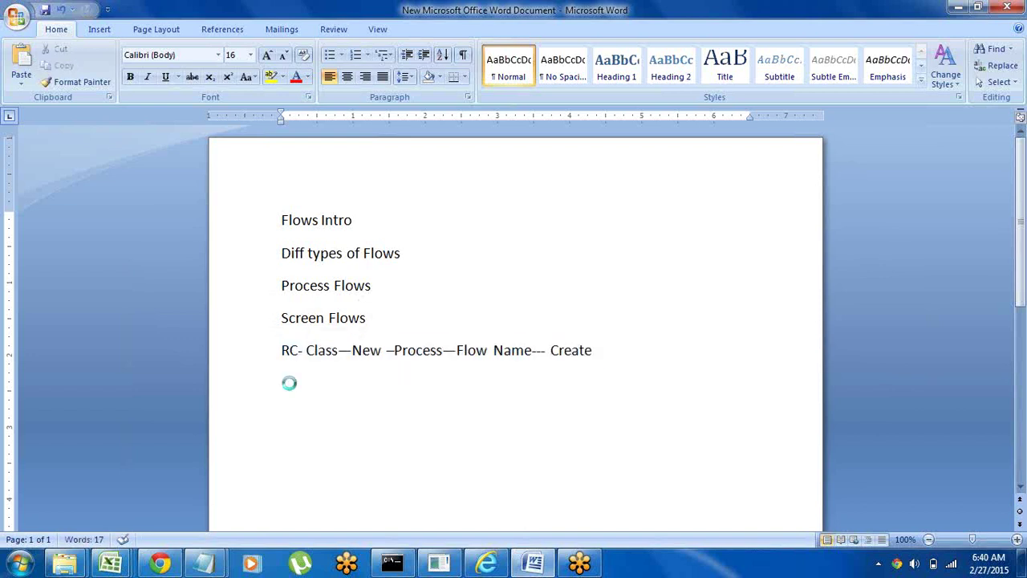
key("ctrl+v")
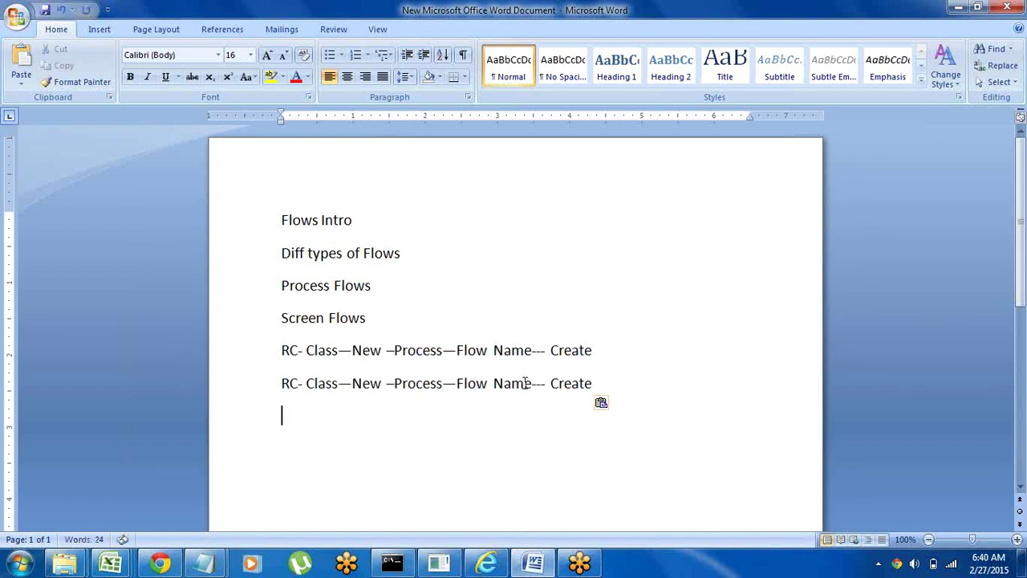
Replace "Create" at the end of the duplicated RC line with "Template--Screen flow--Create"
key("BackSpace")
key("BackSpace")
key("BackSpace")
key("BackSpace")
key("BackSpace")
key("BackSpace")
key("BackSpace")
type("Template")
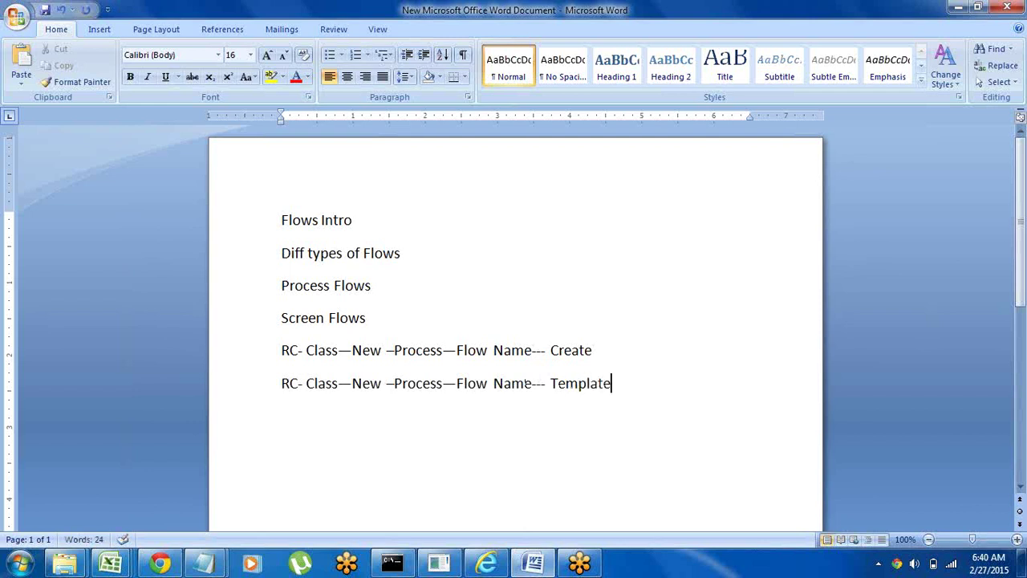
type("--")
type("Screen flow--Create")
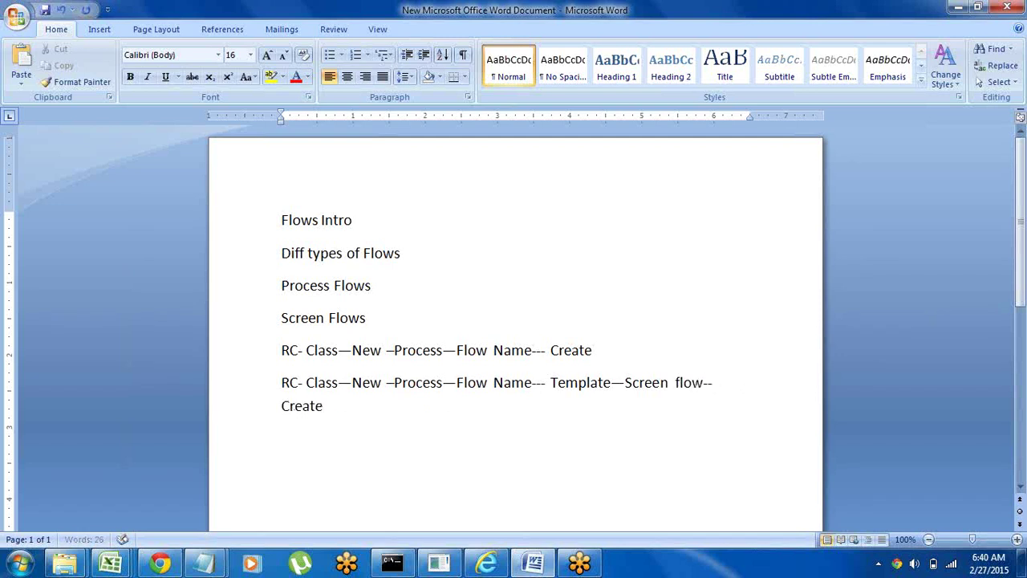
Insert a thin horizontal rule under the second RC line and add several blank lines beneath it
left_click(241, 363)
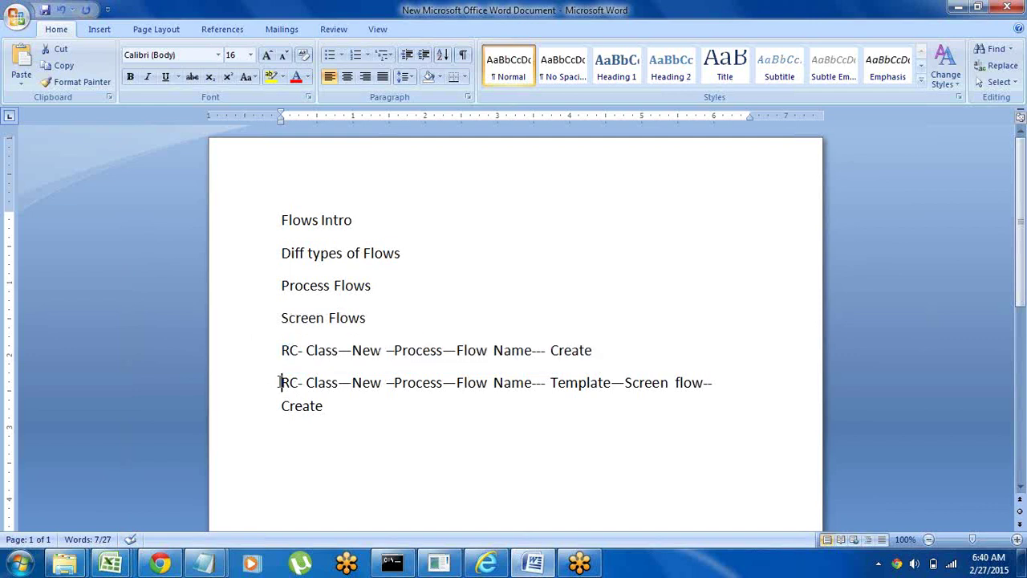
left_click_drag(280, 381, 344, 415)
left_click(347, 434)
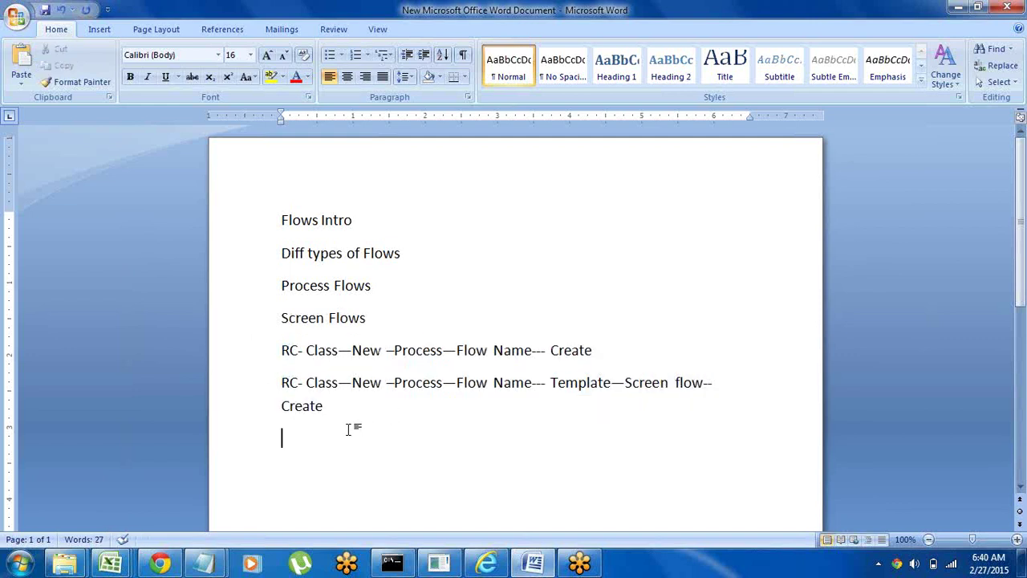
type("---")
key("Return")
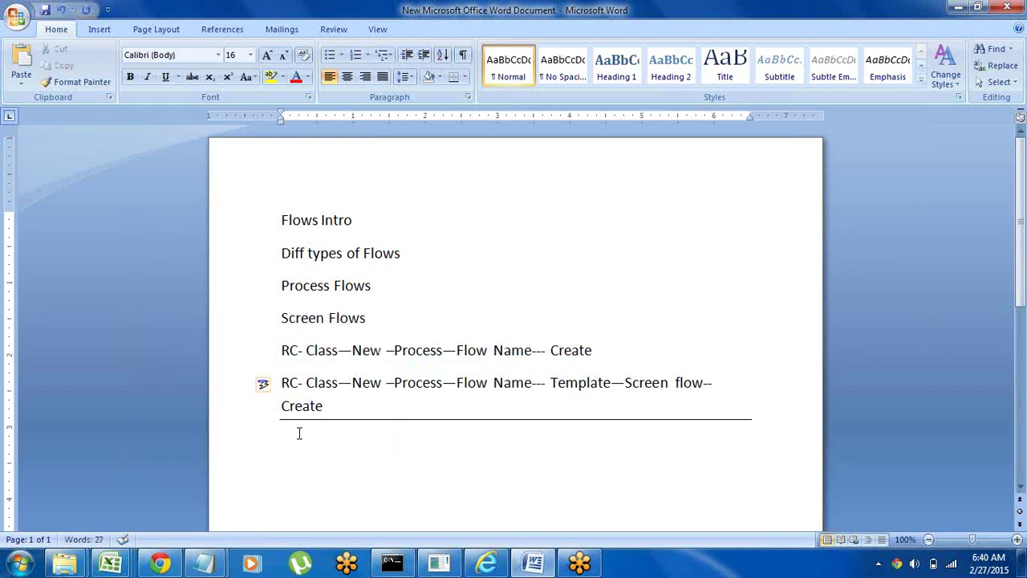
key("Return")
key("Return")
key("Return")
key("Return")
key("Return")
key("Return")
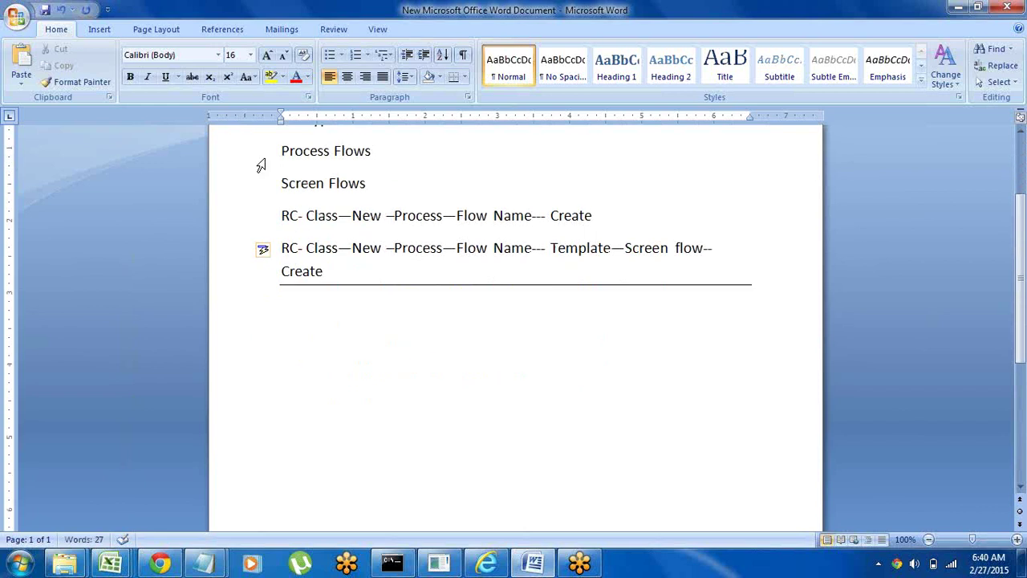
Write "Process flow--- All shapes" on the first line beneath the horizontal rule
left_click(243, 193)
left_click(298, 302)
type("Process flows")
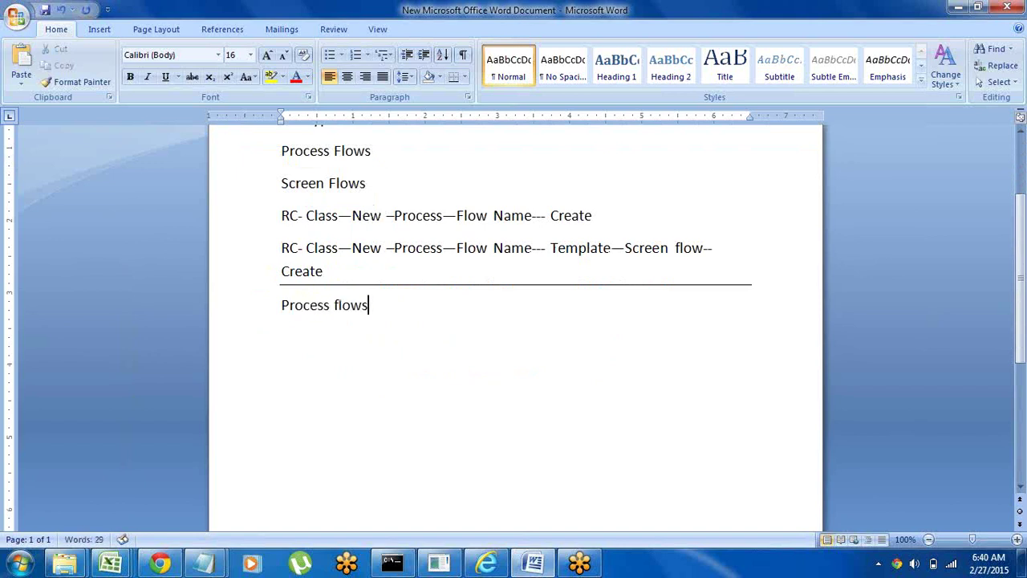
key("BackSpace")
type("--- All shapes")
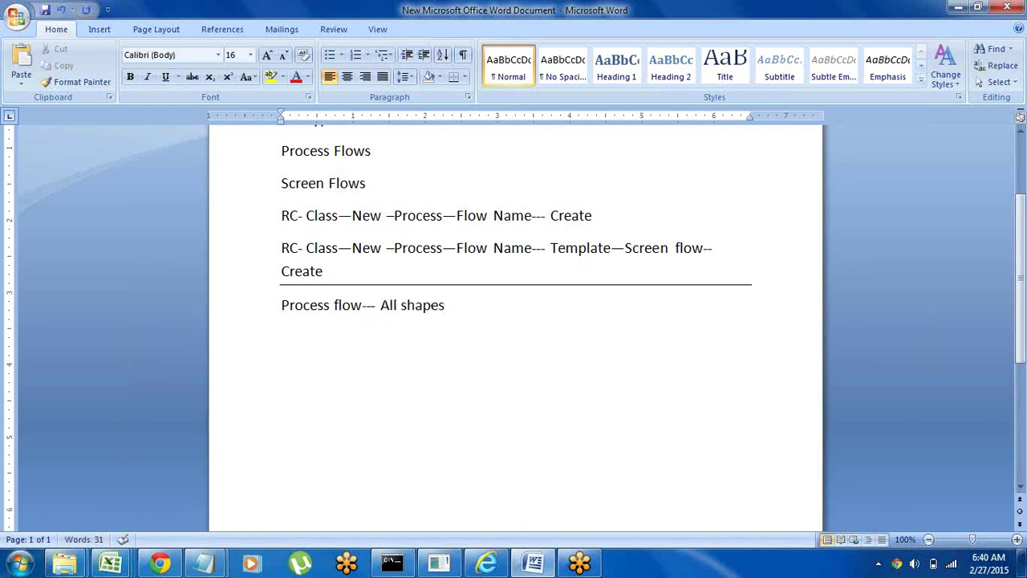
Add the line "Screen flow--Limited shapes" below the process flow line
key("Return")
type("Screen flow--")
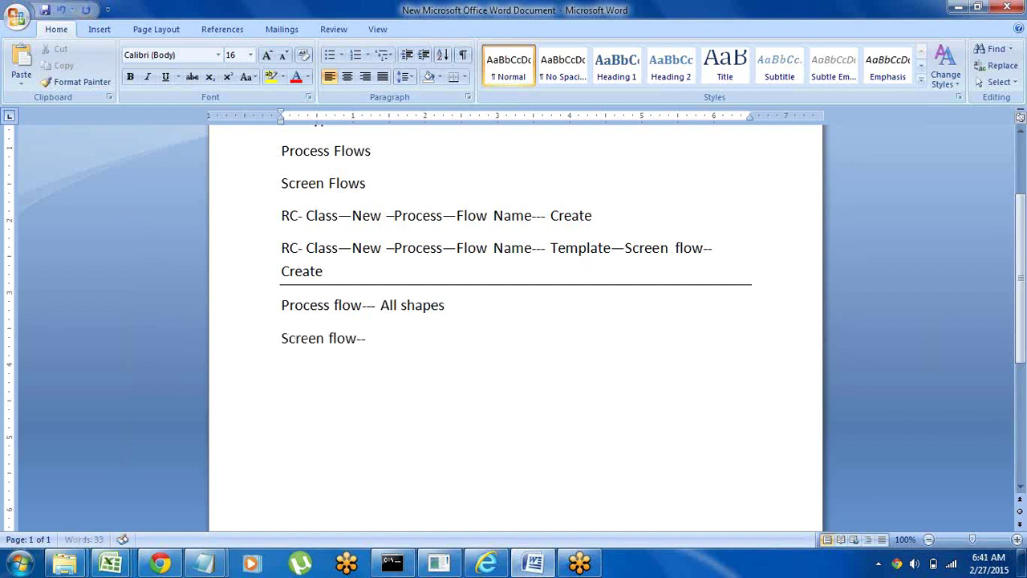
type("Linited")
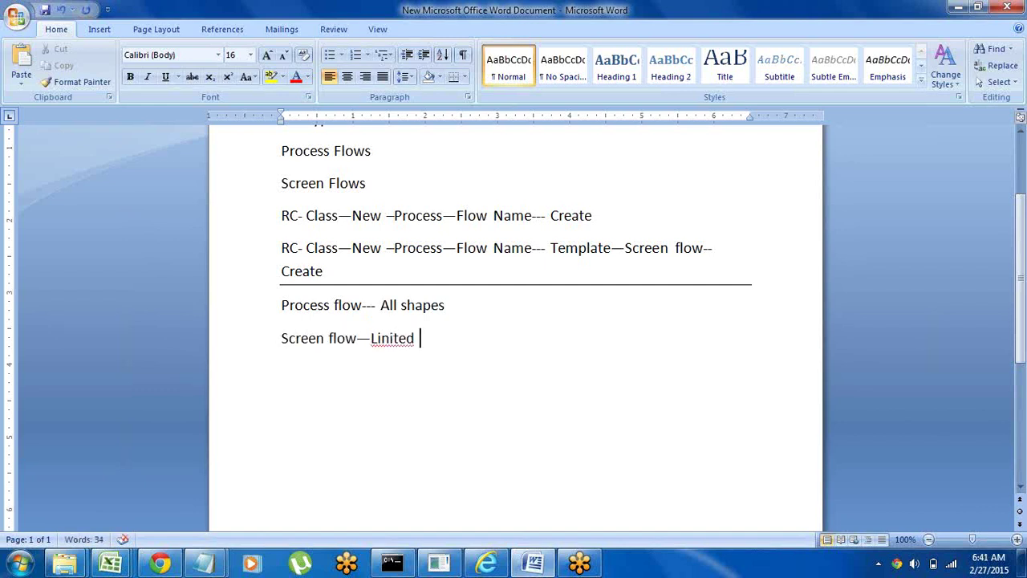
key("BackSpace")
key("BackSpace")
key("BackSpace")
key("BackSpace")
key("BackSpace")
key("BackSpace")
type("mi")
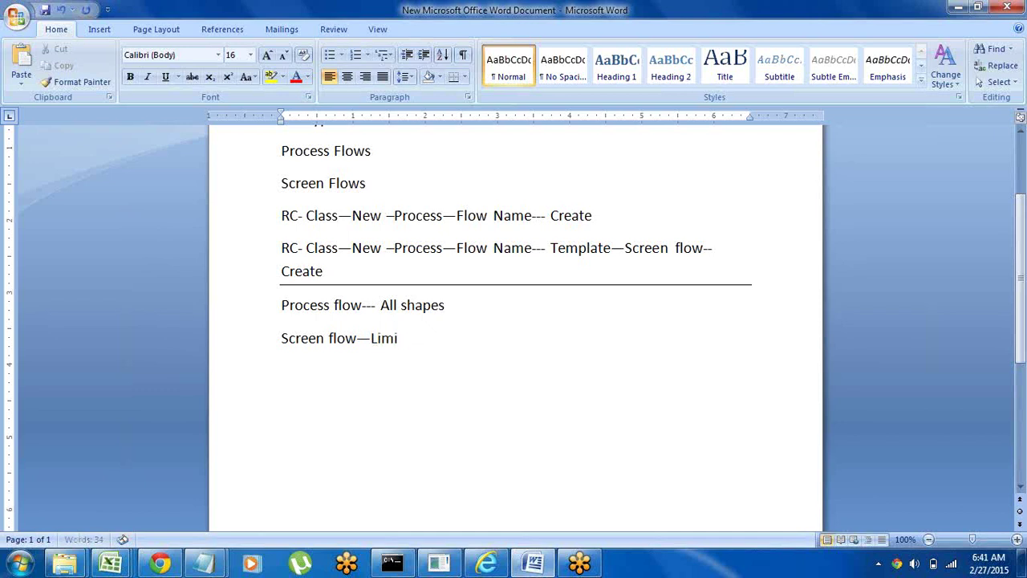
type("ted shapes")
Insert a horizontal rule beneath the "Limited shapes" line
key("Return")
type("-----")
key("Return")
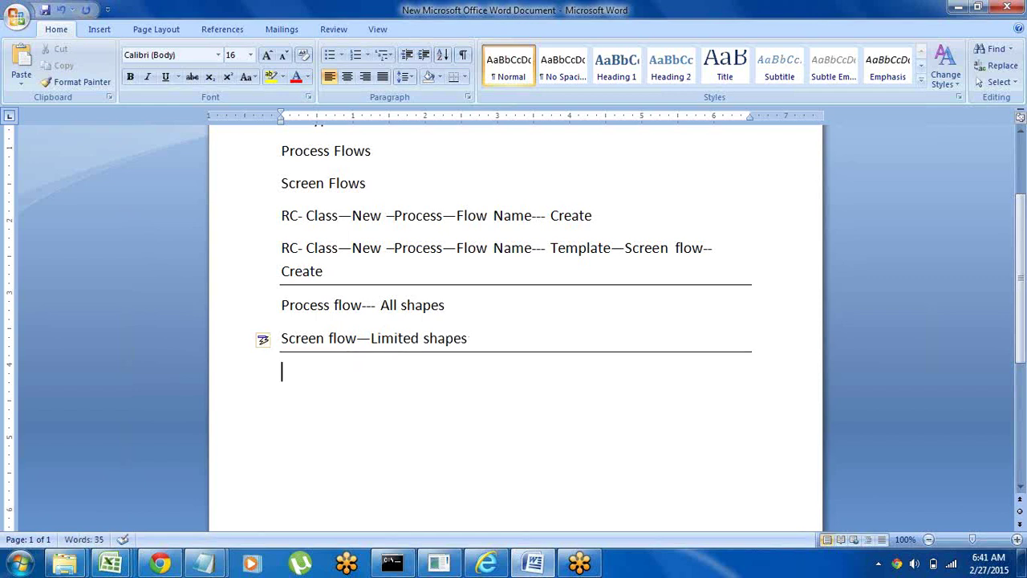
Add the line "PF ---- Flowaction" and below it "Assignmnet" followed by a long dashed line with "Flowaction" in its middle
type("PF ---- Flowaction")
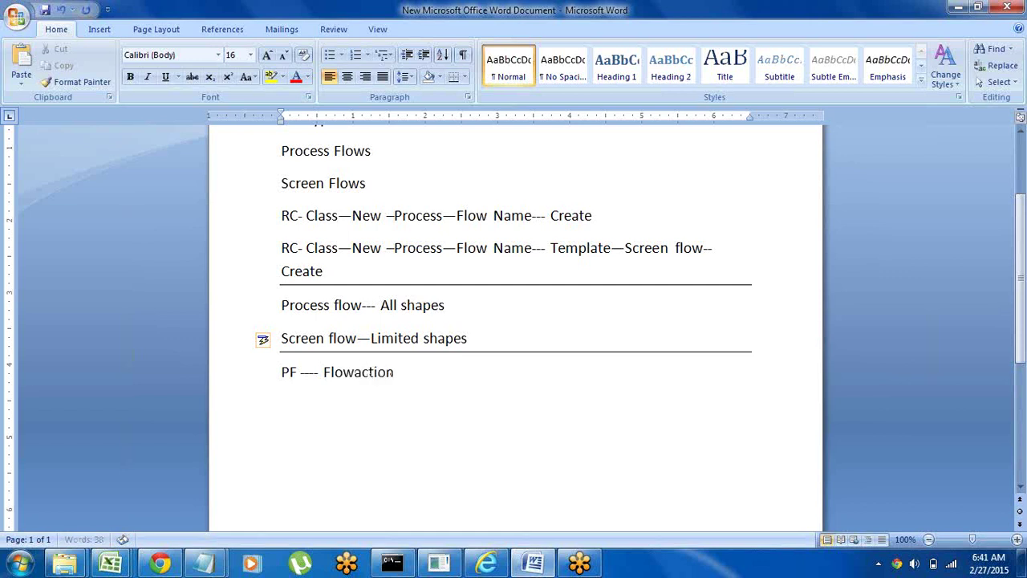
key("Return")
type("As")
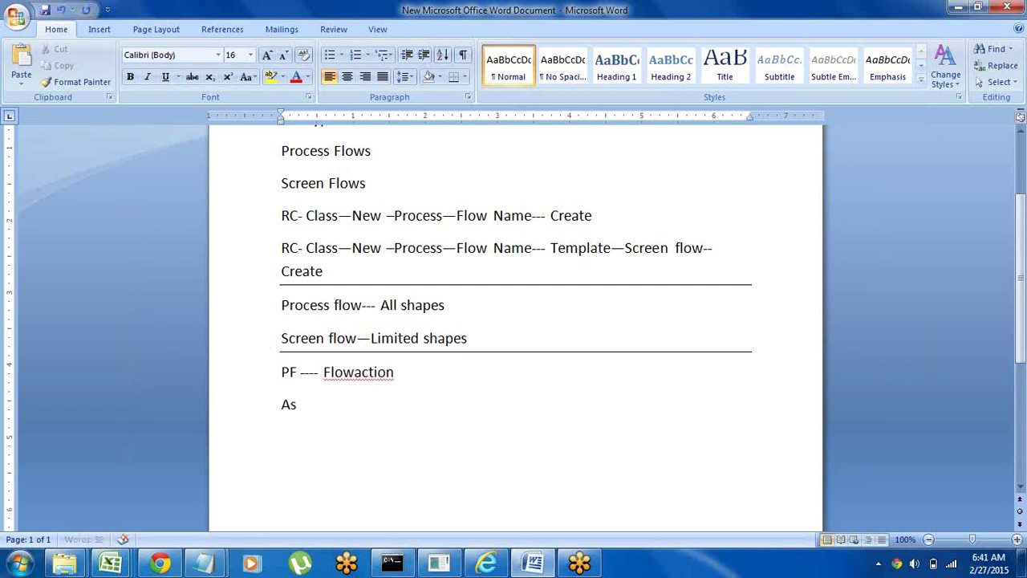
type("signm")
key("BackSpace")
type("nmnet")
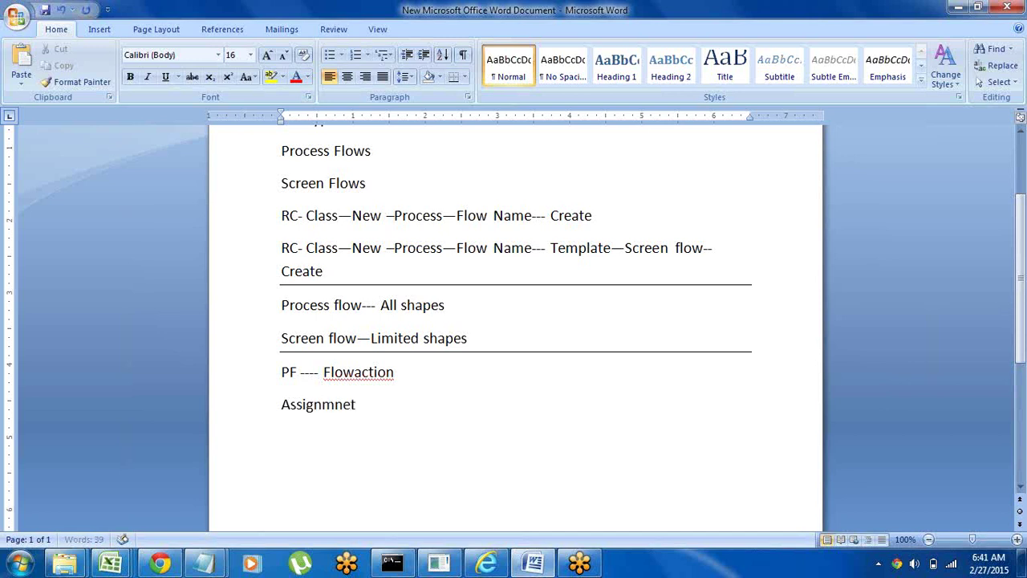
type(" -----------------------------")
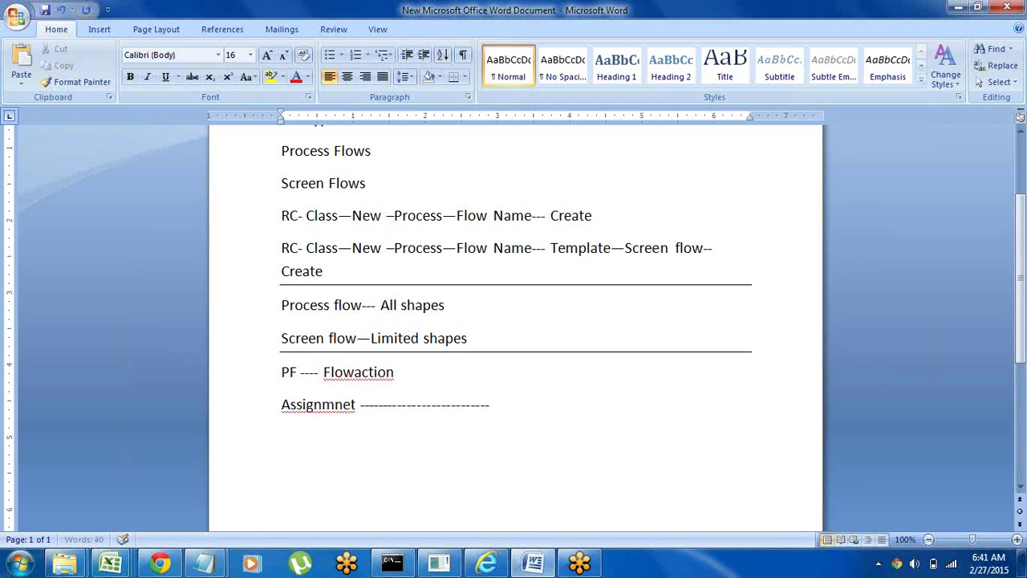
left_click(408, 408)
type("Flowaction")
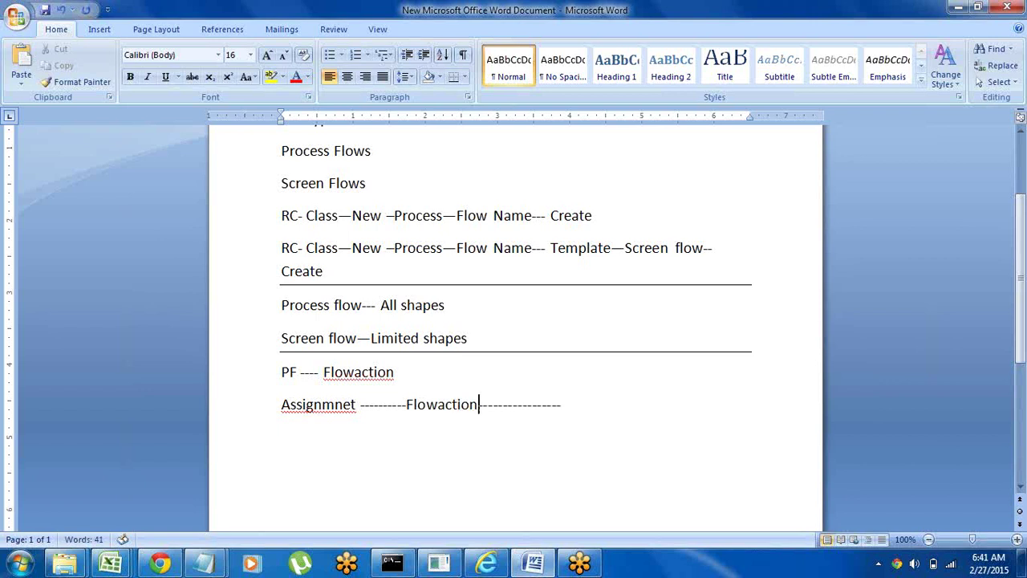
Add the line "SF---- Assignment shape properties" below the dashed assignment line
left_click(584, 404)
key("Return")
type("SF---- Assi")
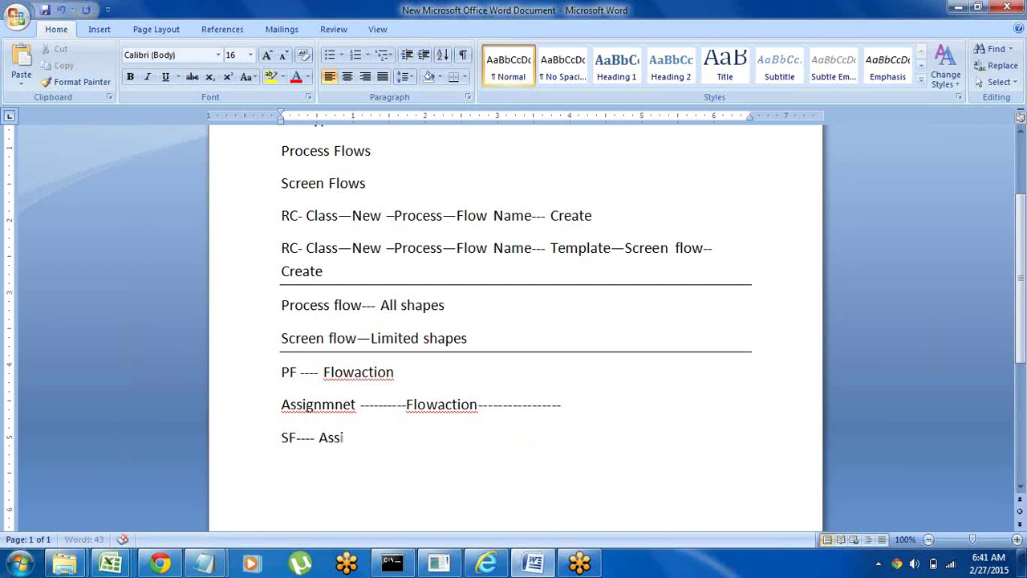
type("gnment")
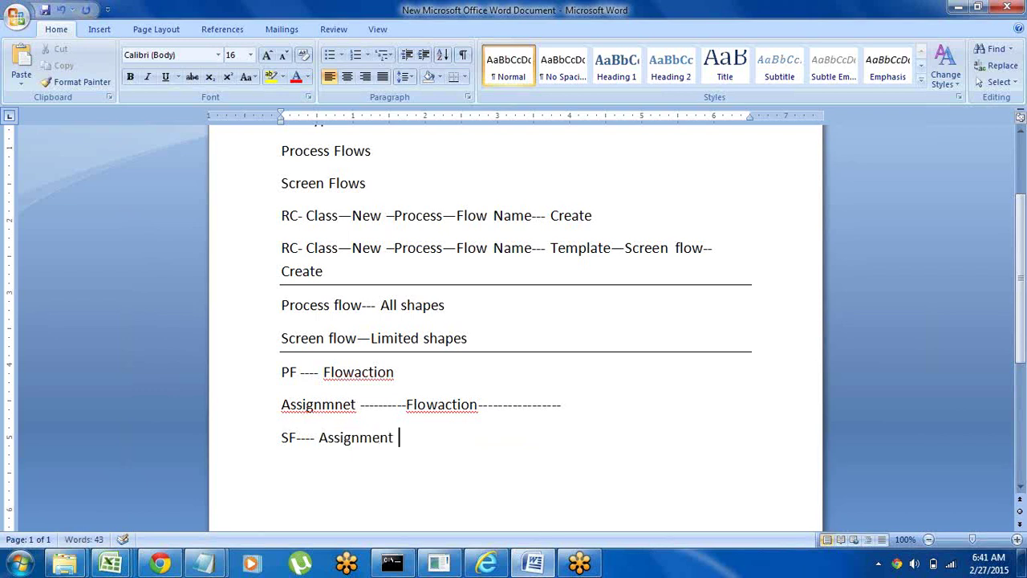
type(" shape proep")
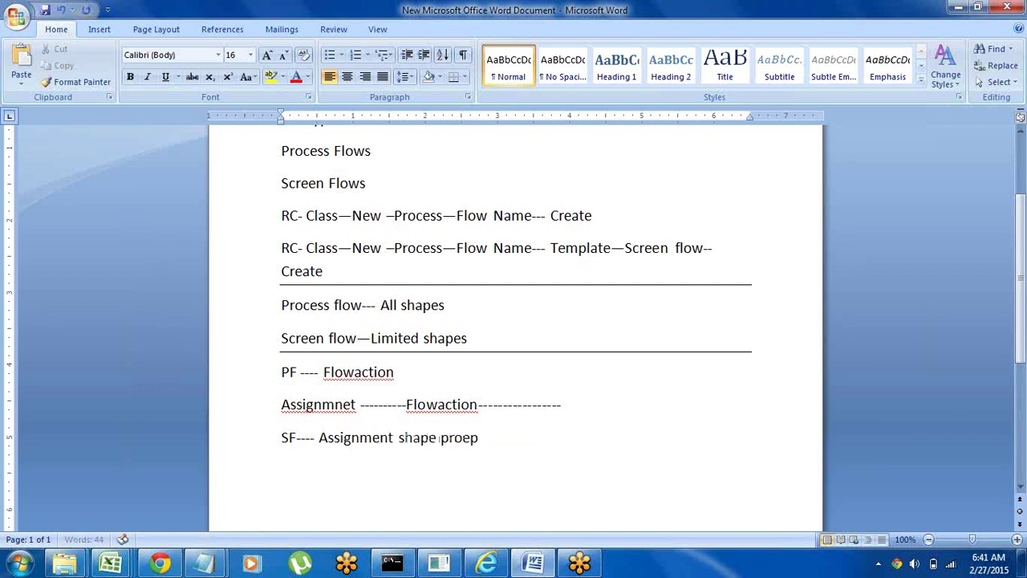
type("rties")
Insert a horizontal rule beneath the "SF---- Assignment shape properties" line and add blank lines under it
left_click(263, 409)
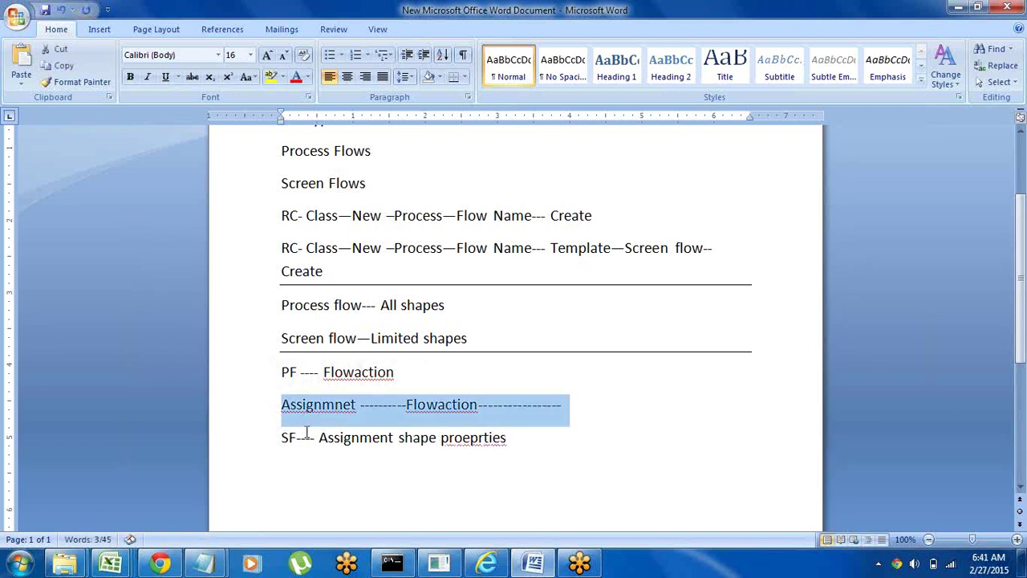
left_click_drag(319, 437, 496, 441)
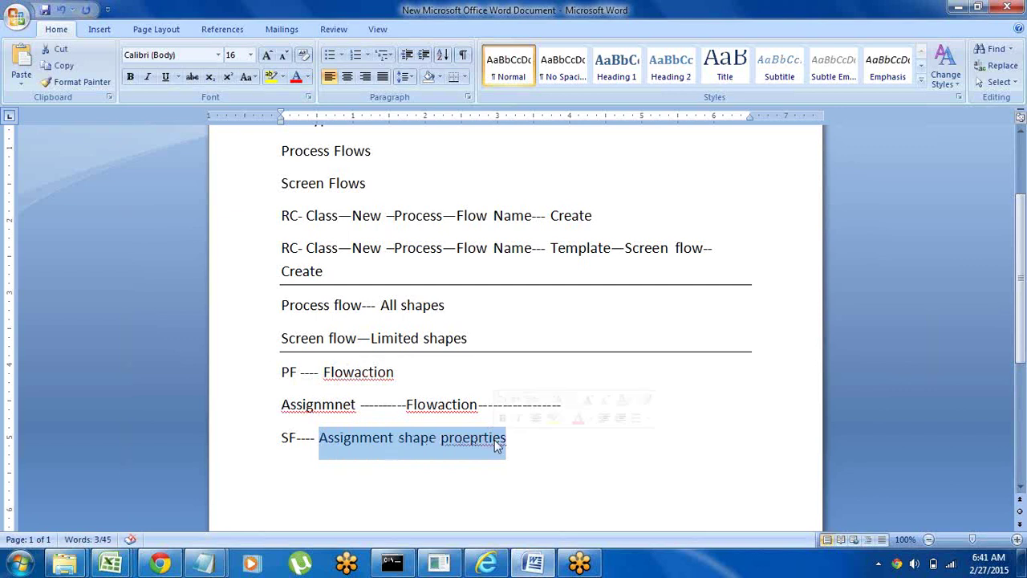
left_click(525, 442)
key("Return")
type("-")
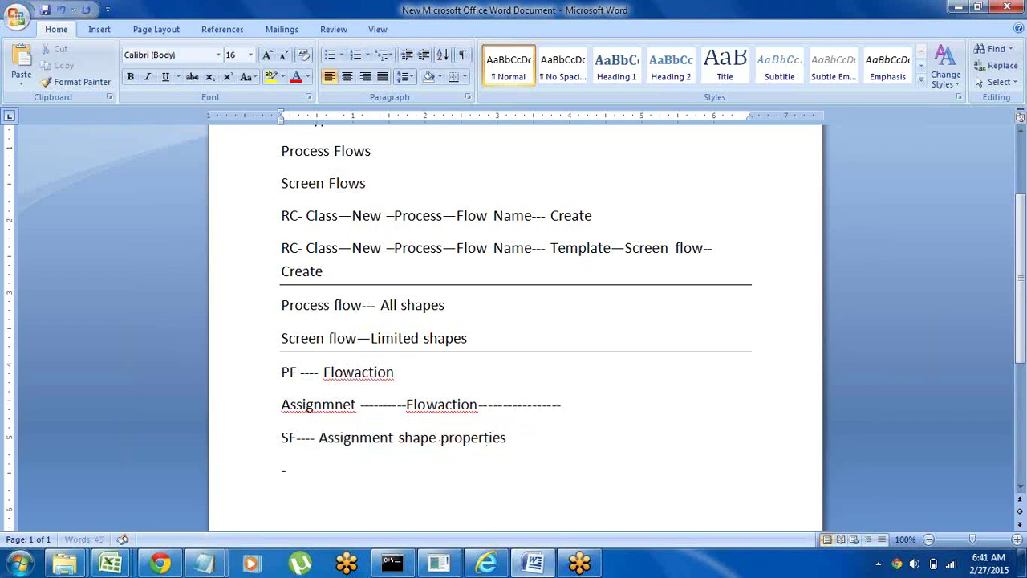
type("--------Flowaction-------------")
key("Return")
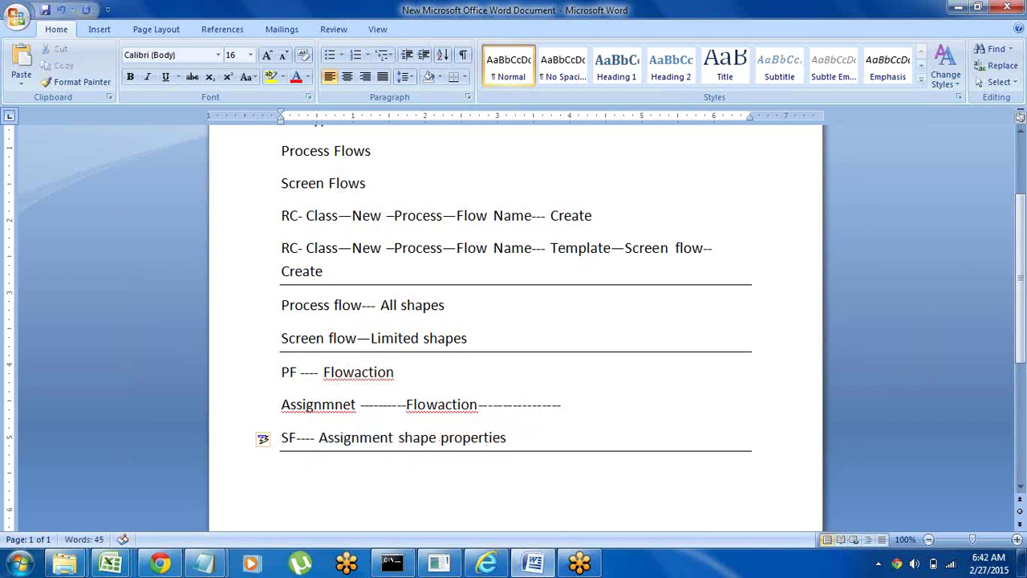
key("Return")
key("Return")
key("Return")
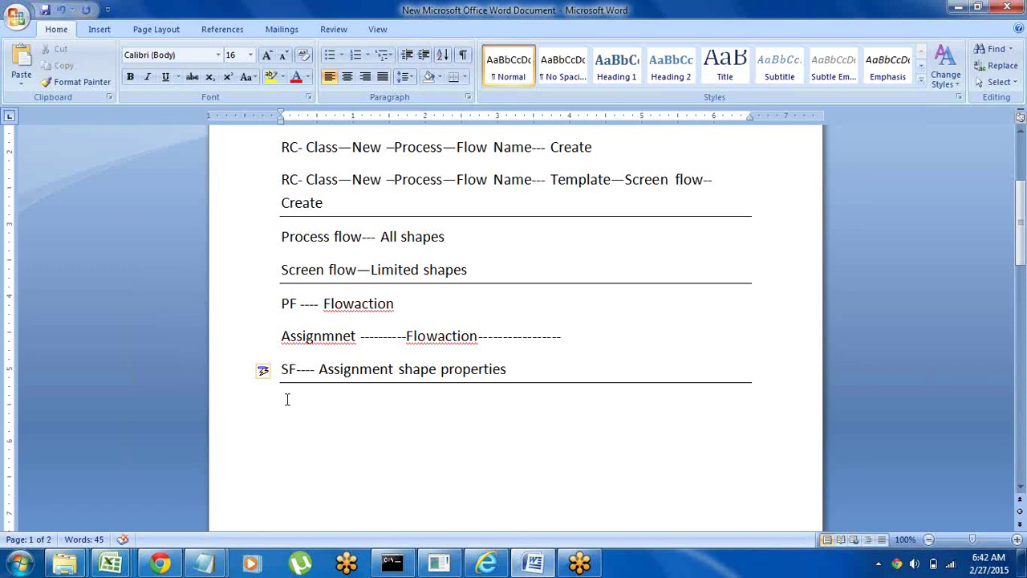
Add the line "PF--- Routing is under Assignment properties" beneath the last horizontal rule
type("PF--- Routing ")
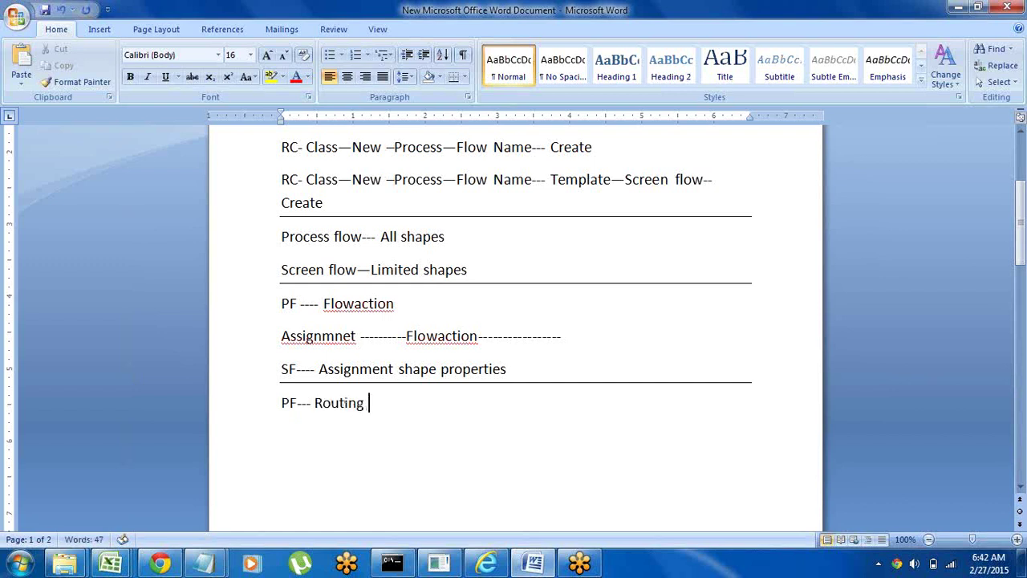
type("is under Ass")
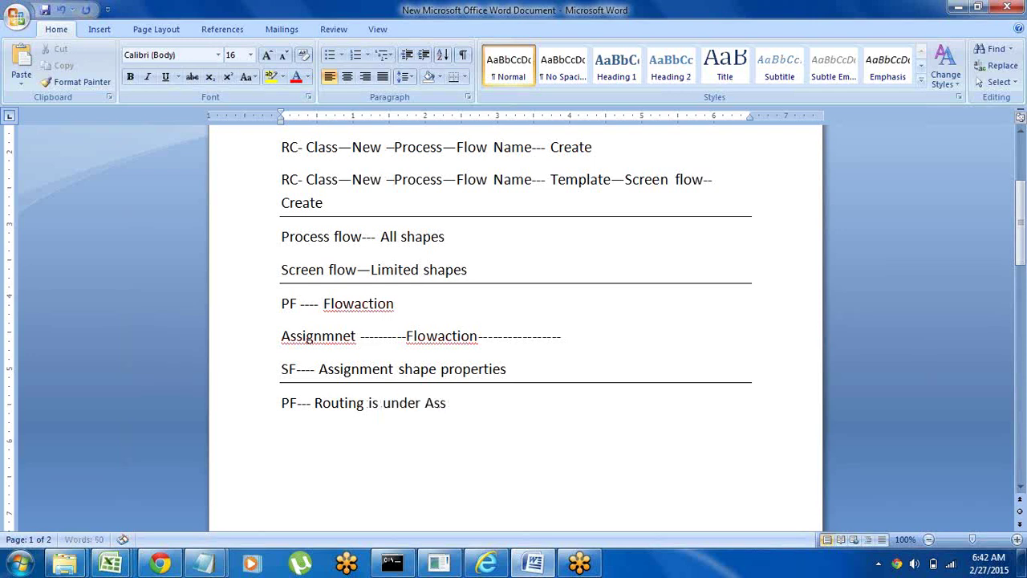
type("ignment proepr")
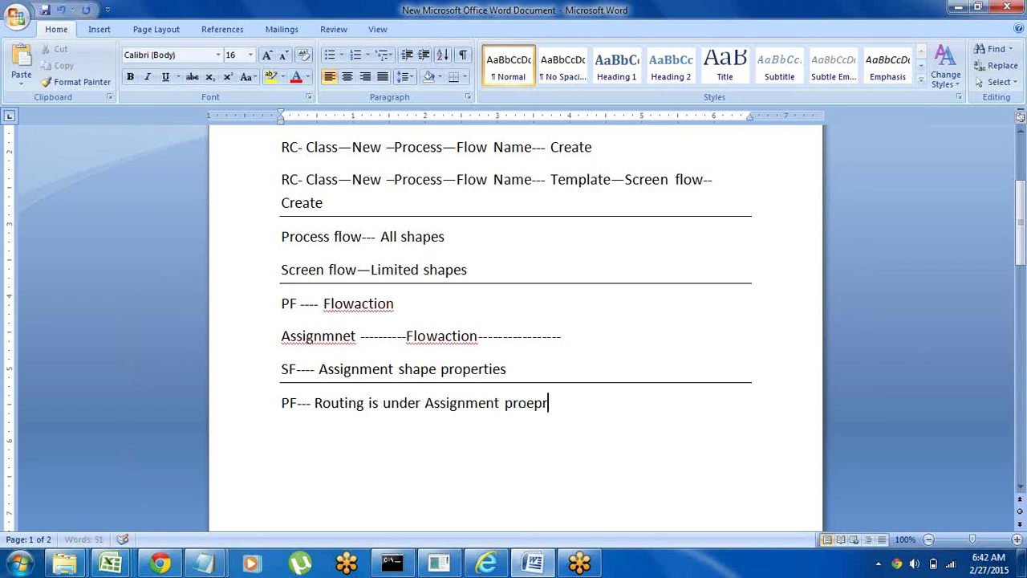
key("BackSpace")
key("BackSpace")
key("BackSpace")
type("perties ")
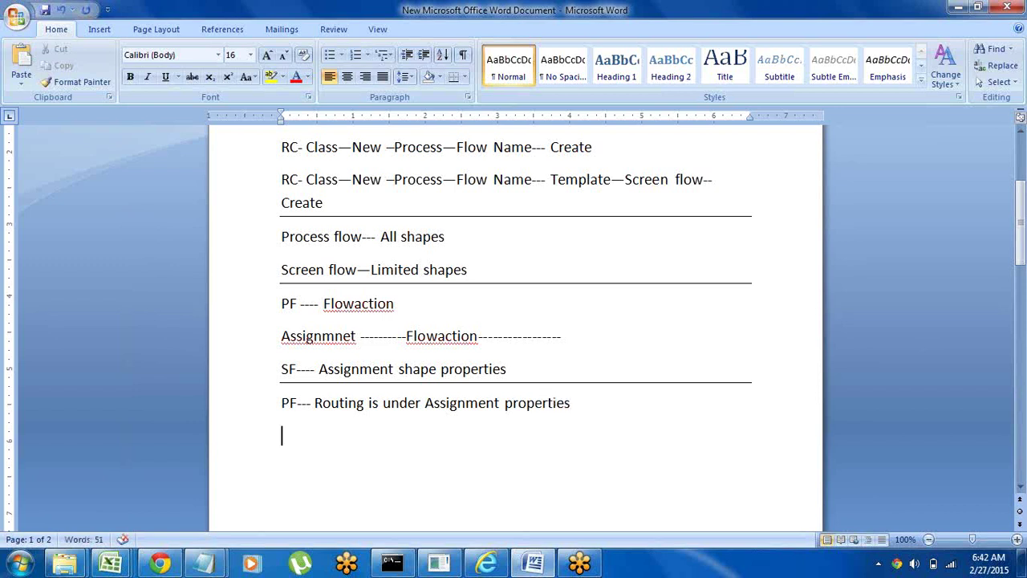
Add the line "SF--- Routing is under start shape properties" below the PF routing line
type("SF--- Routing ")
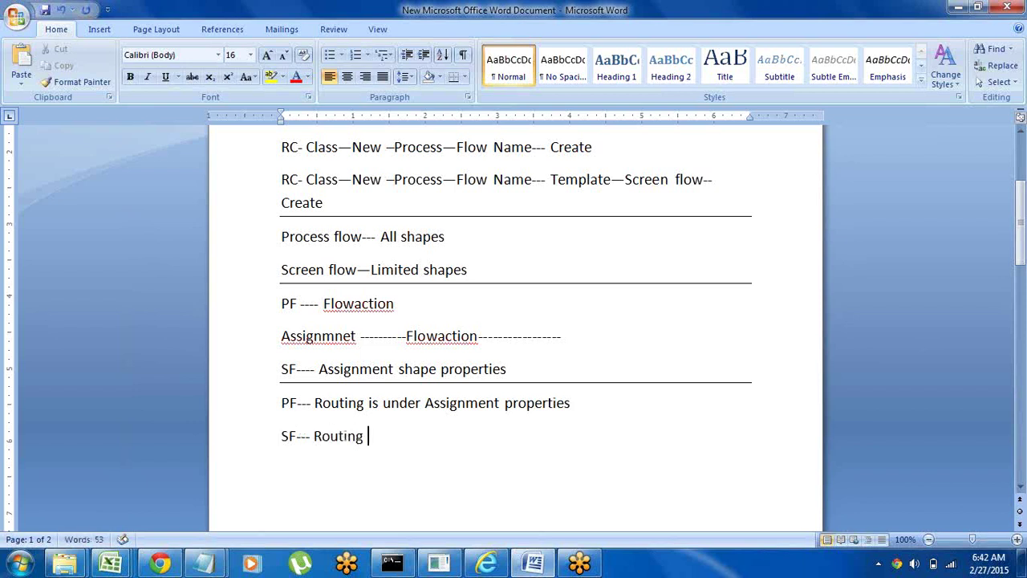
type("is under start sha")
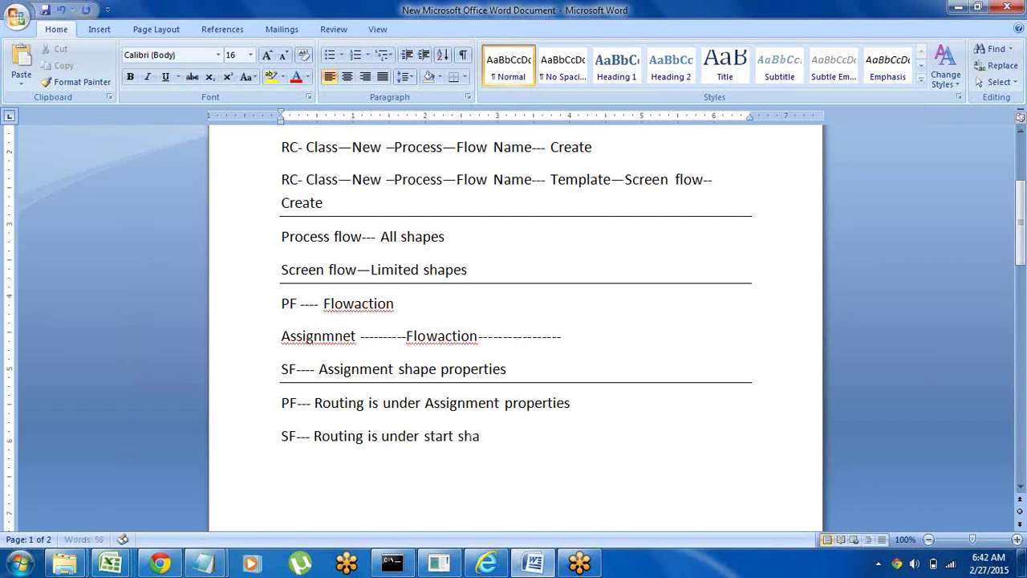
type("pe propertoe")
key("BackSpace")
key("BackSpace")
key("BackSpace")
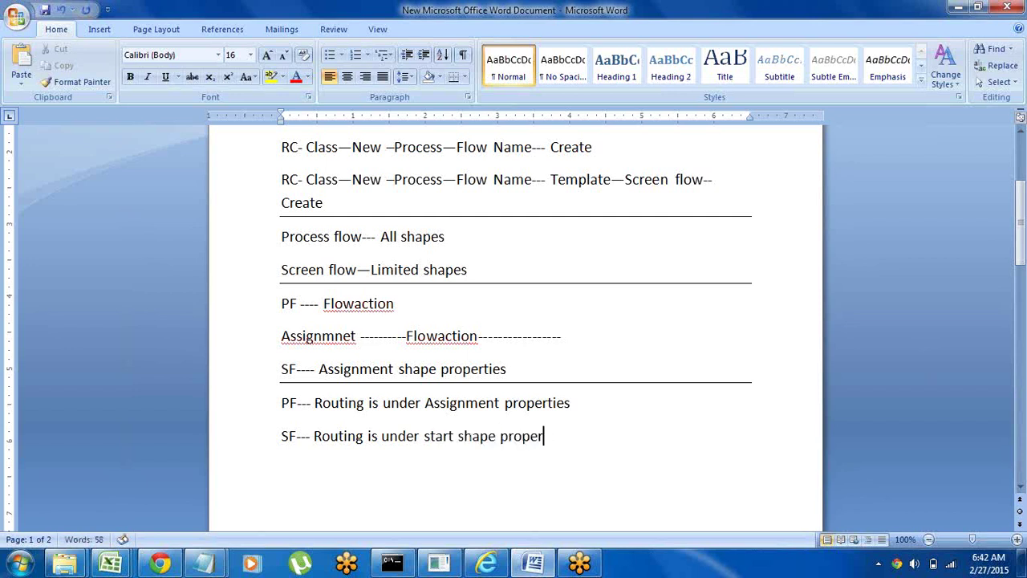
type("ties")
left_click(231, 446)
left_click(281, 468)
left_click(590, 405)
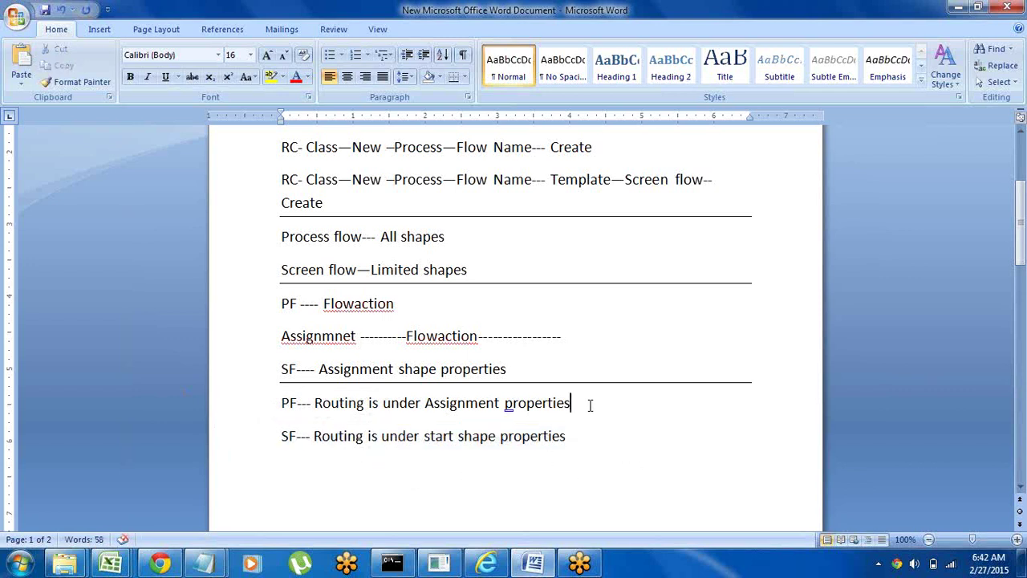
left_click(230, 411)
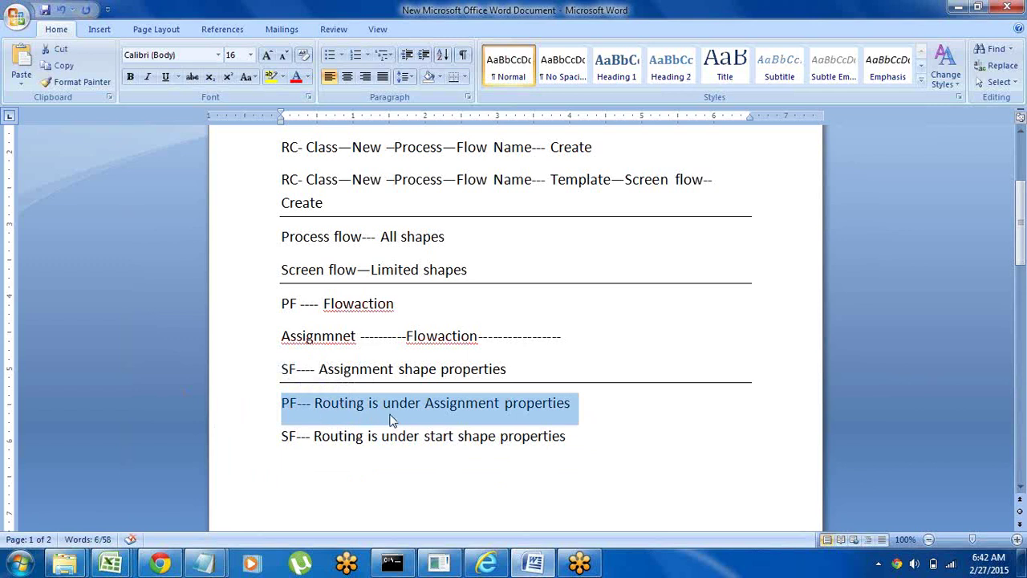
Insert the line "Assignment/Task" between the PF and SF routing lines, with a blank line under it
left_click(593, 399)
key("Return")
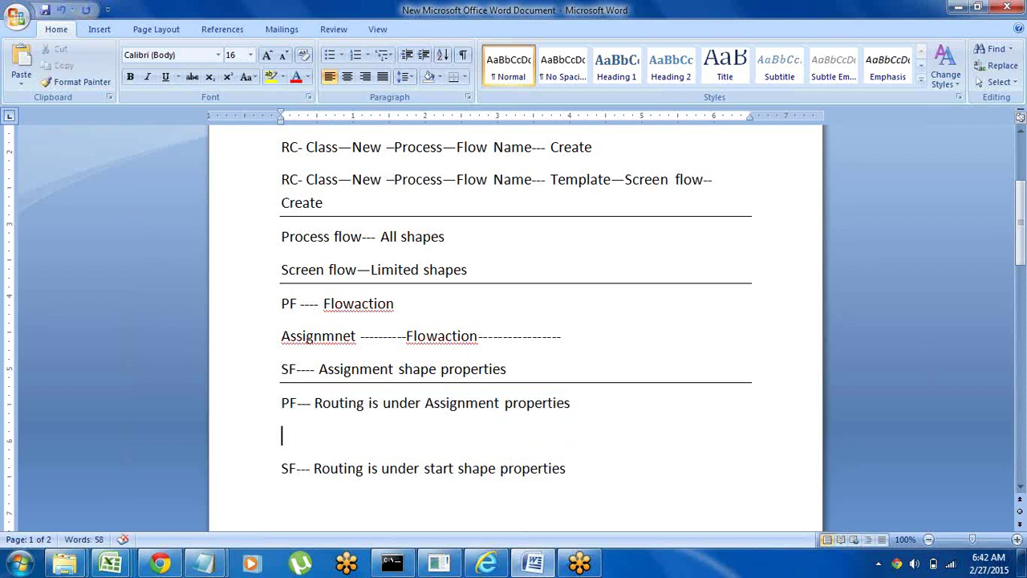
type("Assign")
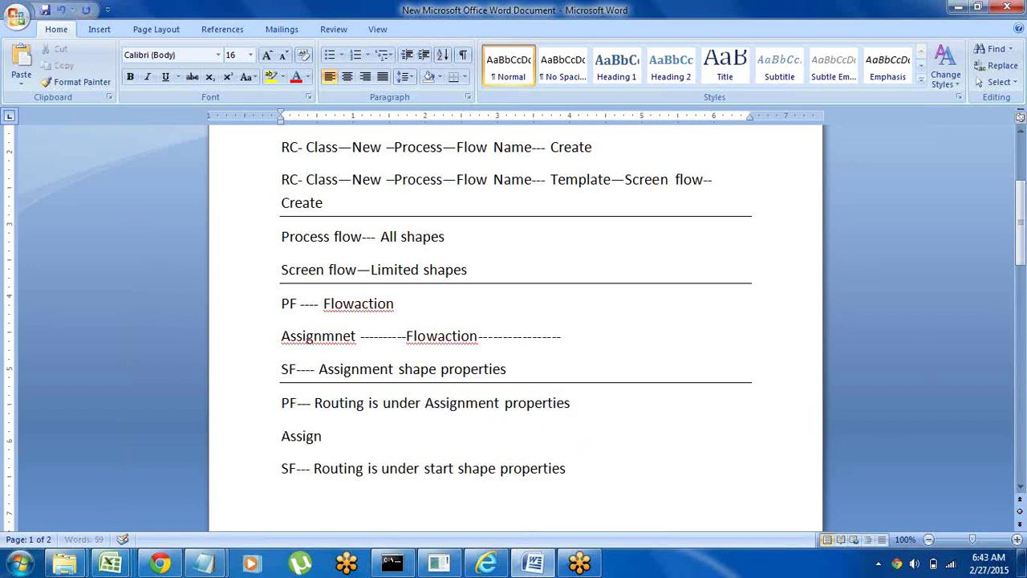
type("ment/Task")
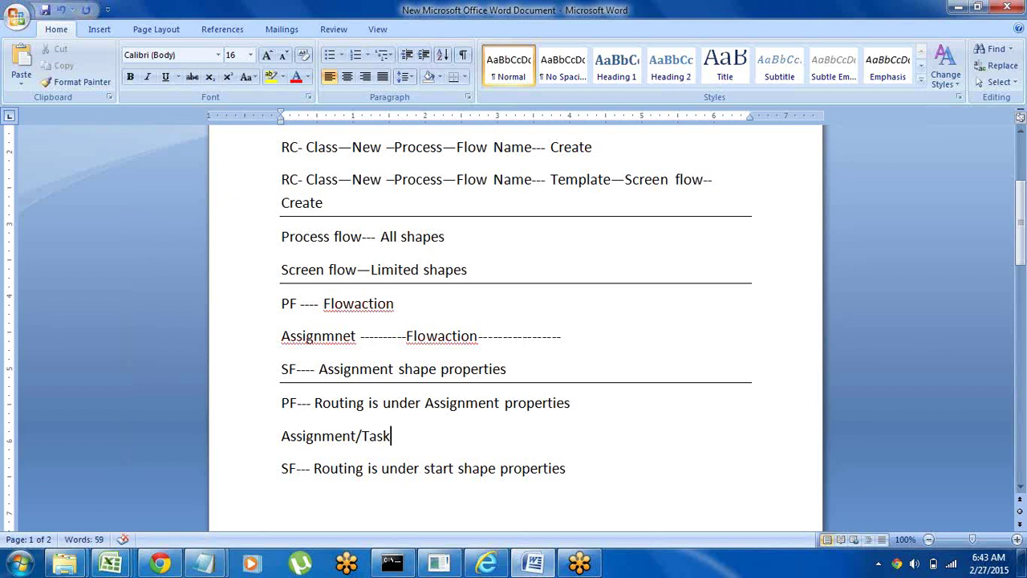
left_click(393, 436)
key("Return")
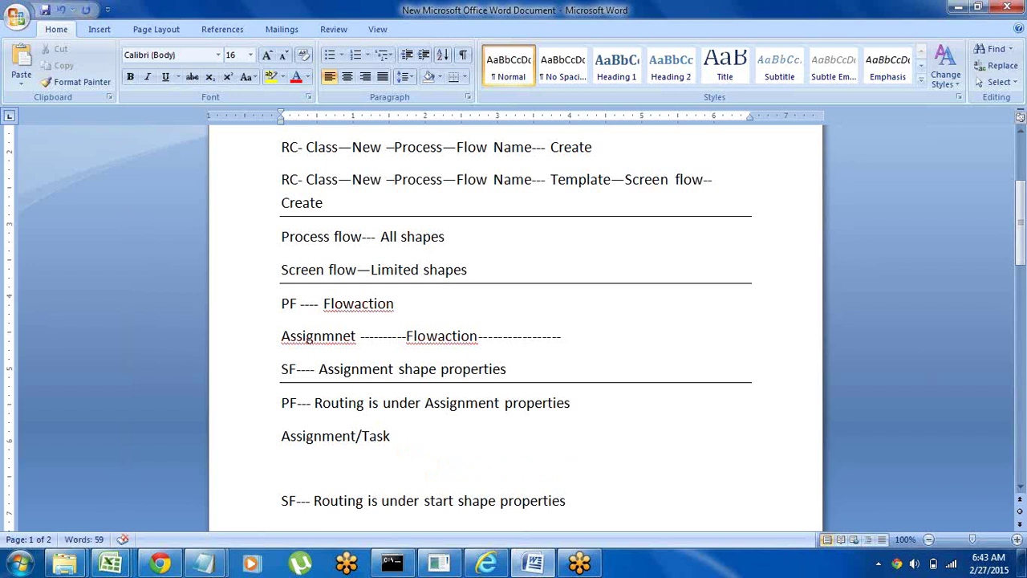
Add the assignment chain "As1----As2---As3---As4" on the line below "Assignment/Task"
left_click(239, 448)
left_click(411, 435)
key("Return")
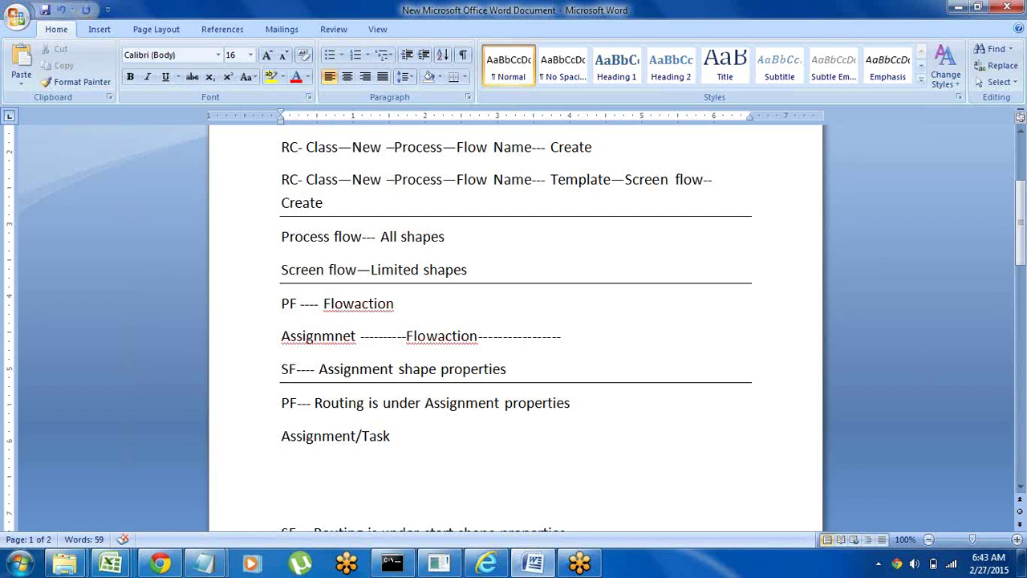
type("As1----As2---As")
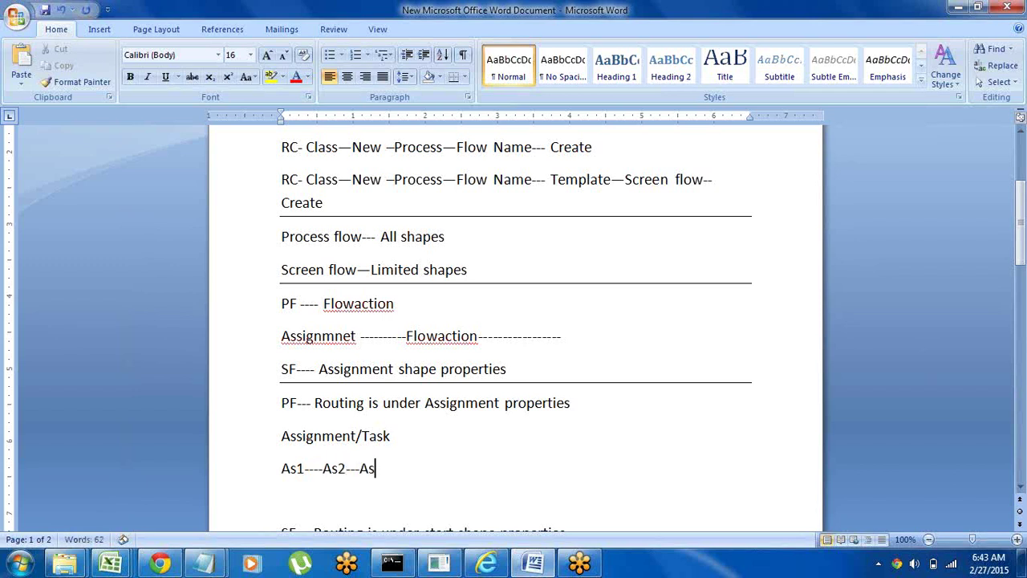
type("3 ---As4")
Highlight the assignments As1 to As4 one by one, and examine the whole chain against the PF routing line
double_click(293, 470)
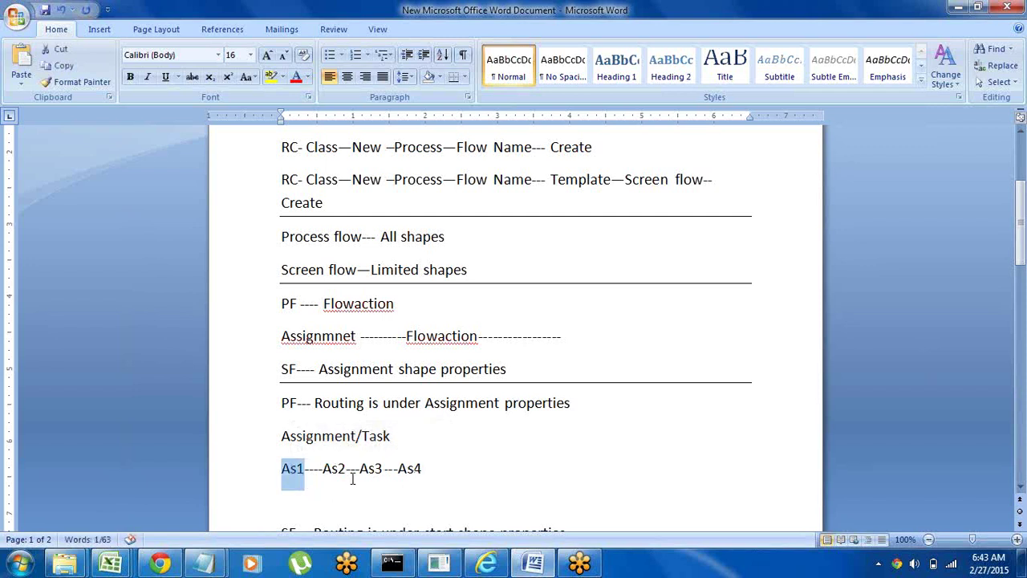
double_click(331, 468)
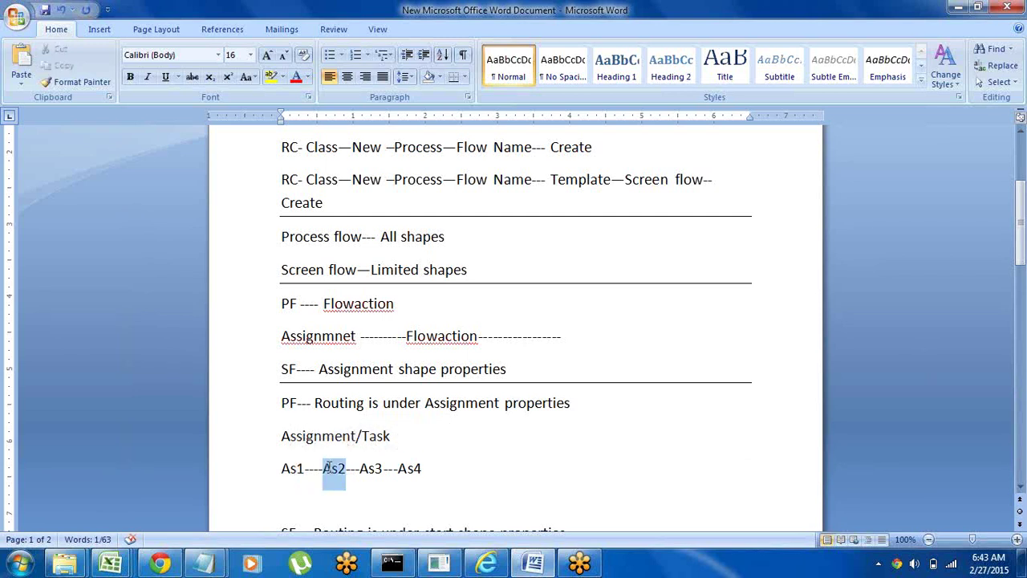
double_click(370, 468)
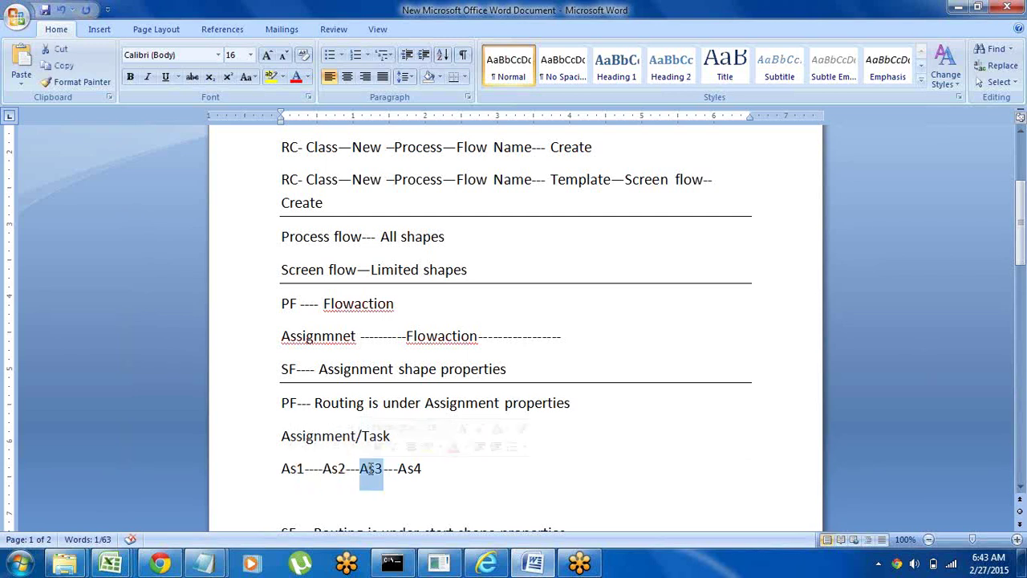
left_click(414, 469)
double_click(414, 469)
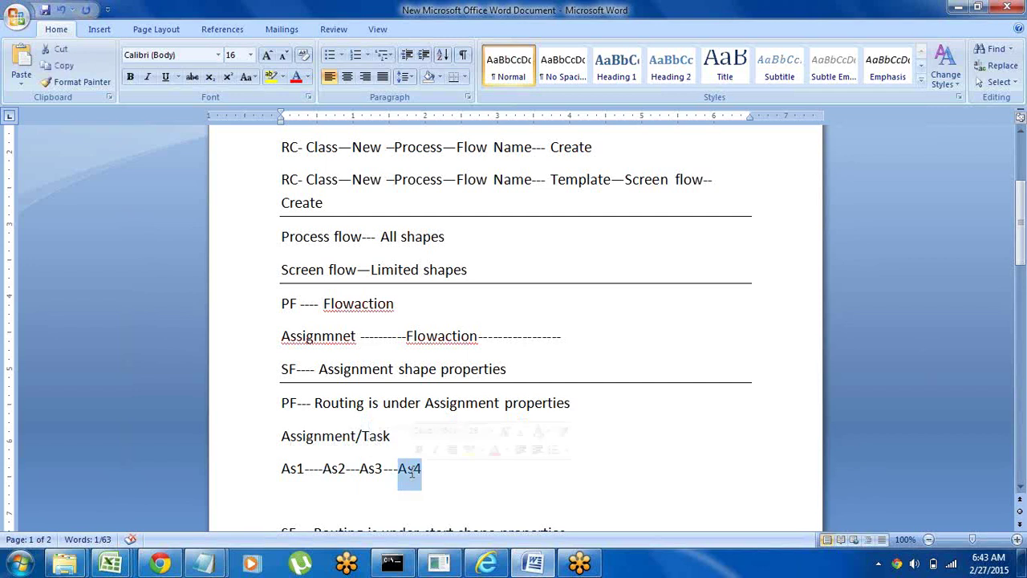
left_click(245, 470)
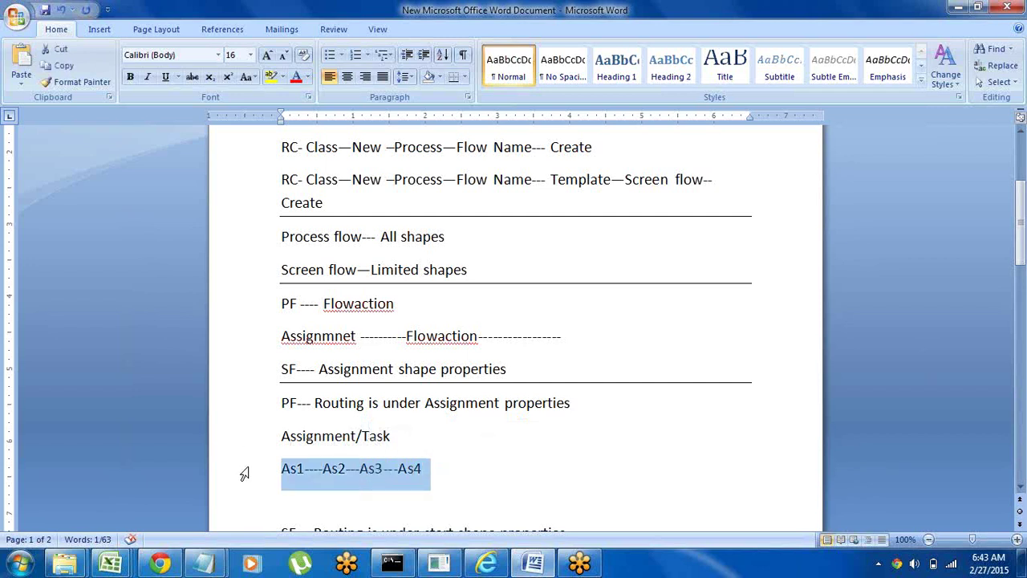
left_click(436, 473)
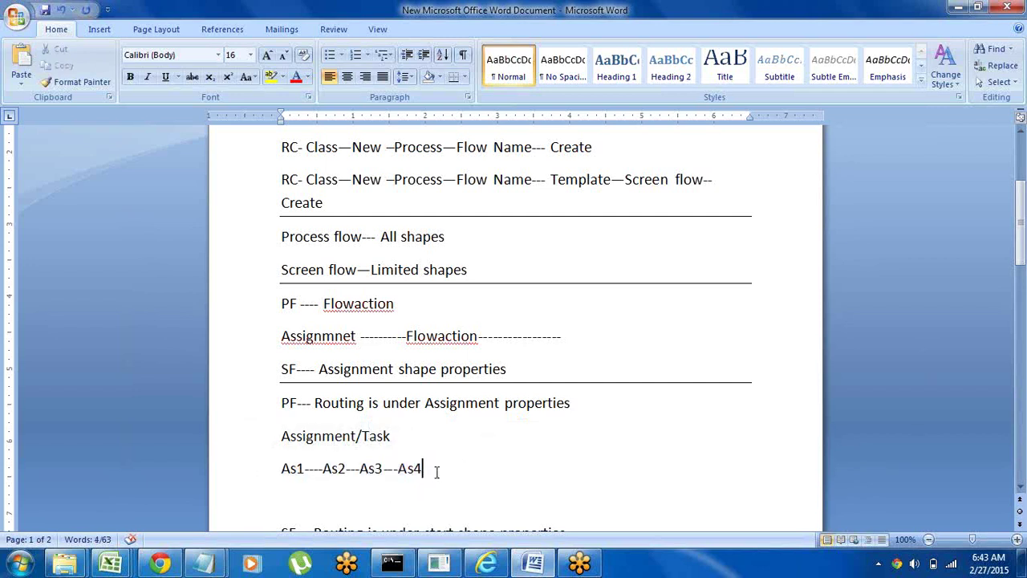
left_click(242, 407)
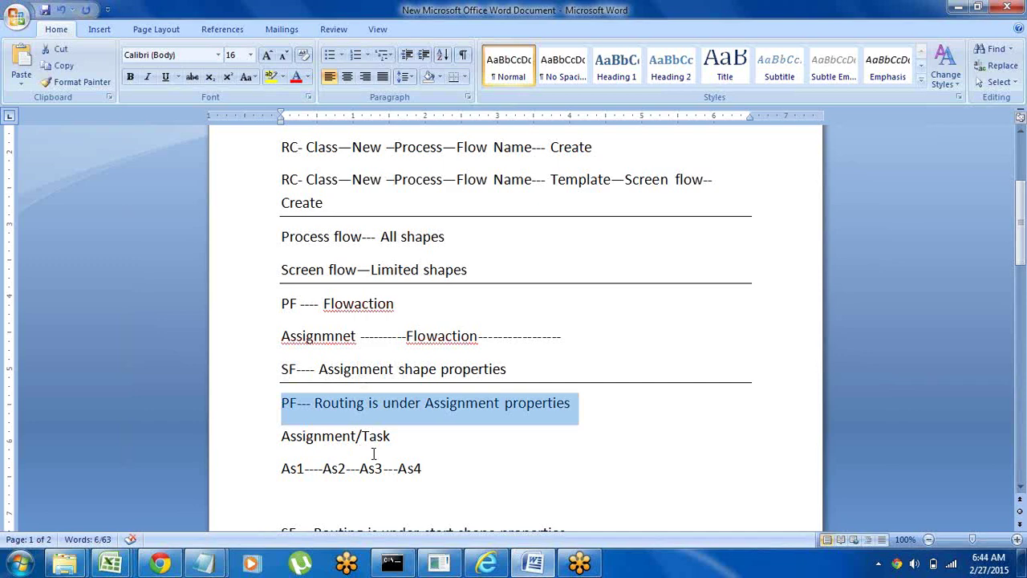
left_click(243, 478)
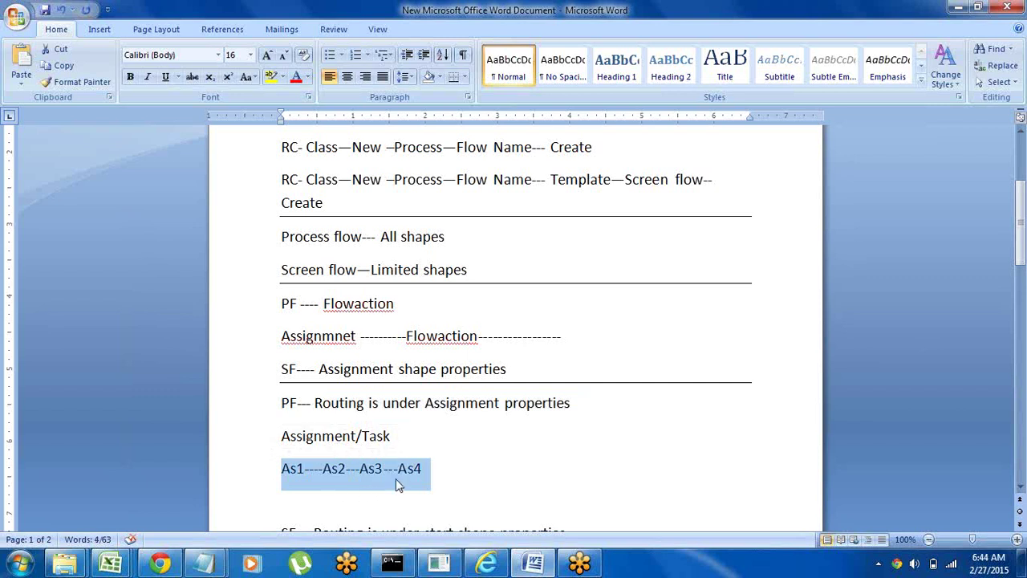
Extend the assignment chain with "---" after As4 and remove the blank line above the SF routing line
left_click(453, 469)
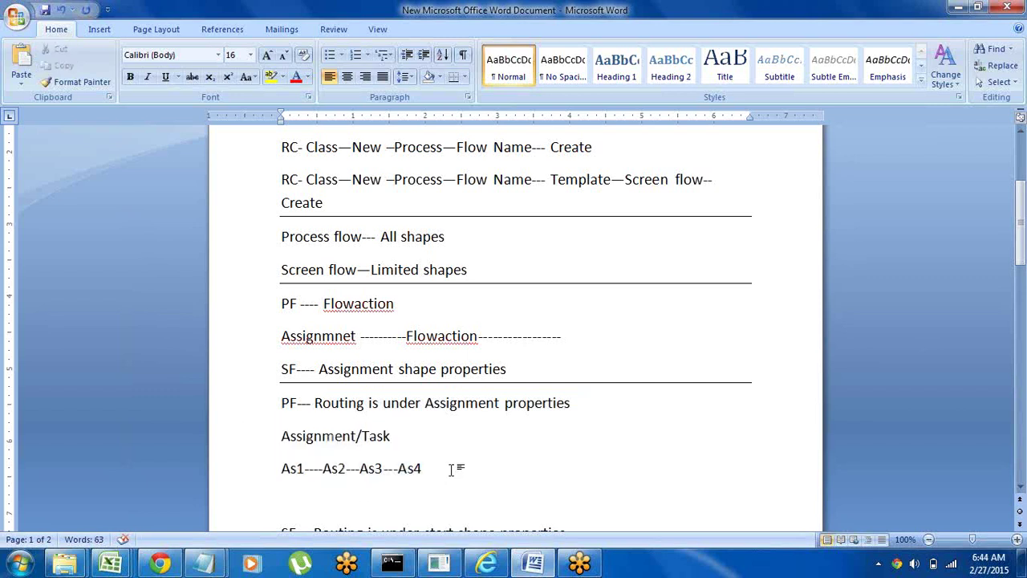
type("---")
left_click(236, 475)
left_click(380, 497)
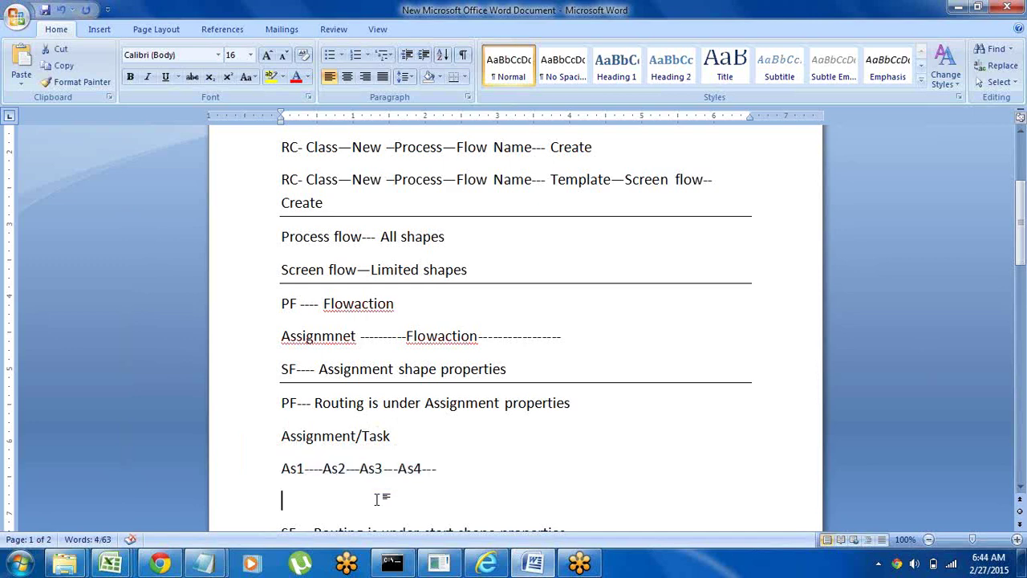
key("Delete")
scroll(378, 500, "down", 2)
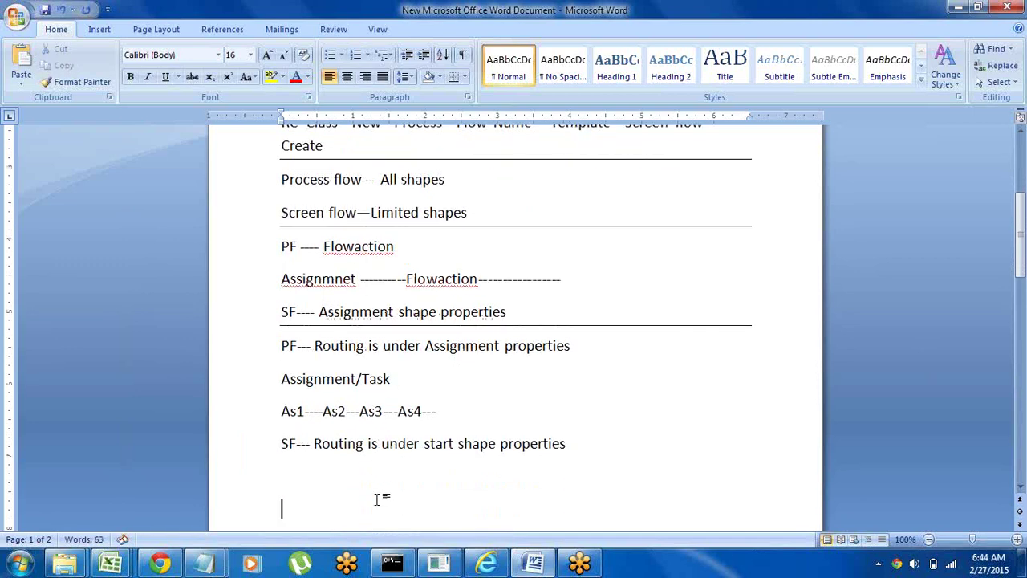
Examine the SF routing line against the first assignment, As1, by highlighting each in turn
left_click(258, 430)
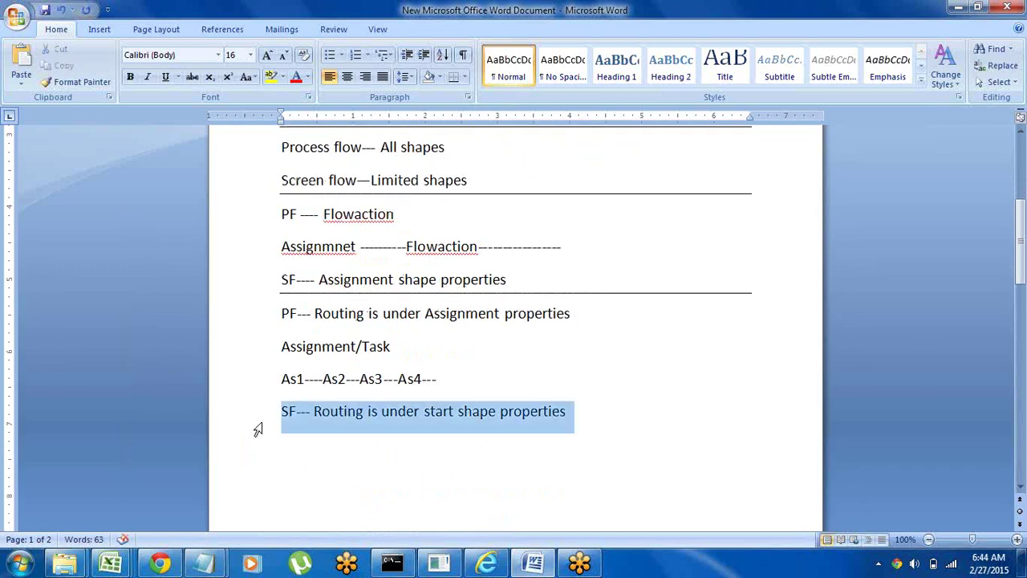
left_click(300, 490)
double_click(292, 379)
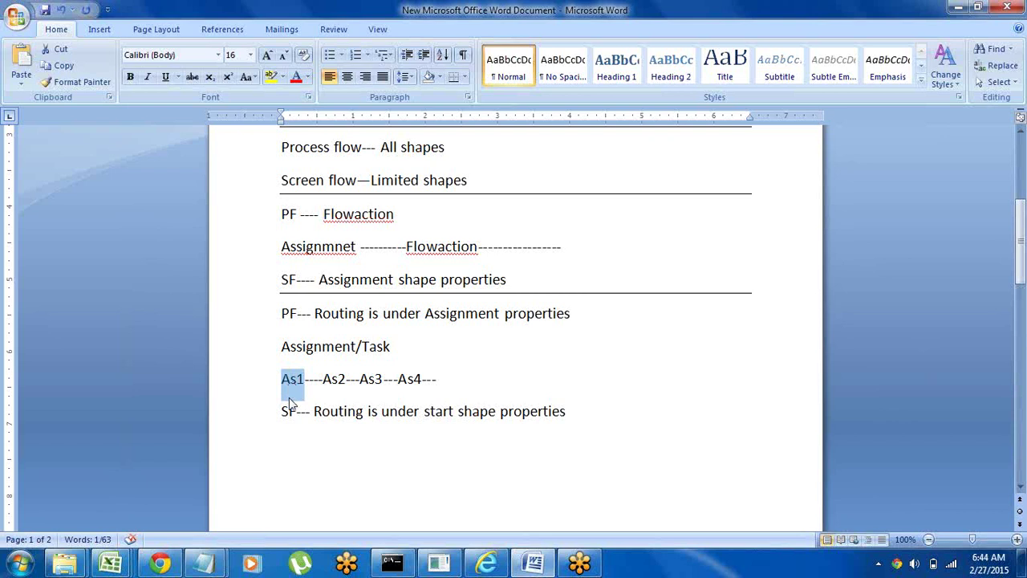
left_click(304, 425)
left_click(239, 415)
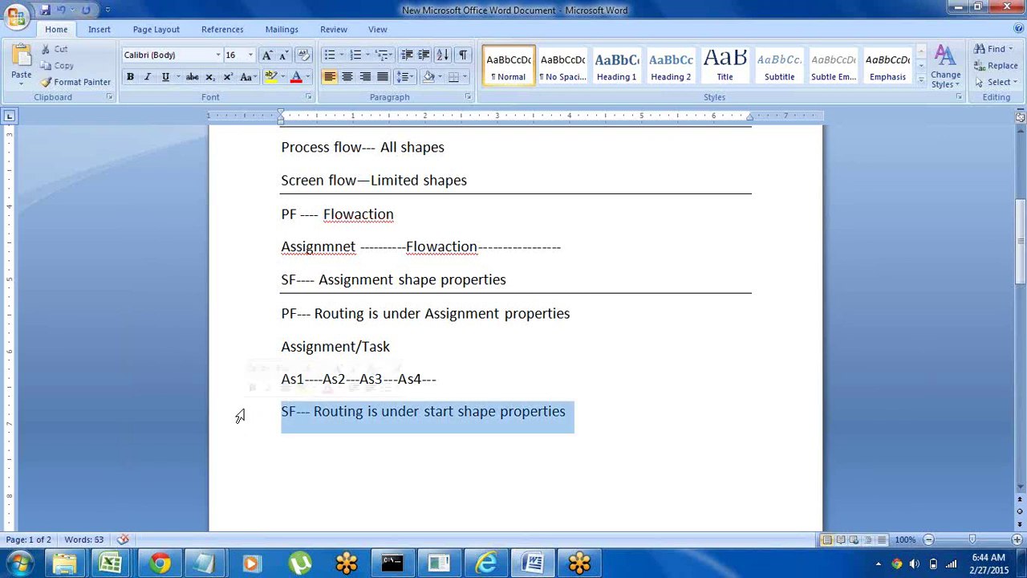
left_click(324, 427)
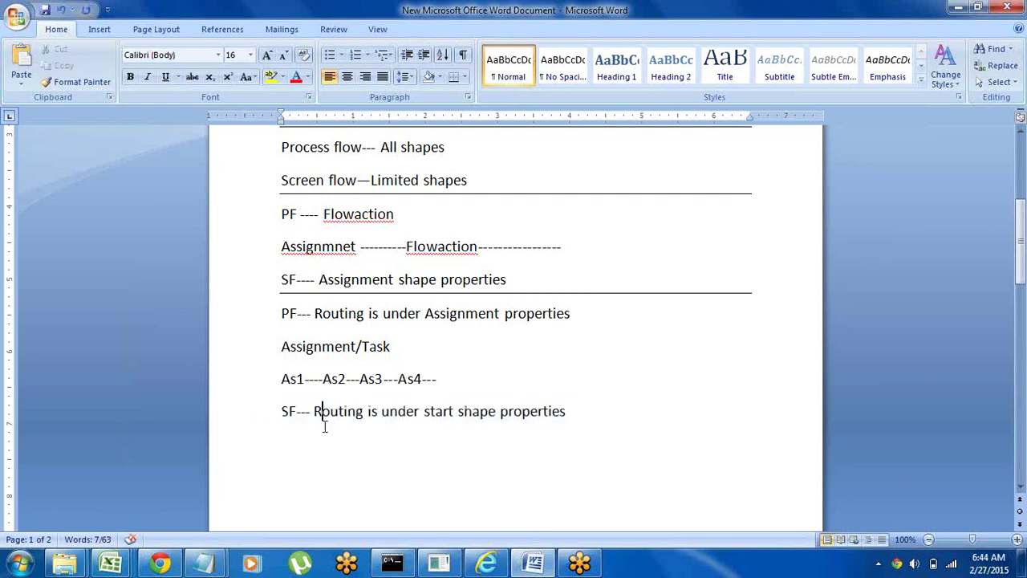
double_click(291, 381)
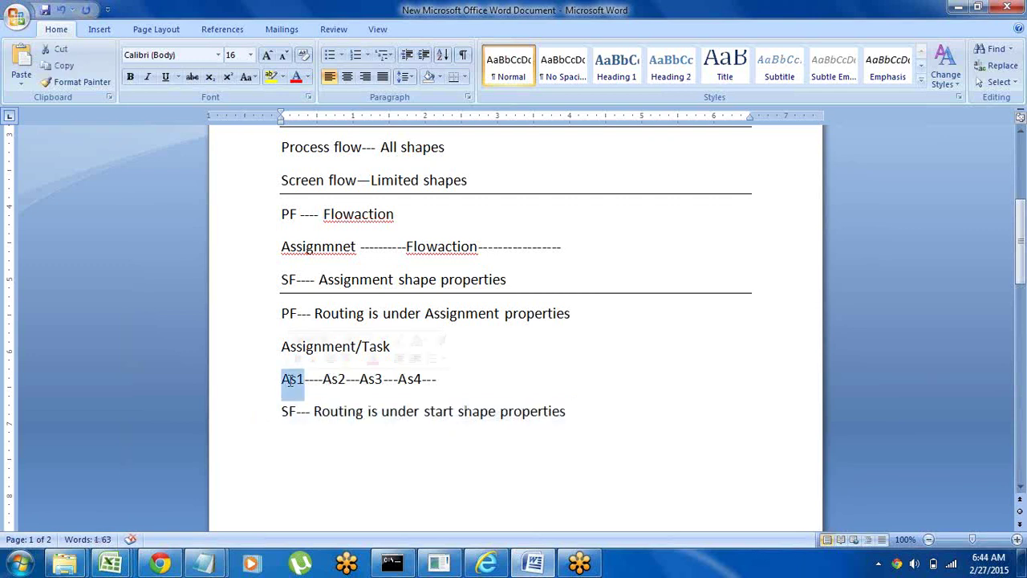
left_click(245, 427)
left_click(319, 452)
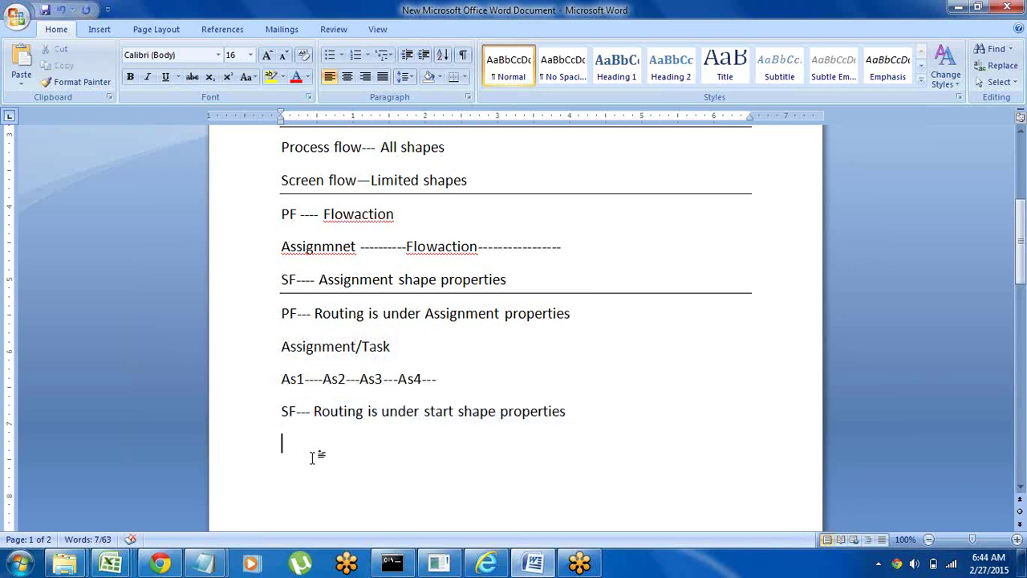
Add the assignment chain "As1---As2---As3" below the SF routing line and highlight the chain and the routing line
left_click(574, 419)
key("Return")
type("As1---")
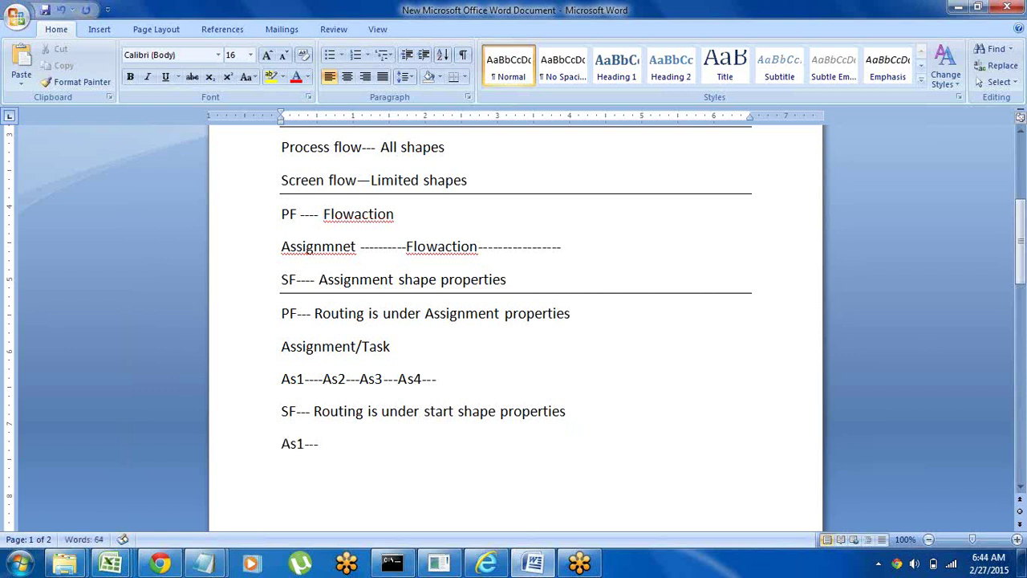
type("As2---As2")
key("BackSpace")
type("3")
left_click(262, 446)
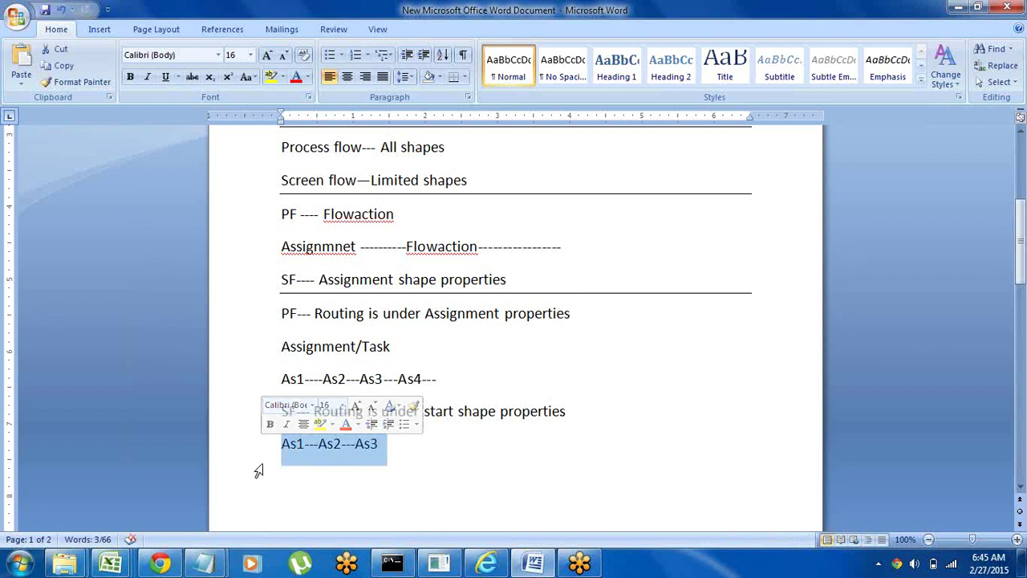
left_click(252, 418)
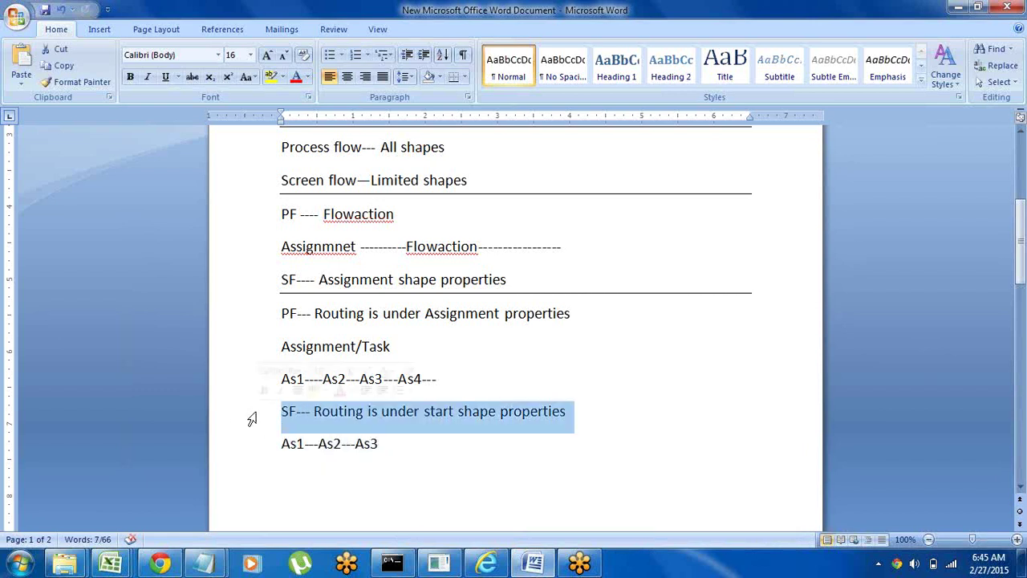
Highlight As1 in the PF chain and the whole SF chain, and extend the SF chain with "-" after As3
left_click(332, 474)
double_click(286, 378)
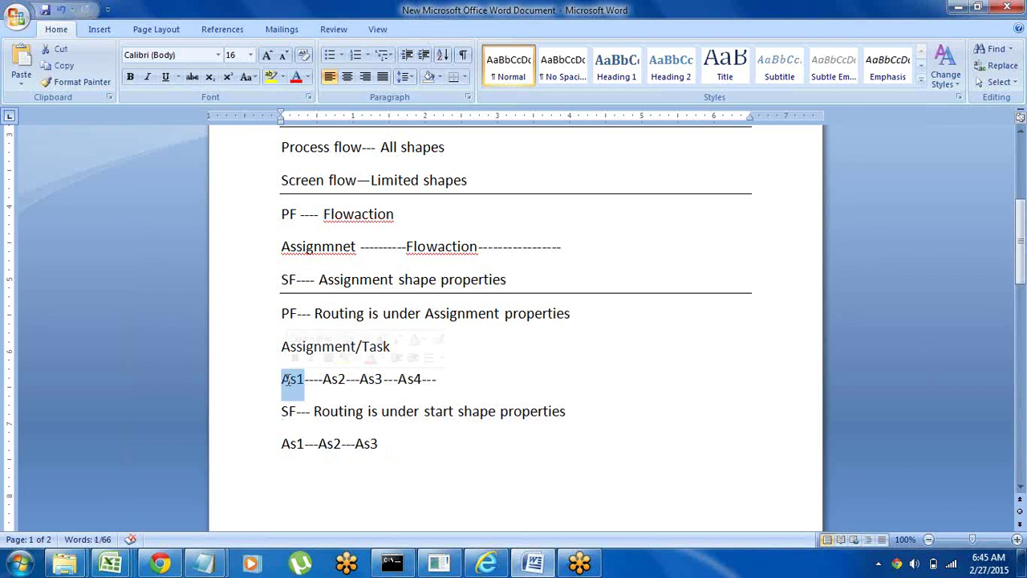
left_click(253, 454)
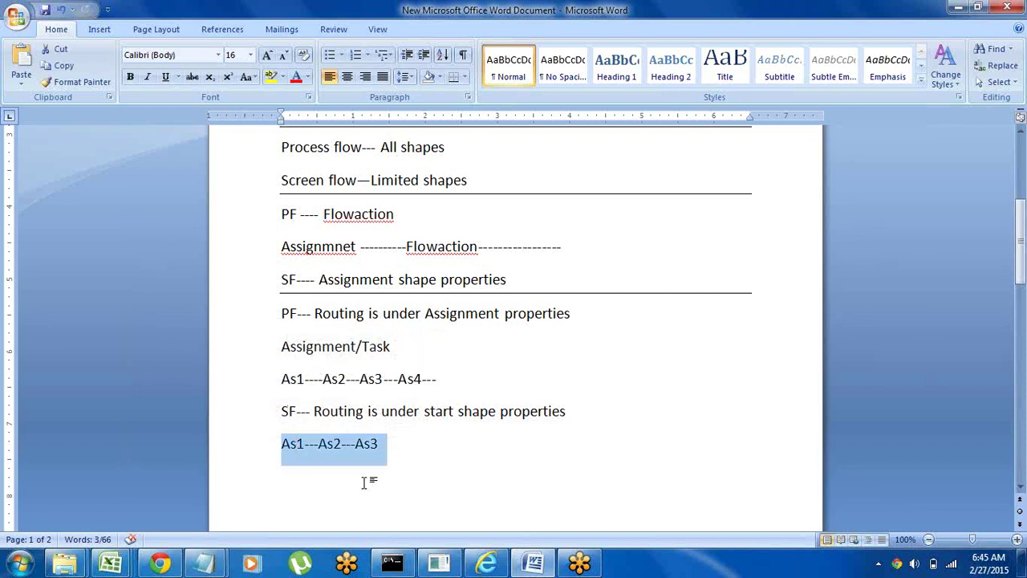
left_click(409, 459)
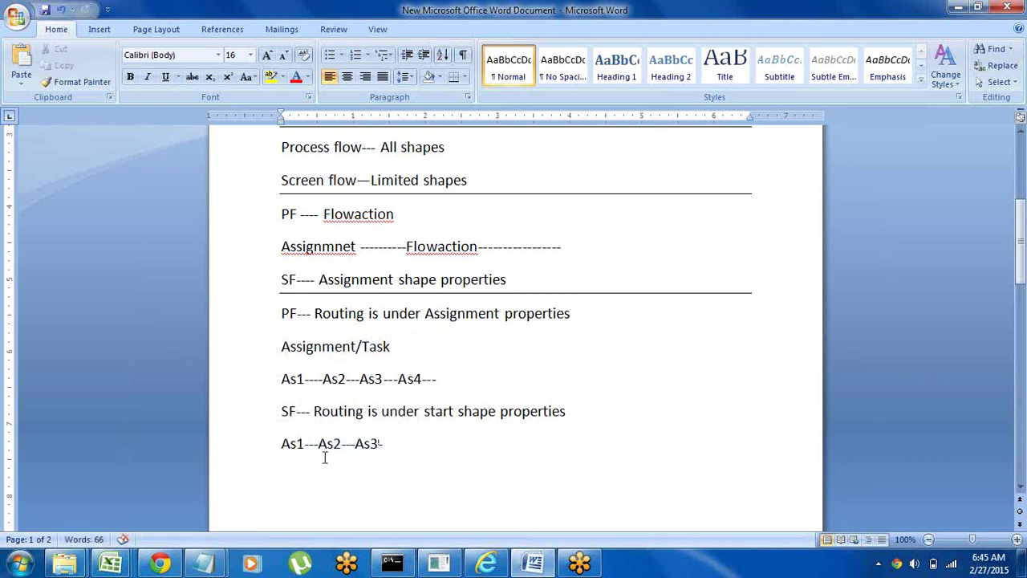
Highlight the assignment chain below the SF routing line and insert "Start ---" in front of its As1
left_click(247, 452)
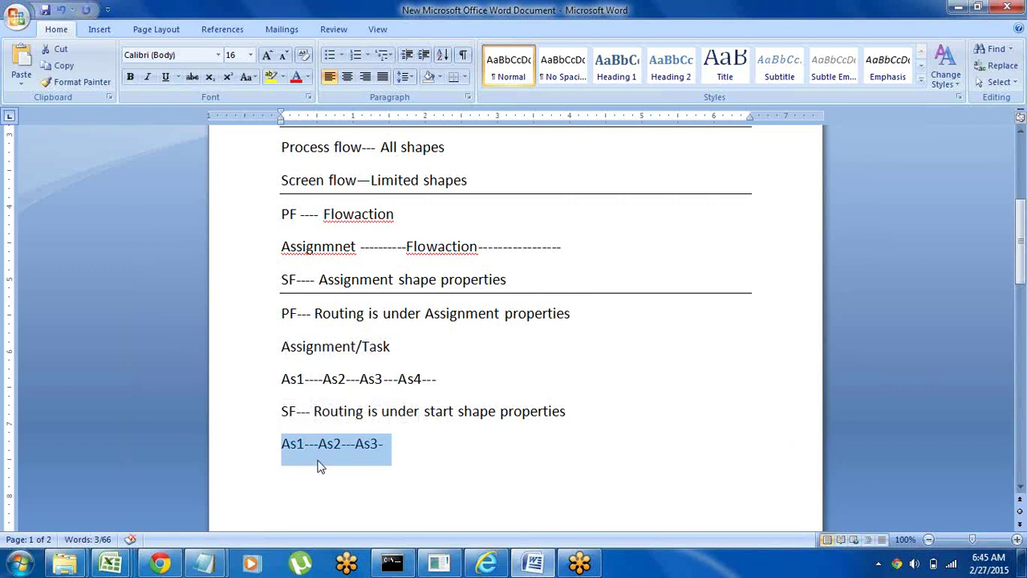
left_click(325, 473)
left_click(236, 454)
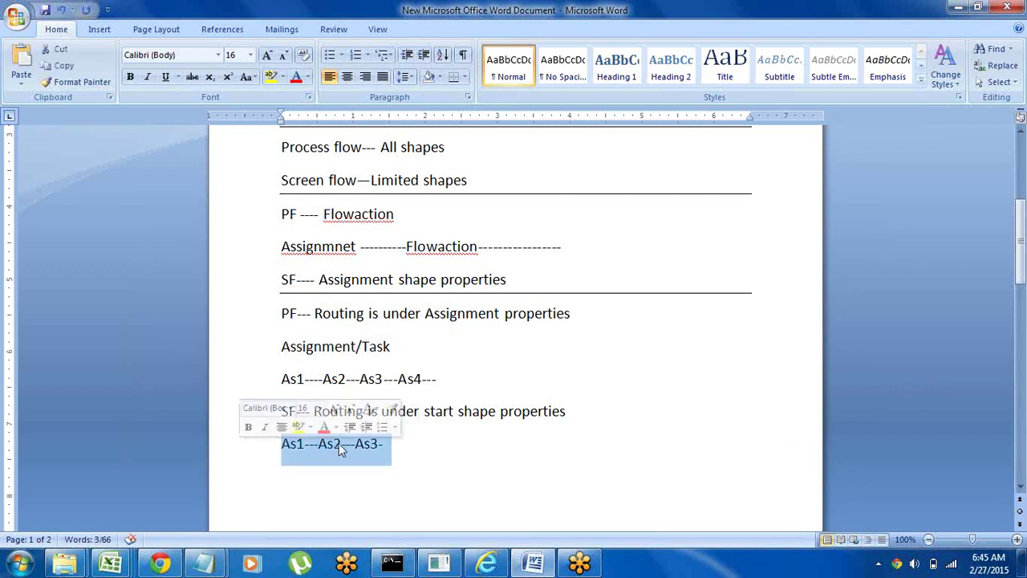
left_click(325, 475)
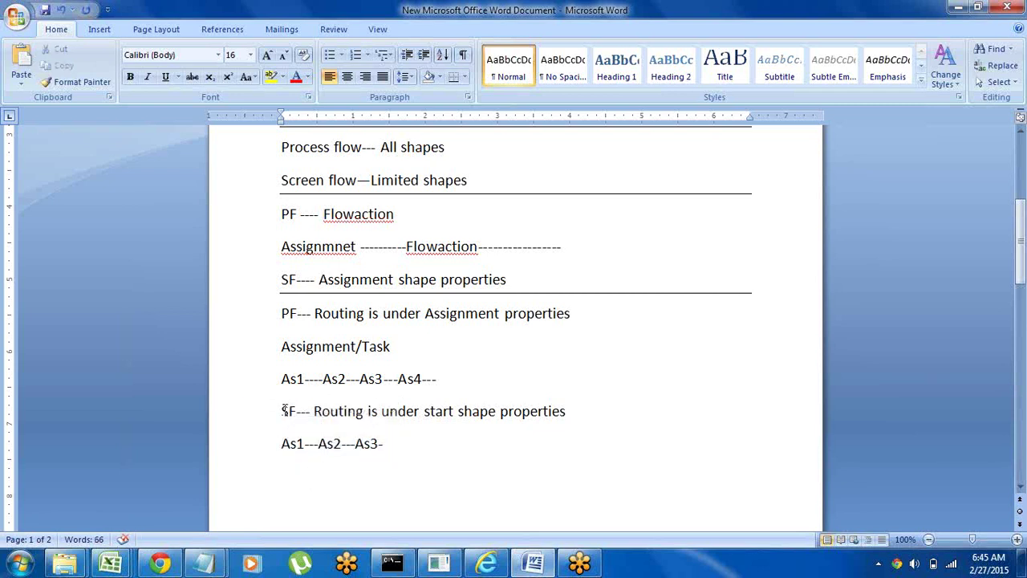
left_click(393, 449)
type("start ")
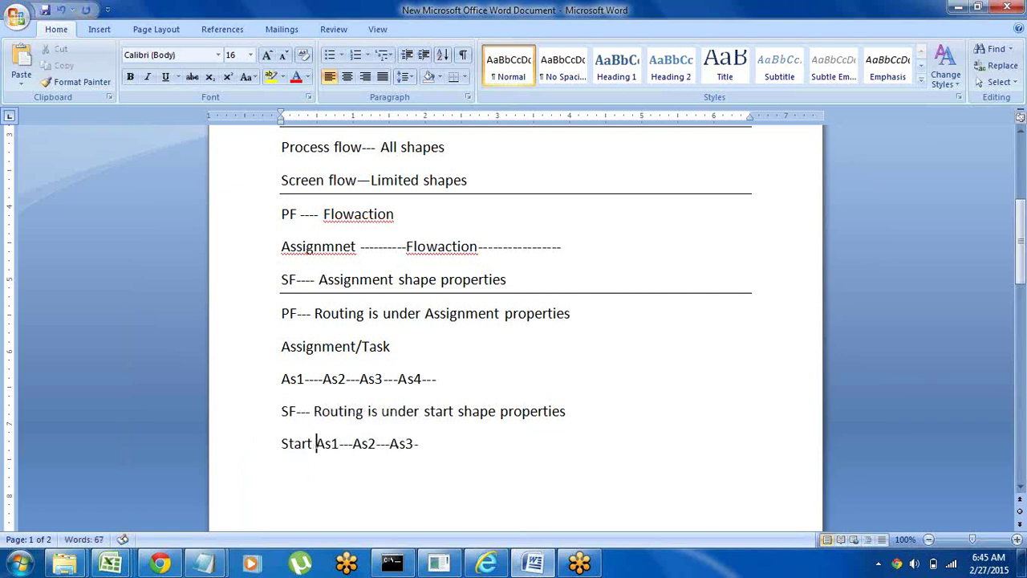
type("---")
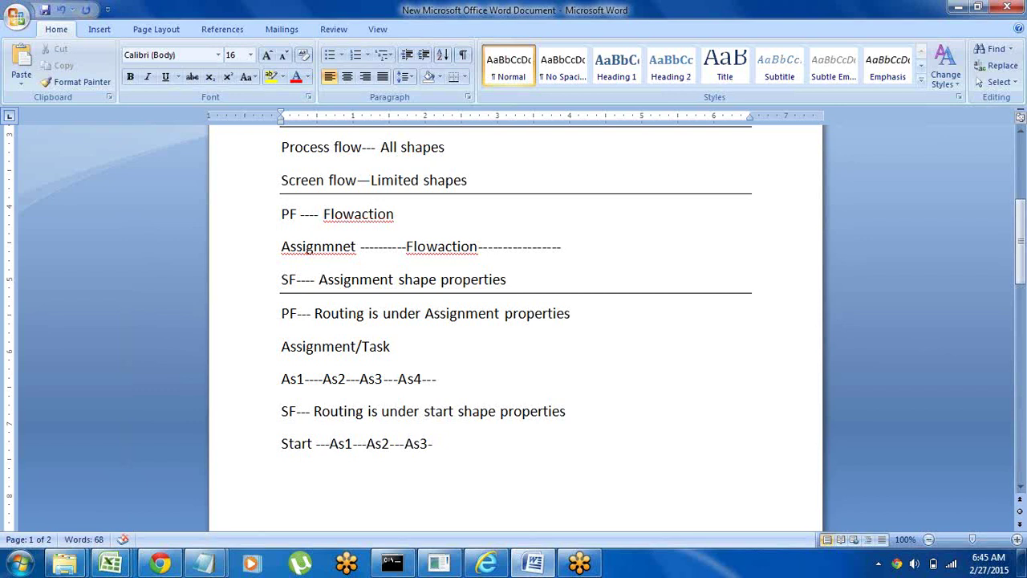
Examine the Start chain against the Assignment/Task and SF routing lines by highlighting the lines and the word "Start"
left_click(237, 461)
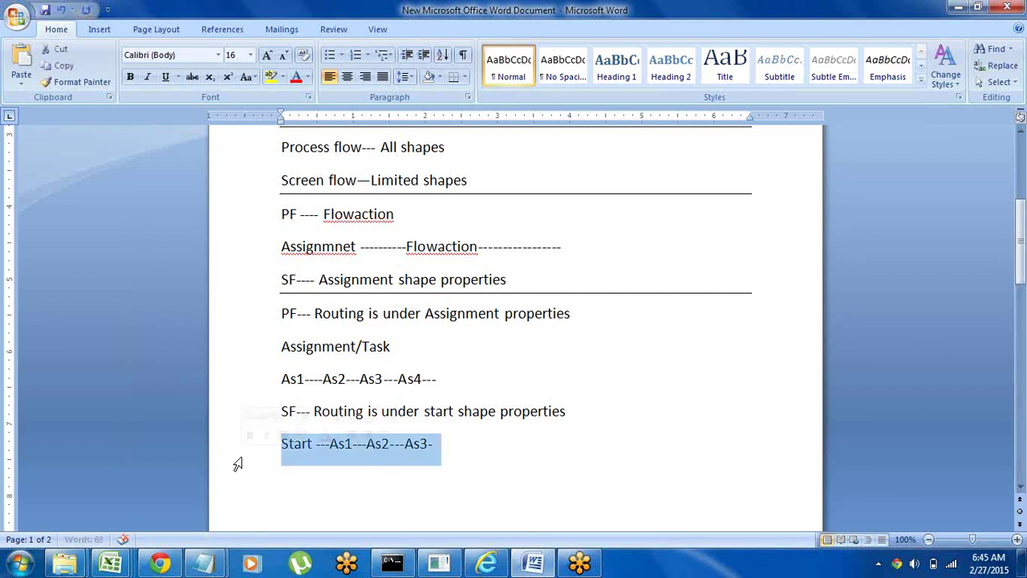
left_click(302, 488)
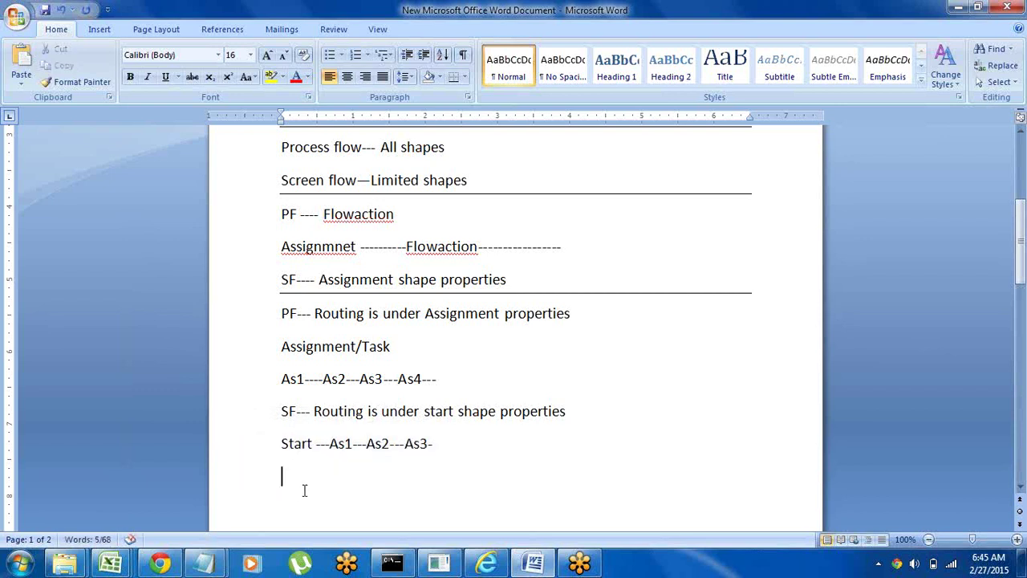
left_click(248, 456)
double_click(297, 451)
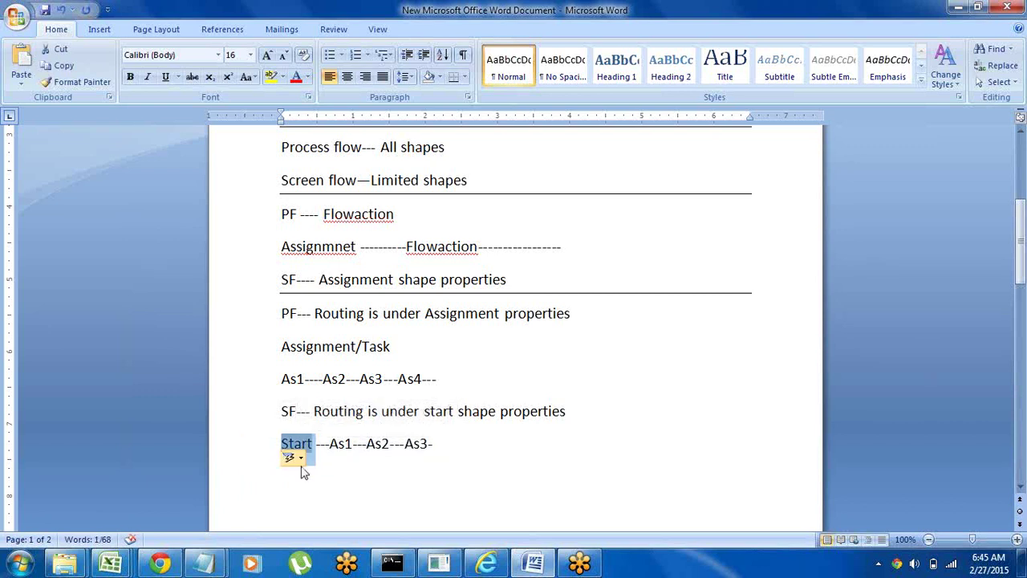
left_click(324, 473)
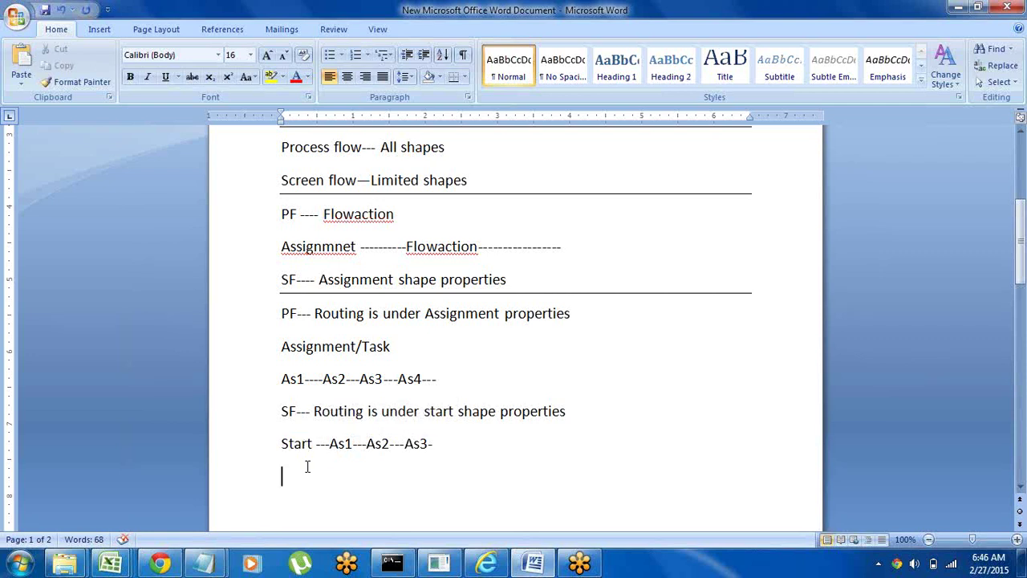
double_click(295, 444)
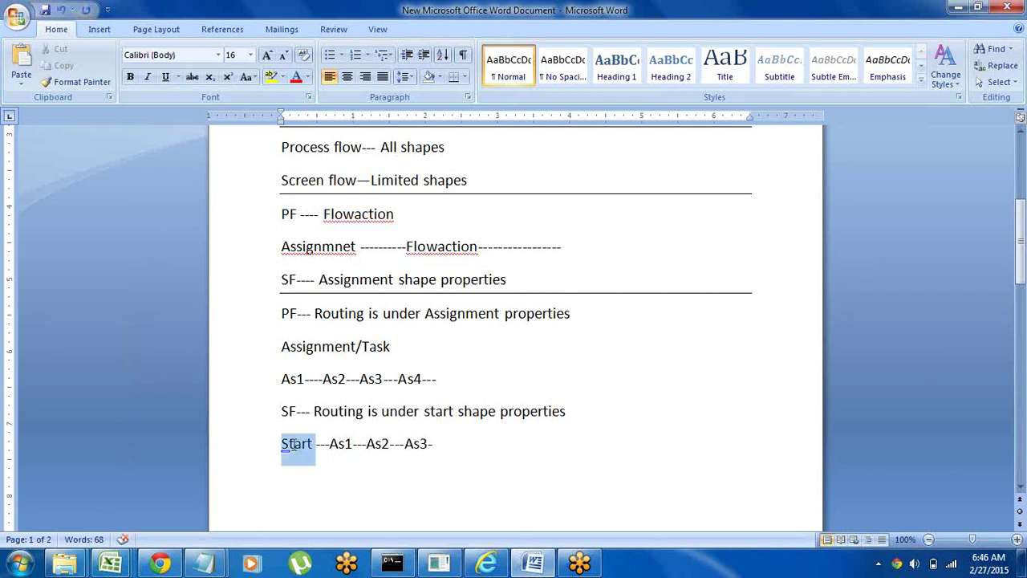
left_click(336, 484)
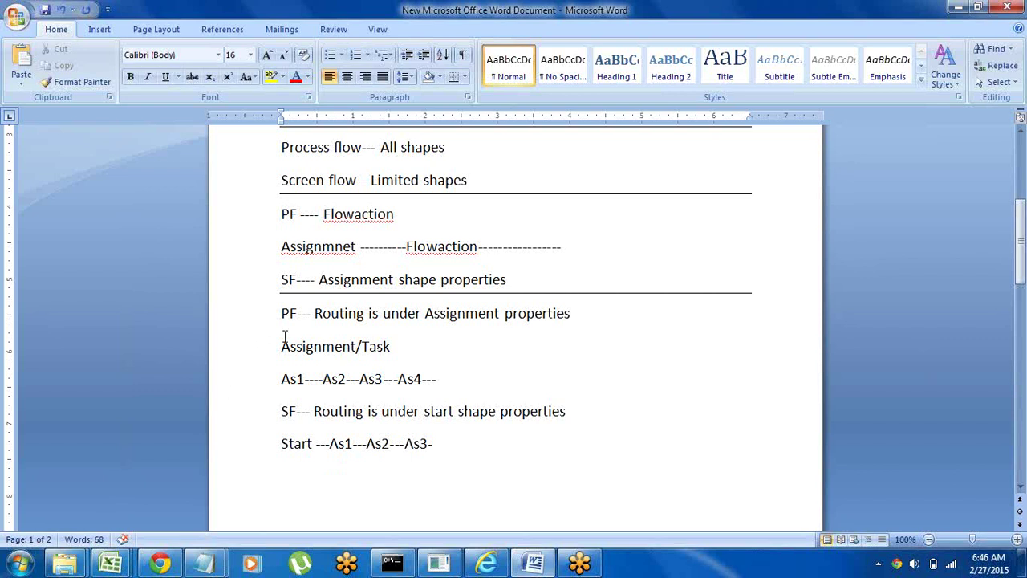
left_click(248, 348)
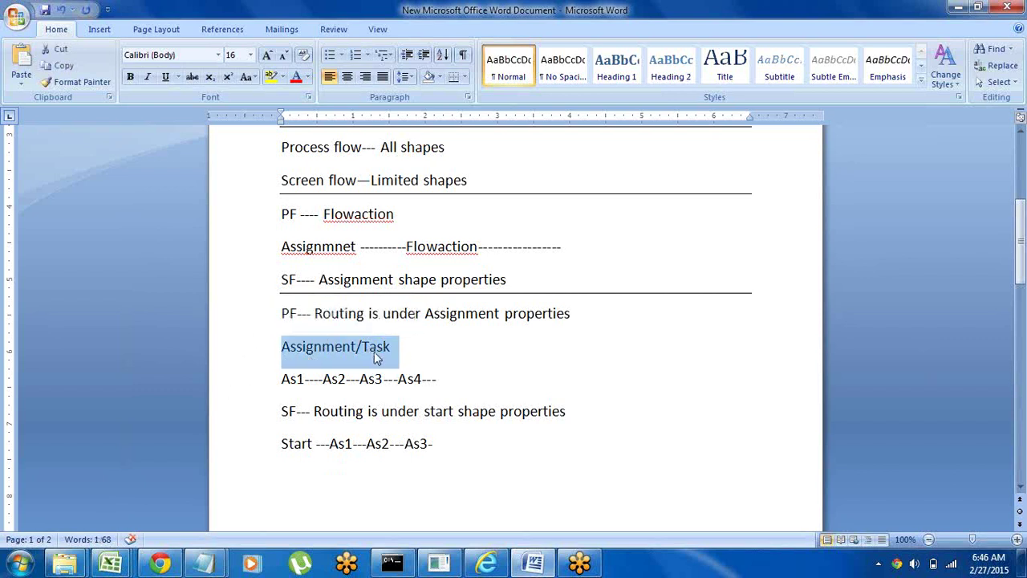
left_click(241, 430)
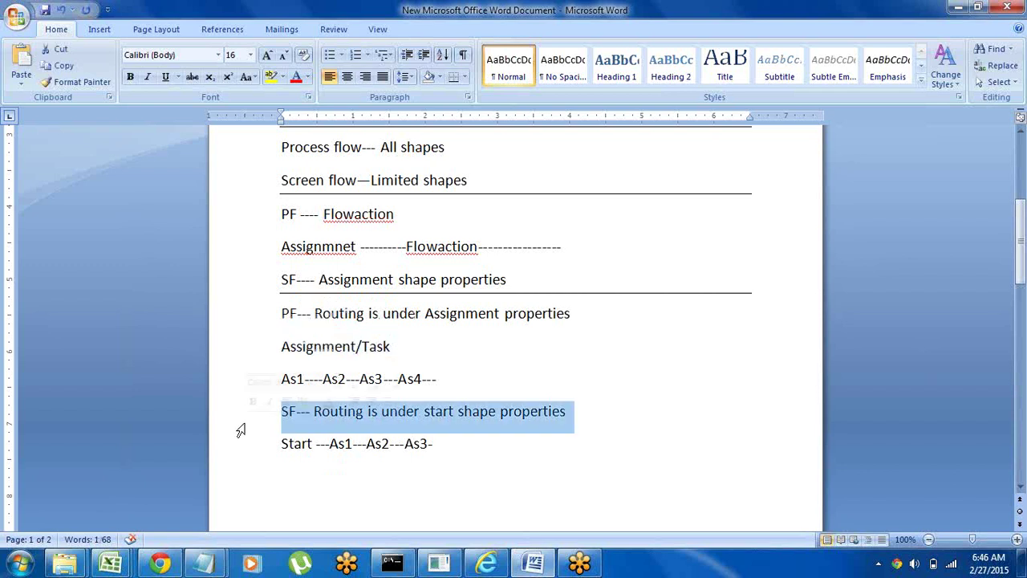
double_click(290, 443)
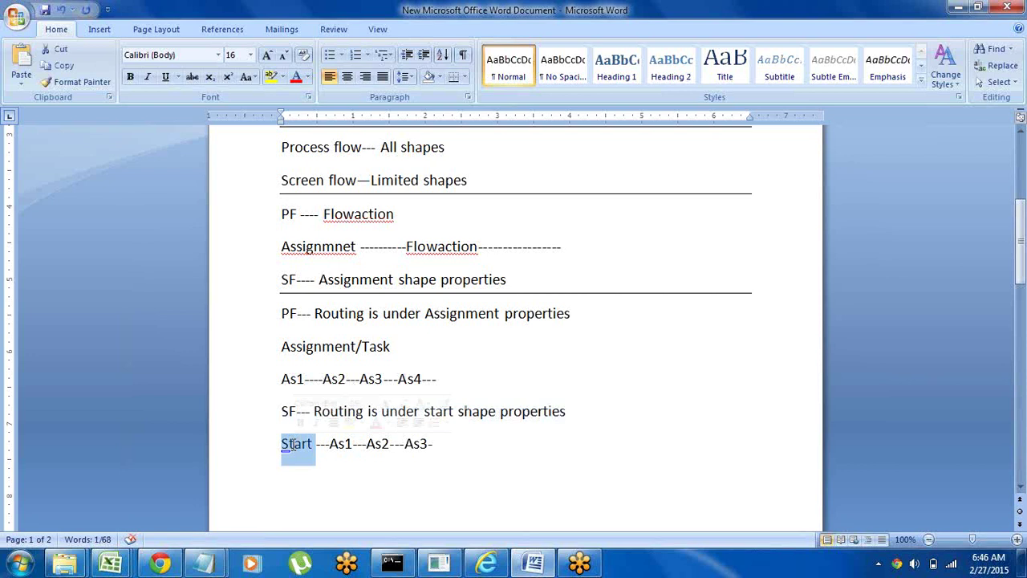
Add a horizontal separator line below the Start chain, followed by the heading "Creating a work object"
left_click(454, 443)
key("Return")
type("---")
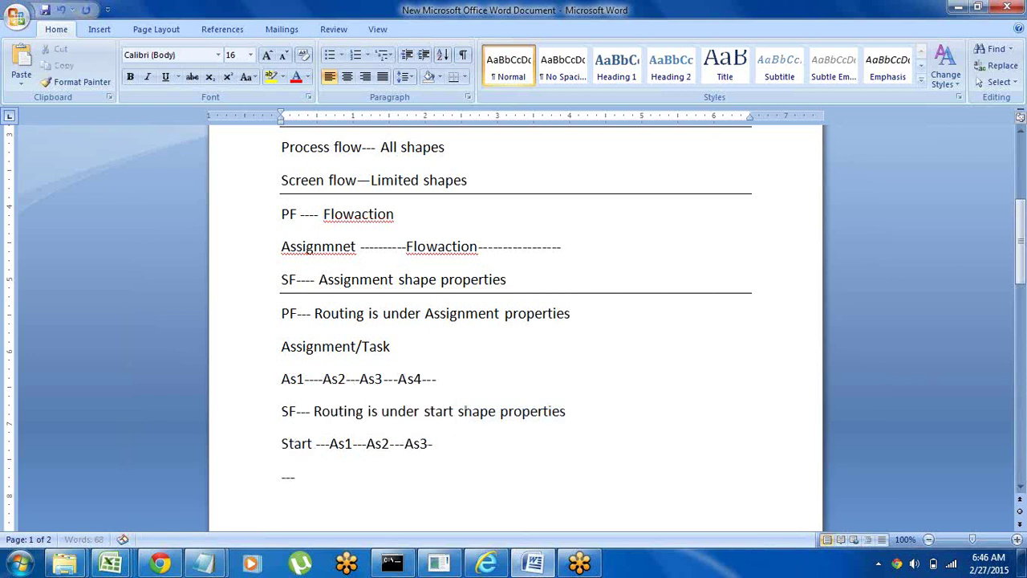
type("As1---")
key("Return")
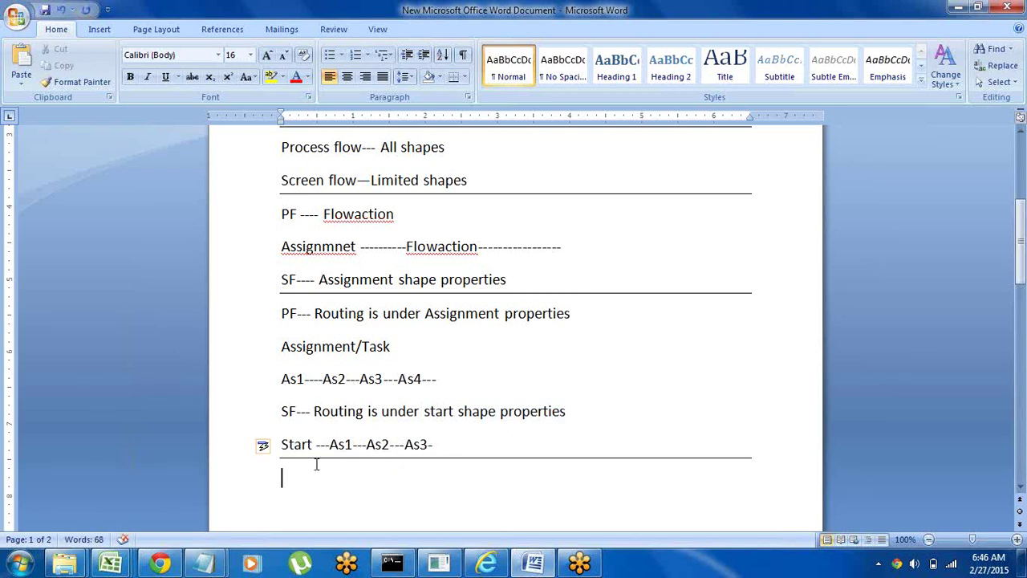
type("Creating a")
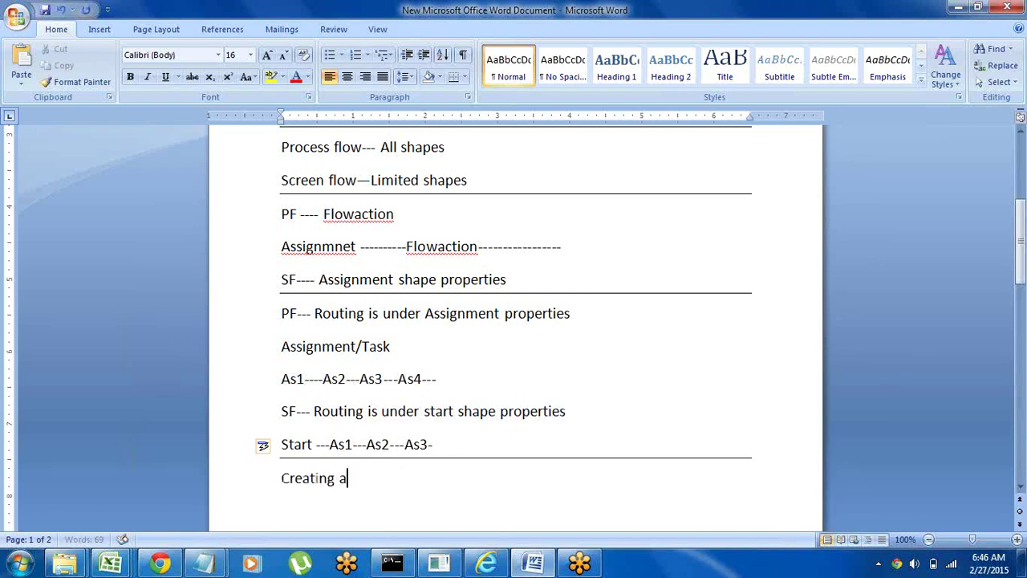
type(" work object")
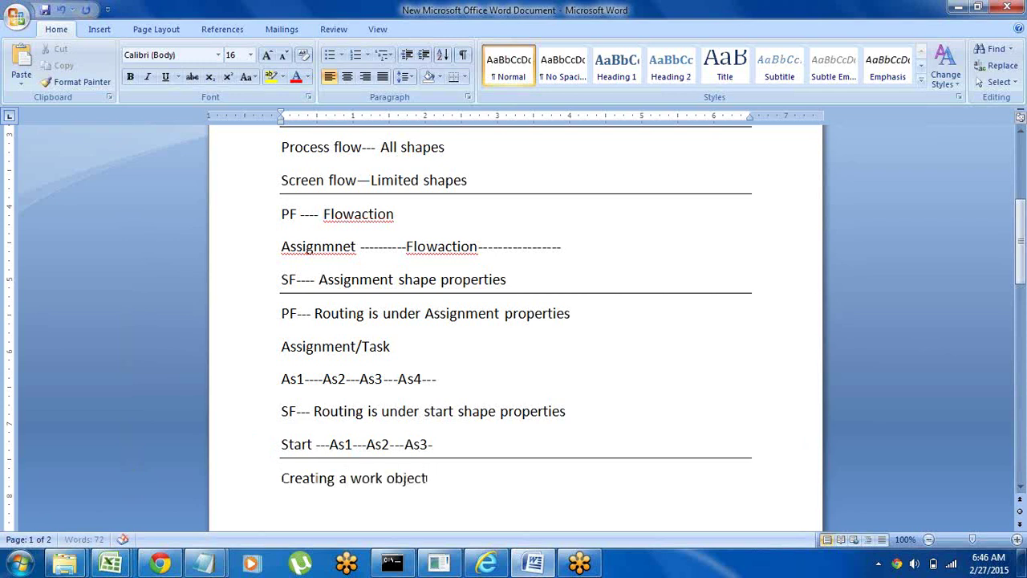
key("Return")
key("Return")
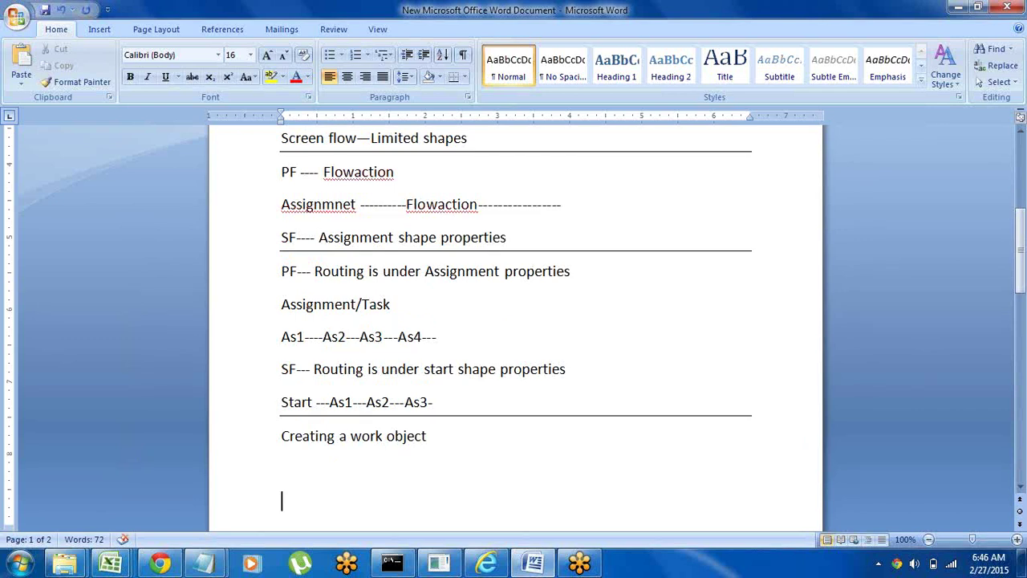
Write "PF---Process---Creates a new work object" directly below the "Creating a work object" heading and add an empty line after it
type("PF")
key("BackSpace")
key("Return")
type("PF---Proc")
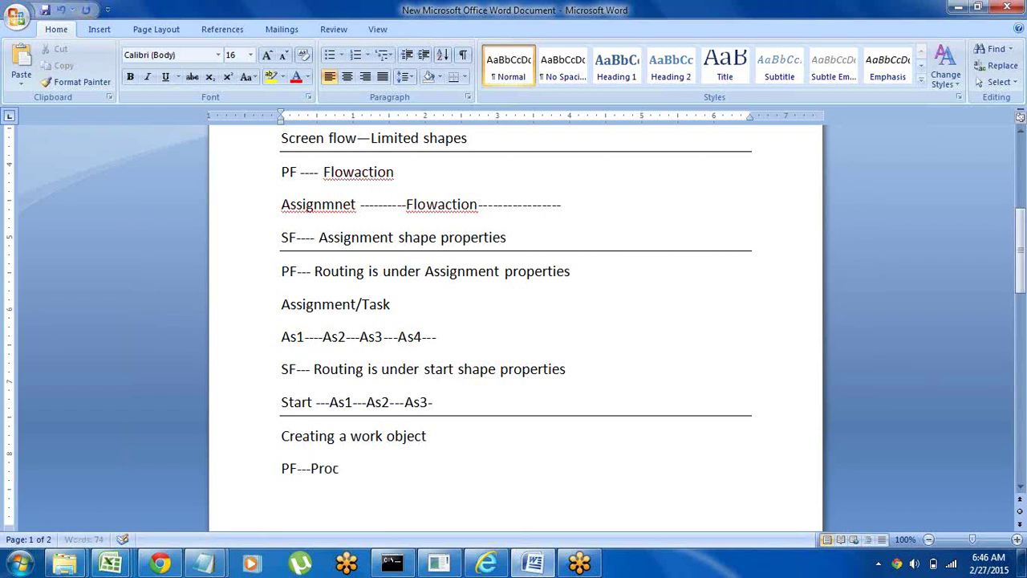
type("ess---Creates")
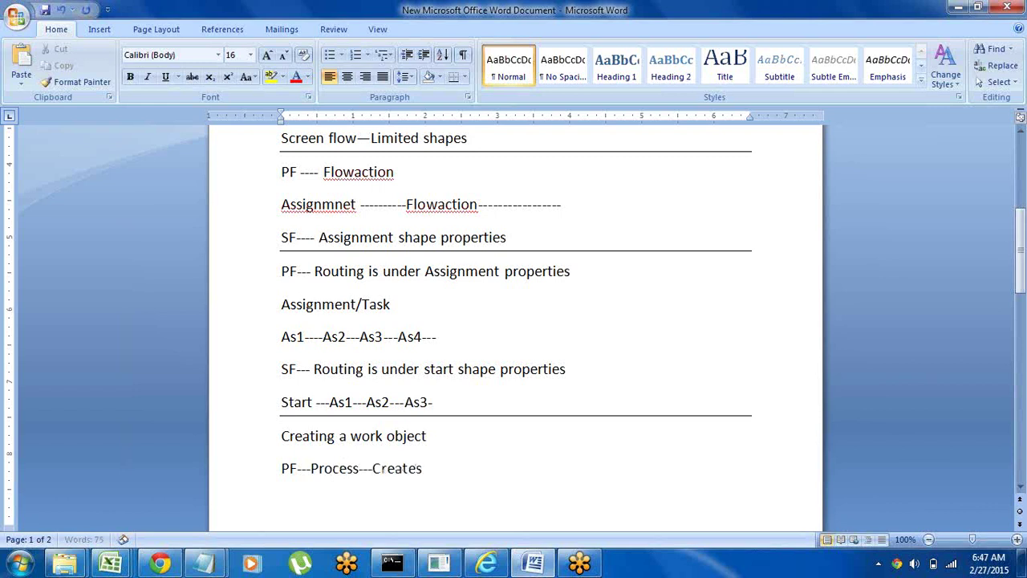
type(" anew")
key("BackSpace")
key("BackSpace")
key("BackSpace")
type("new work object")
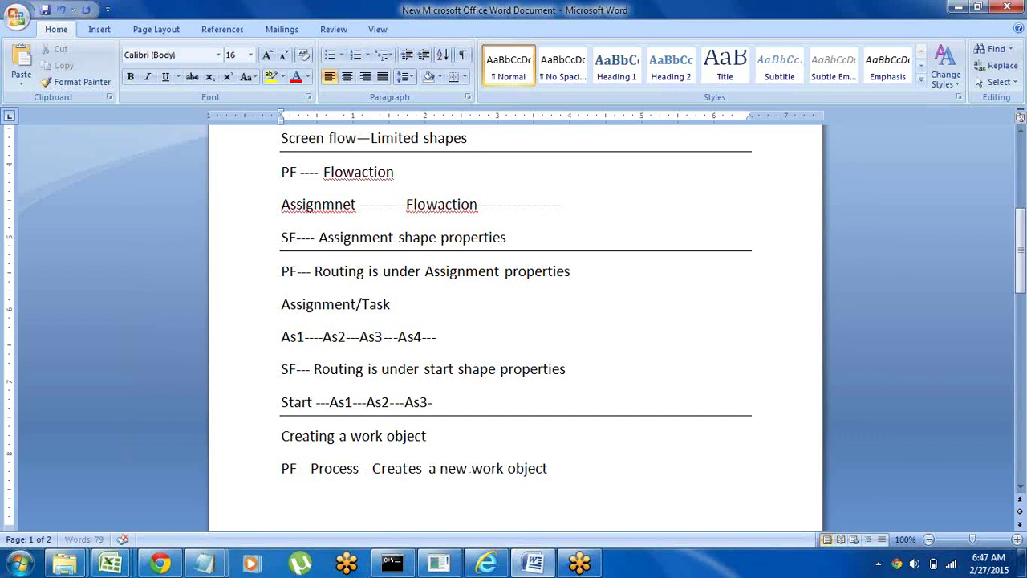
key("Return")
left_click(559, 473)
key("Return")
Examine the SF routing line against the "Creating a work object" notes by highlighting the SF and PF lines in turn
left_click(235, 374)
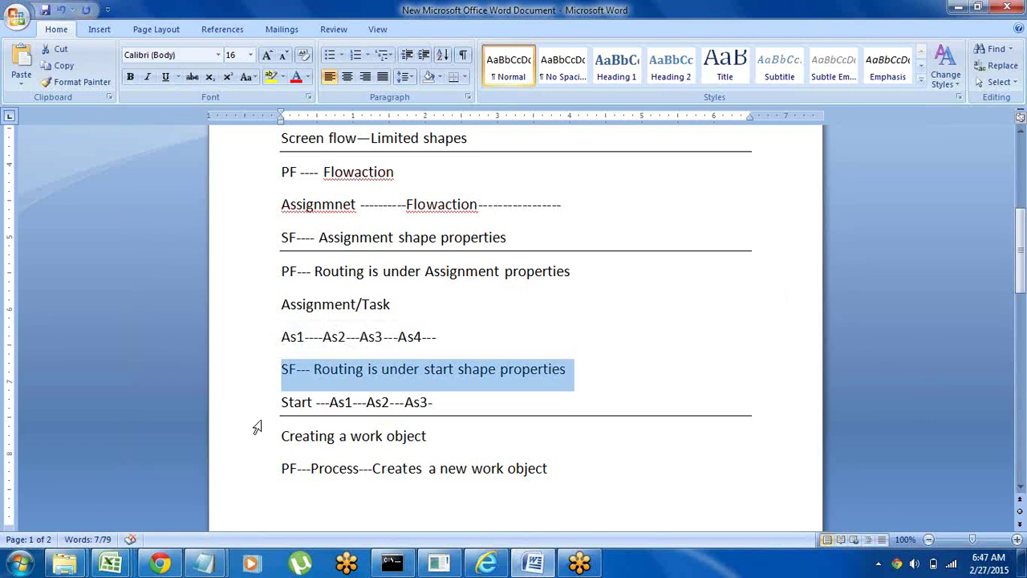
left_click(228, 441)
left_click(247, 388)
left_click(584, 379)
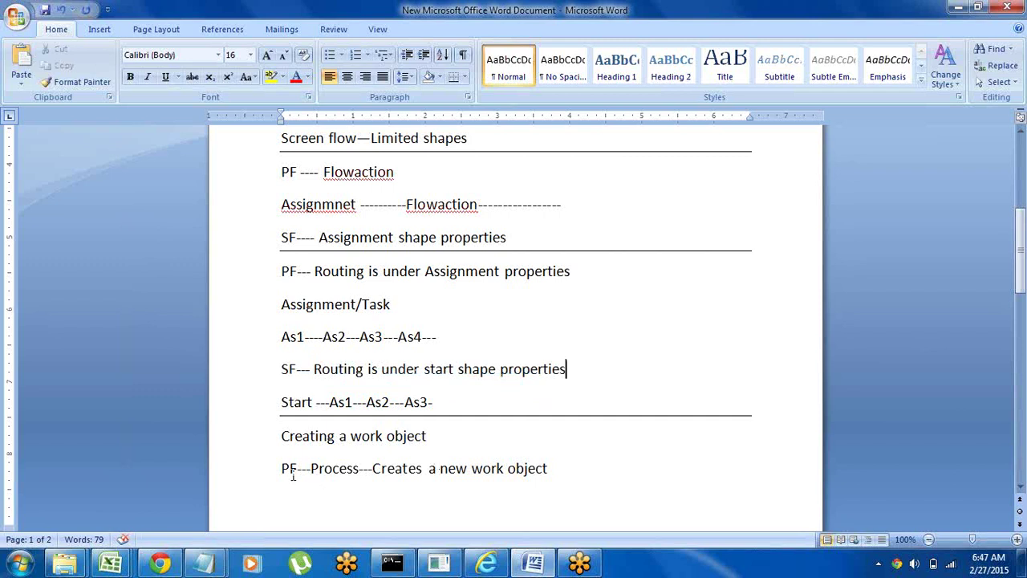
left_click(248, 475)
left_click(333, 500)
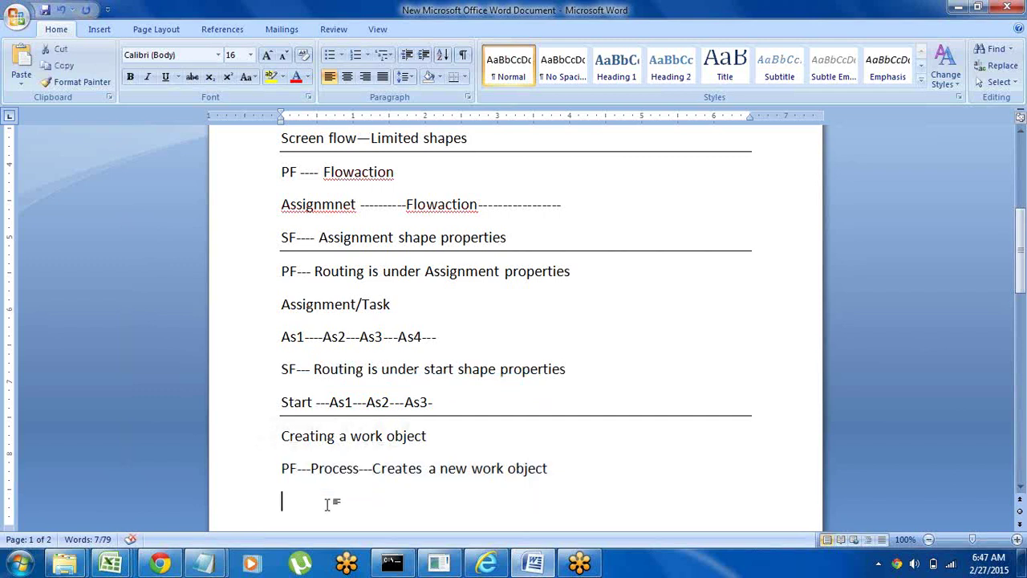
left_click(252, 379)
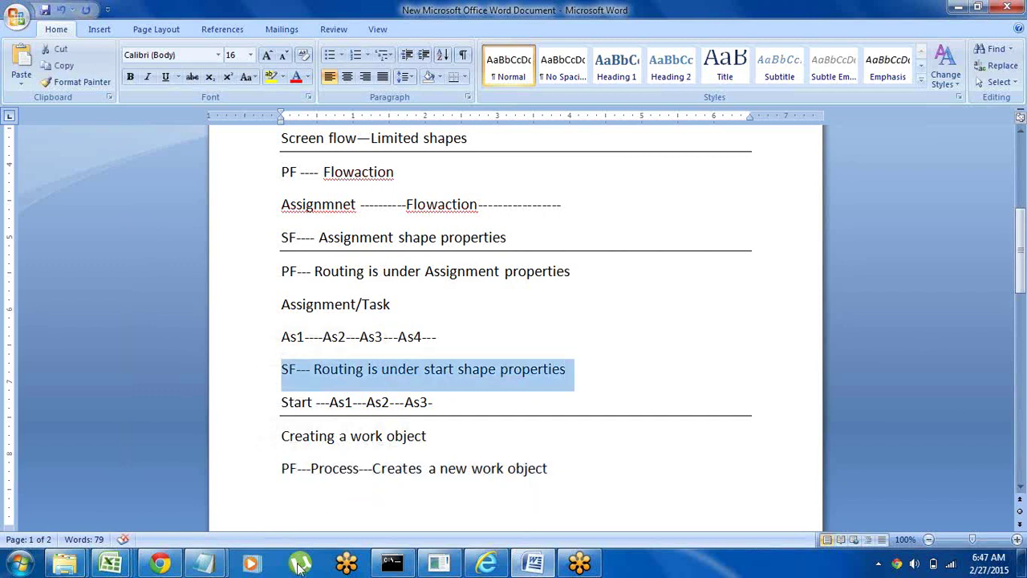
left_click(231, 484)
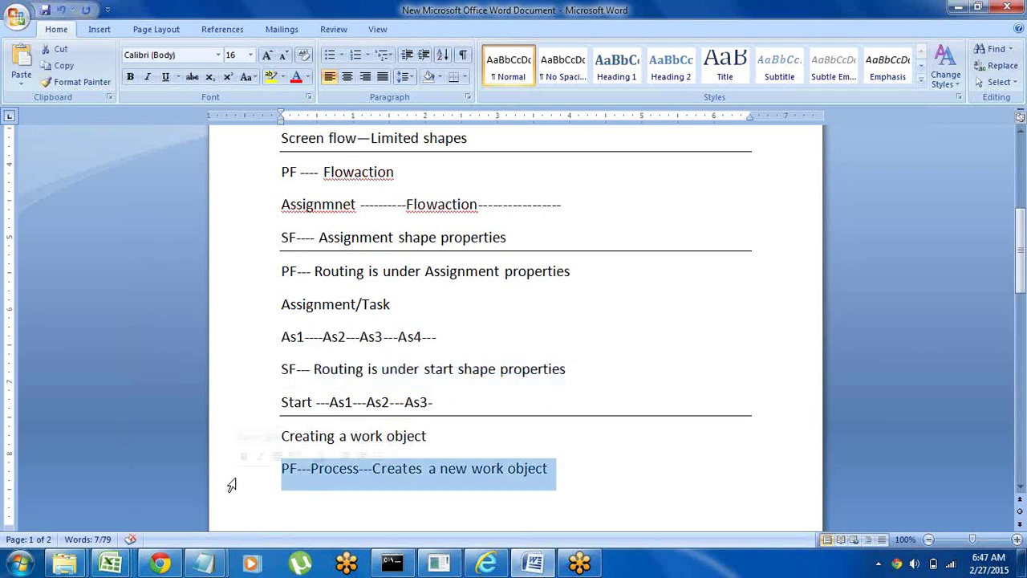
left_click(791, 205)
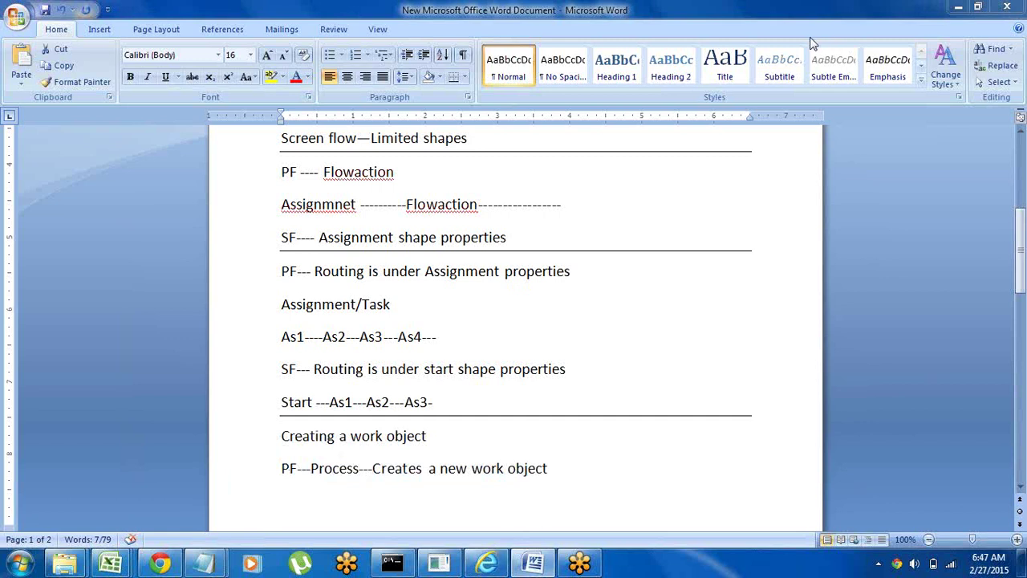
Minimize the Word document, switch to Pega in Internet Explorer, and expand the Flow rules under Process in the Application Explorer
left_click(956, 10)
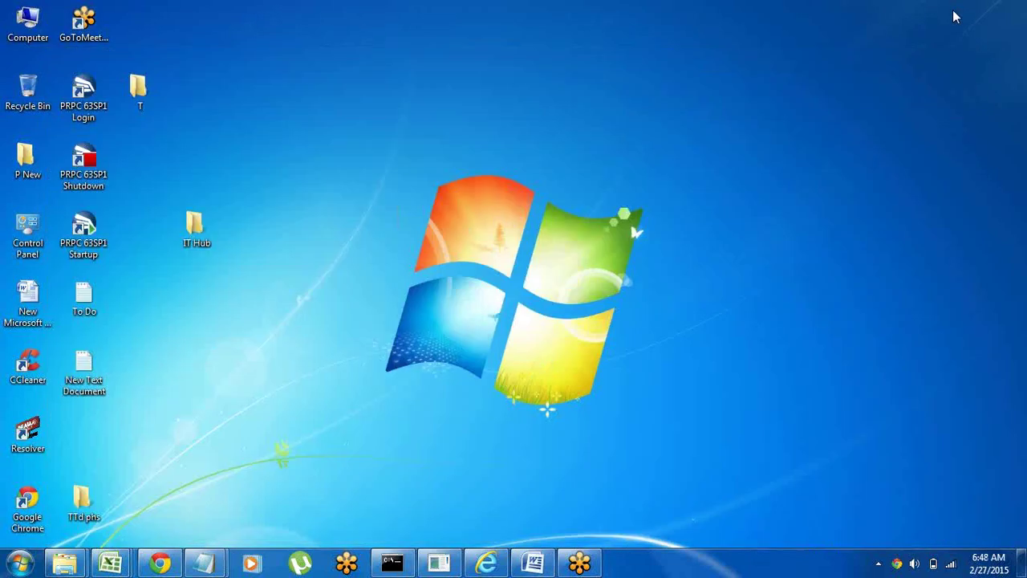
left_click(487, 564)
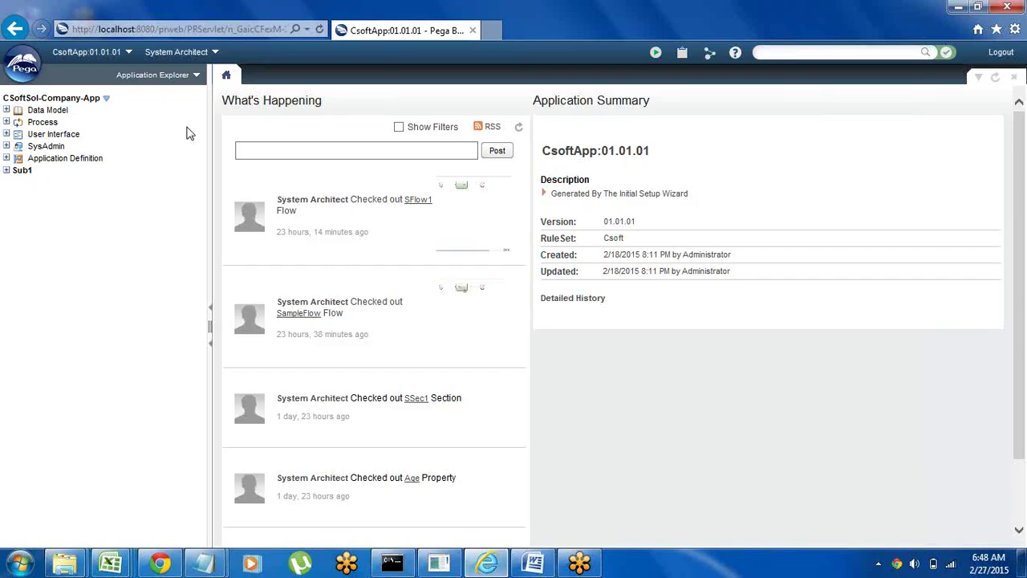
left_click(7, 122)
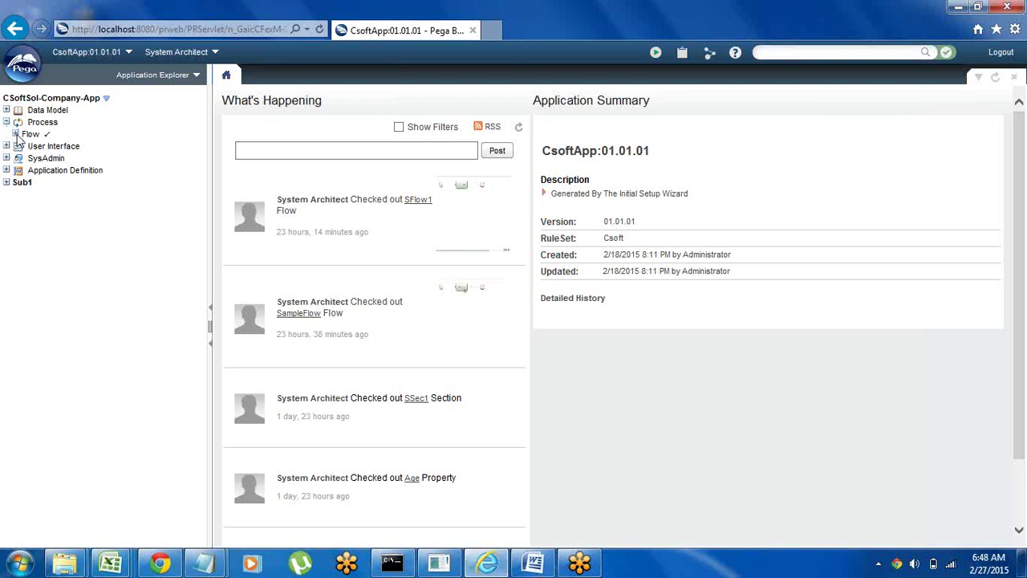
left_click(14, 133)
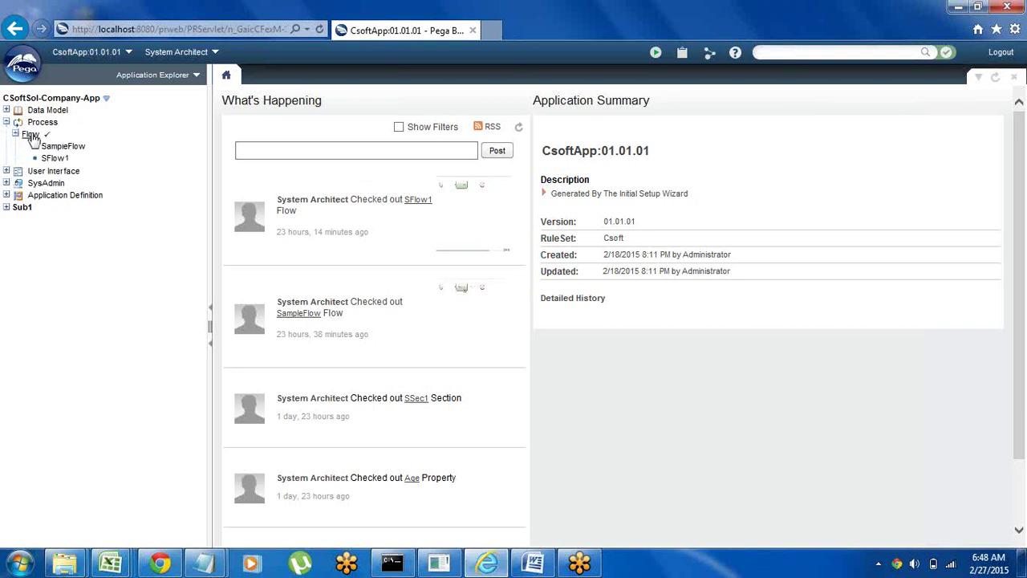
Create and save a new flow rule named Mflow1 that applies to CSoftSol-Company-App, and reopen its diagram
right_click(32, 135)
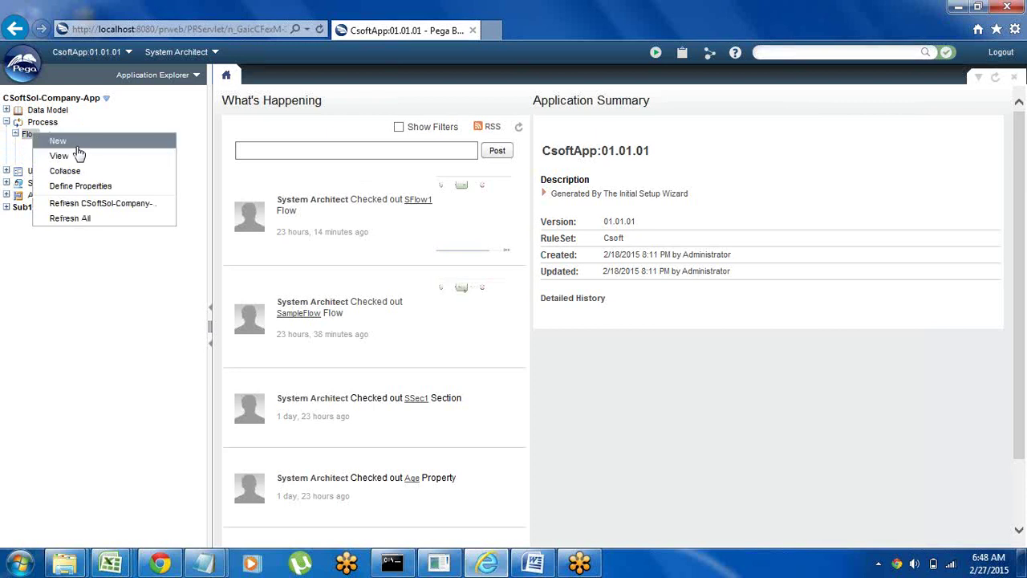
left_click(58, 141)
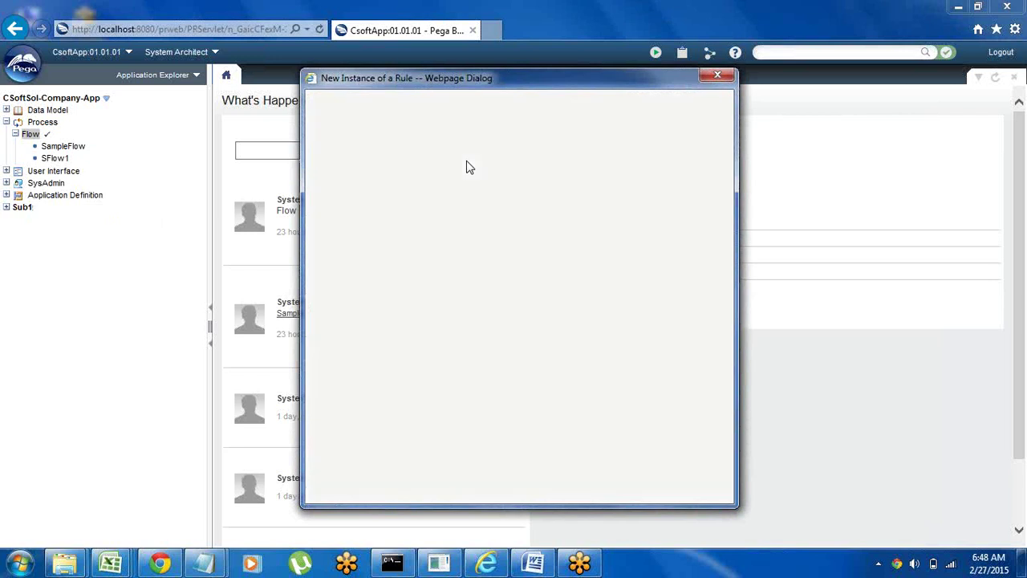
left_click(441, 170)
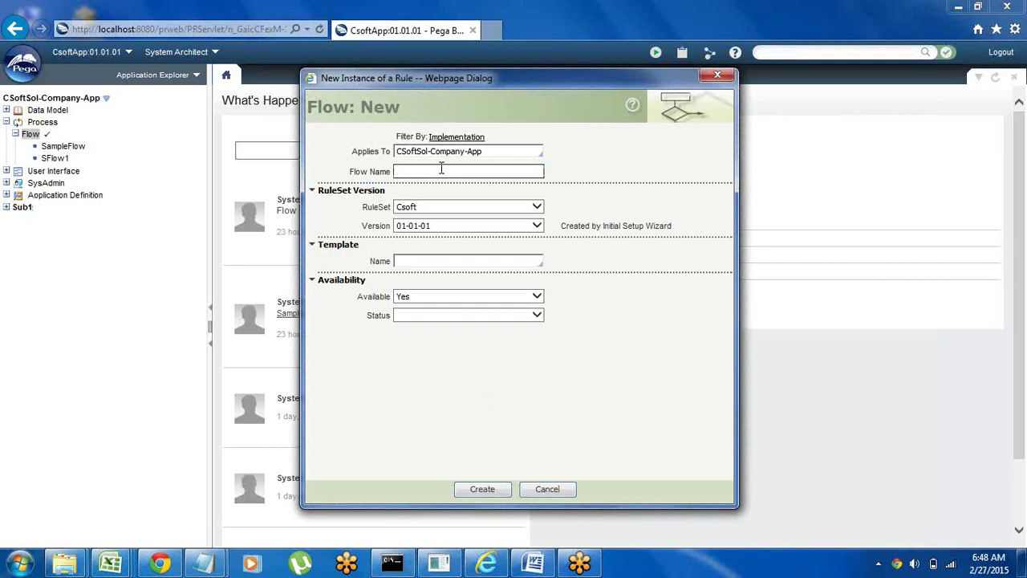
type("Mflow1")
left_click(480, 494)
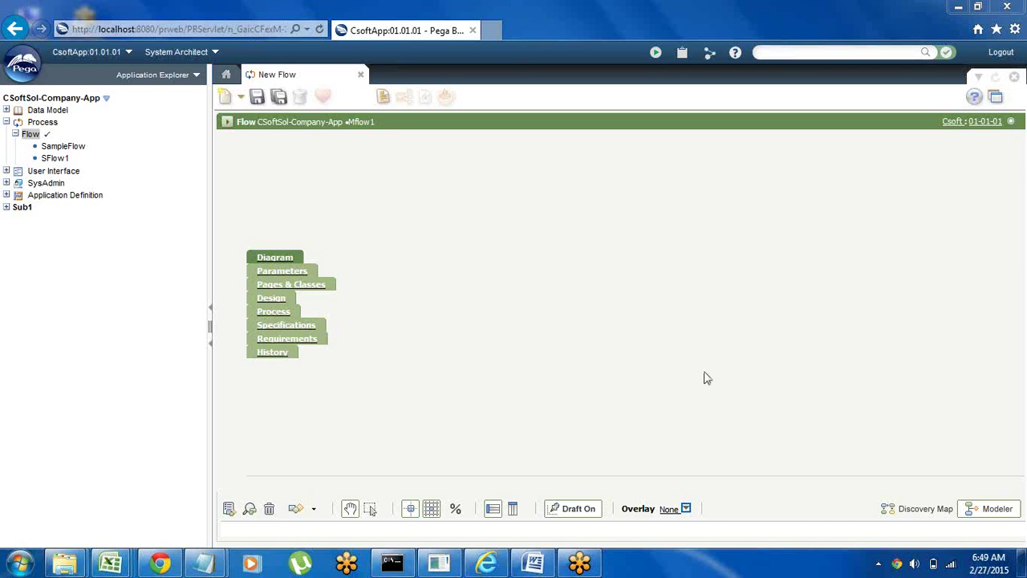
left_click(258, 98)
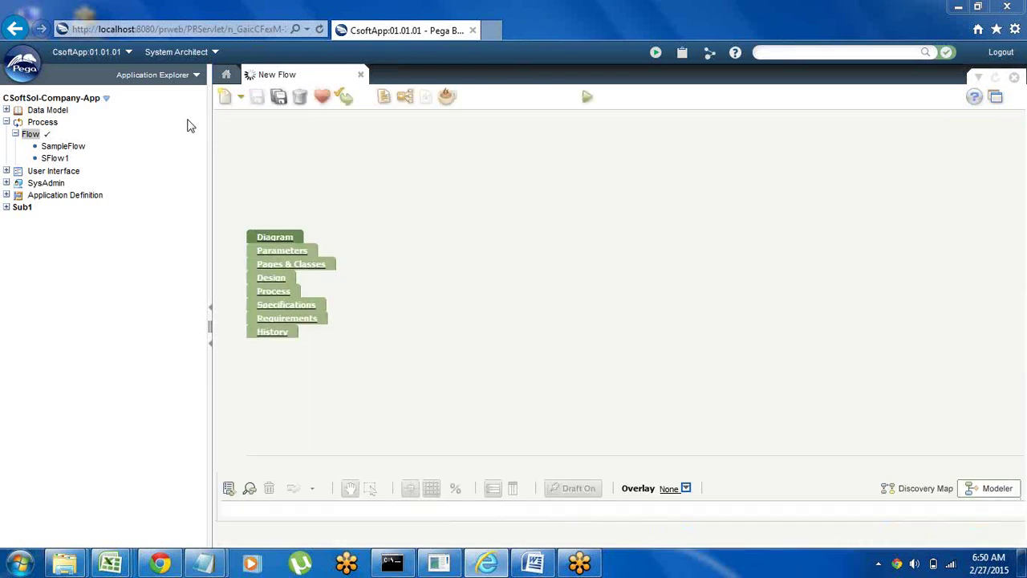
left_click(361, 74)
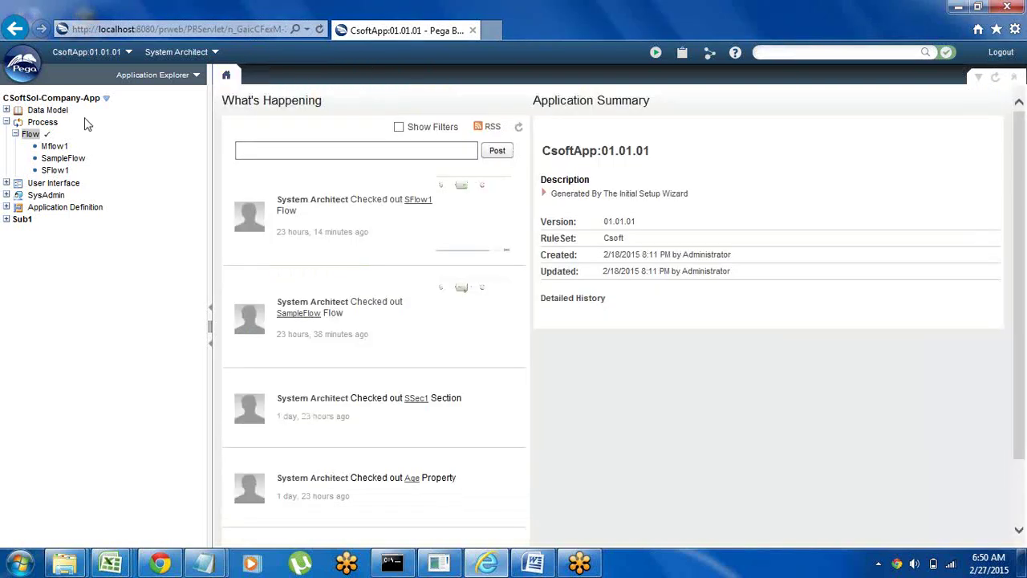
left_click(54, 147)
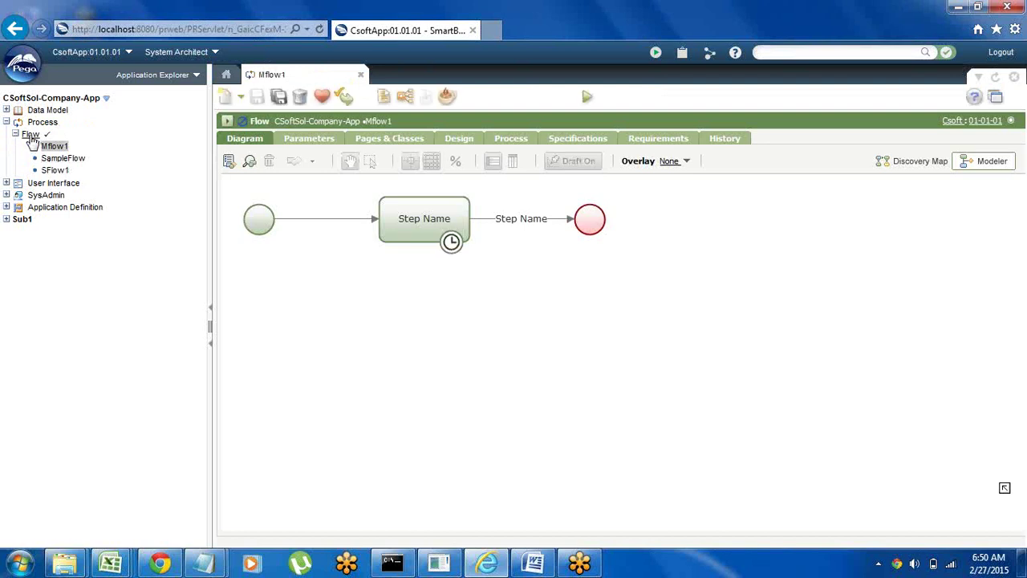
Create another flow rule named SubFlow1 based on the ScreenFlow template
right_click(32, 134)
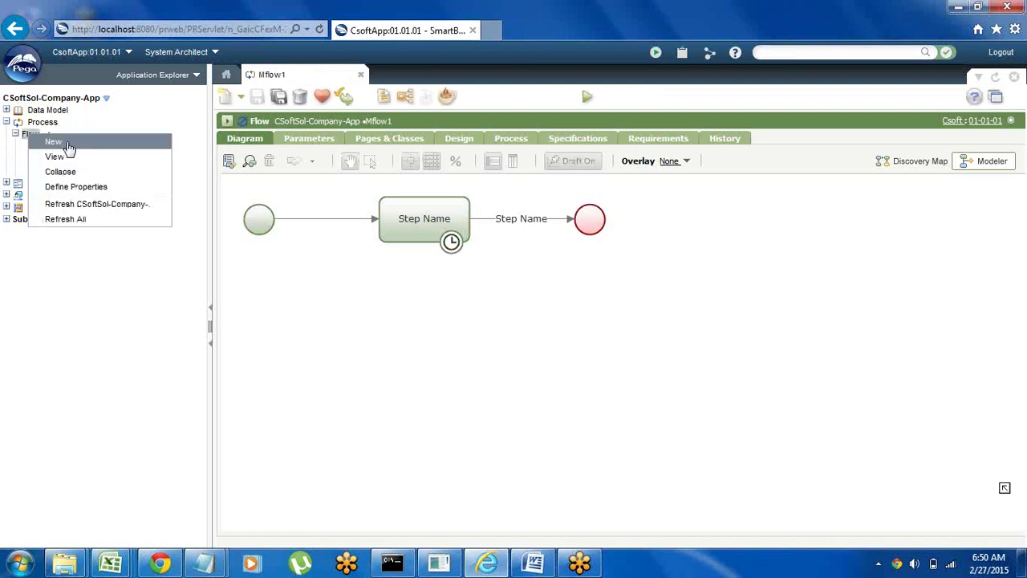
left_click(66, 145)
left_click(412, 174)
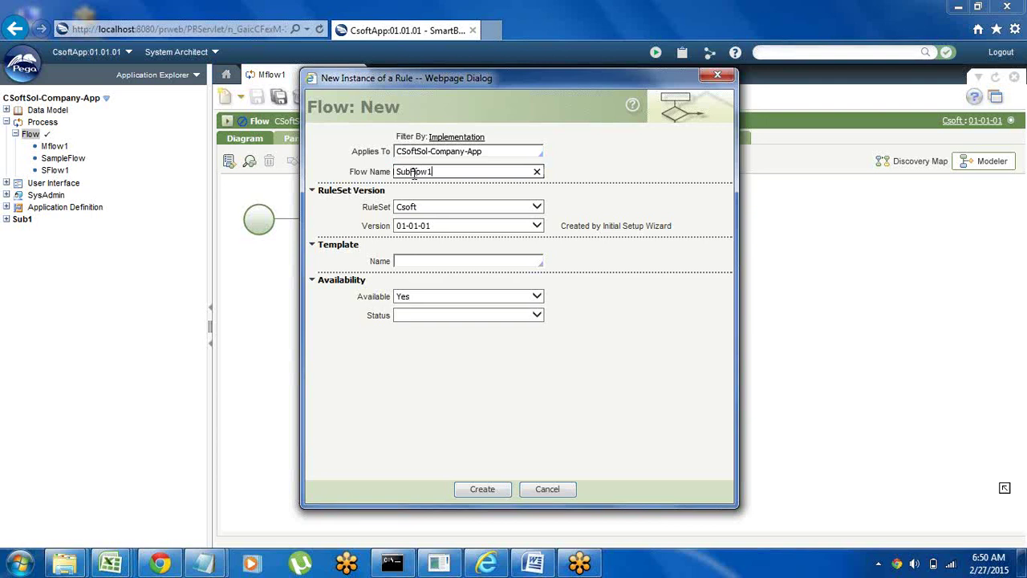
left_click(413, 261)
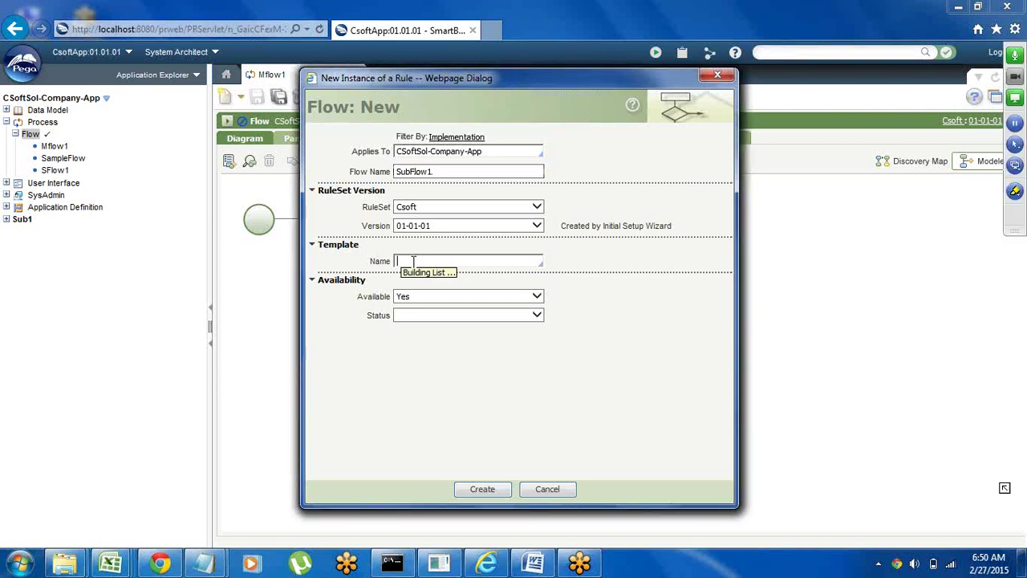
key("Down")
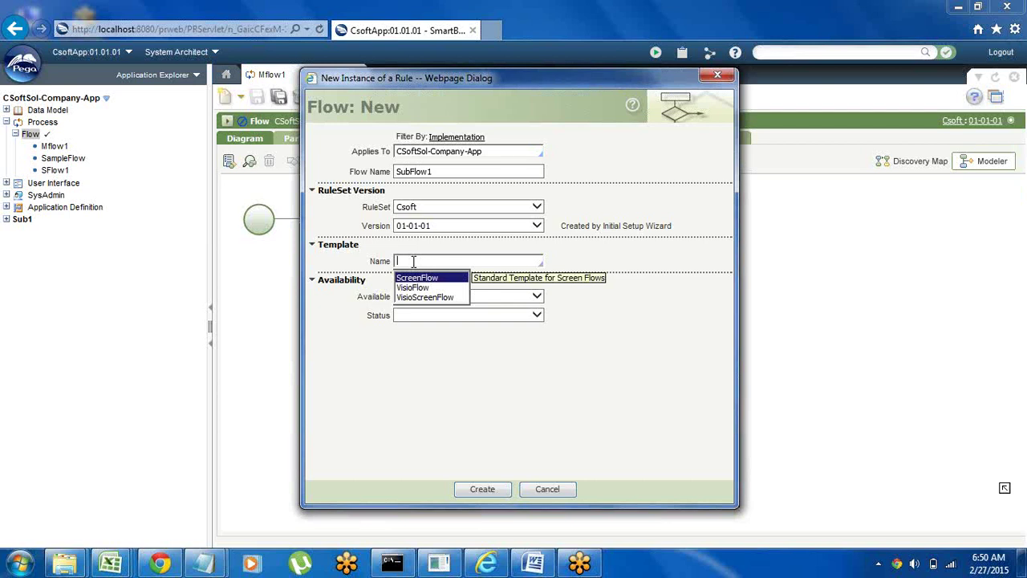
key("Return")
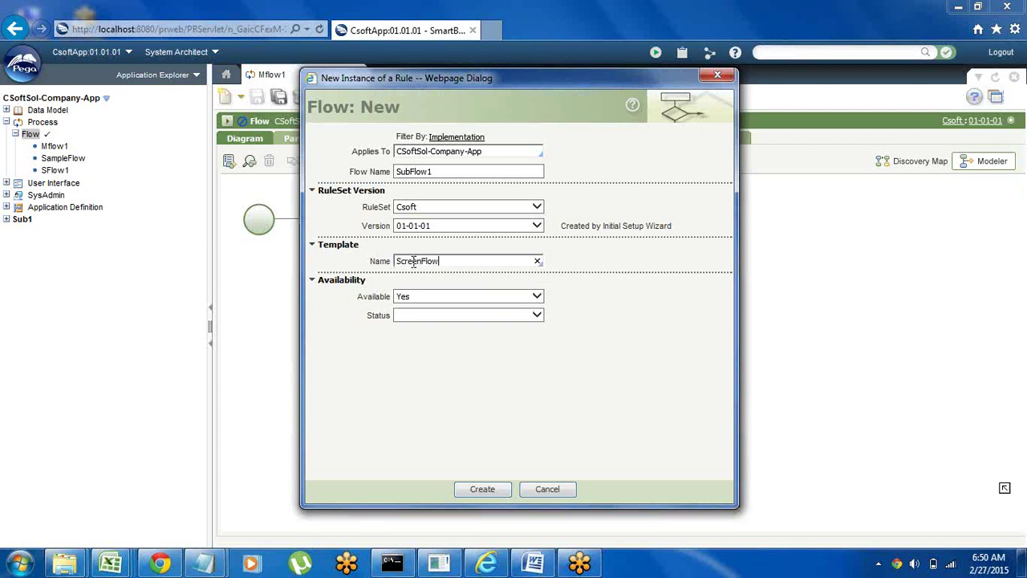
left_click(482, 489)
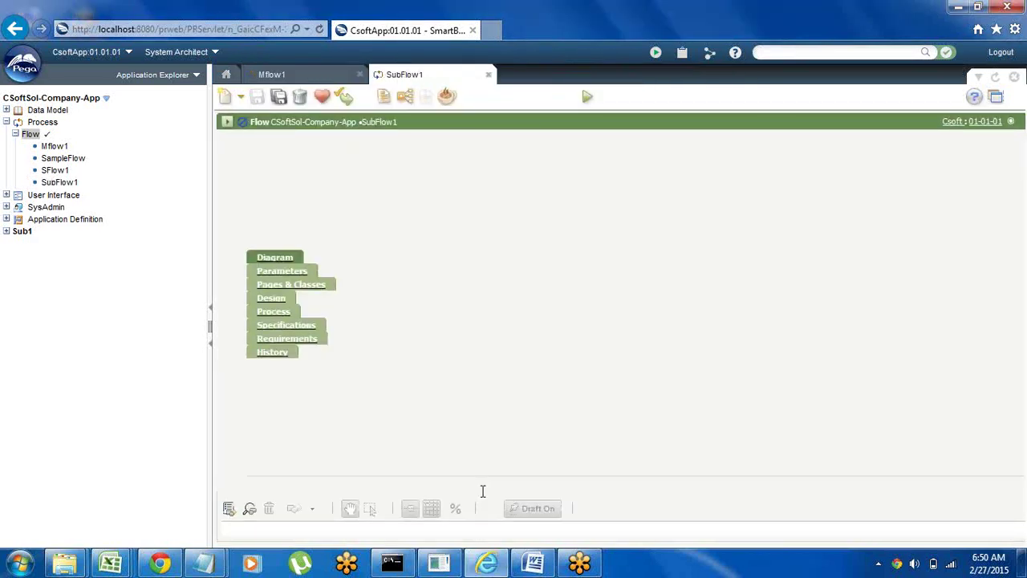
Reopen SubFlow1 from the Flow rules and check out both SubFlow1 and Mflow1 for editing
left_click(488, 74)
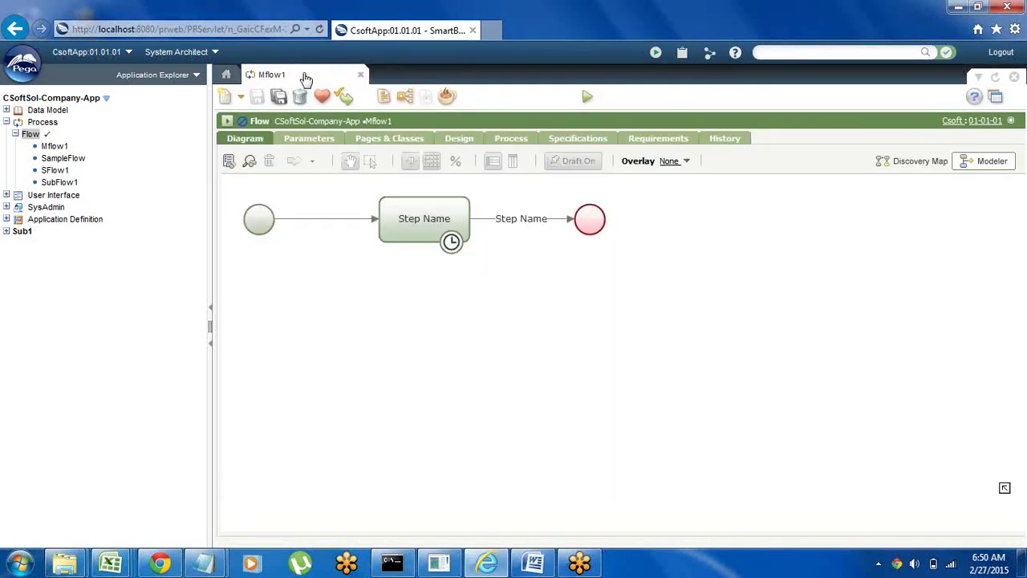
left_click(56, 183)
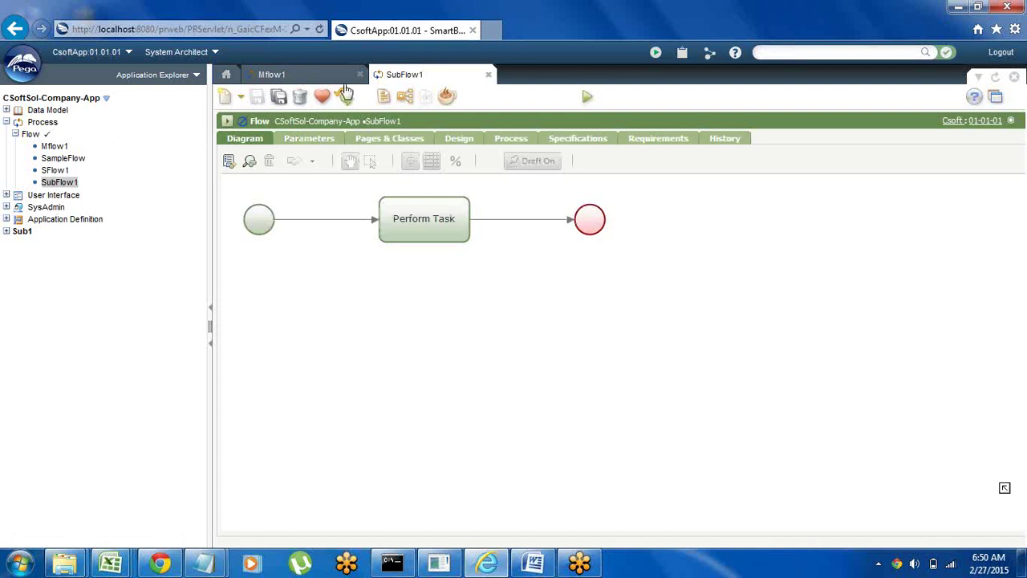
left_click(348, 106)
left_click(288, 74)
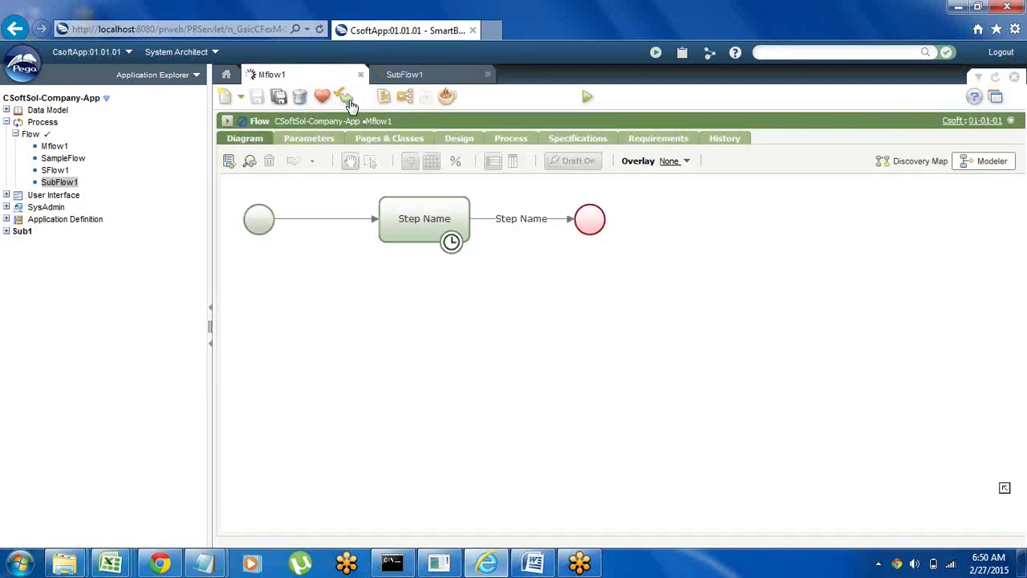
left_click(349, 101)
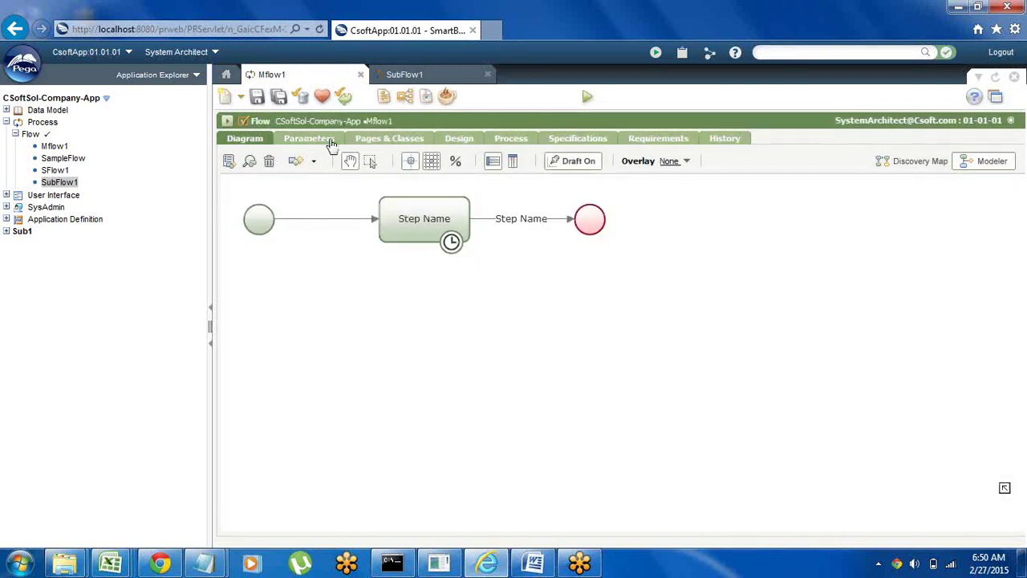
Compare the lists of shapes that can be added to the Mflow1 and SubFlow1 diagrams
left_click(313, 162)
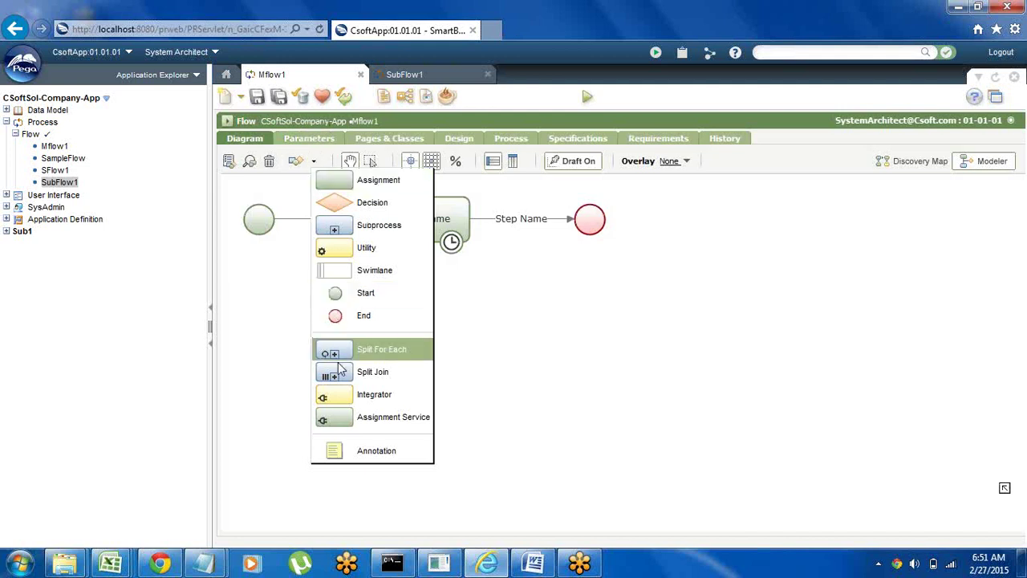
left_click(414, 75)
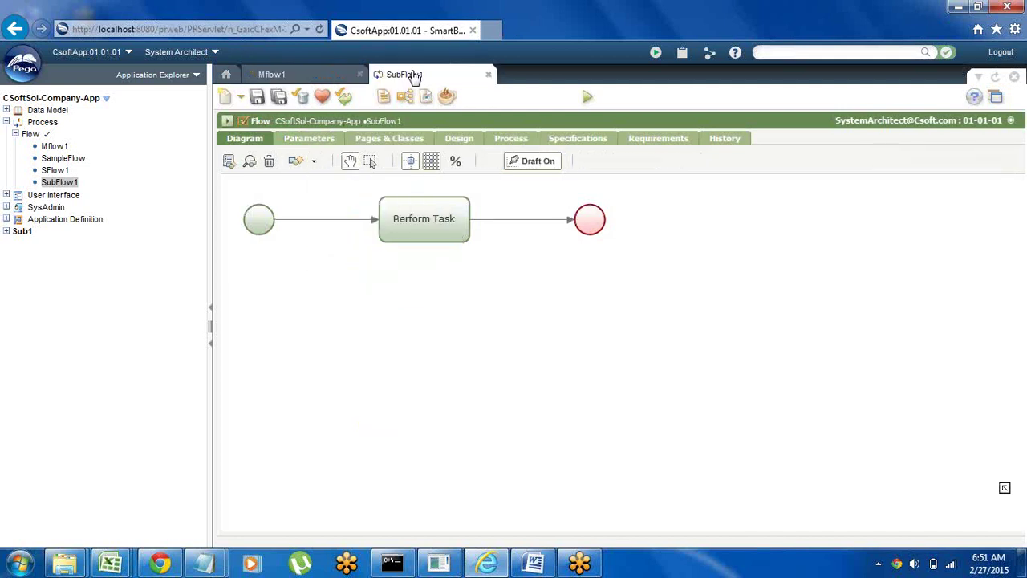
left_click(313, 162)
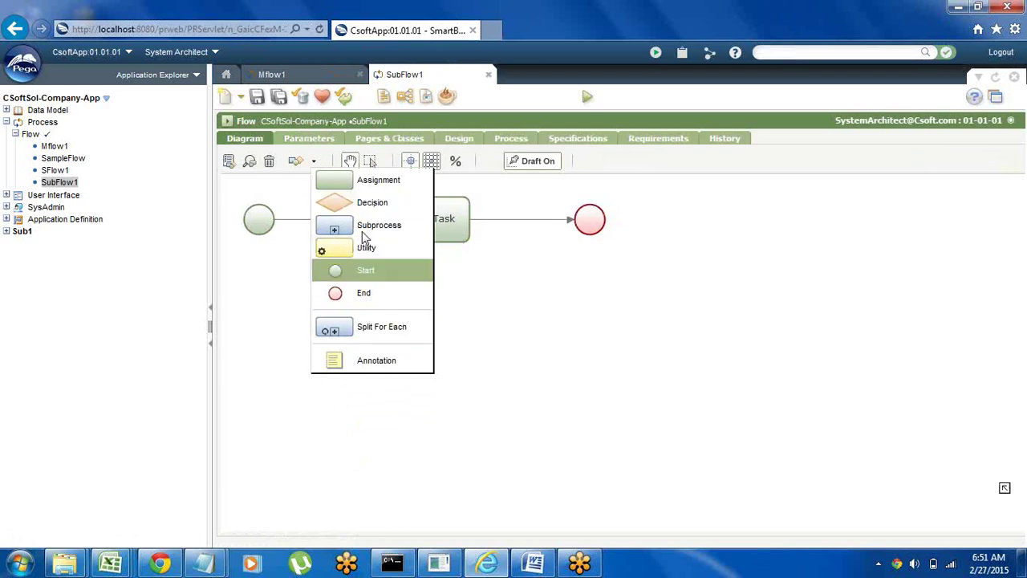
left_click(282, 351)
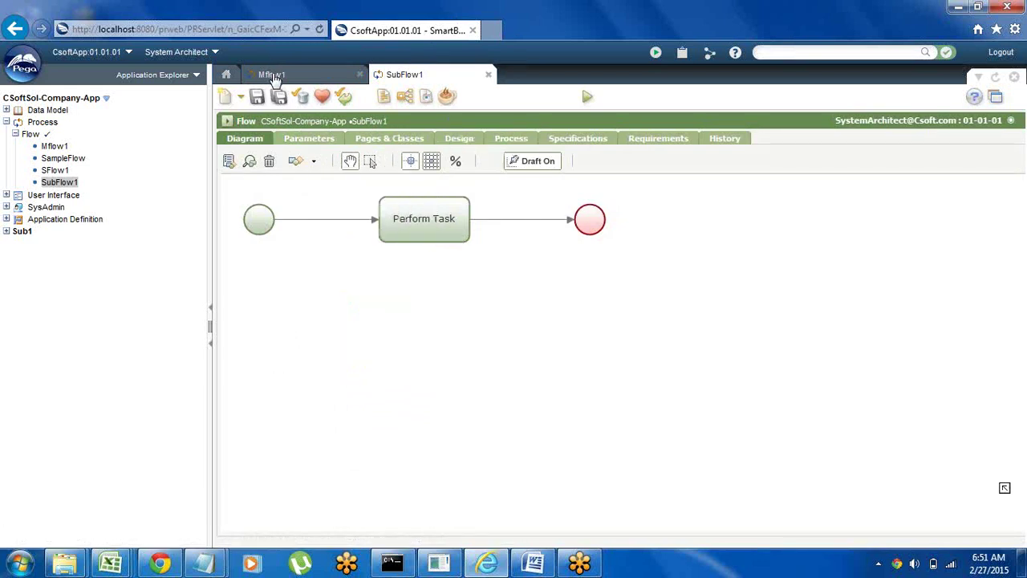
Compare the process start settings of Mflow1 and SubFlow1, particularly the "Creates a new work object?" option
left_click(273, 75)
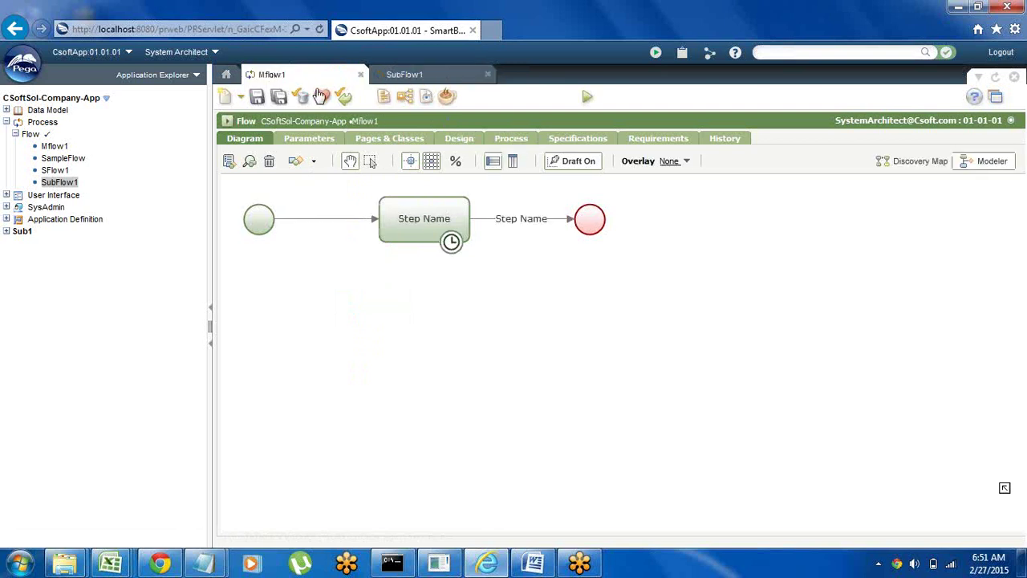
left_click(514, 140)
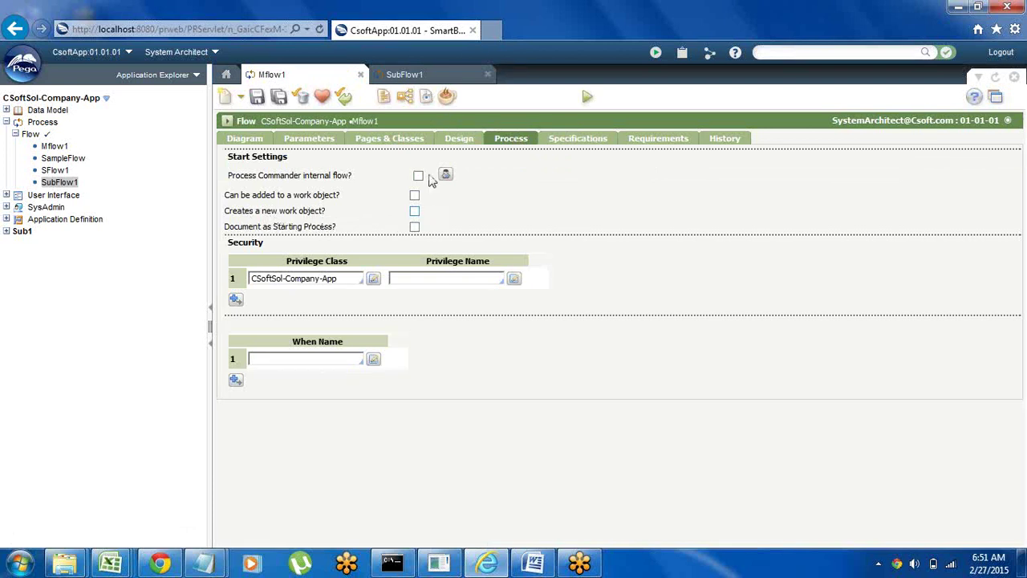
left_click(429, 77)
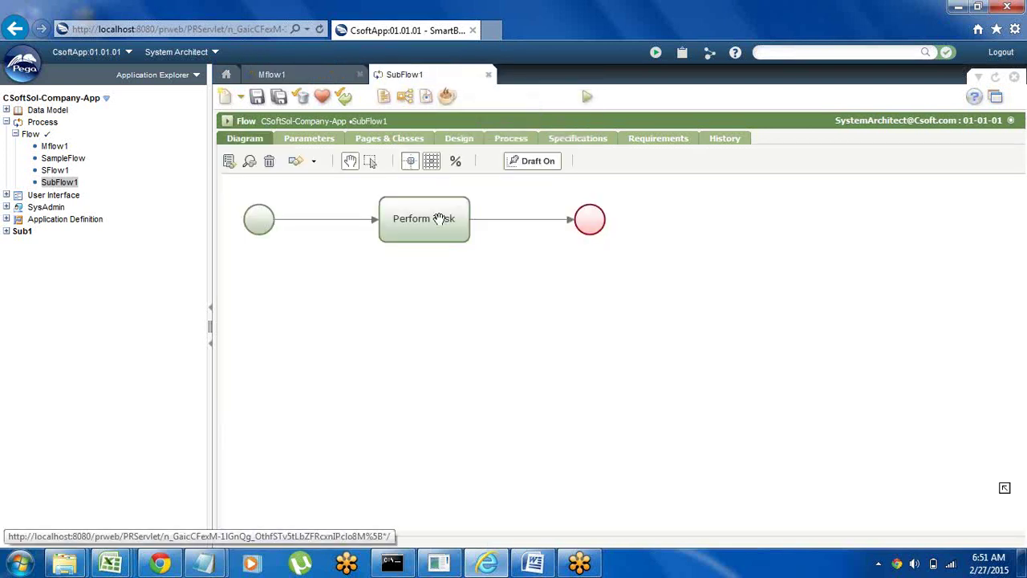
left_click(509, 140)
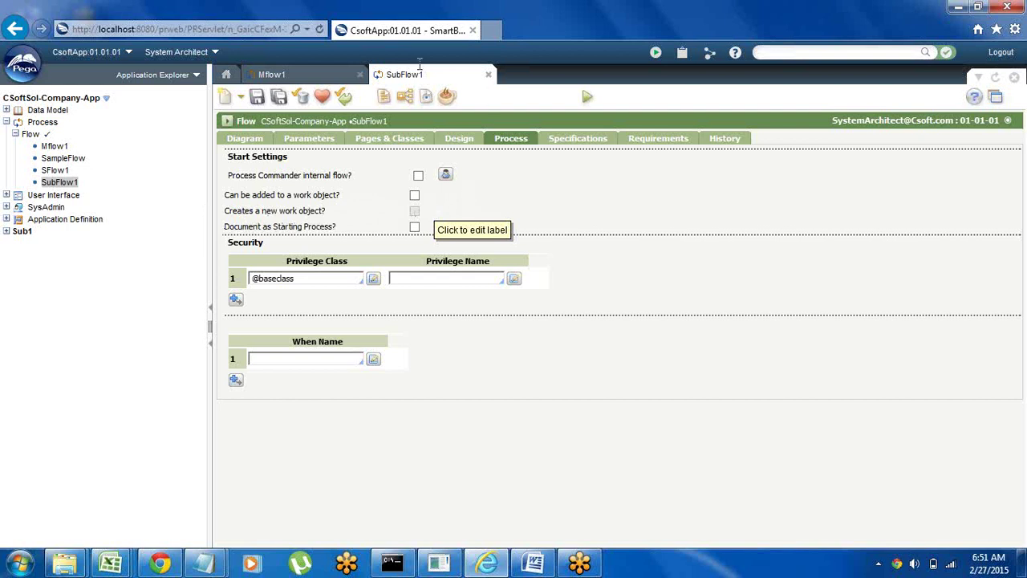
left_click(307, 74)
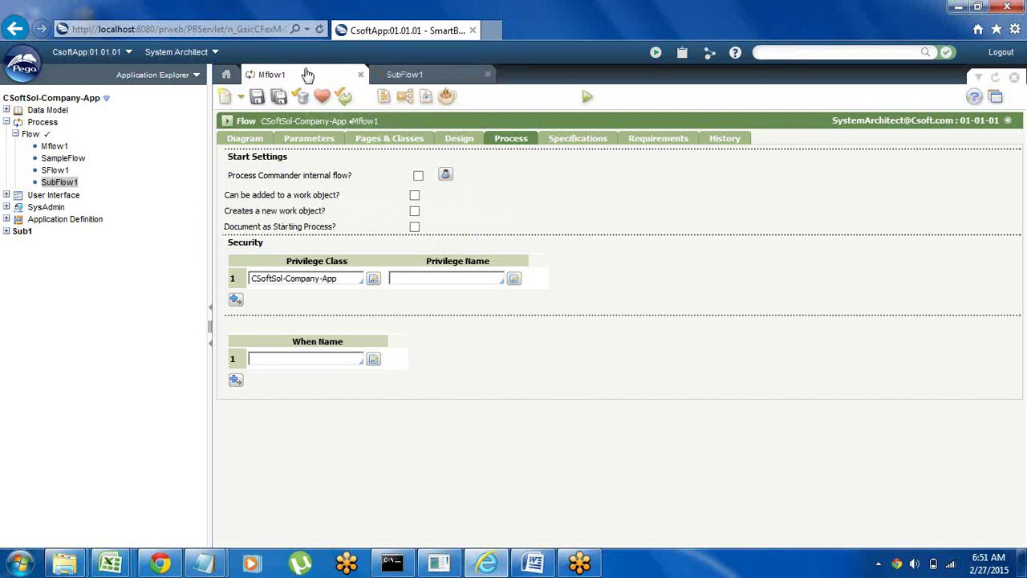
Examine the properties of the connector leading from the assignment to the end shape in the Mflow1 diagram
left_click(245, 138)
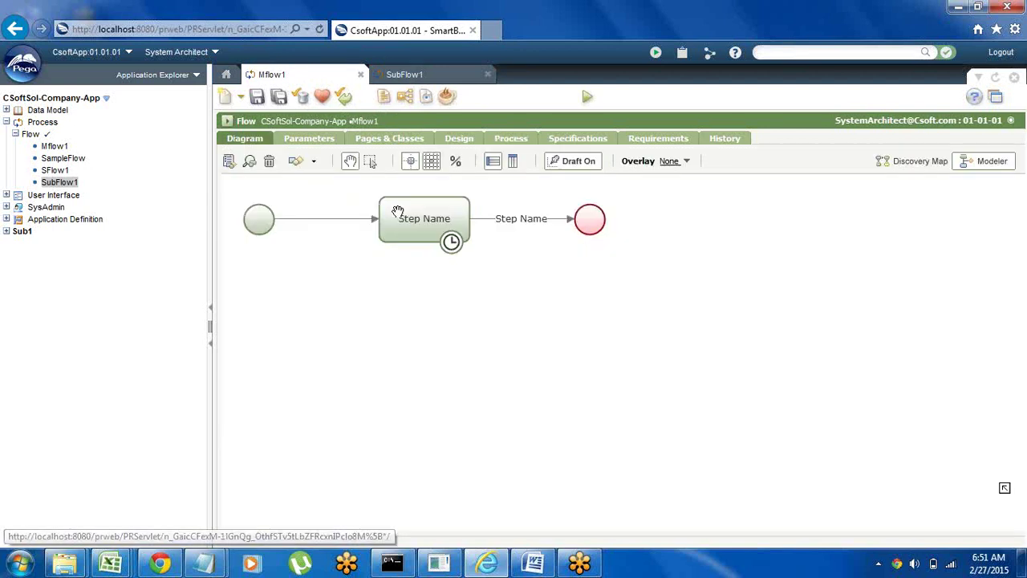
right_click(507, 228)
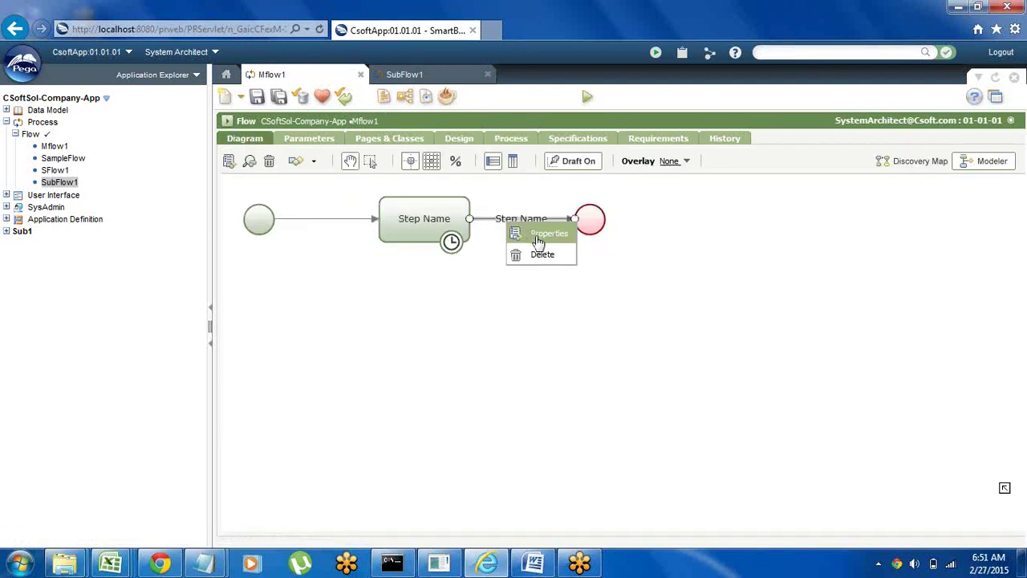
left_click(539, 237)
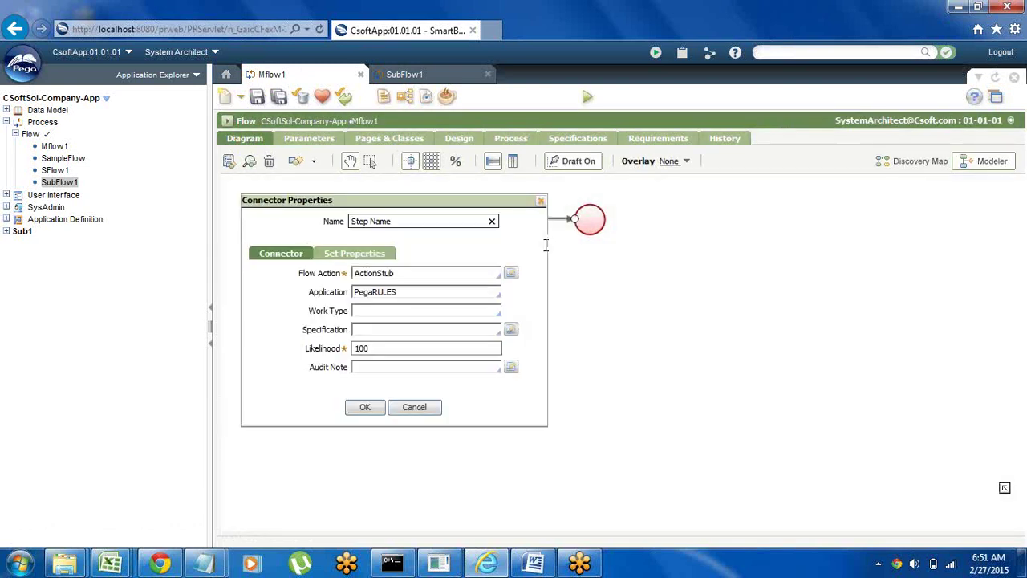
left_click(541, 200)
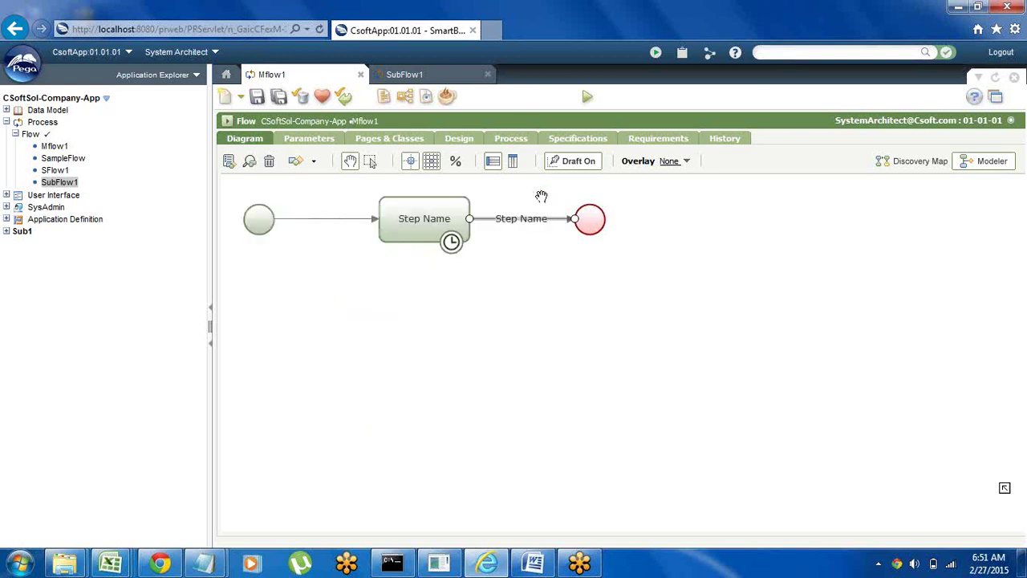
Examine the assignment properties of the Perform Task shape in the SubFlow1 diagram
left_click(436, 75)
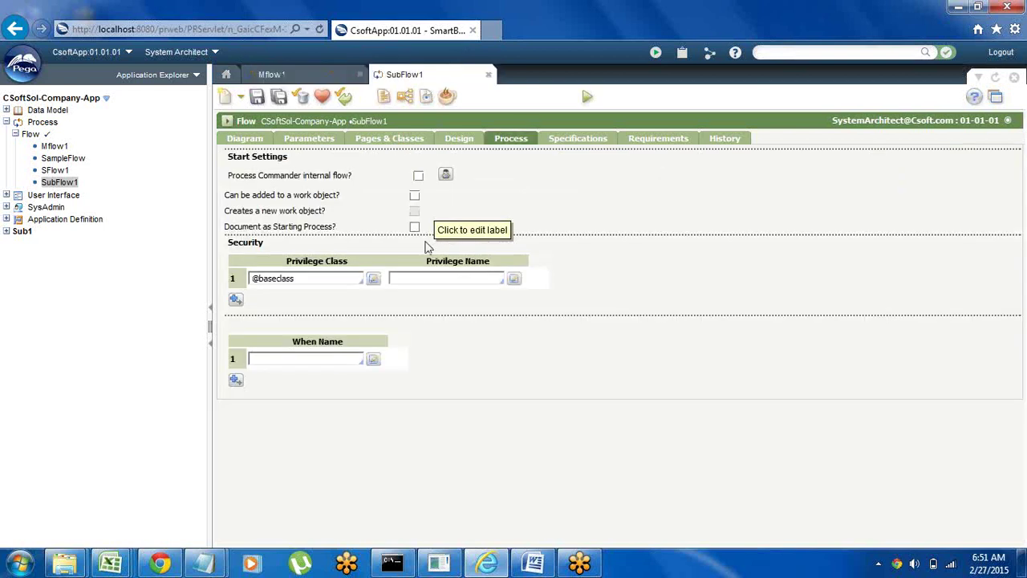
left_click(241, 139)
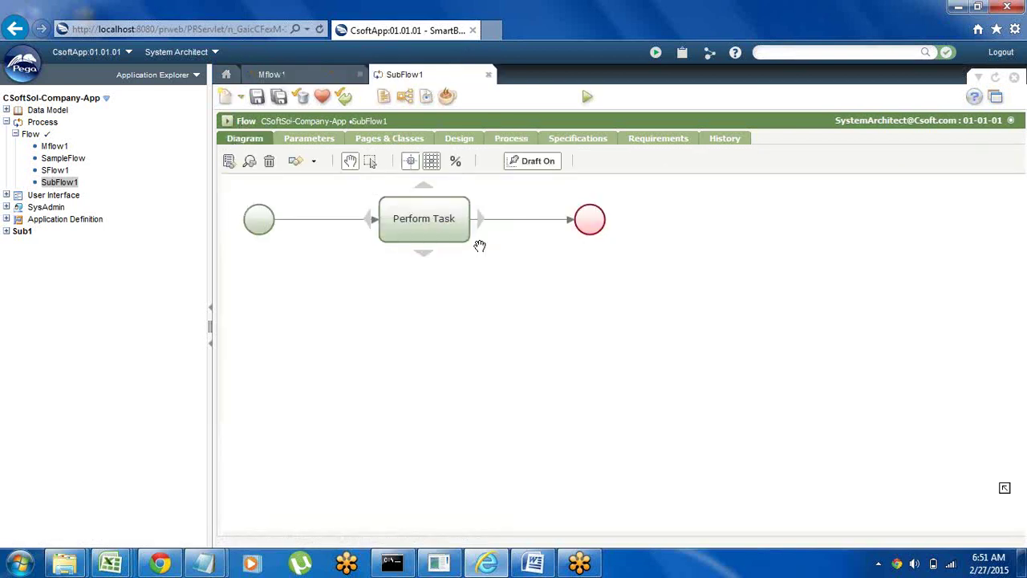
right_click(406, 226)
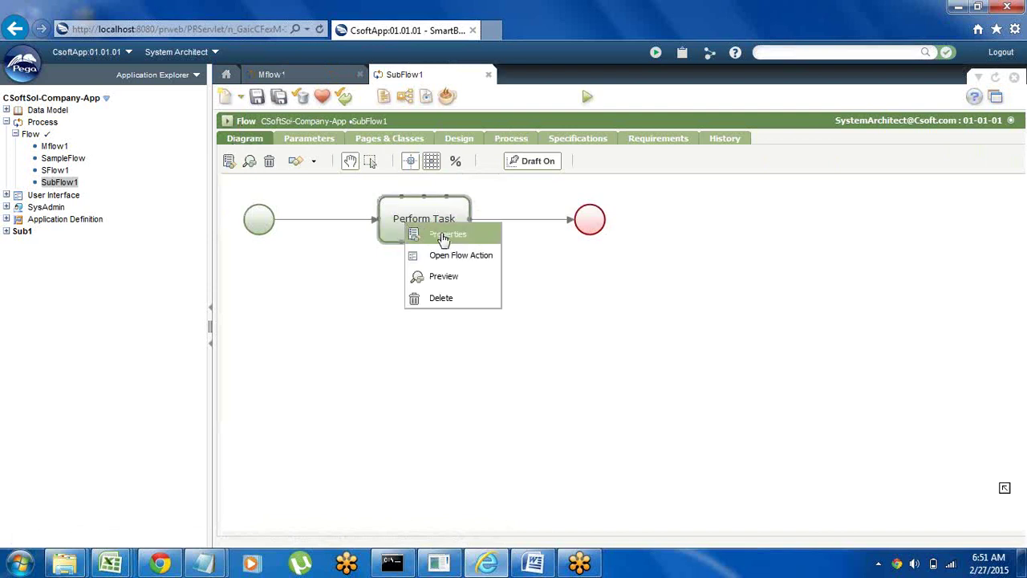
left_click(443, 235)
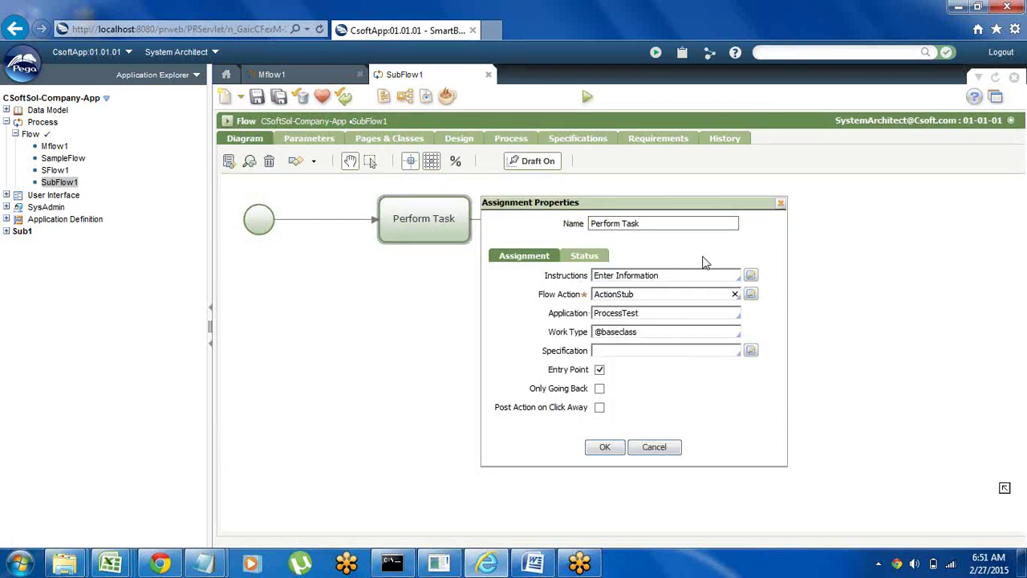
left_click(780, 203)
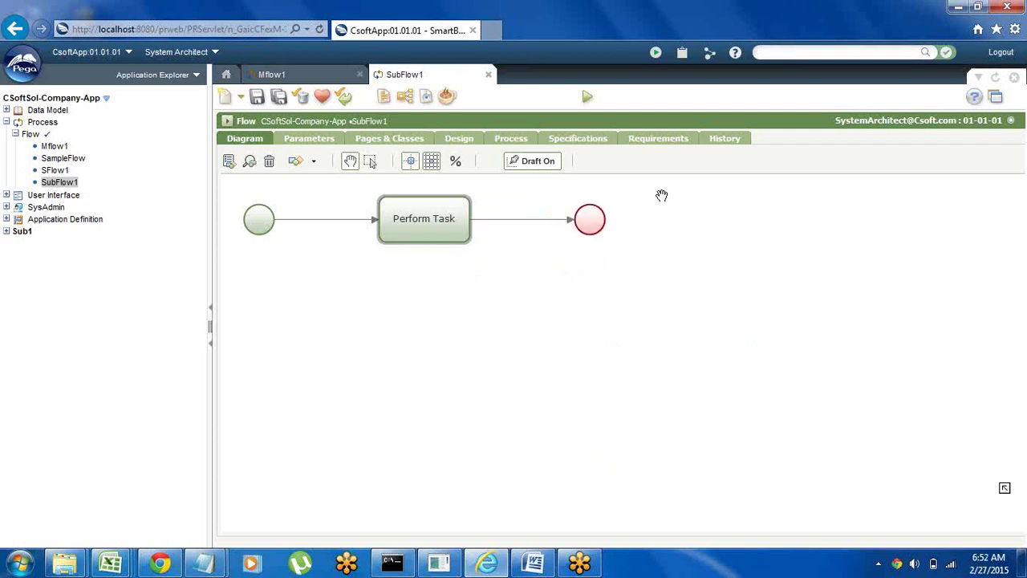
Examine the properties of the connector leading to the end shape and of the Perform Task assignment in the SubFlow1 diagram
right_click(516, 225)
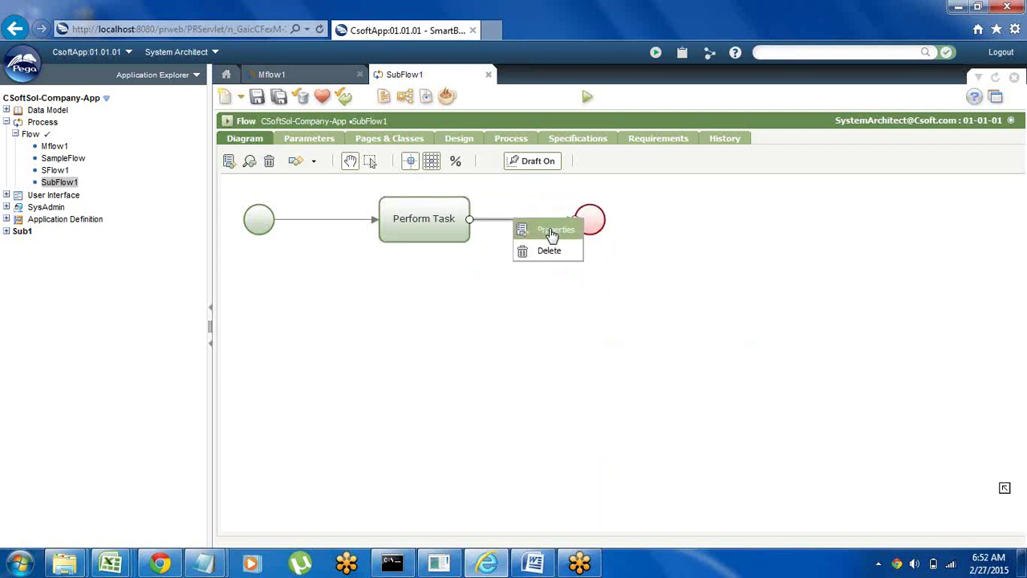
left_click(546, 228)
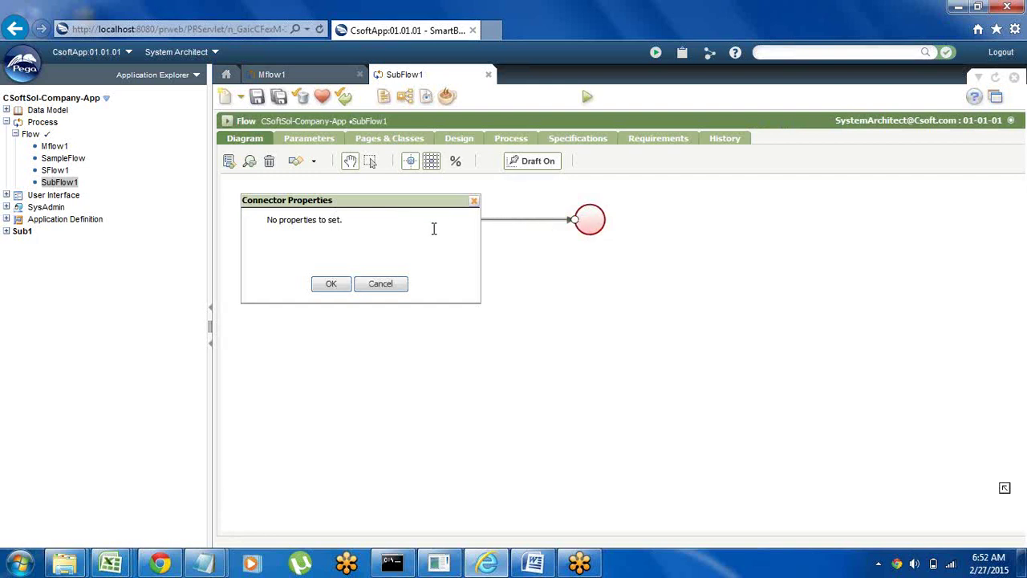
left_click(475, 202)
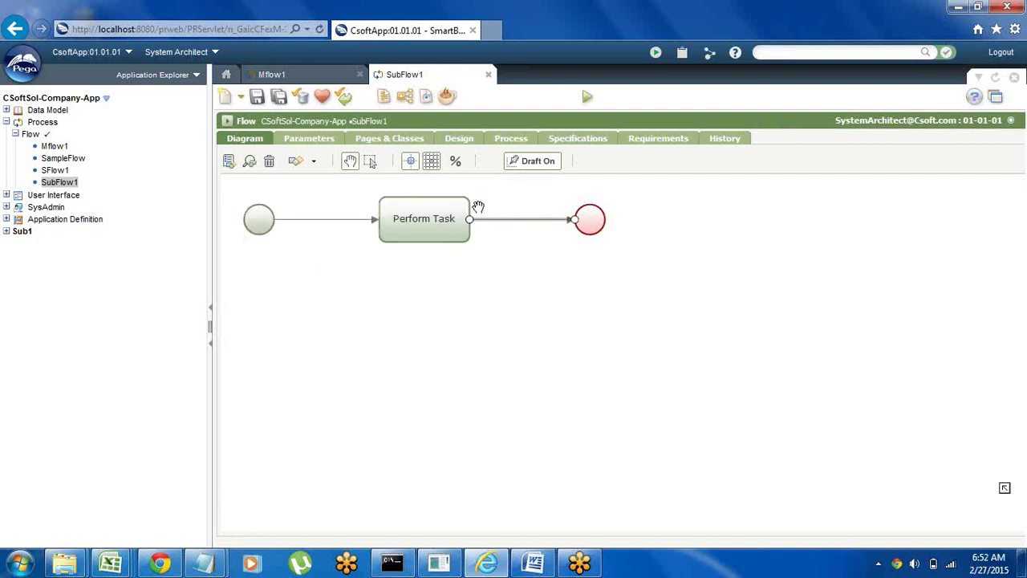
right_click(422, 230)
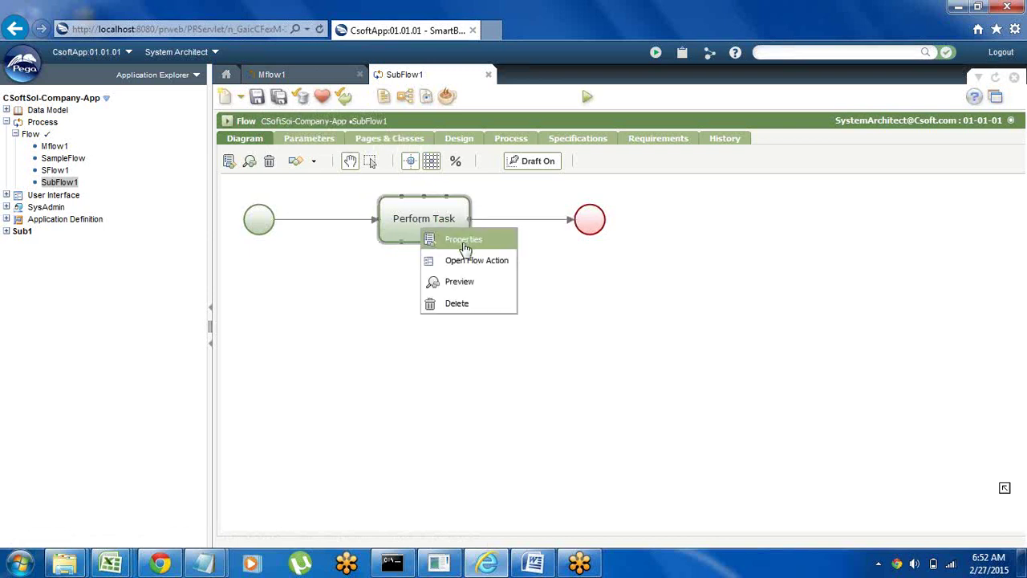
left_click(462, 243)
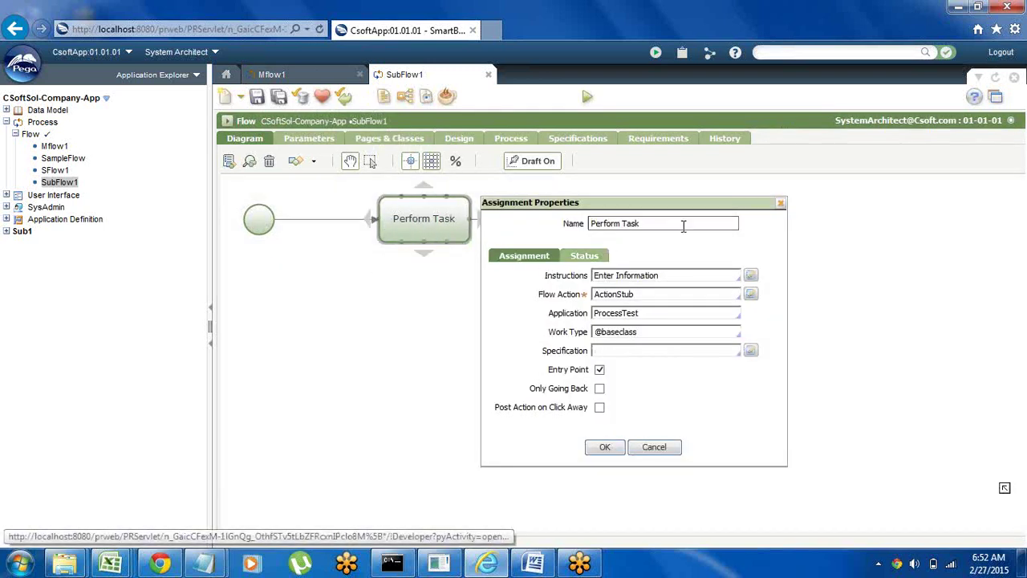
left_click(780, 203)
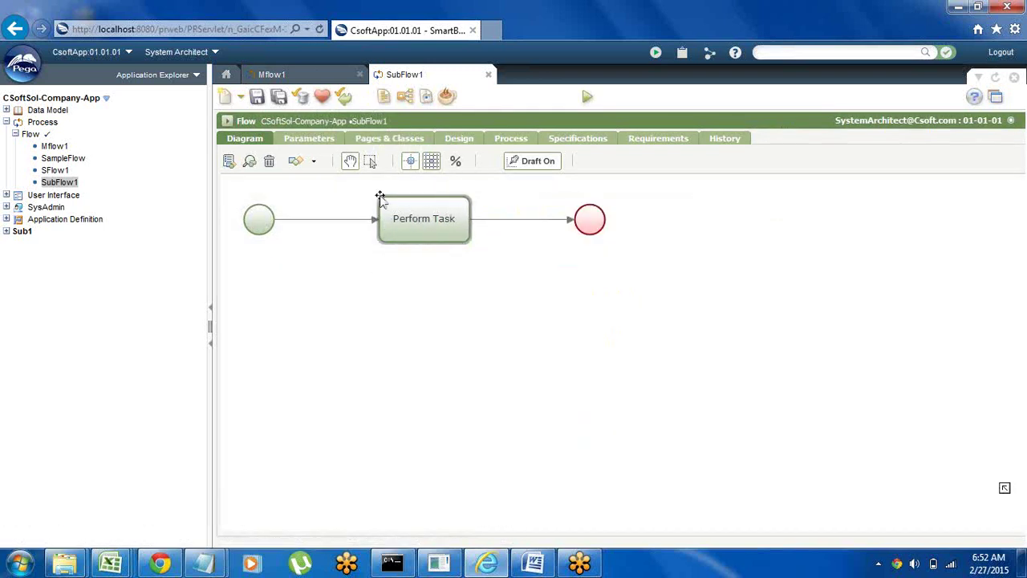
Examine the start shape's properties in the SubFlow1 diagram
right_click(257, 221)
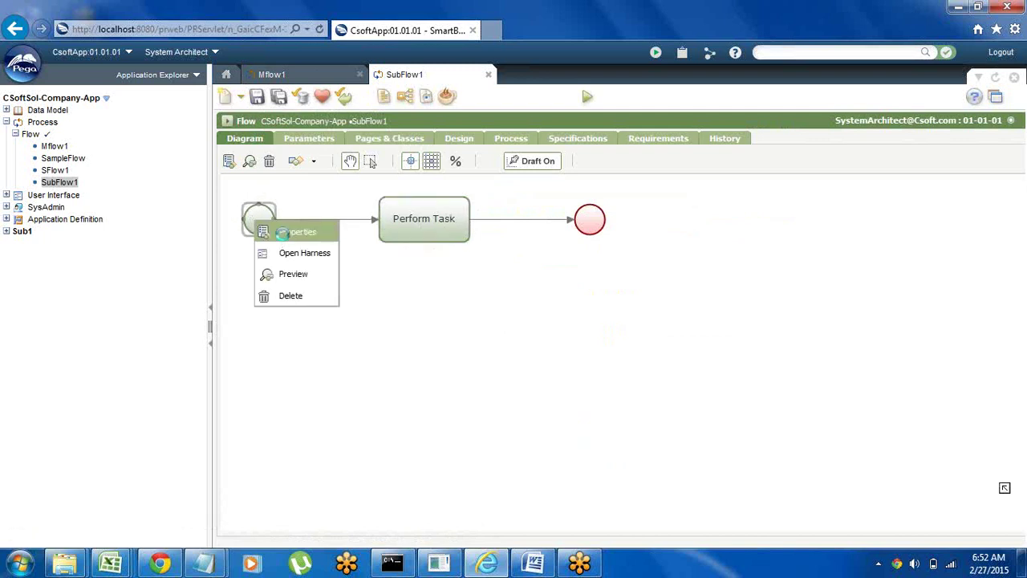
left_click(277, 233)
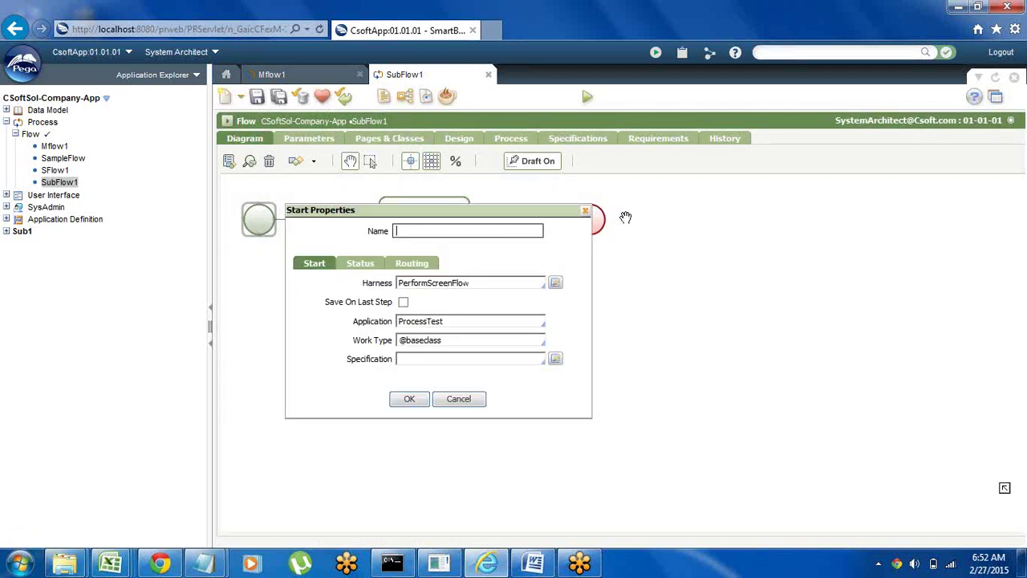
left_click(586, 211)
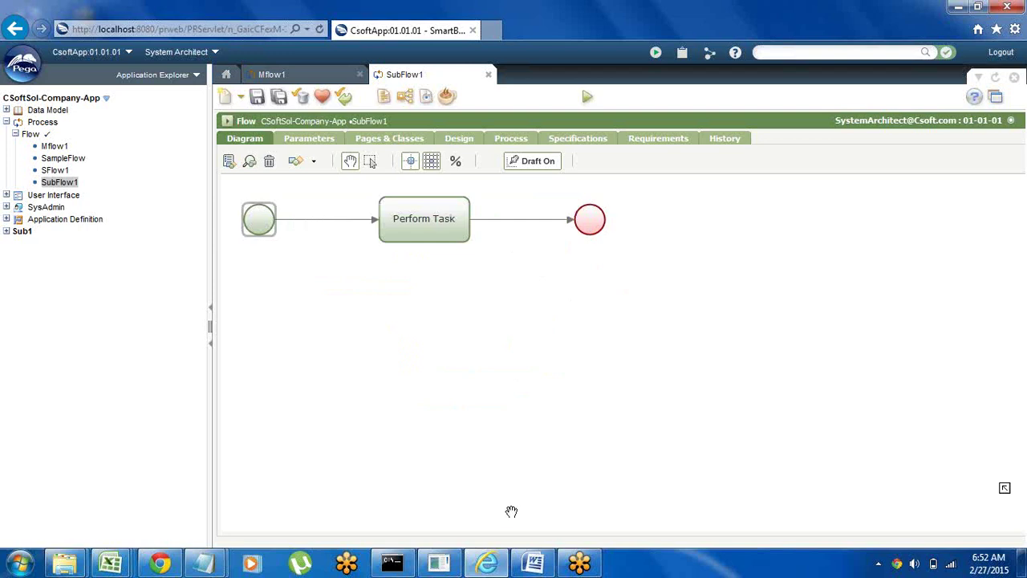
Switch to the Word notes and add a horizontal divider line below "PF---Process---Creates a new work object"
left_click(533, 563)
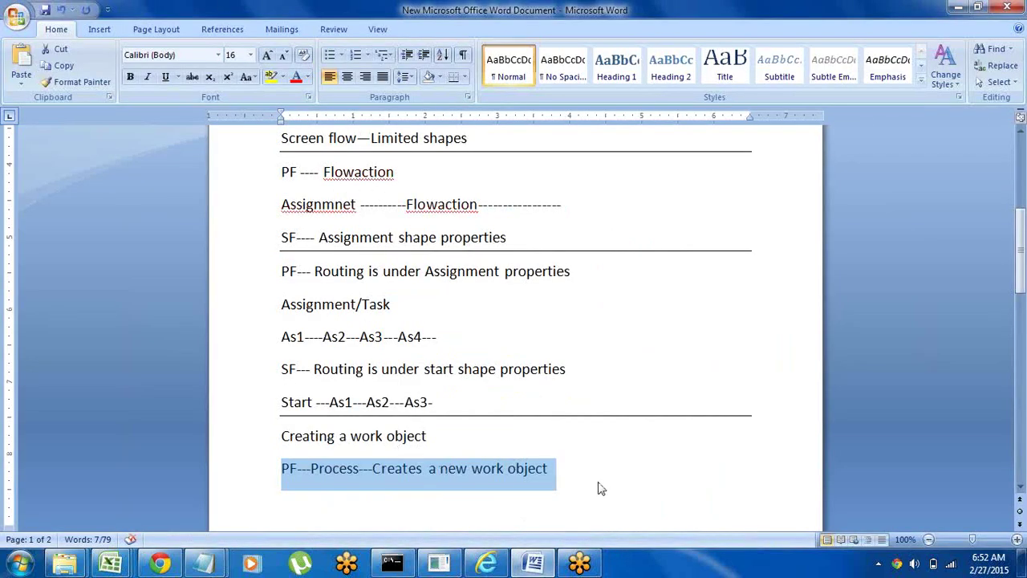
left_click(570, 474)
key("Return")
type("-")
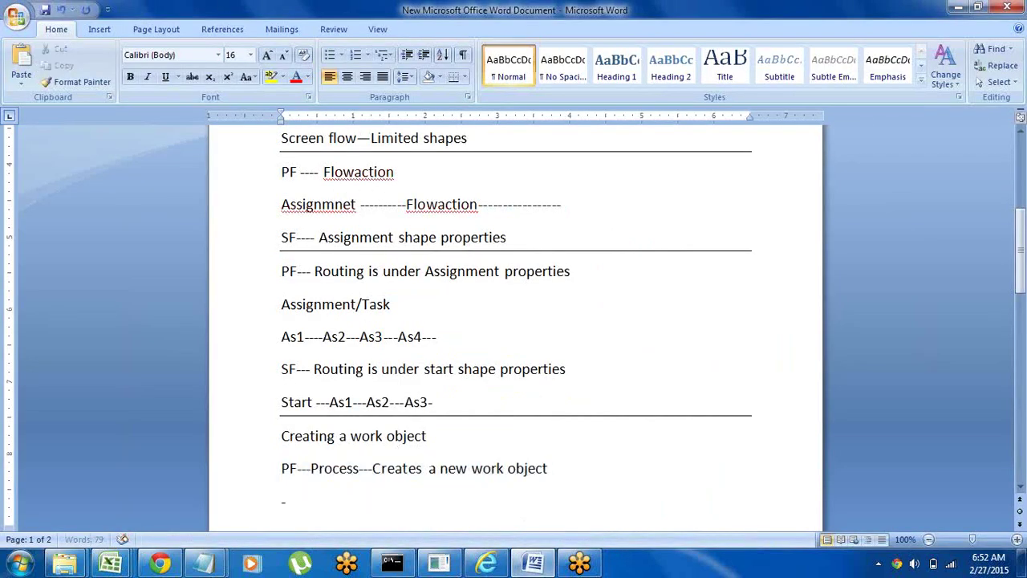
type("--------------------")
key("Return")
scroll(513, 322, "down", 5)
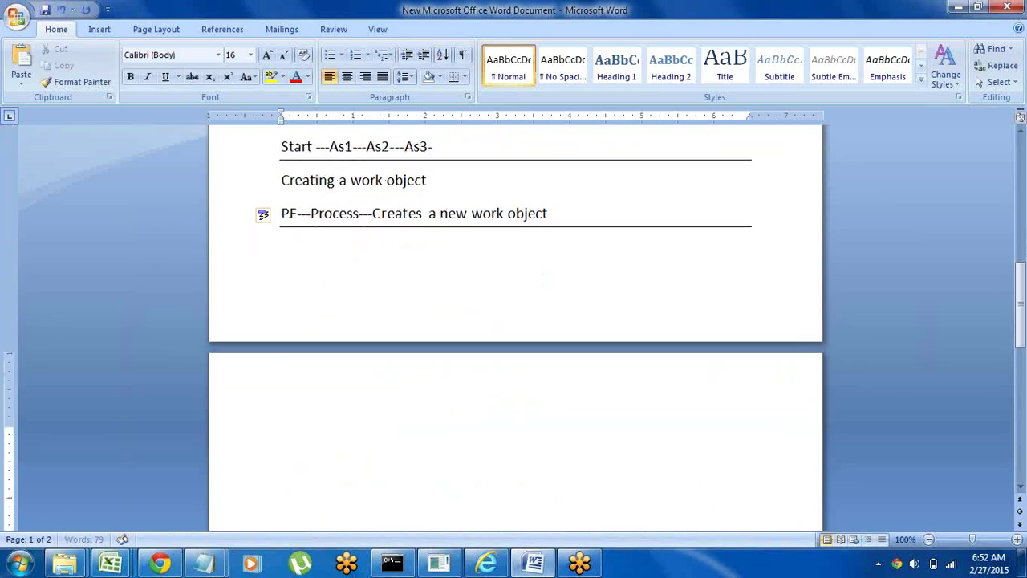
Write the note "PF---- No Front & back navigation" below the last divider line
left_click(288, 252)
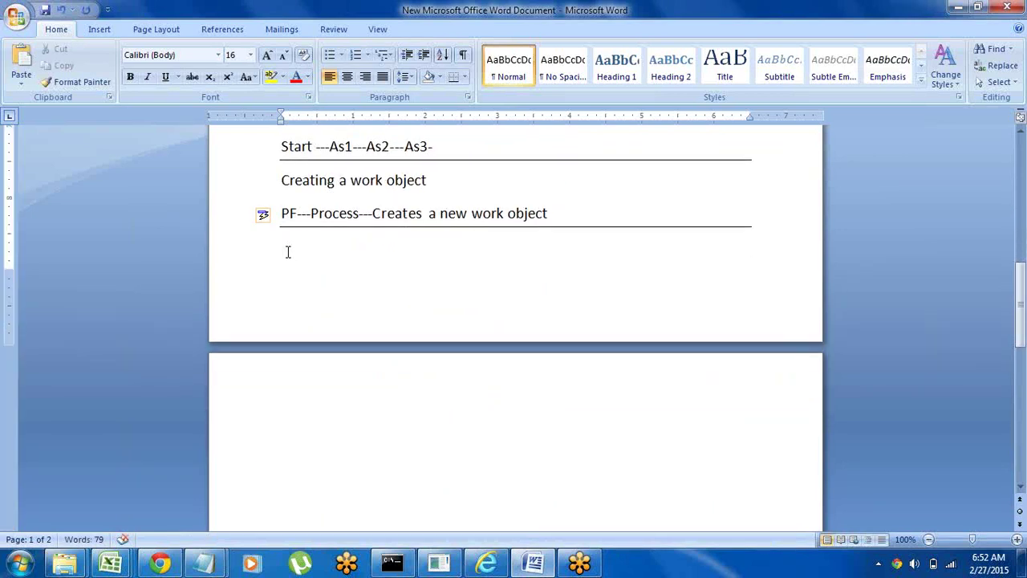
type("PF---- No Front ")
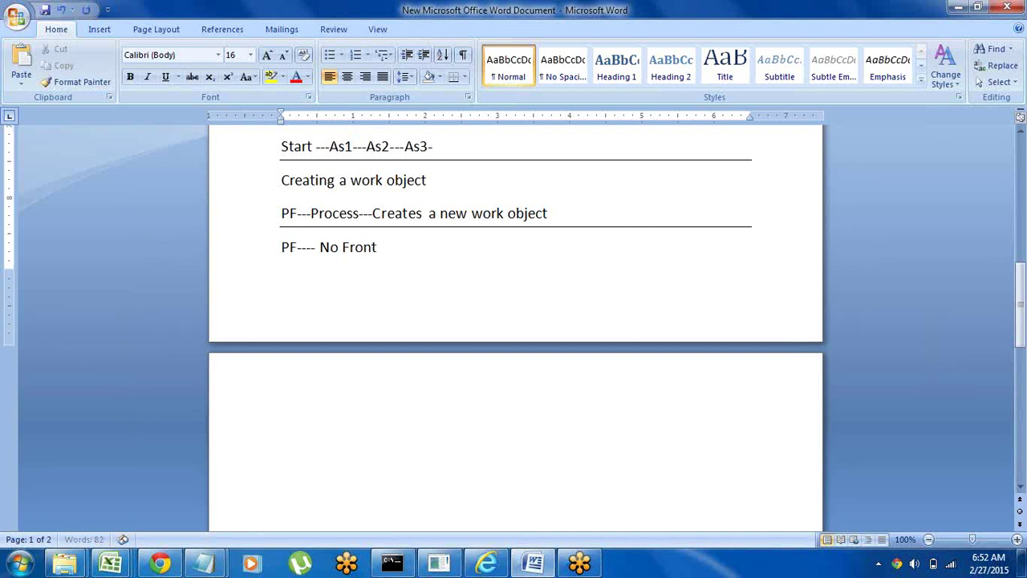
type("& back navigation")
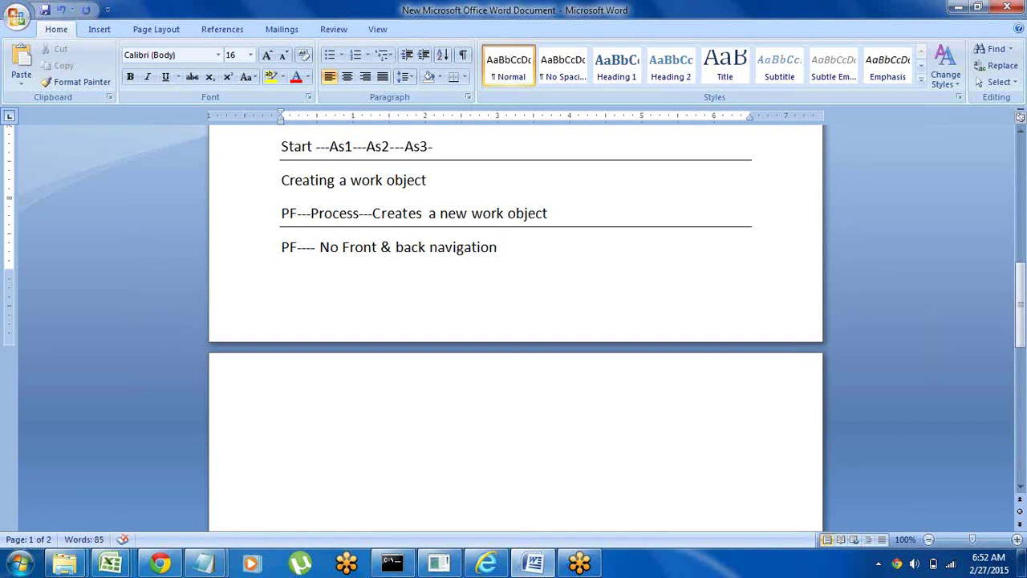
Write the note "SF--- Font & Back Navigation" at the start of the second page
key("ctrl+Return")
type("S")
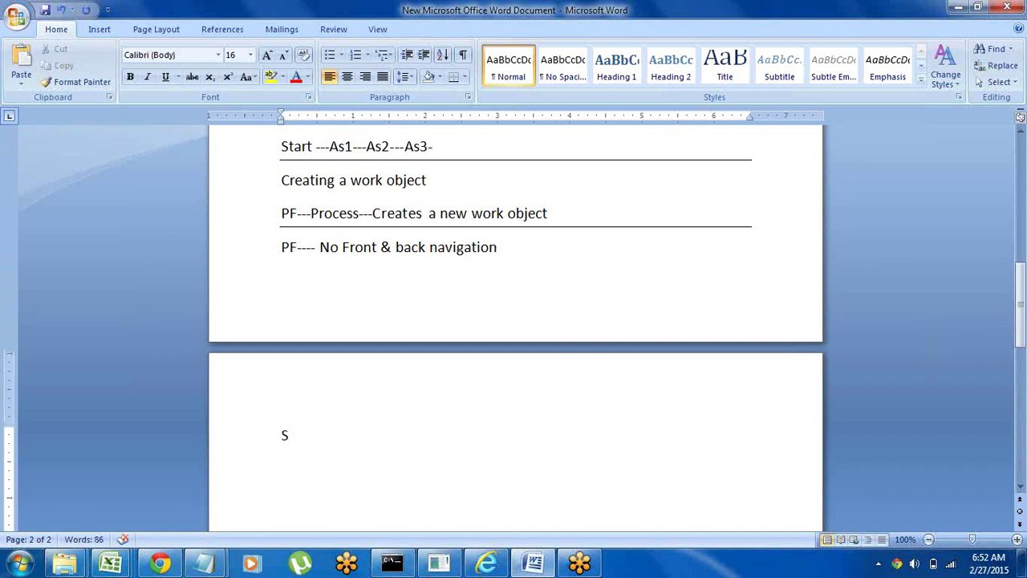
type("F--- Font & Back ")
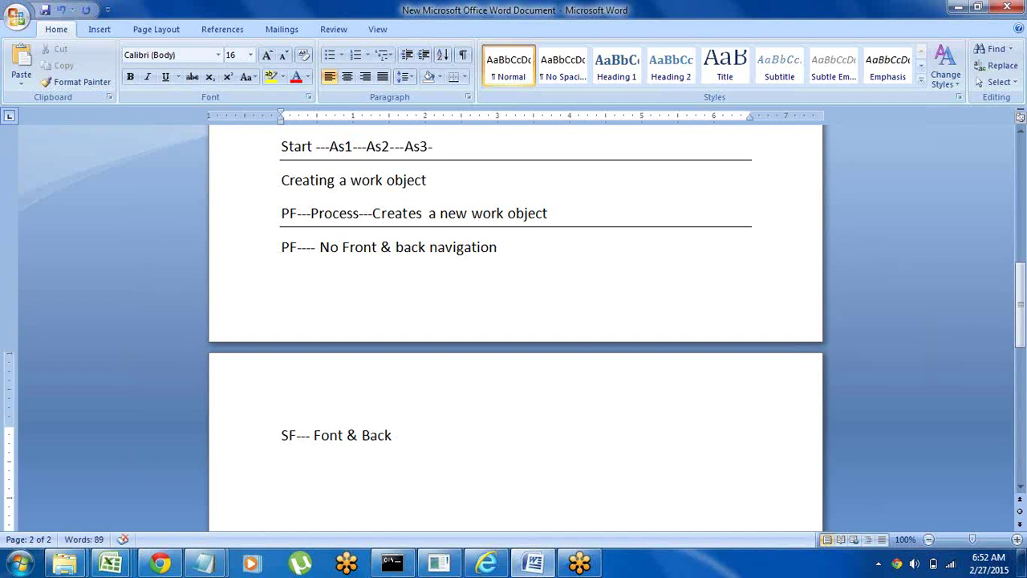
type("Navigation")
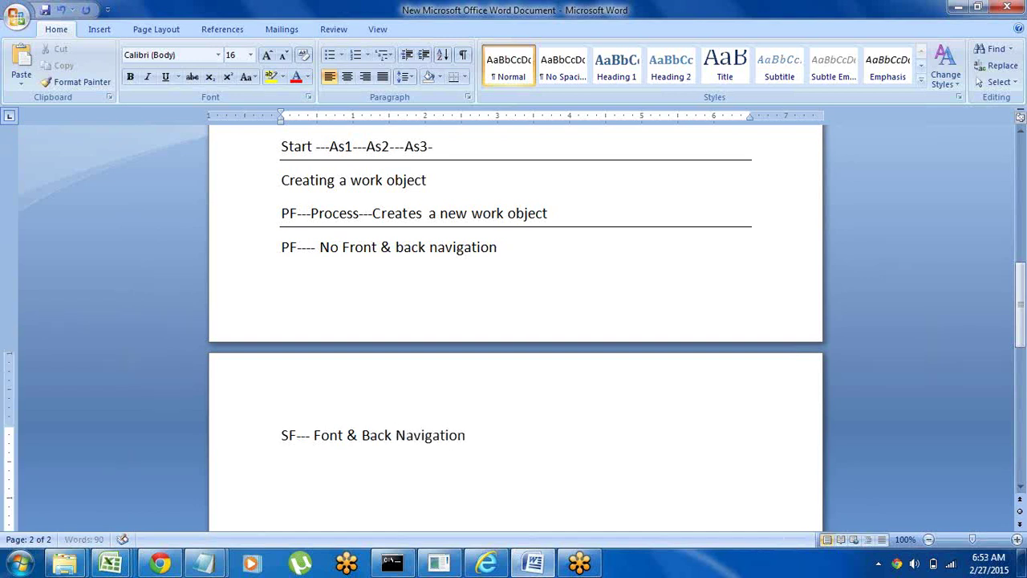
key("Return")
left_click(264, 452)
left_click(362, 480)
left_click(960, 11)
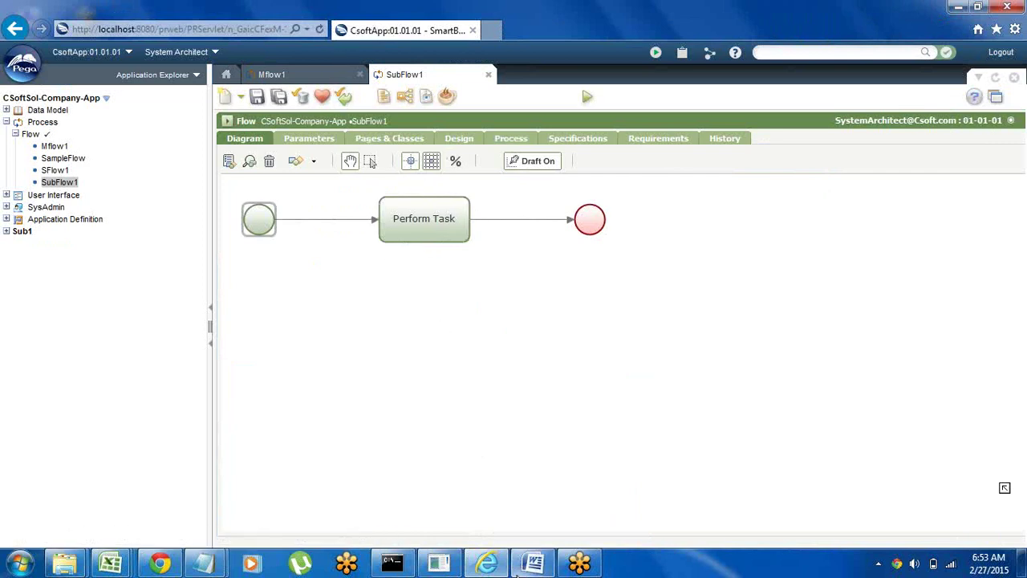
left_click(533, 564)
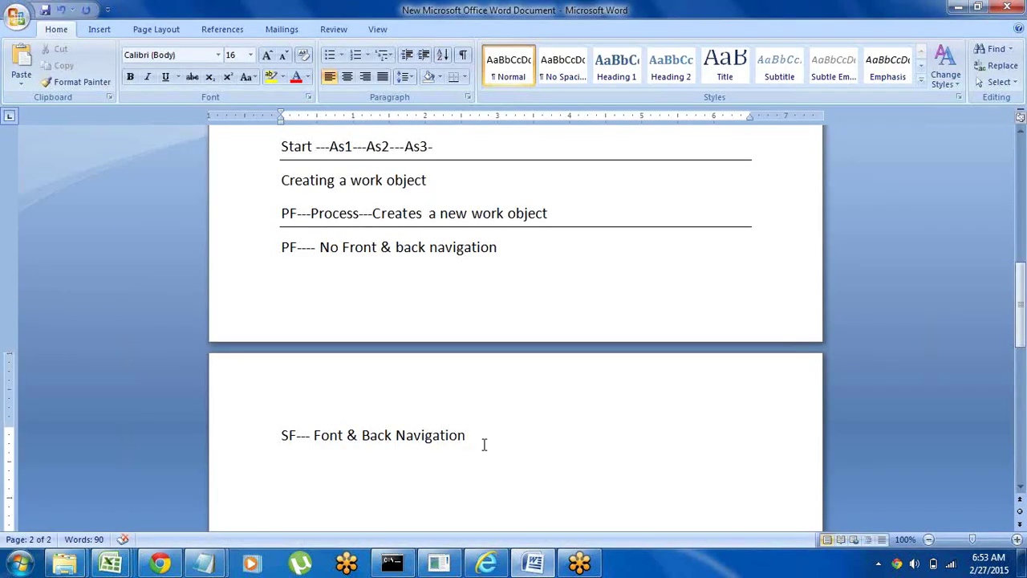
left_click(472, 438)
left_click(229, 258)
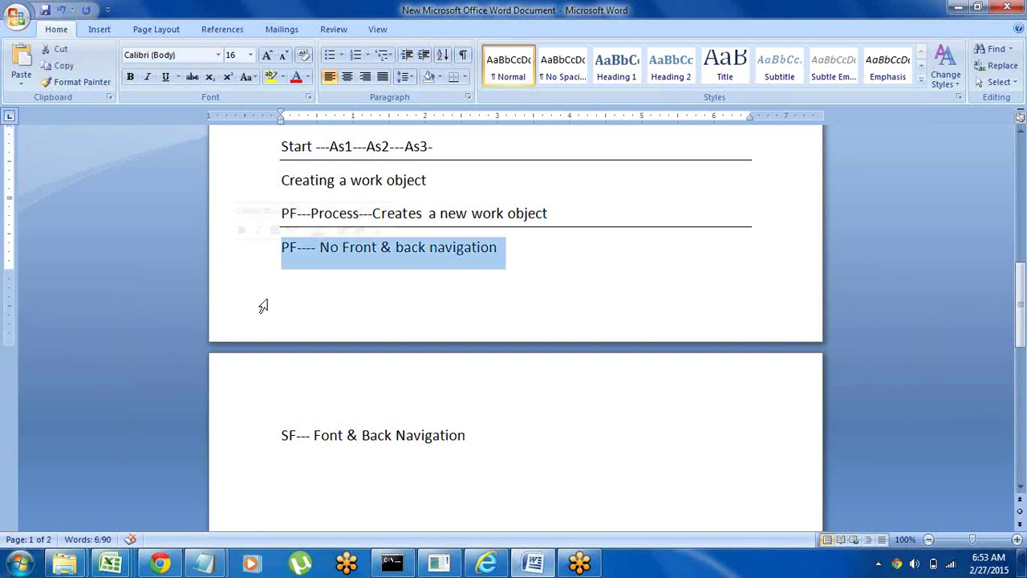
Insert several blank lines below the "SF--- Font & Back Navigation" note
left_click(489, 427)
key("Return")
key("Return")
key("Return")
key("Return")
key("Return")
key("Return")
key("Return")
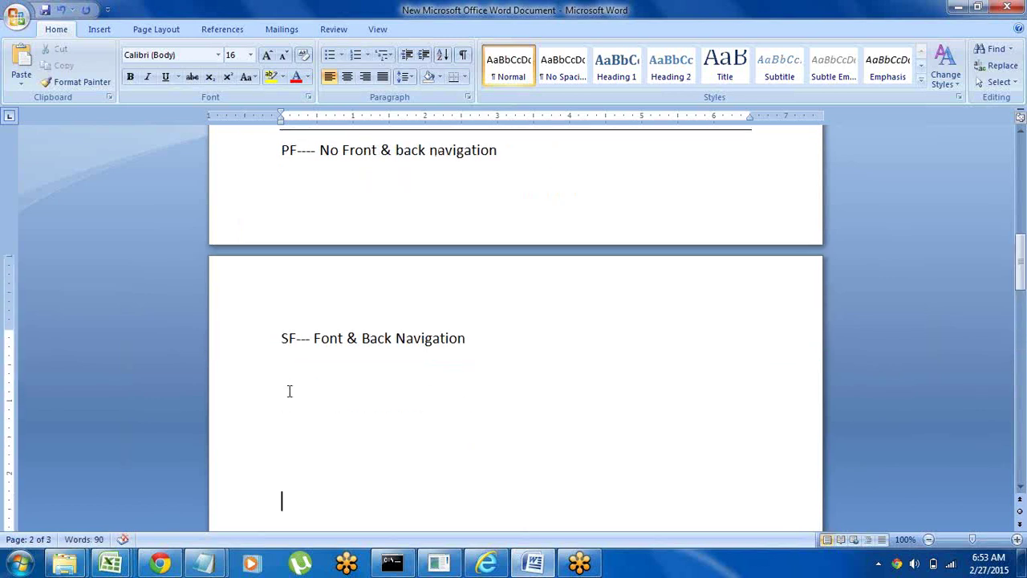
Write the heading "Screen Flow Types" directly under the SF navigation note, with blank lines below it
left_click(289, 390)
type("Screen G")
key("BackSpace")
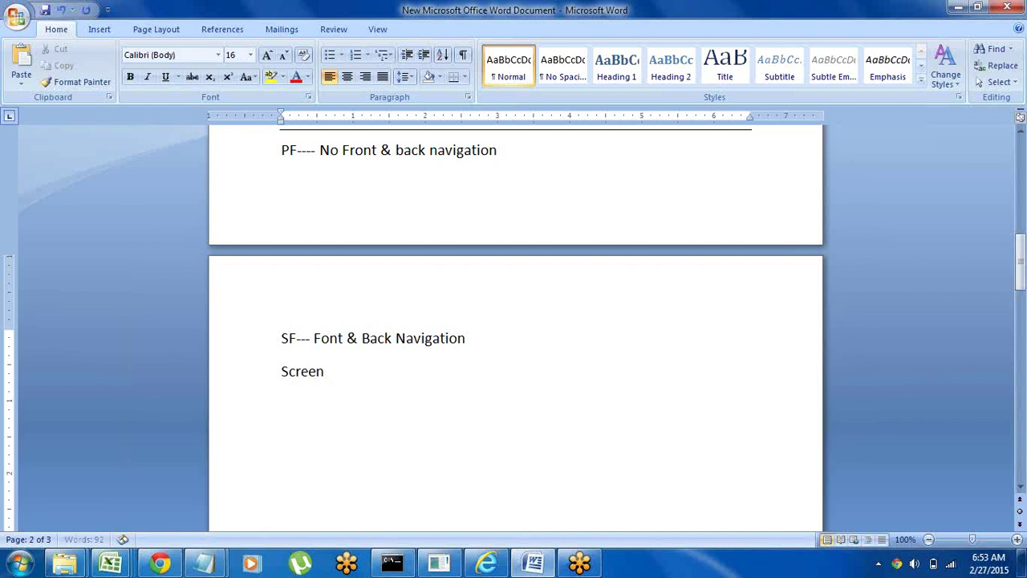
type("Flo")
key("Return")
key("Return")
key("Return")
key("Return")
key("Return")
key("Return")
key("Return")
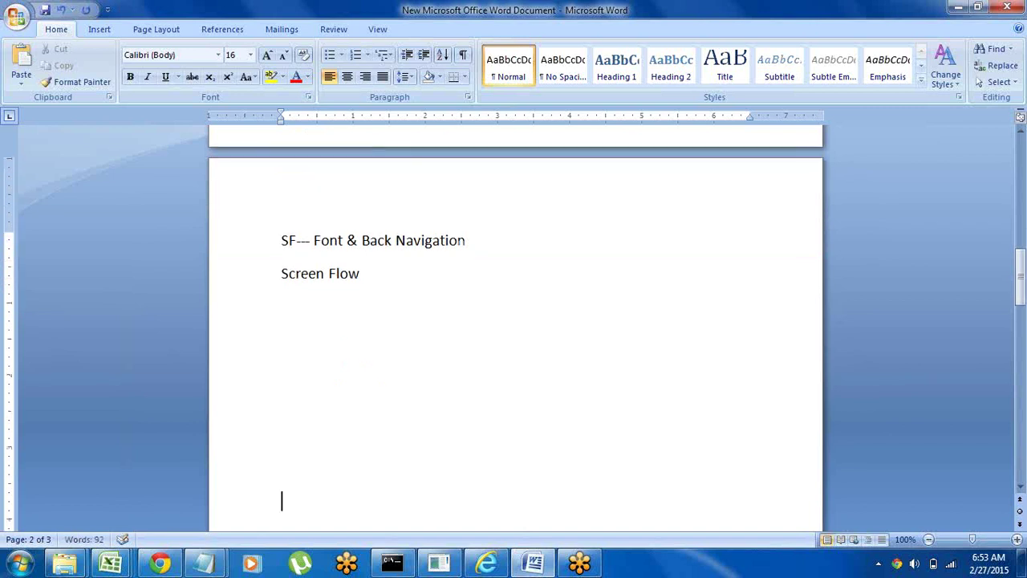
left_click(374, 269)
type("Types")
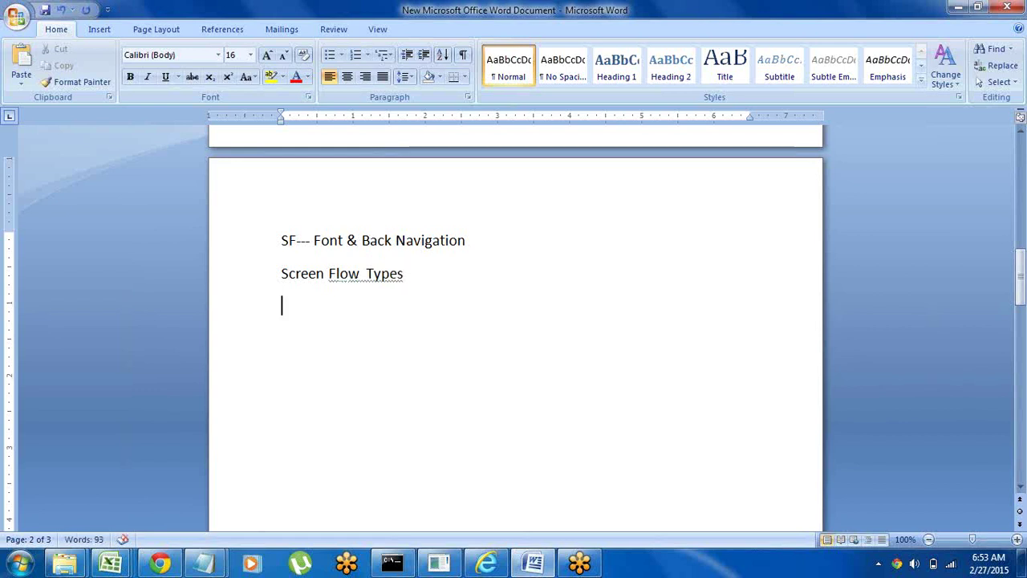
key("Return")
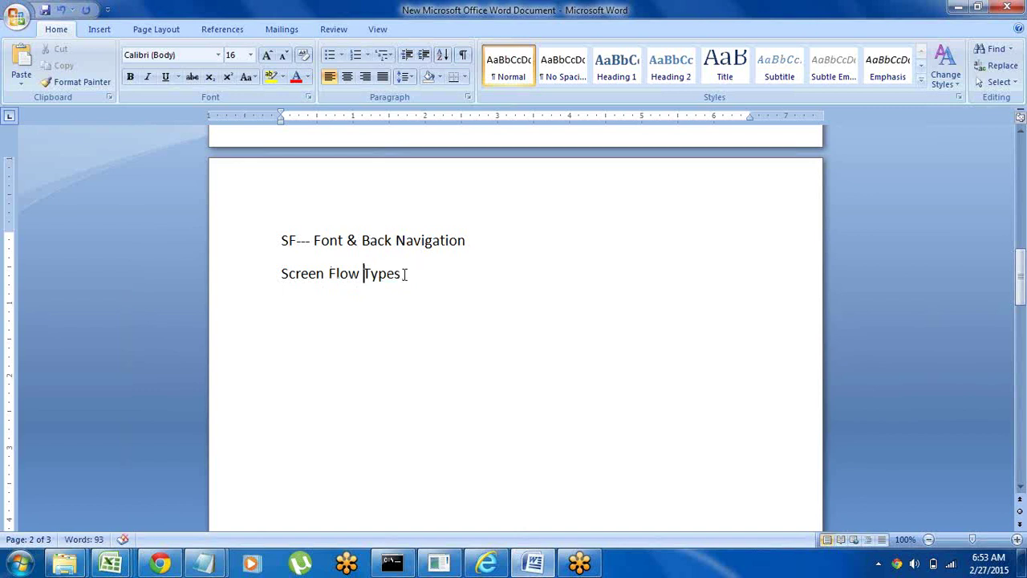
List "Perform Screen flow" as the first entry under the "Screen Flow Types" heading
type("Pe")
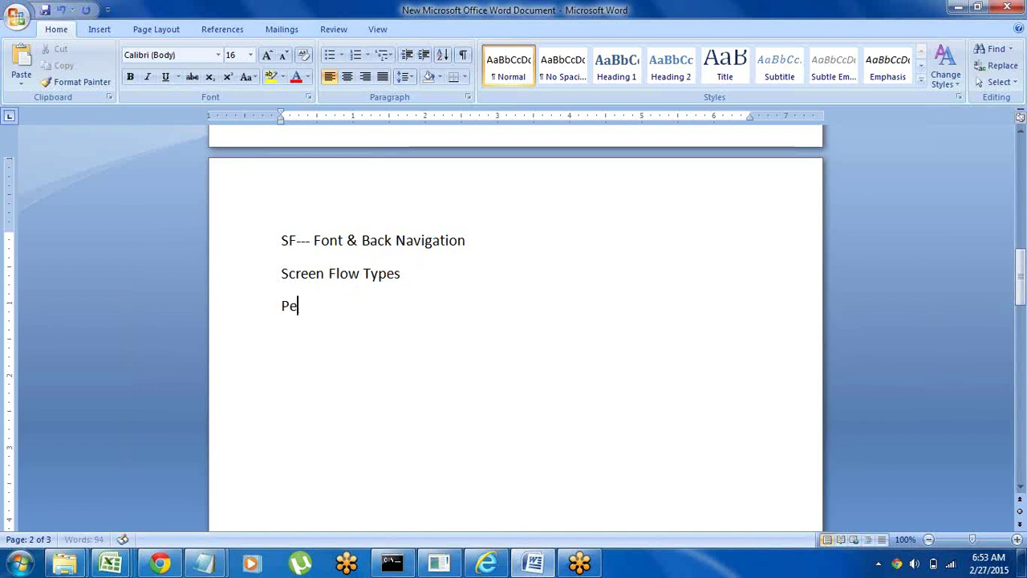
type("rorm")
key("BackSpace")
key("BackSpace")
key("BackSpace")
type("form ")
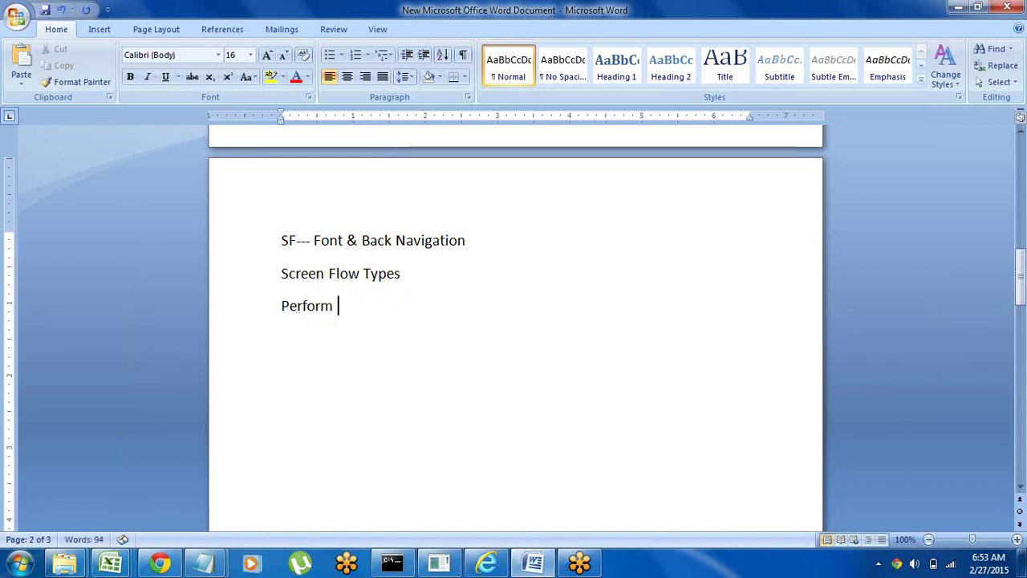
type("Screen flow")
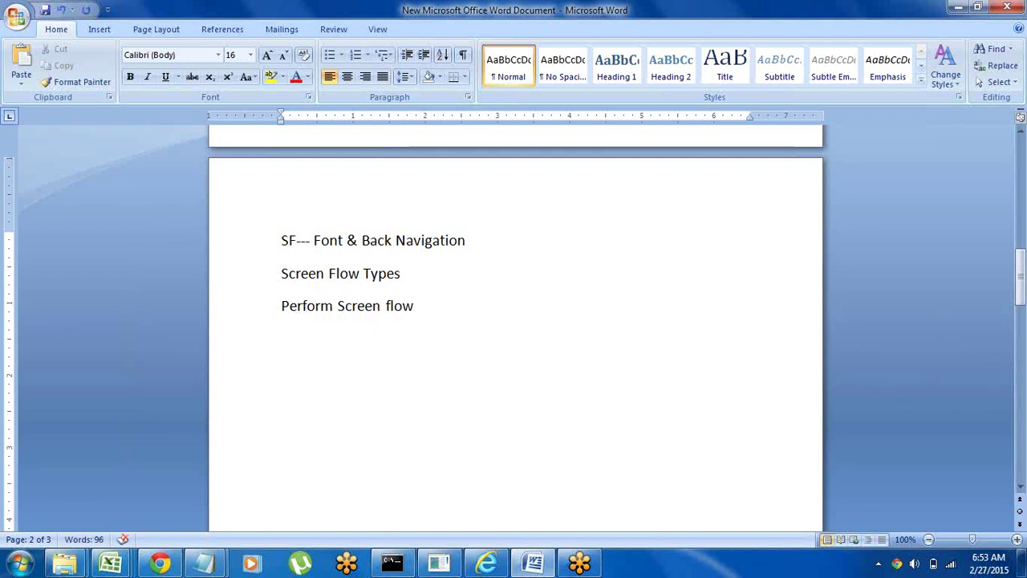
Add the entries "Tabbed Screen Flow" and "Tree Navigation Screen Flow" on separate lines below "Perform Screen flow"
key("Return")
type("Tabbed")
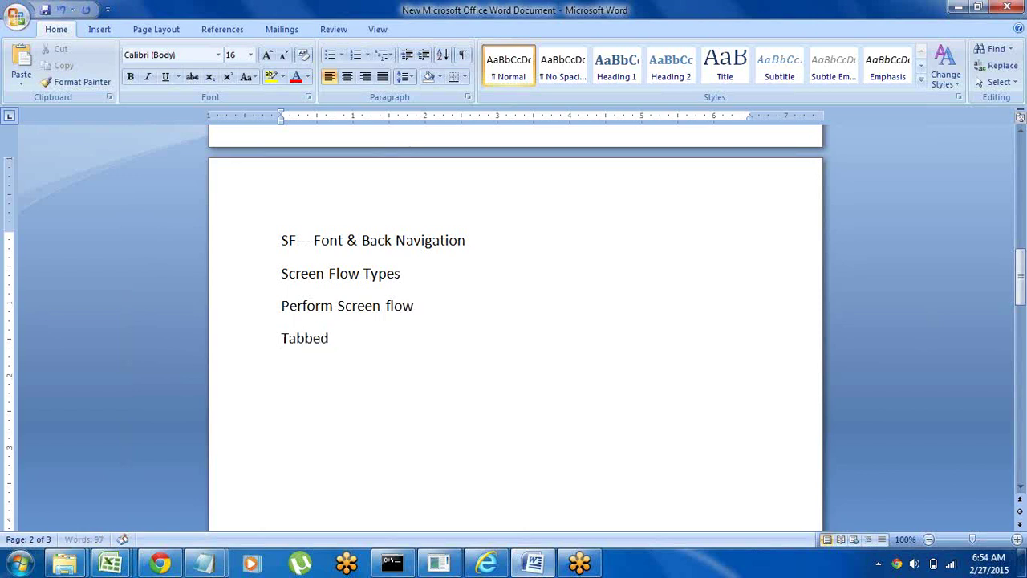
type(" Screen ")
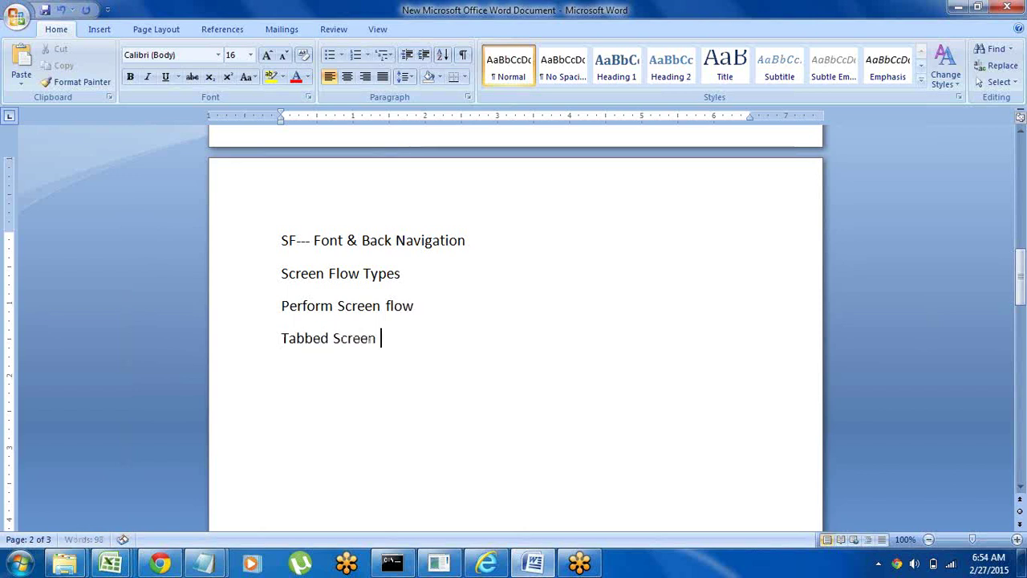
type("Flow Tree N")
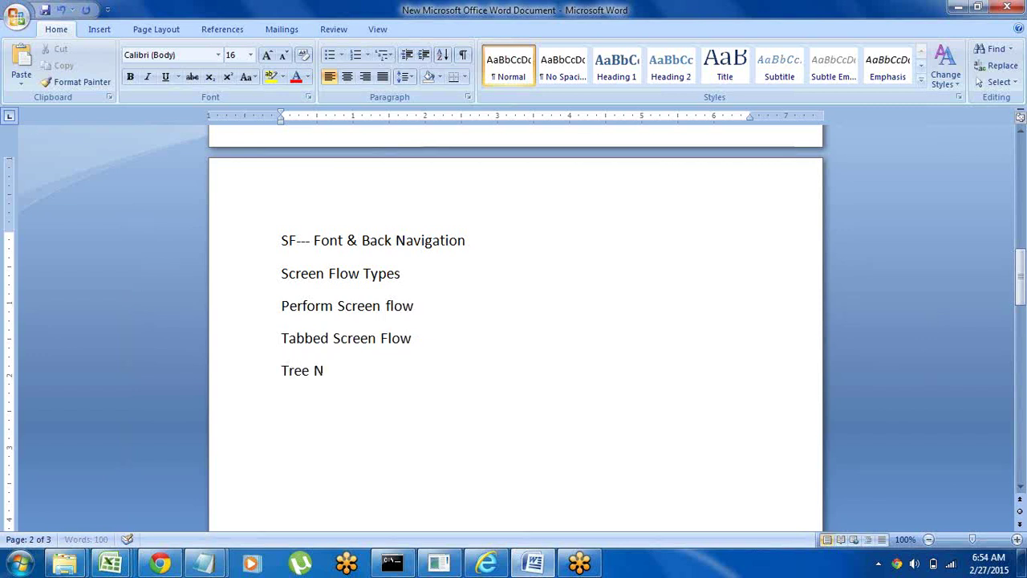
type("avi")
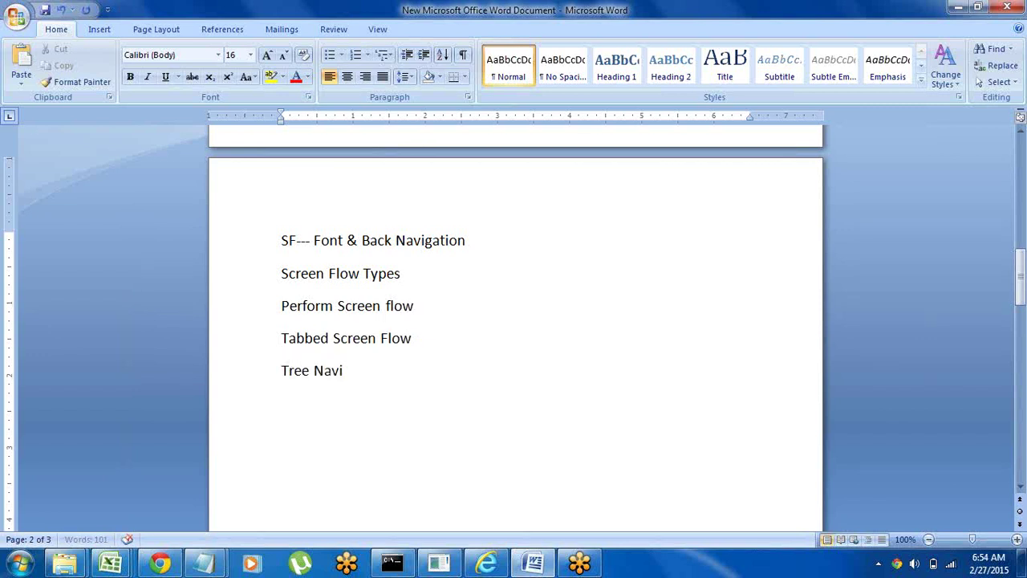
type("gation ")
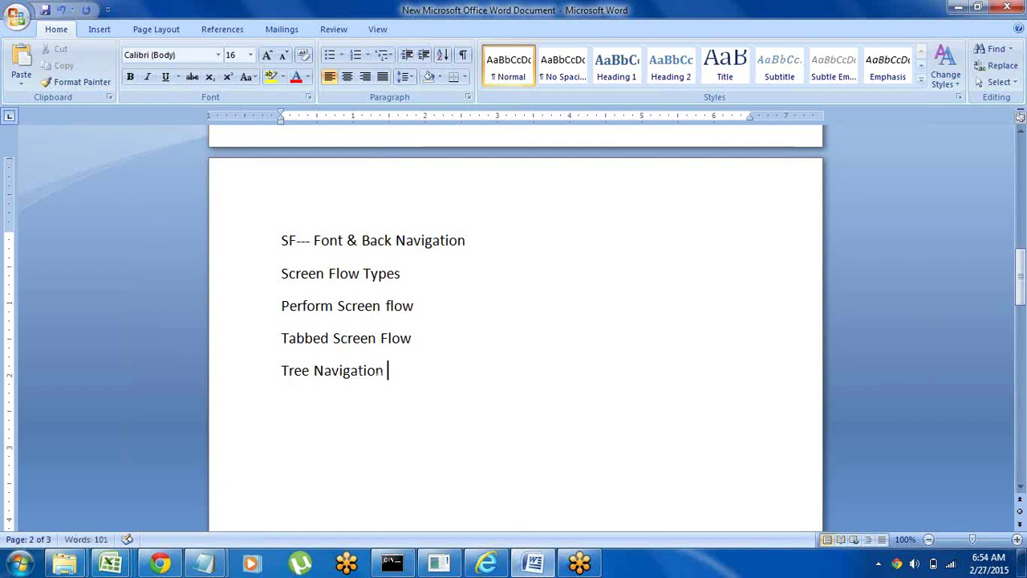
type("Screen Flow")
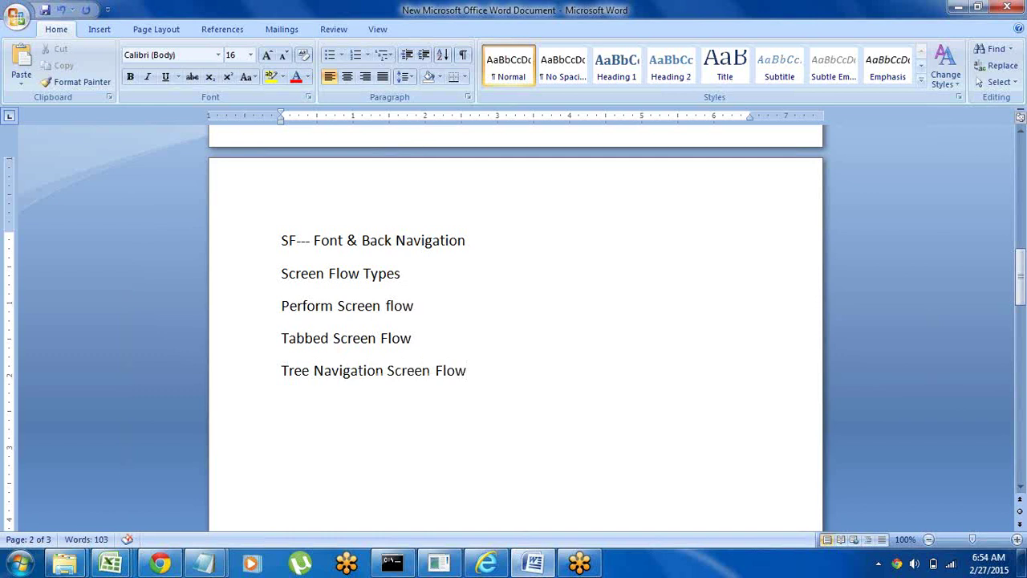
Add the line "Start shape --- Harness---" directly below "Tree Navigation Screen Flow"
key("Return")
left_click(283, 310)
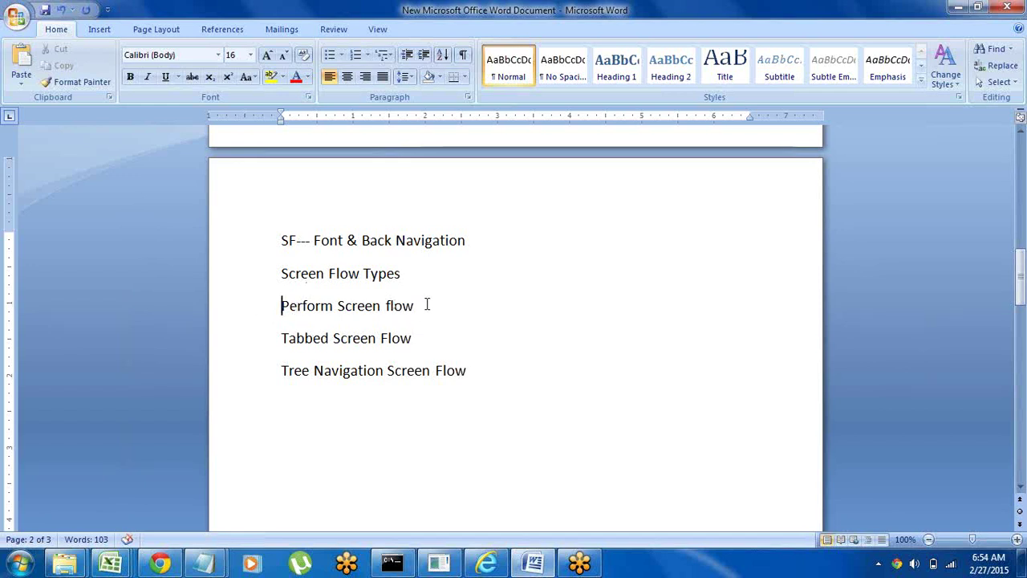
left_click(471, 372)
key("Return")
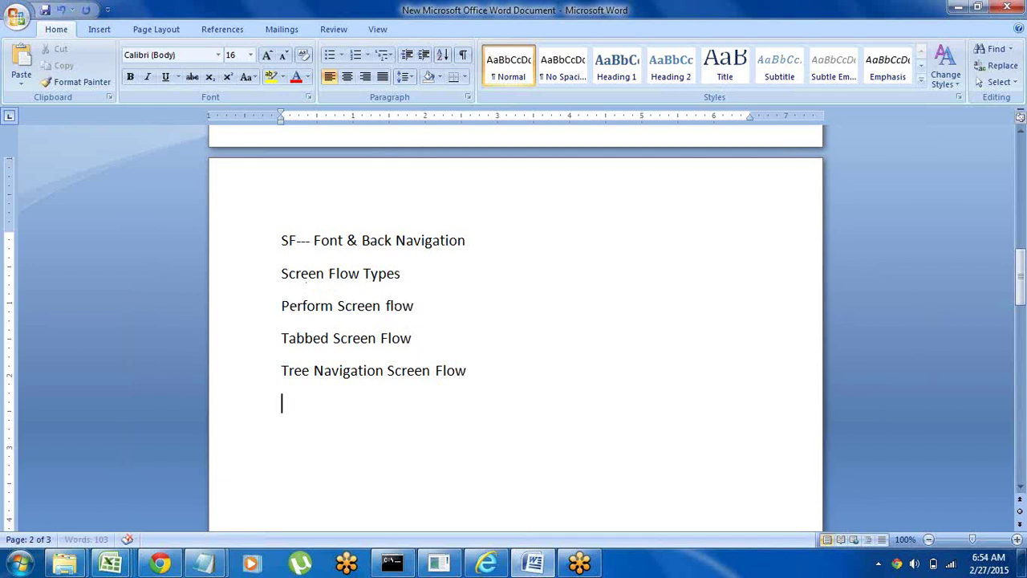
type("Start sh")
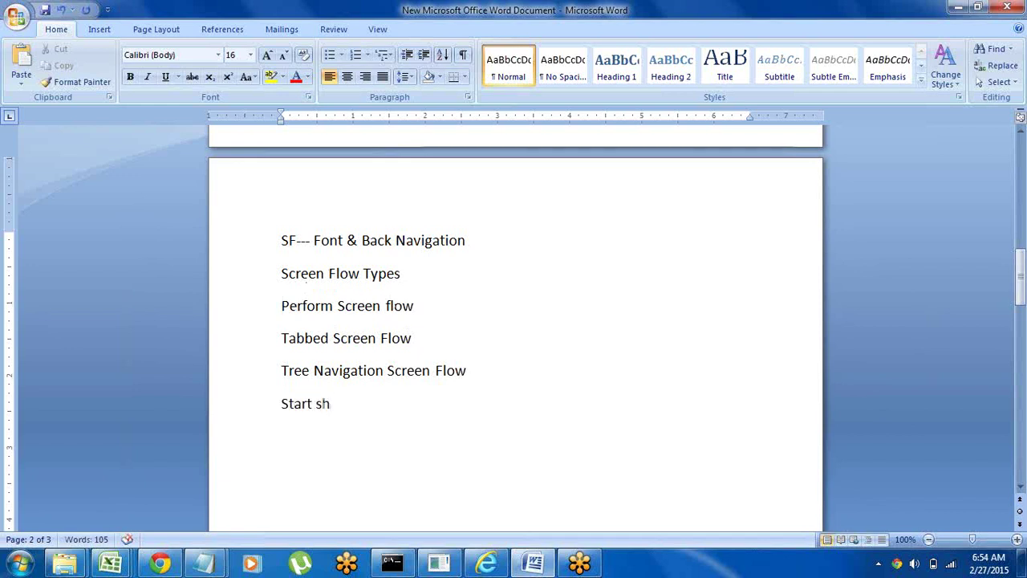
type("ape --- Har")
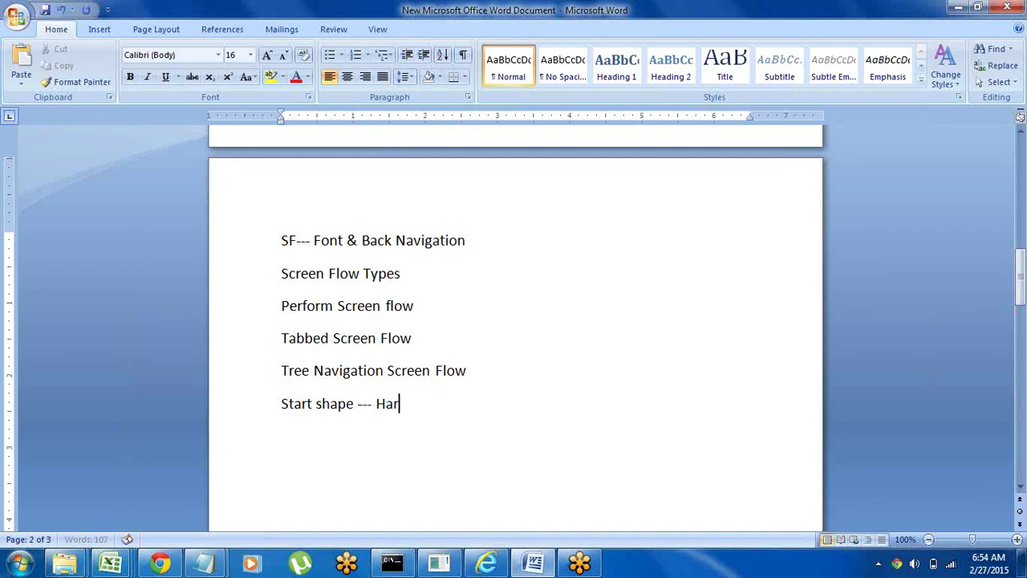
type("ness---")
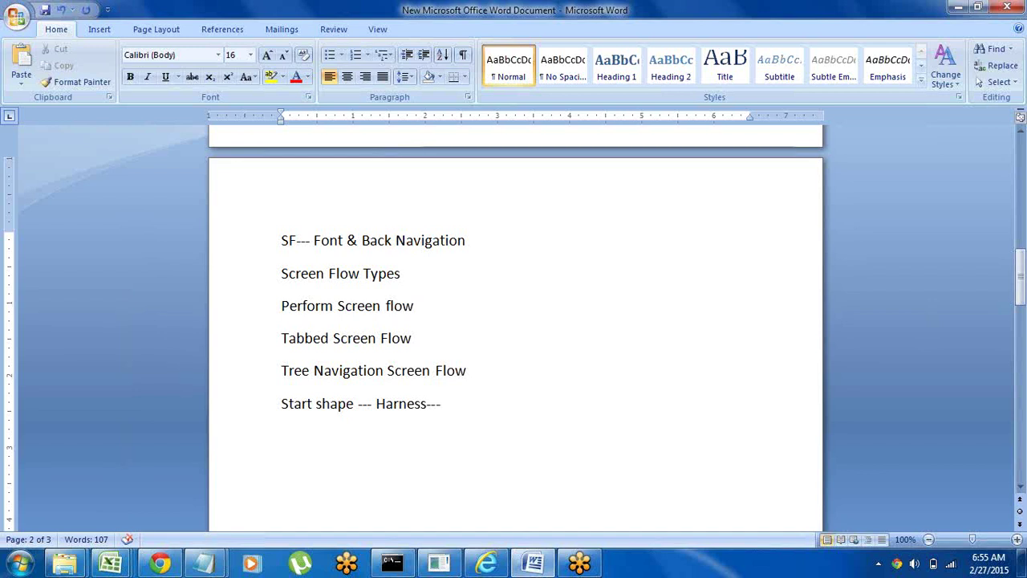
Write "Change the appearance of the page/Work object" on a new line below the "Start shape --- Harness---" note
key("Return")
type("Chang")
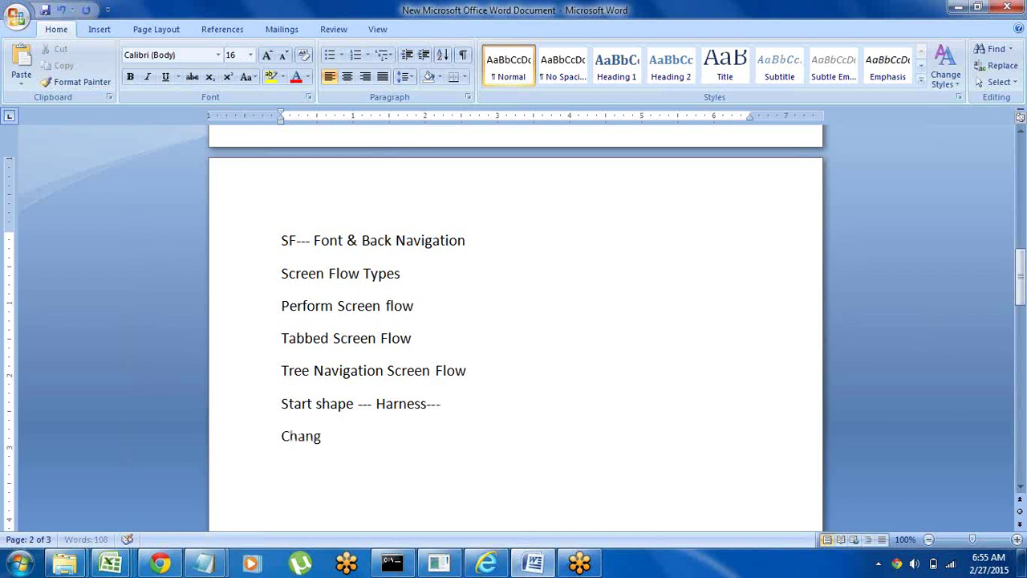
type("e the appe")
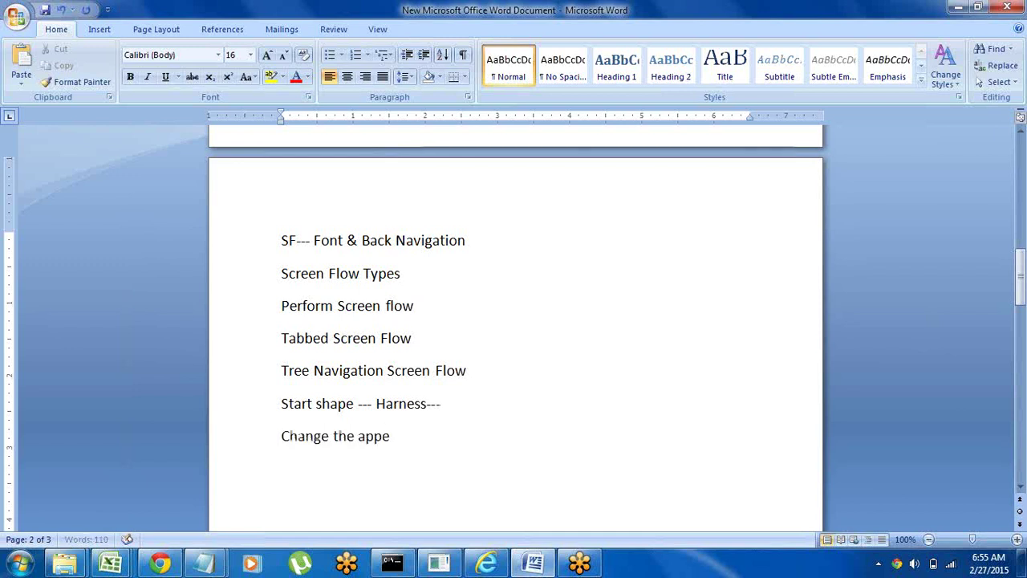
type("arance")
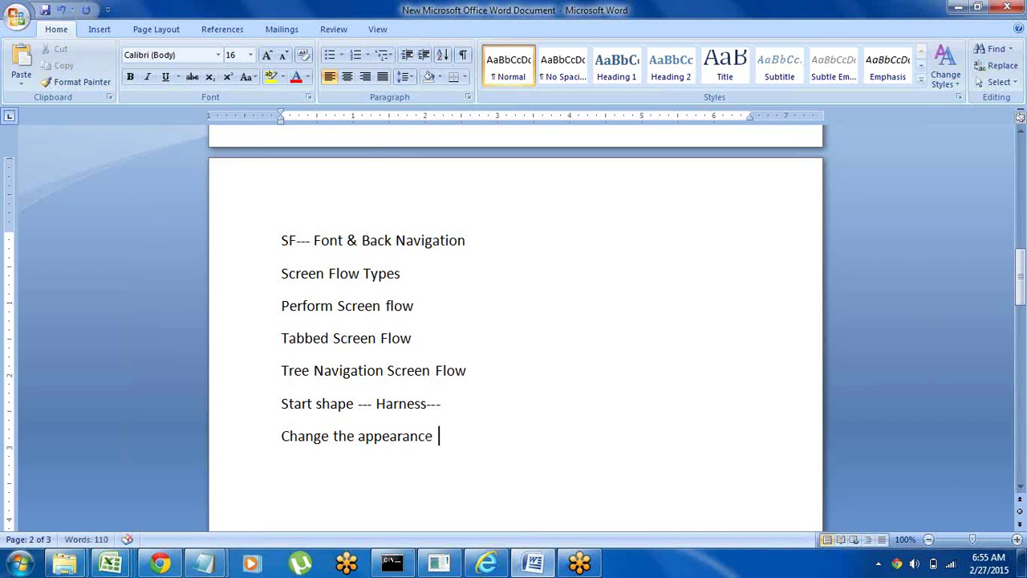
type("of the ")
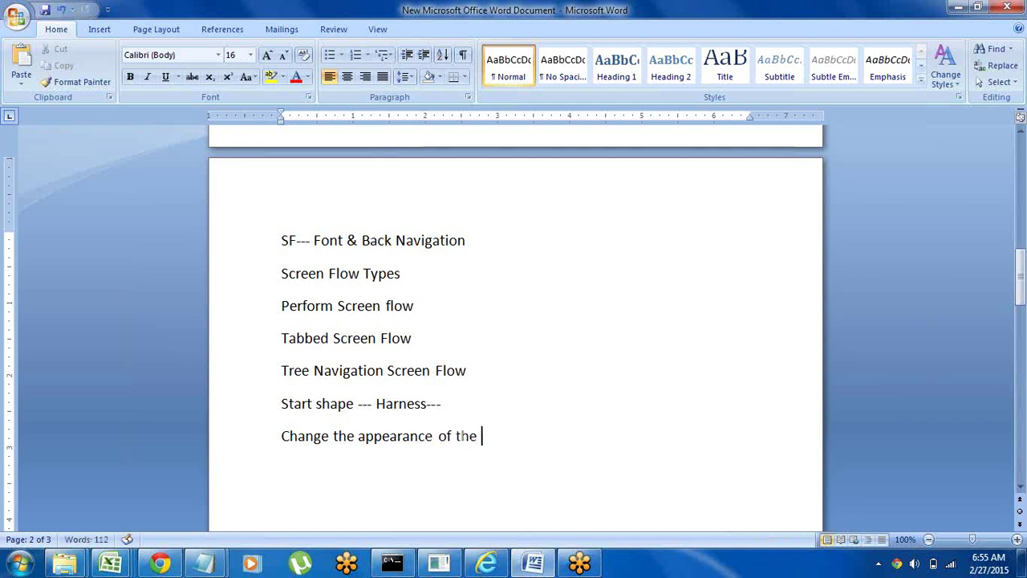
type("page/Wor")
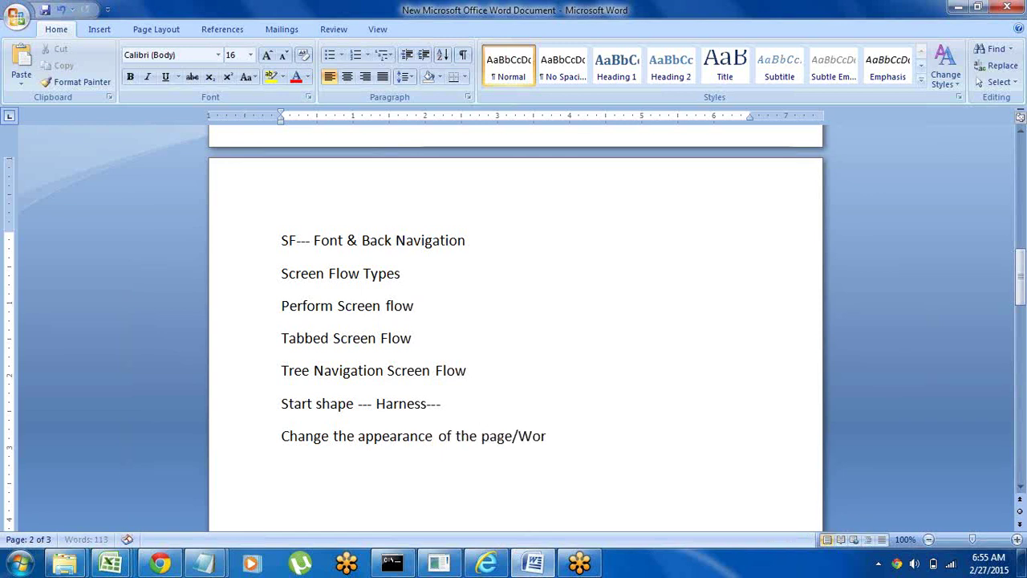
type("k o")
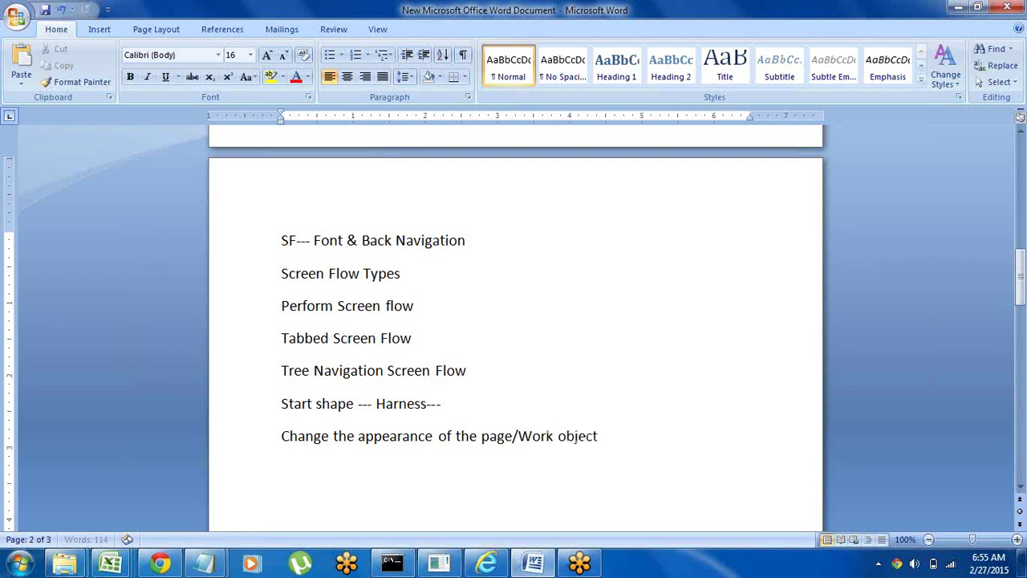
type("bject")
key("Up")
key("Home")
left_click(237, 453)
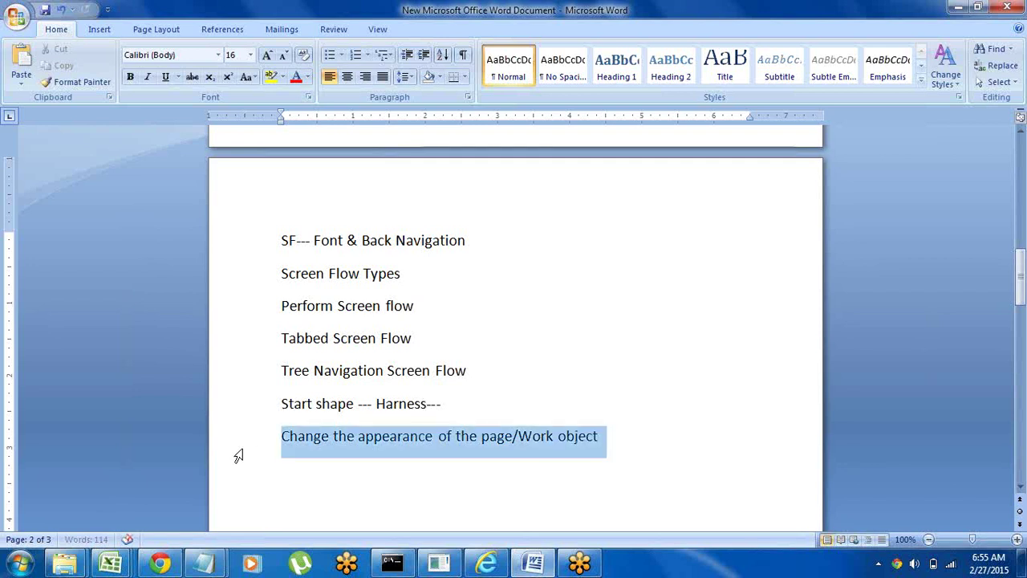
Add the line "UI --- Create a new work object" below the note about changing the page appearance
left_click(620, 433)
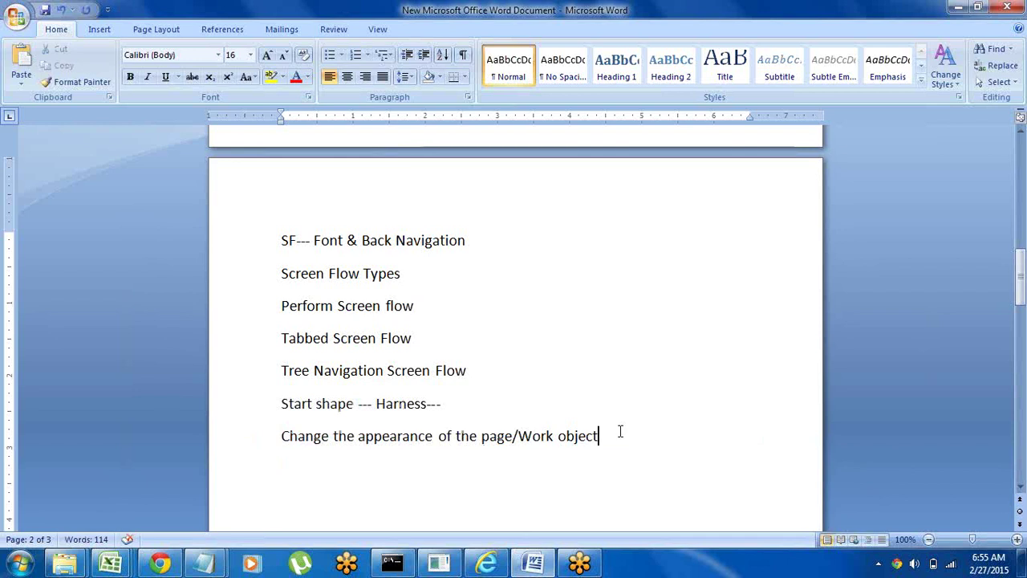
key("Return")
type("Create")
key("Left")
key("Left")
key("Left")
key("Left")
key("Left")
key("Left")
key("Left")
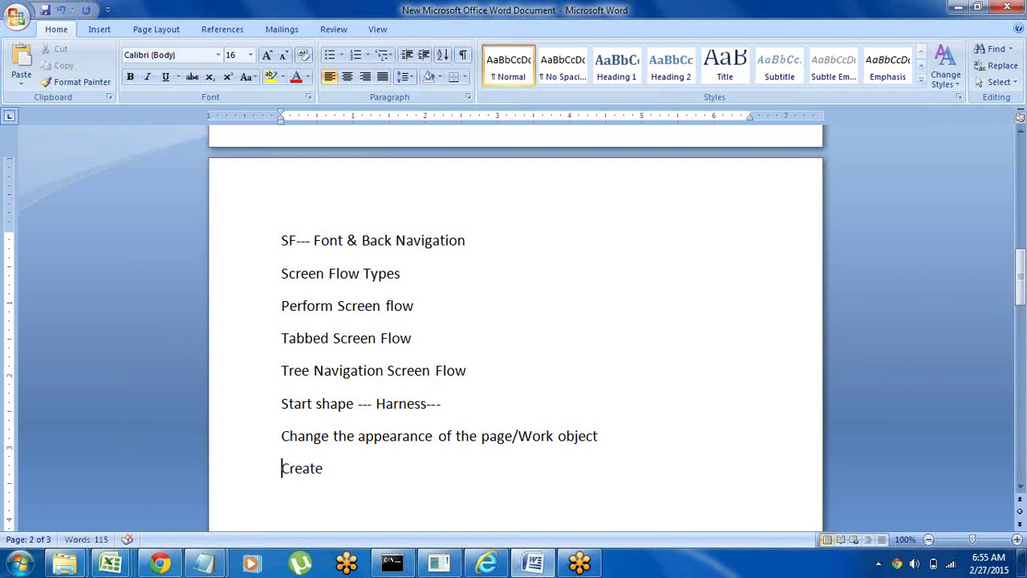
type("UI ---")
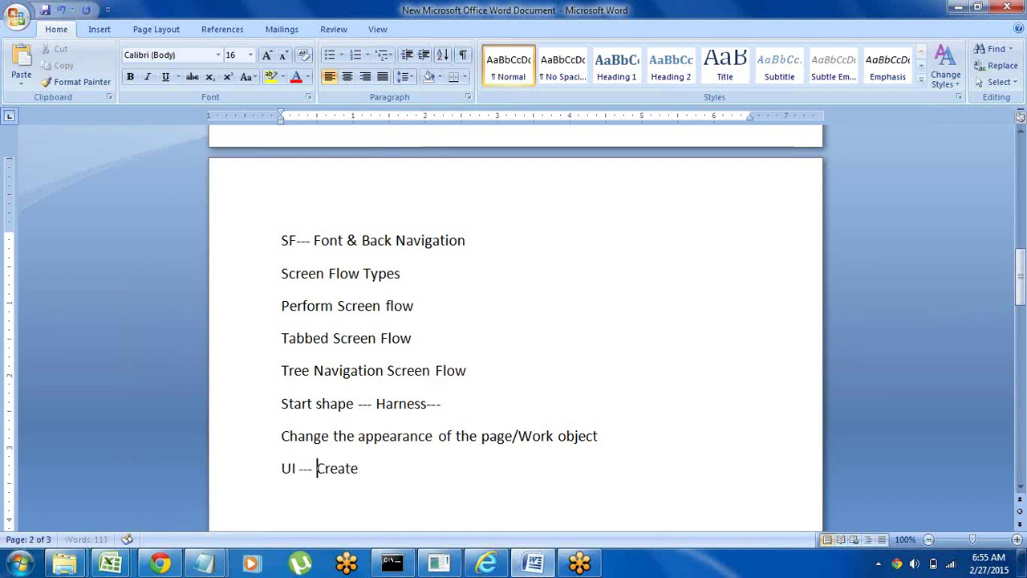
left_click(375, 468)
type("a new work ")
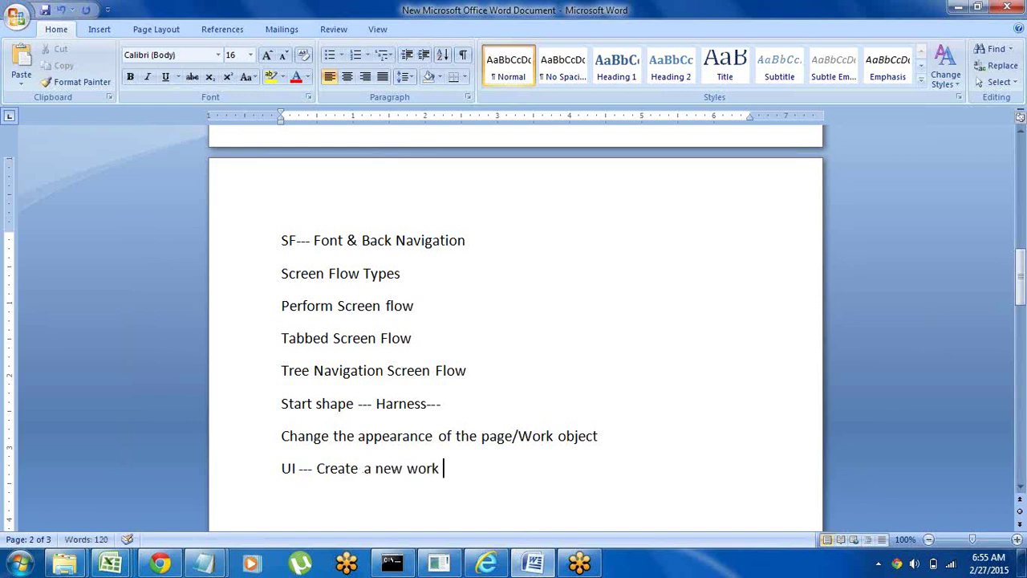
type("obj")
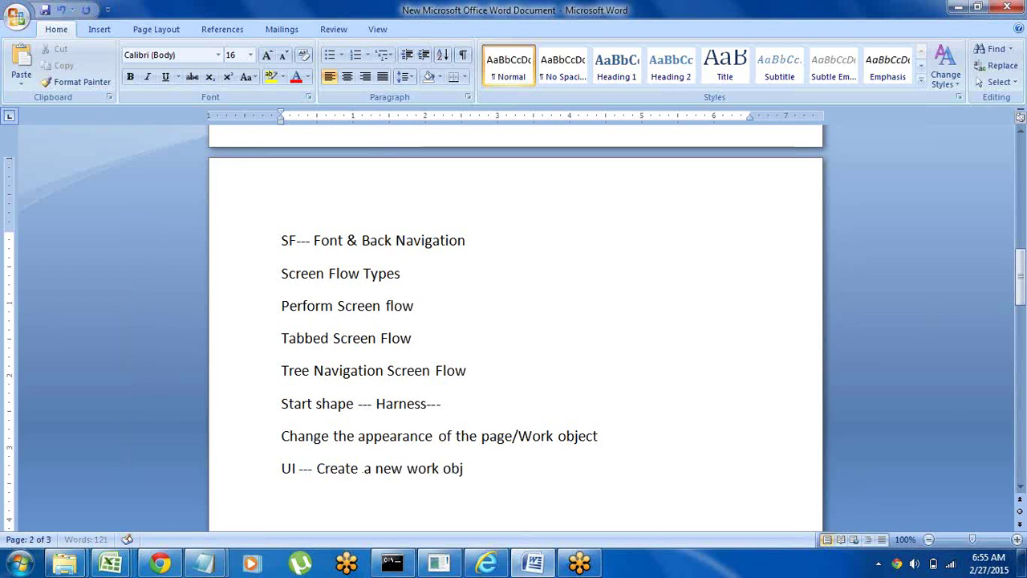
type("ect")
Insert "Modify/" before "Change" at the start of the page appearance note
left_click(282, 434)
type("/Mo")
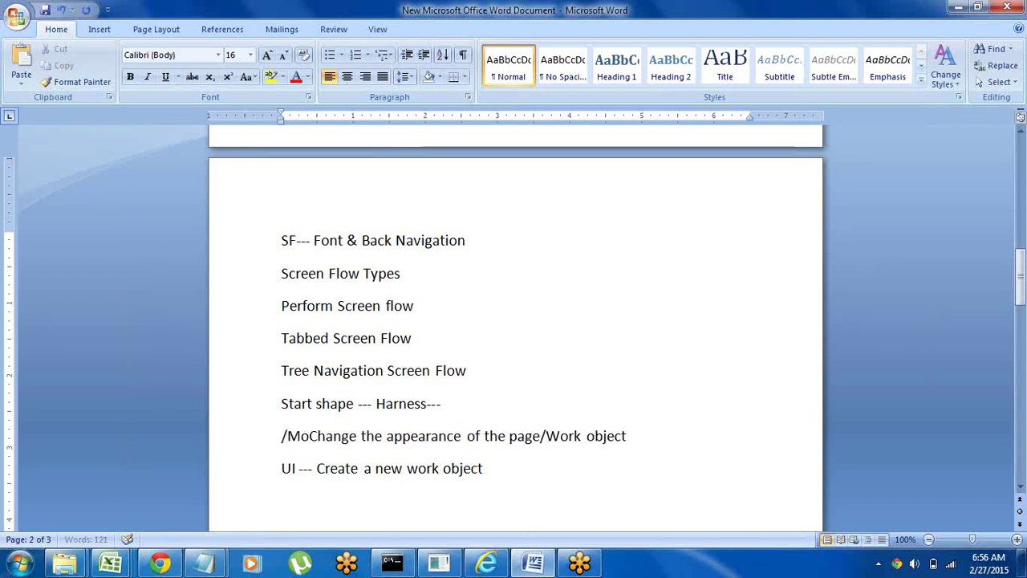
key("BackSpace")
key("BackSpace")
key("BackSpace")
type("Mo")
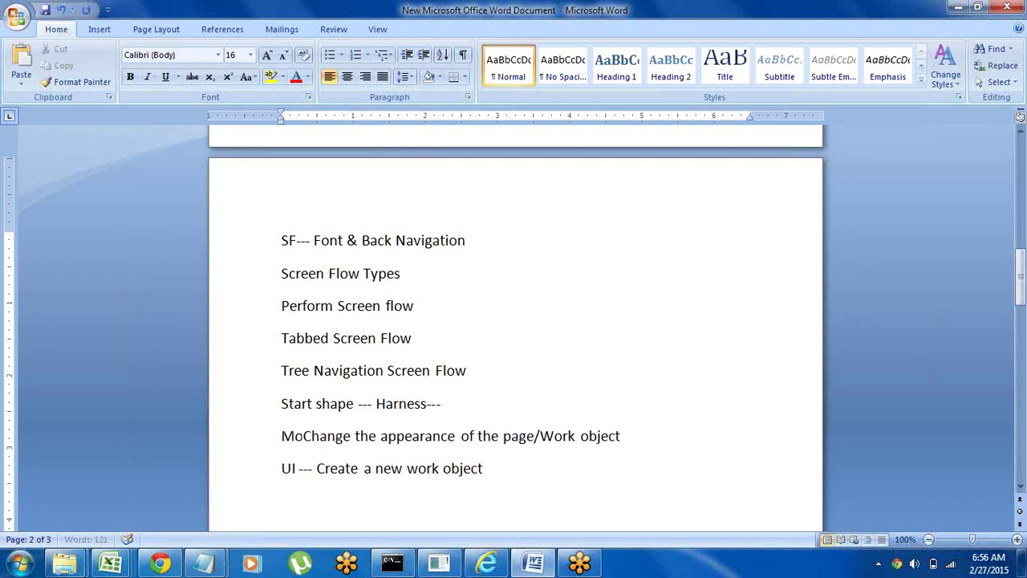
type("dify/")
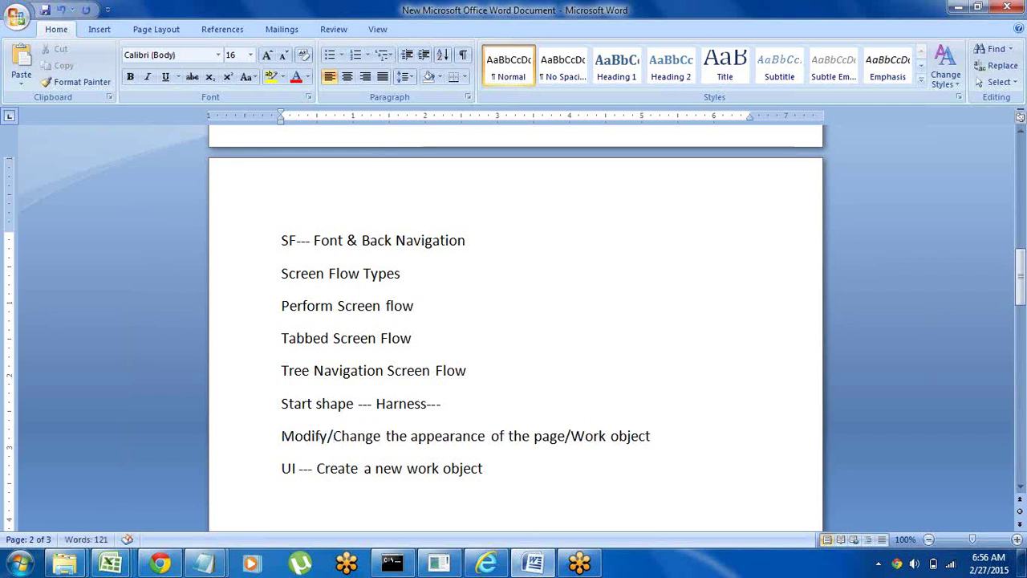
left_click(248, 479)
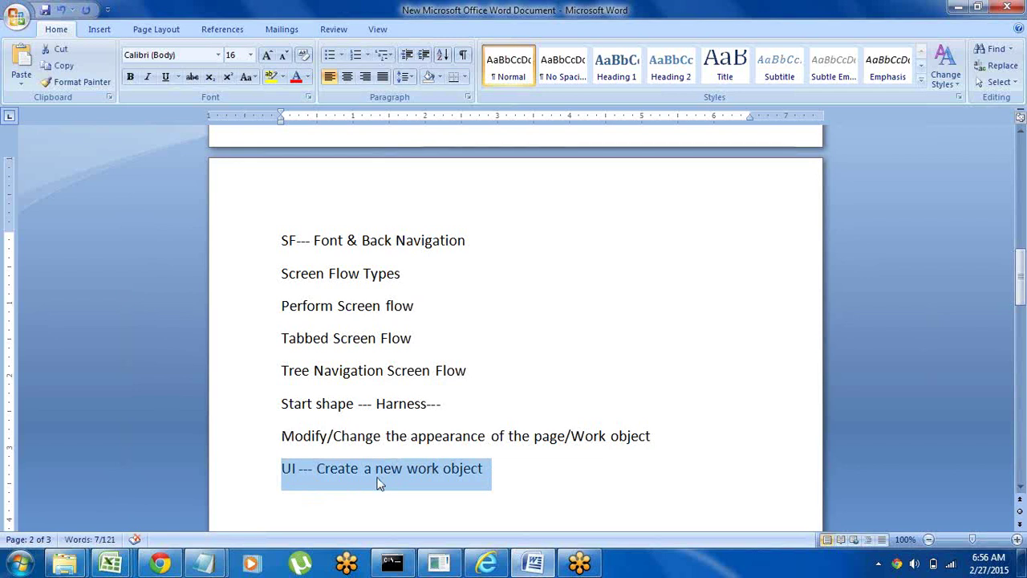
left_click(242, 413)
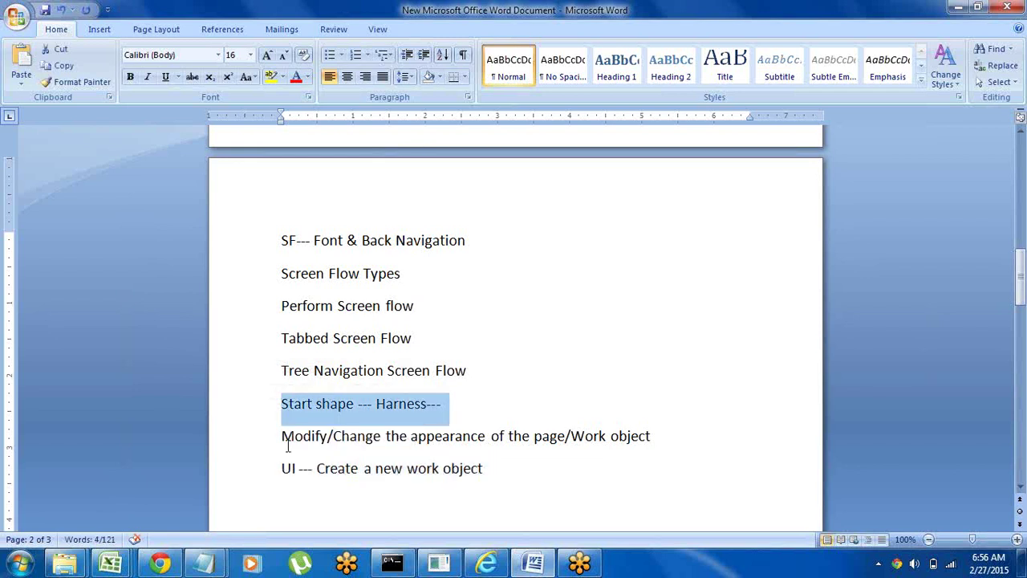
left_click(244, 449)
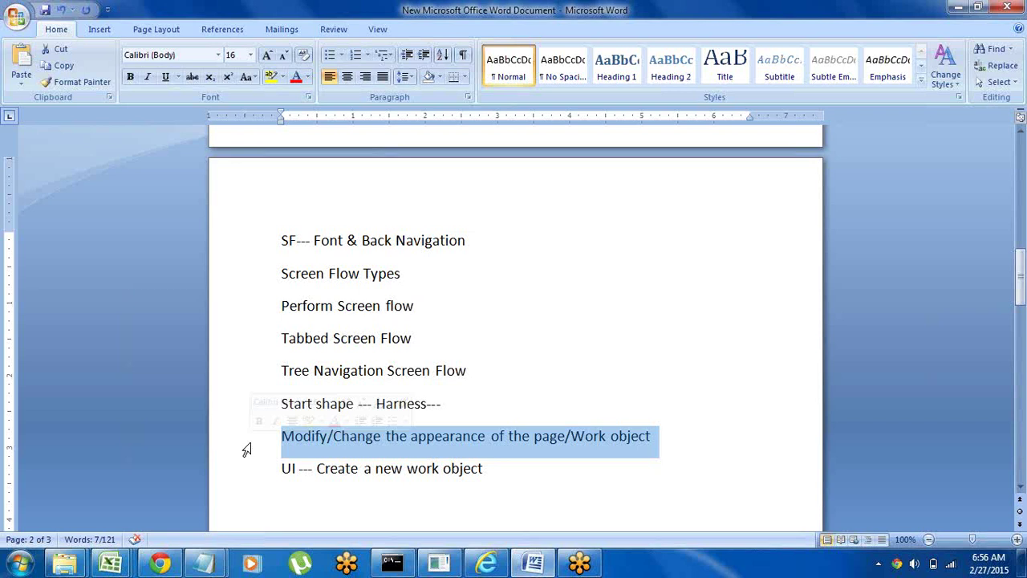
left_click_drag(281, 305, 468, 396)
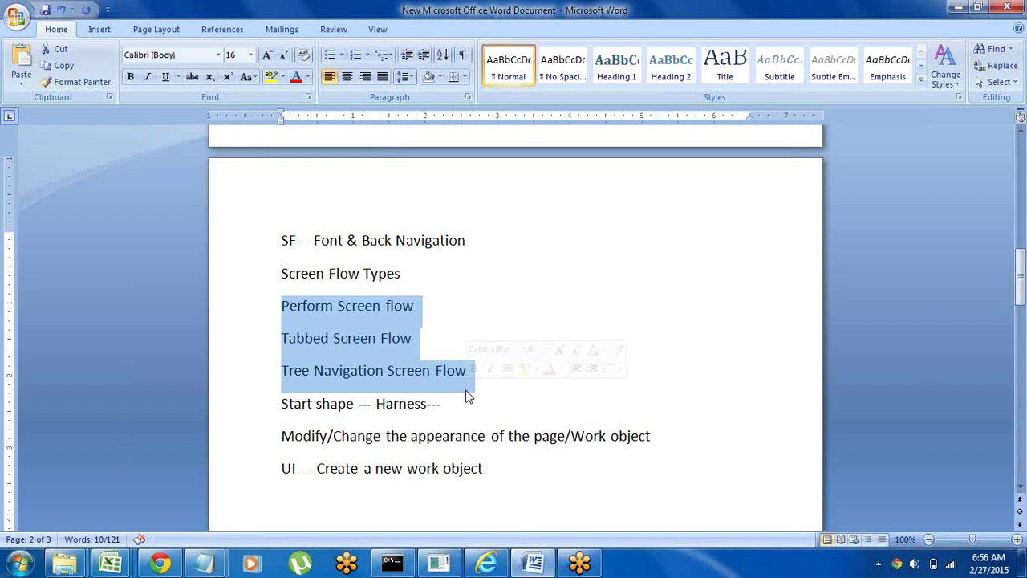
triple_click(324, 370)
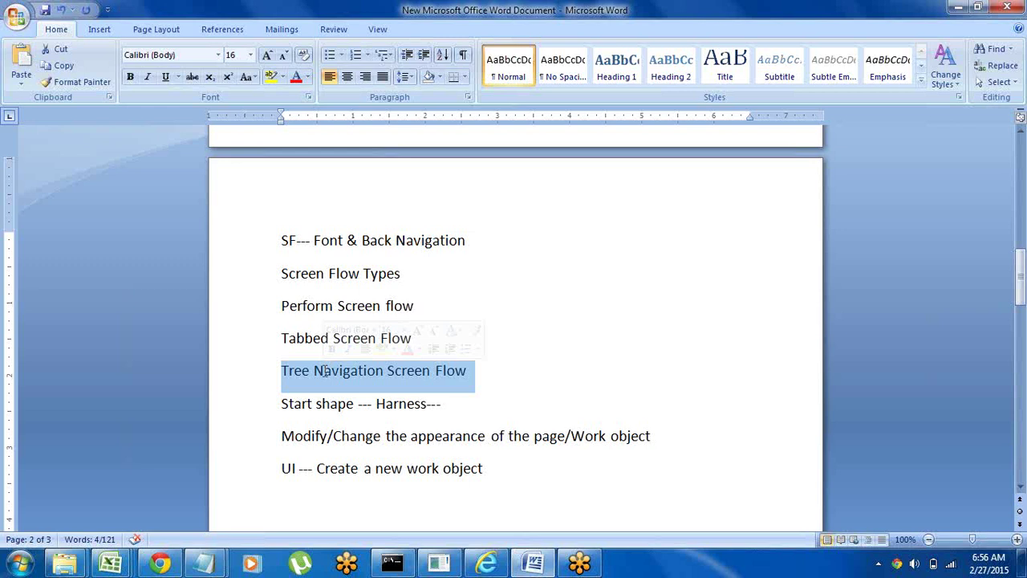
left_click(484, 468)
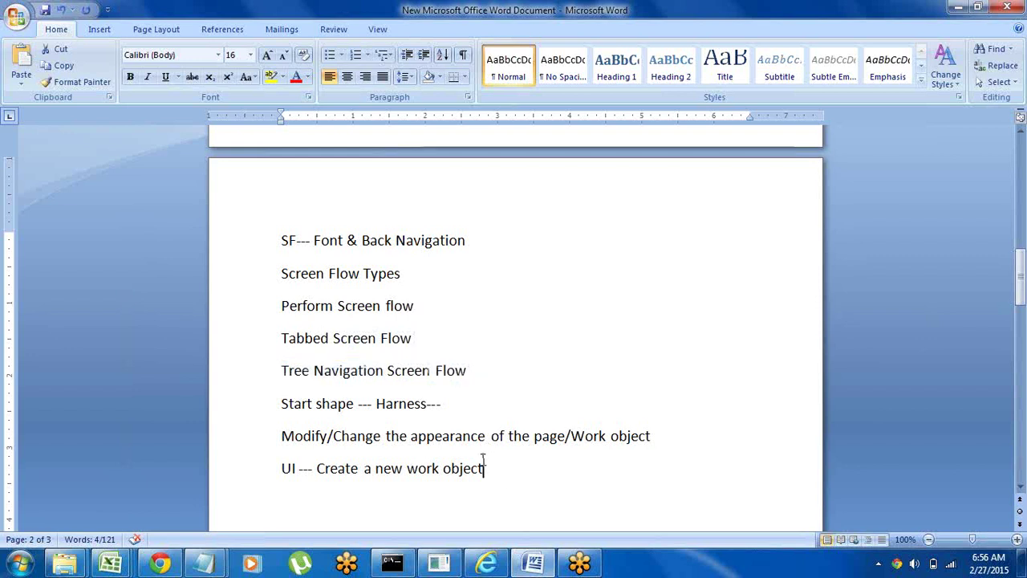
left_click(250, 415)
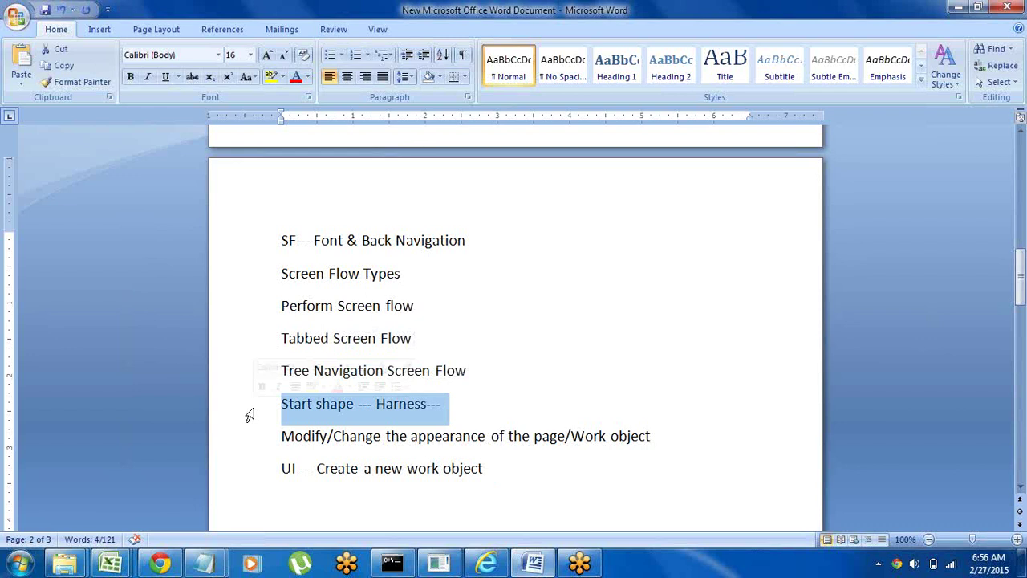
Append "( default)" to the "Perform Screen flow" entry under the "Screen Flow Types" heading
left_click(425, 301)
type("( ")
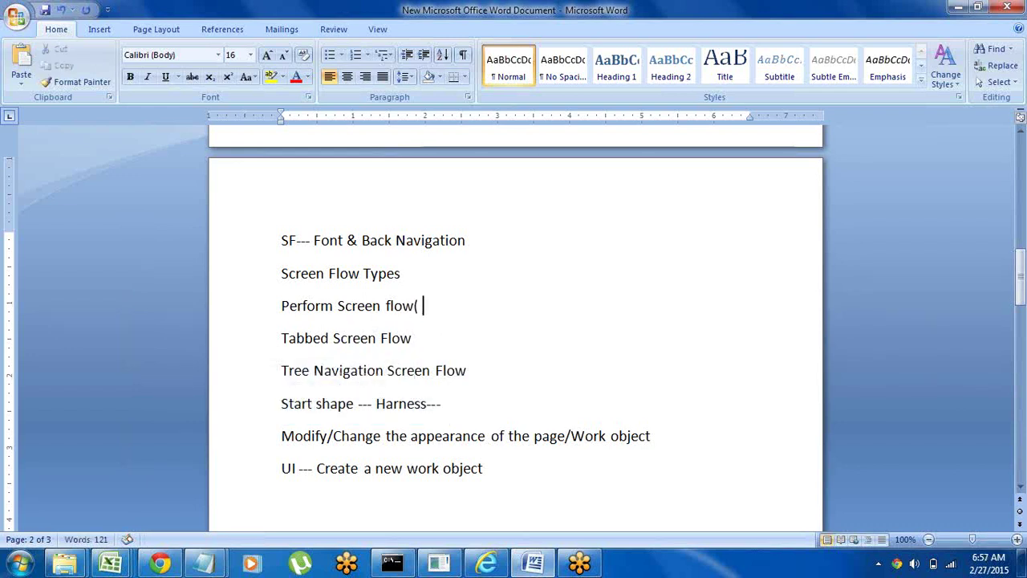
type("deafult")
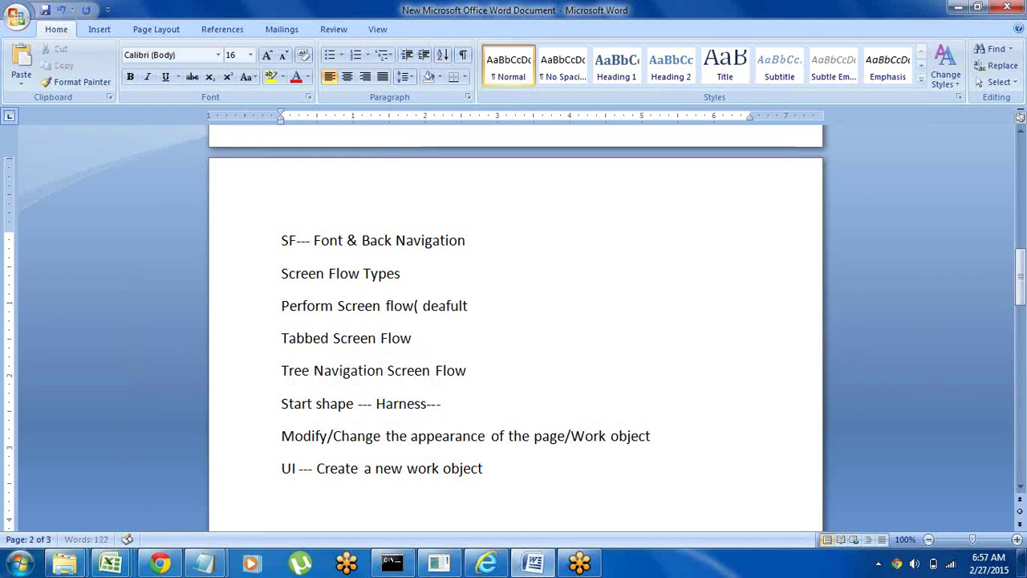
key("BackSpace")
key("BackSpace")
key("BackSpace")
key("BackSpace")
key("BackSpace")
type("fault)")
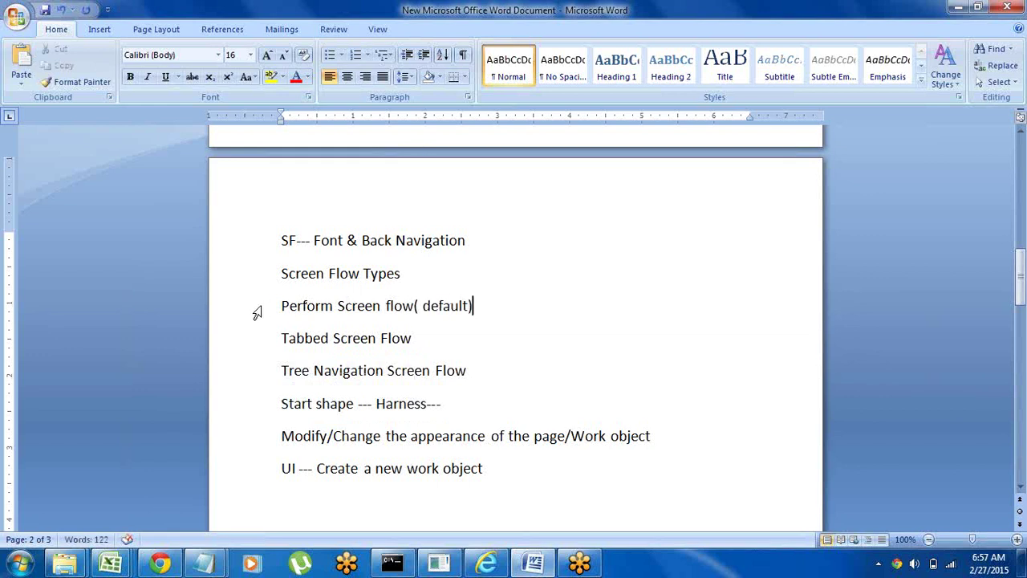
left_click(255, 313)
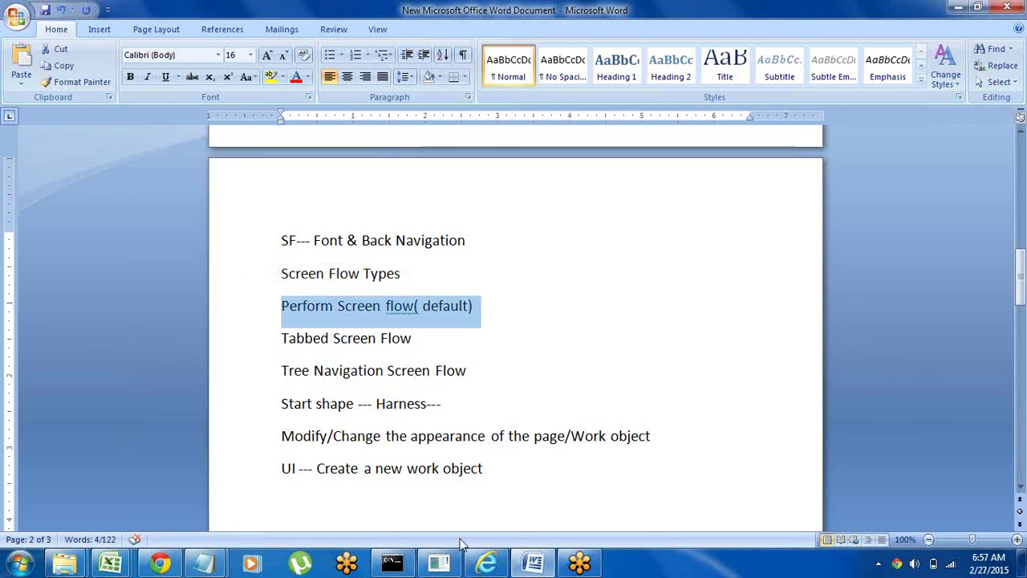
Switch to Pega and examine the harness choices in SubFlow1's Start shape properties, including TabbedScreenFlow and TreeNavigation
left_click(486, 564)
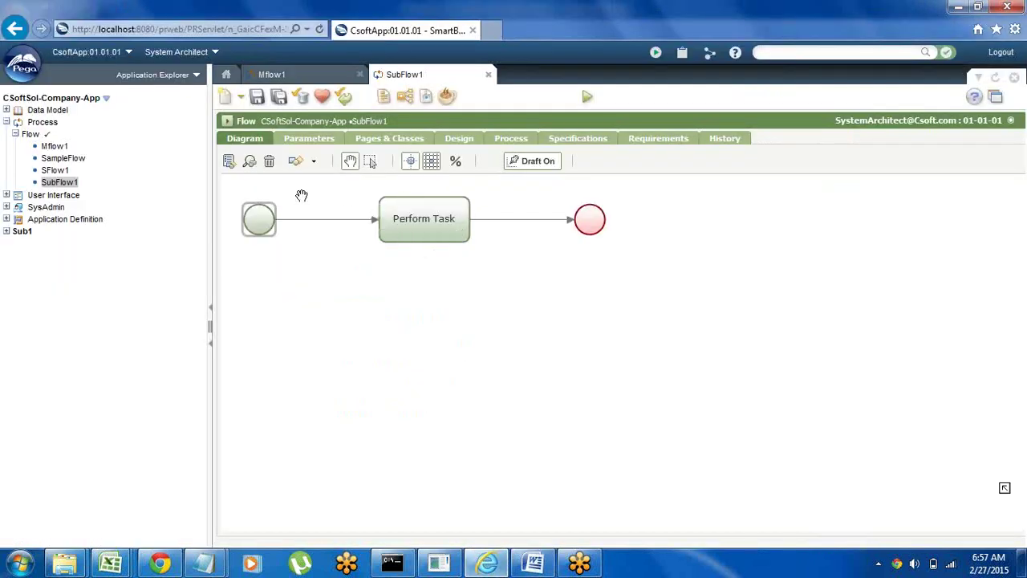
right_click(255, 222)
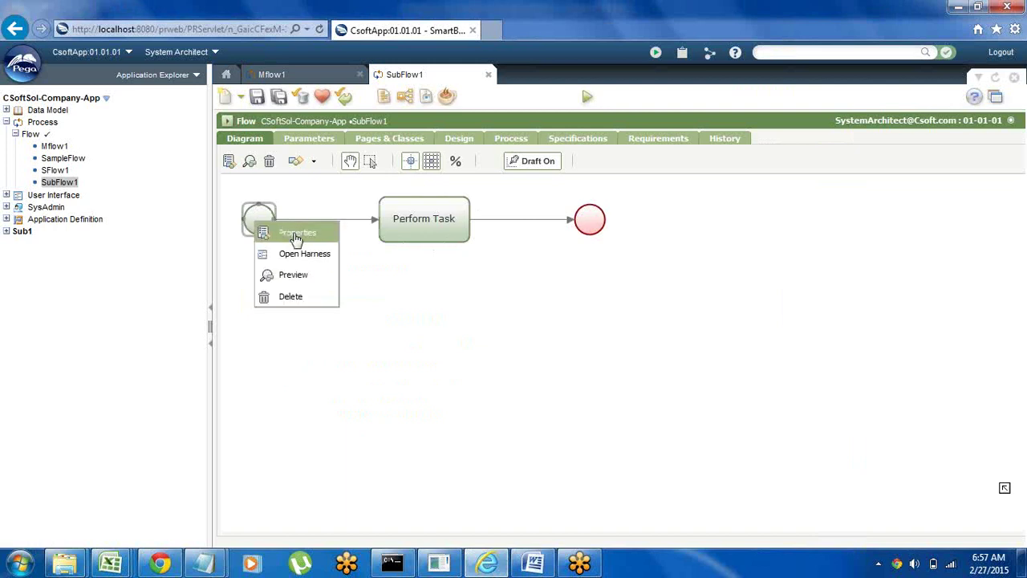
left_click(293, 233)
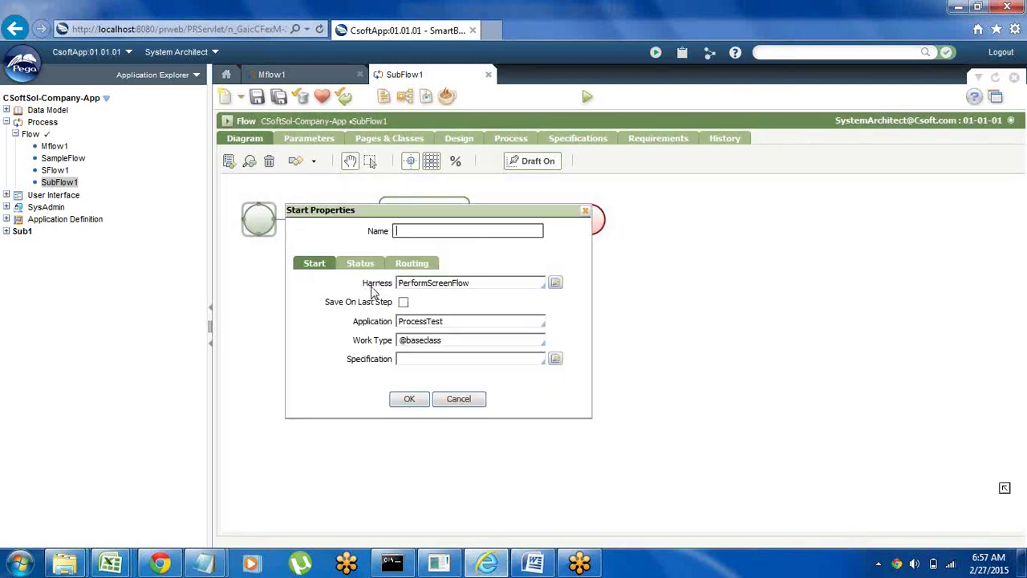
left_click(484, 285)
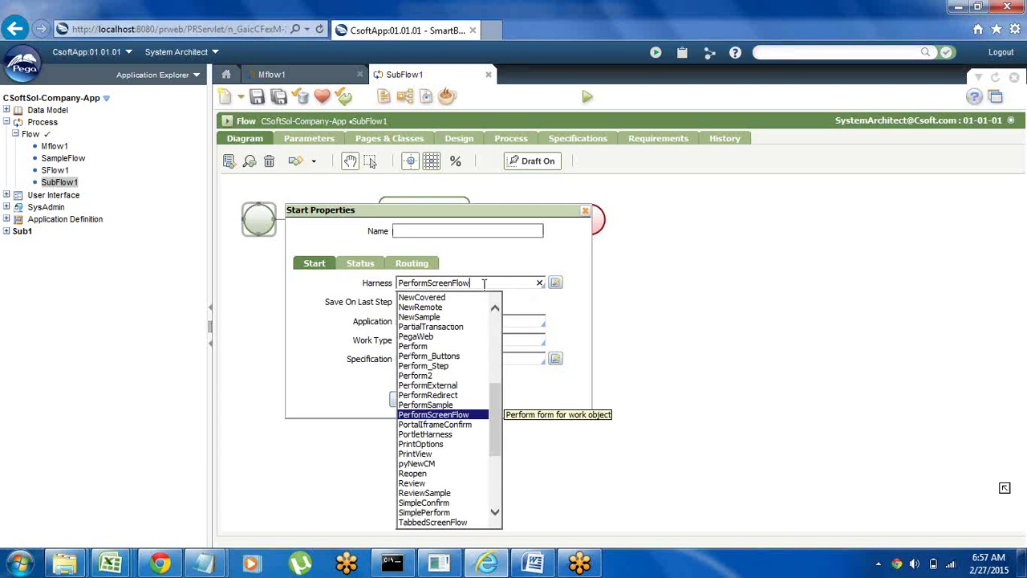
key("Down")
key("Down")
key("Down")
key("Down")
key("Down")
key("Down")
key("Down")
key("Down")
key("Down")
key("Down")
key("Down")
key("Down")
key("Down")
key("Down")
key("Down")
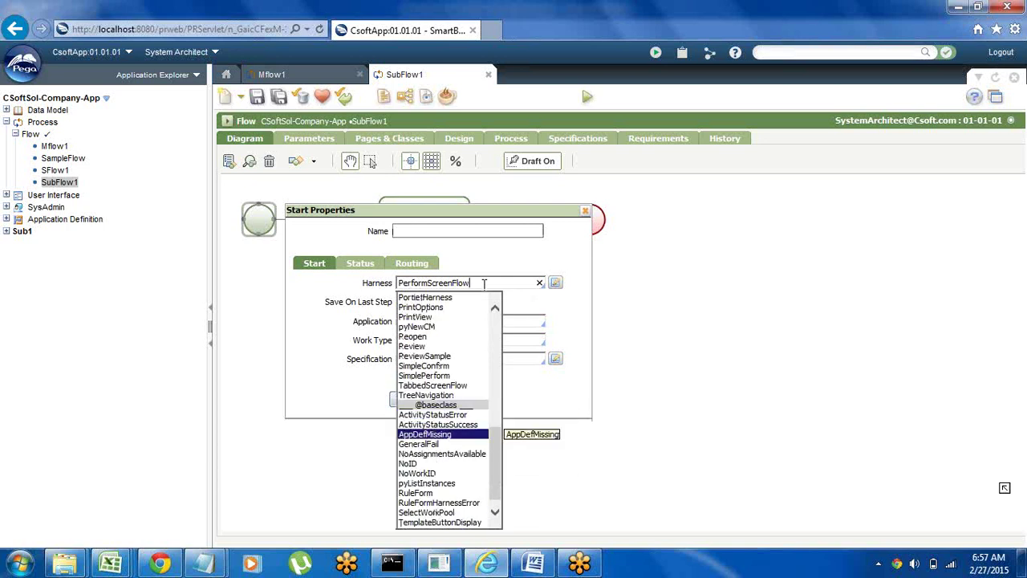
key("Up")
key("Up")
key("Up")
key("Up")
key("Up")
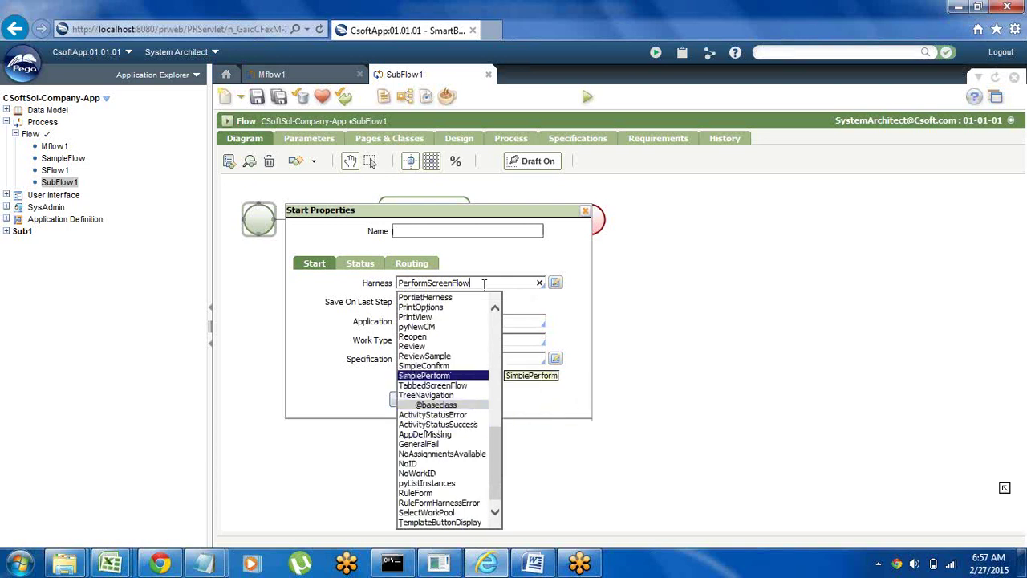
key("Down")
key("Down")
key("Up")
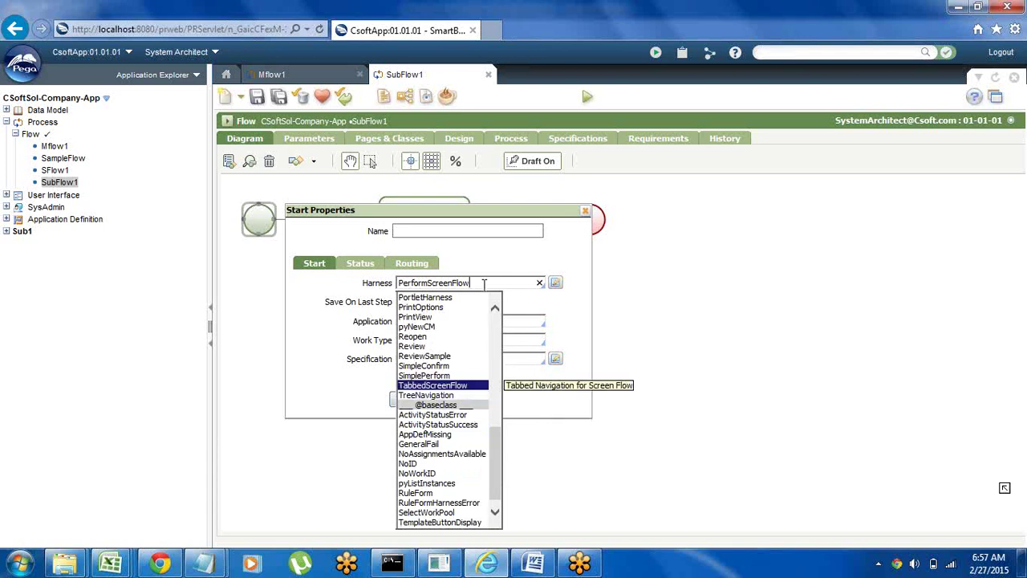
left_click(674, 287)
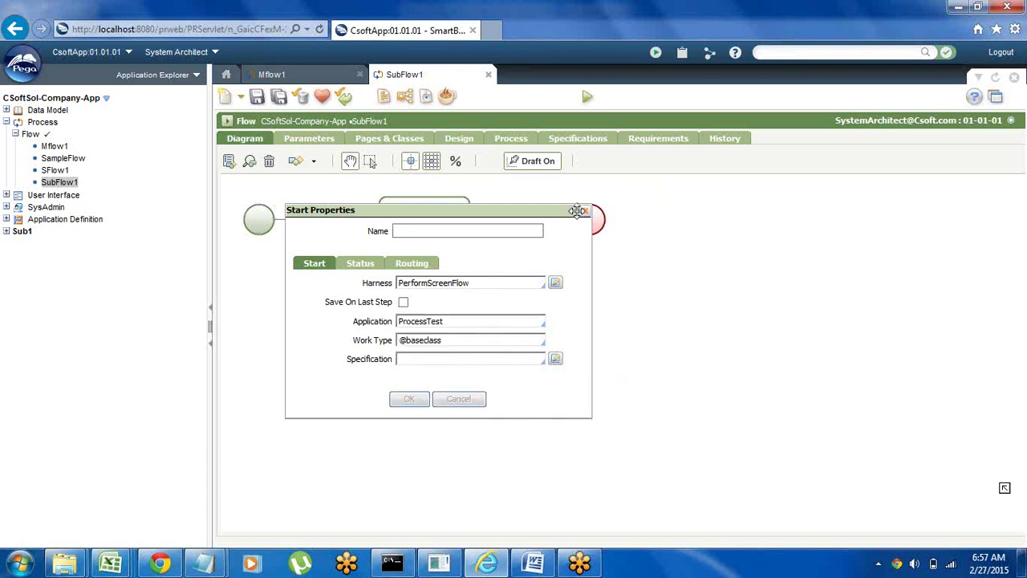
left_click(585, 211)
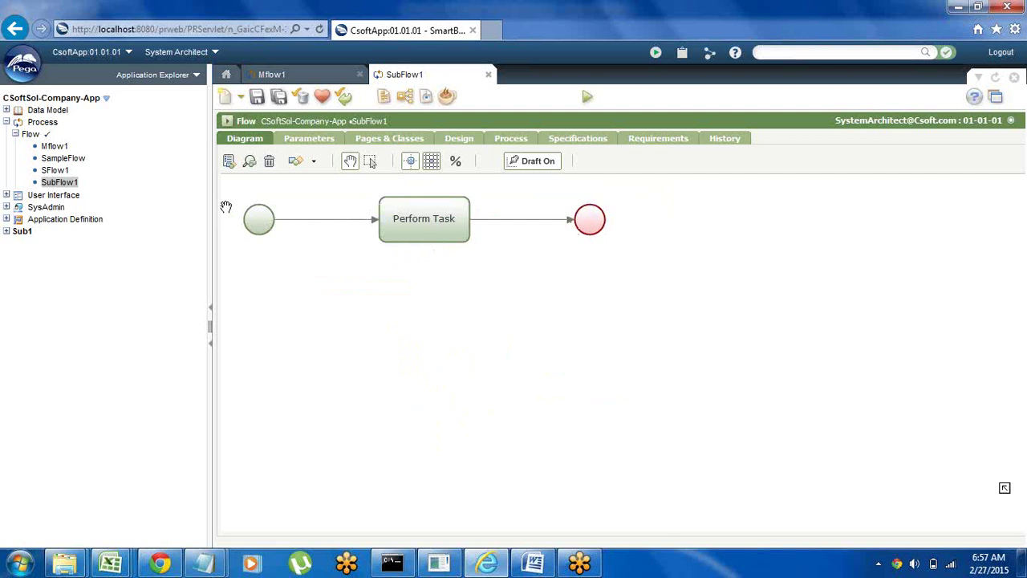
Delete the RSec1 section from the application's User Interface rules, entering "dd" as the description
left_click(6, 195)
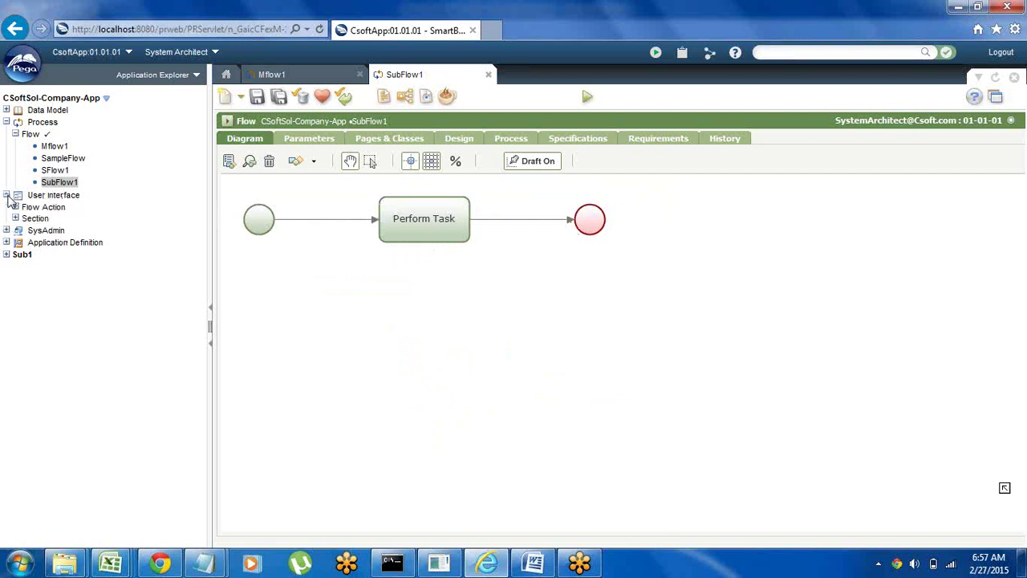
left_click(15, 219)
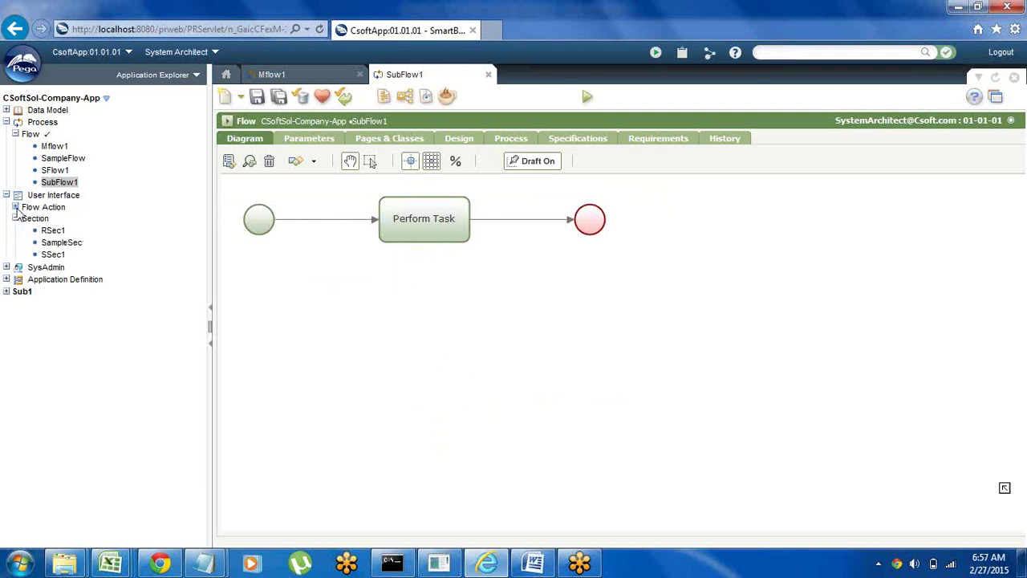
left_click(15, 207)
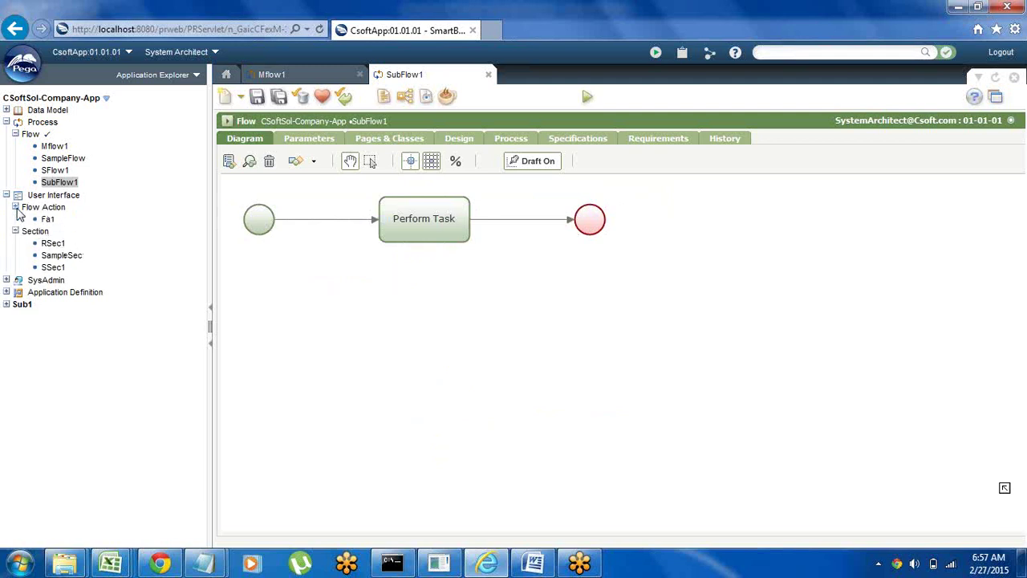
right_click(53, 245)
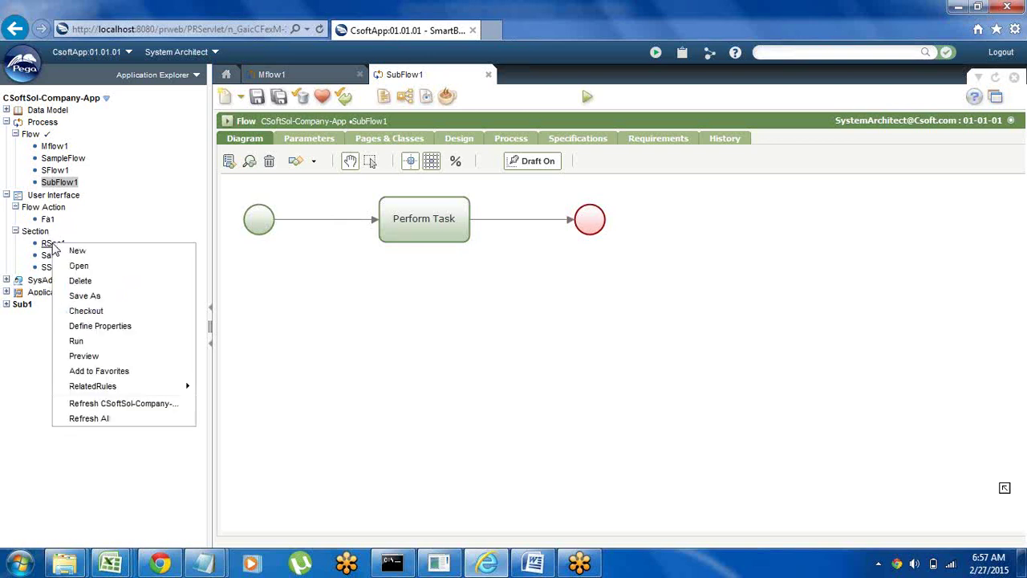
left_click(90, 282)
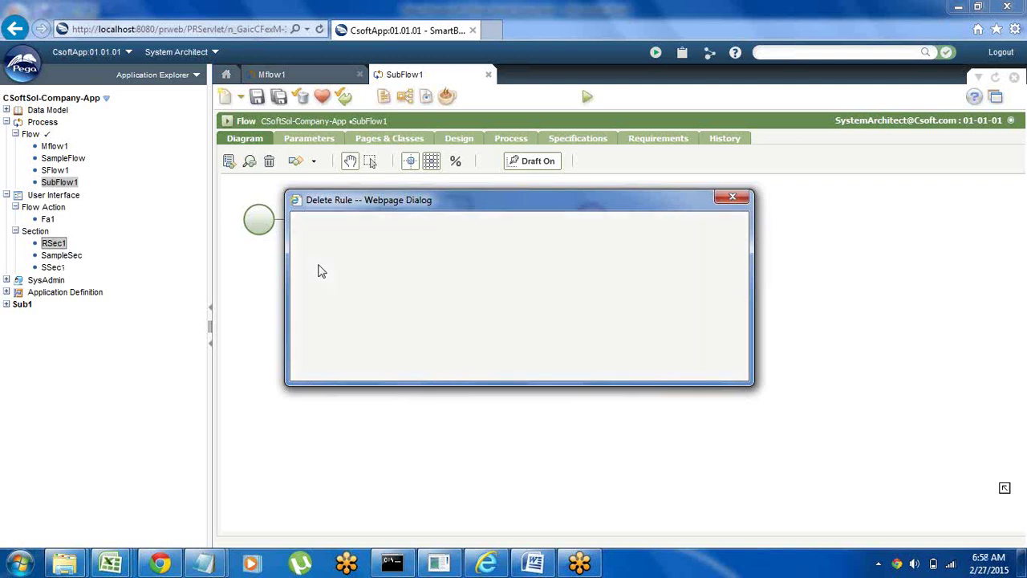
type("dd")
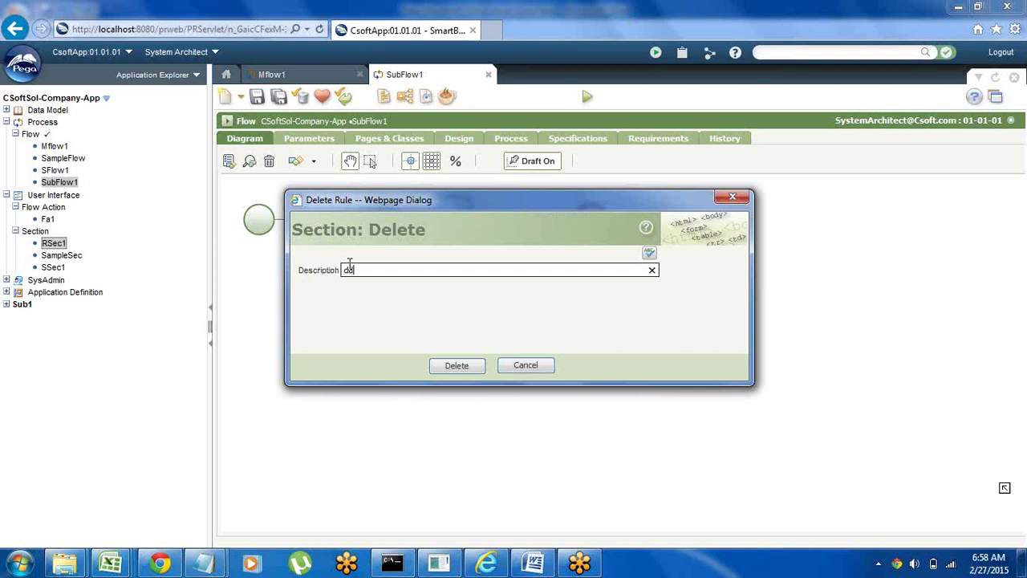
left_click(456, 366)
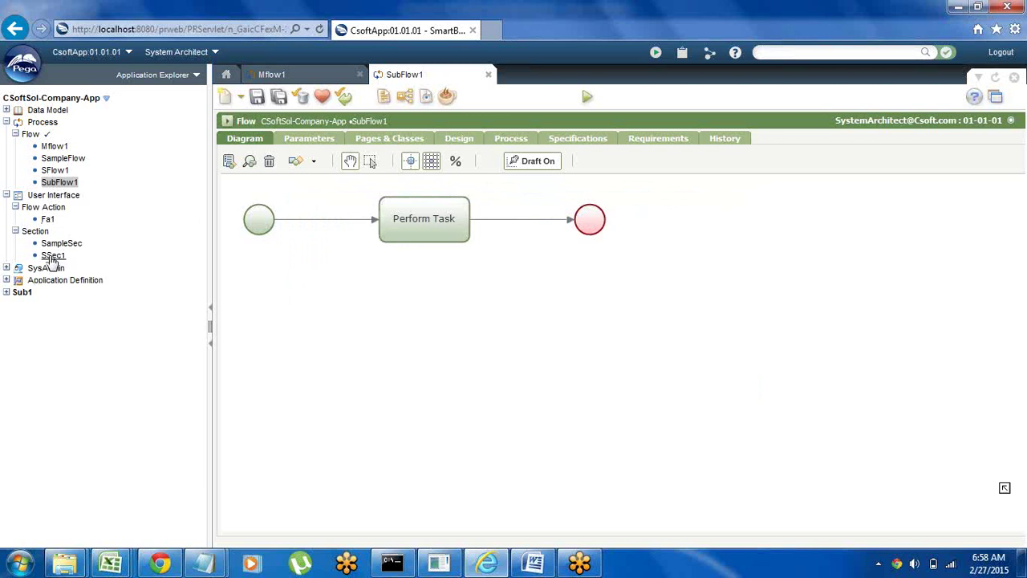
Review the SSec1 section, the SubFlow1 and Mflow1 diagrams, the Fa1 flow action and the SampleSec section
left_click(52, 257)
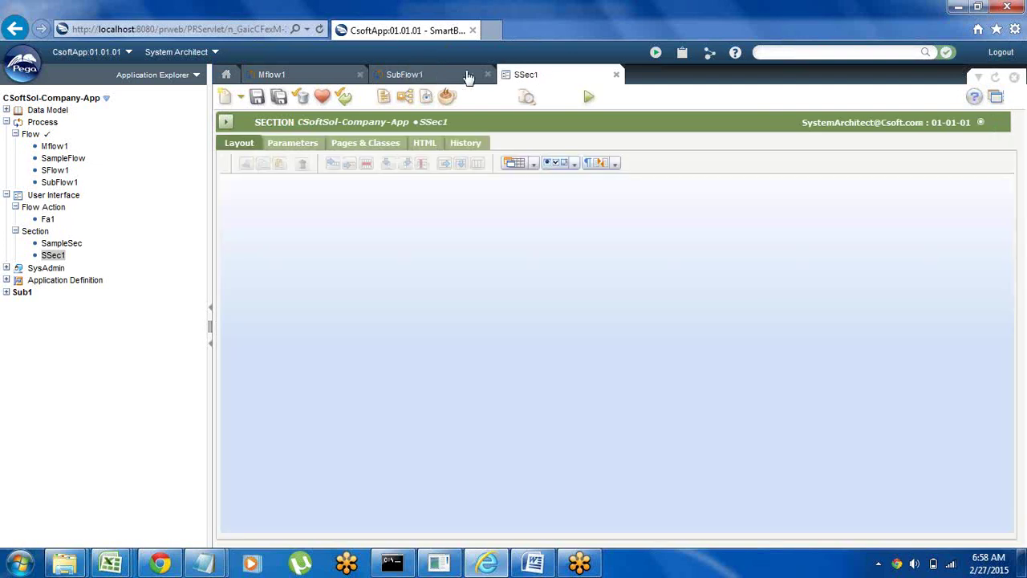
left_click(418, 75)
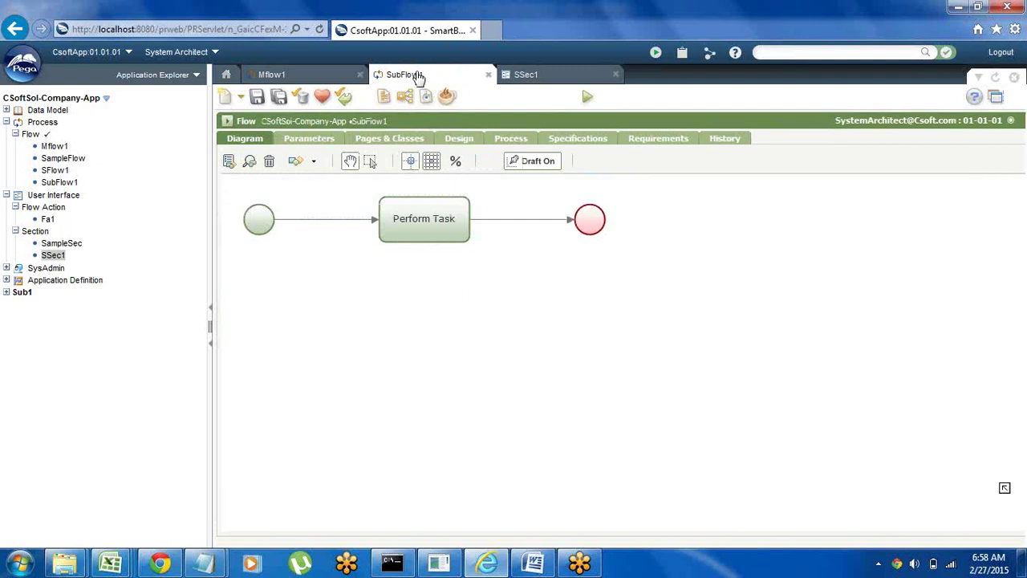
left_click(313, 79)
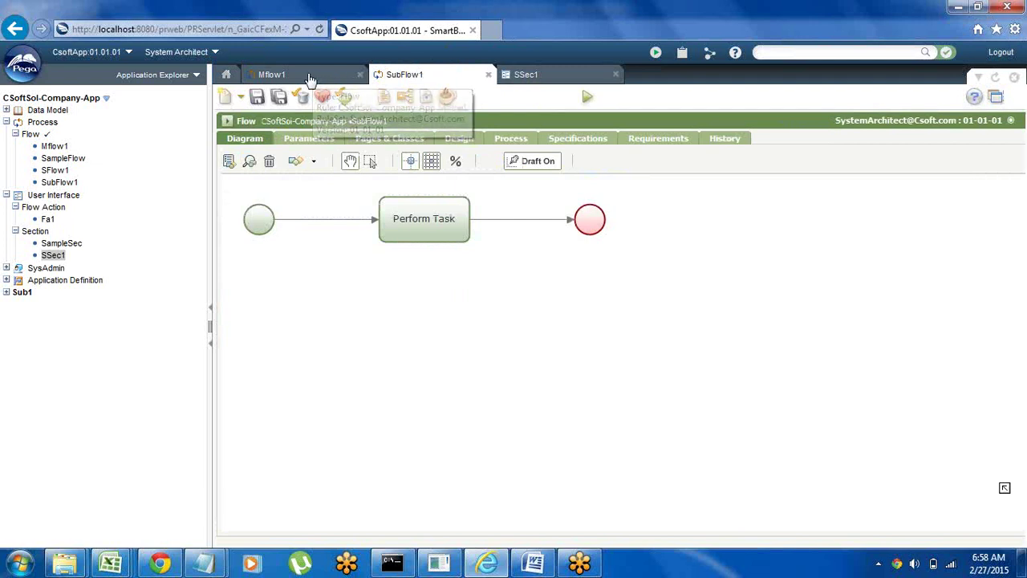
left_click(533, 77)
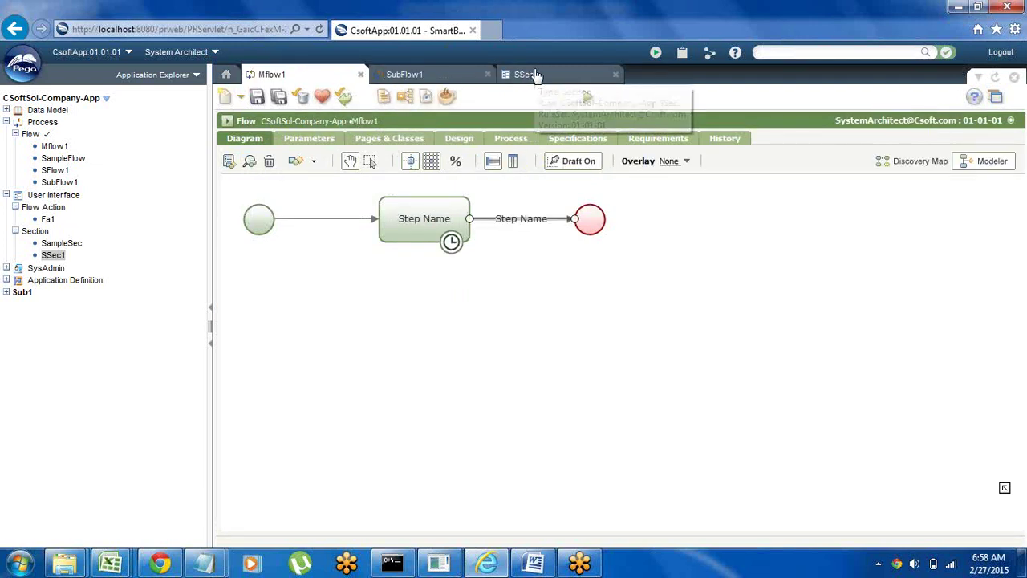
left_click(48, 220)
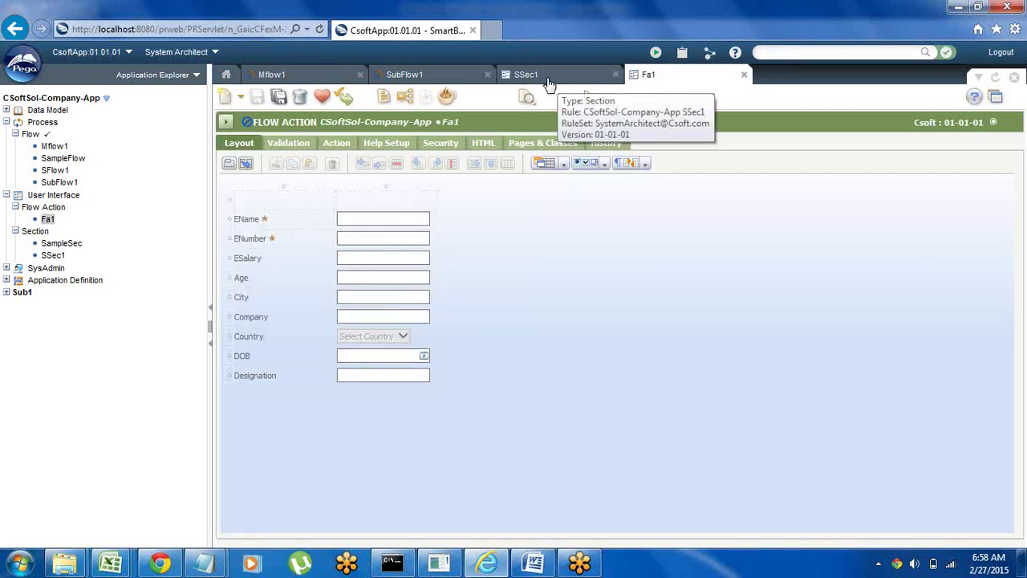
left_click(550, 83)
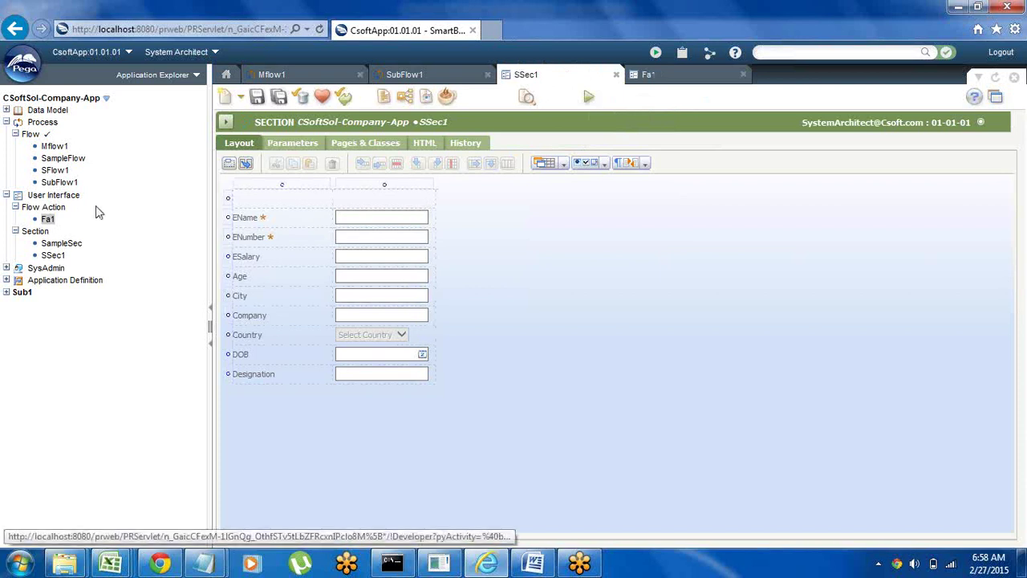
left_click(69, 247)
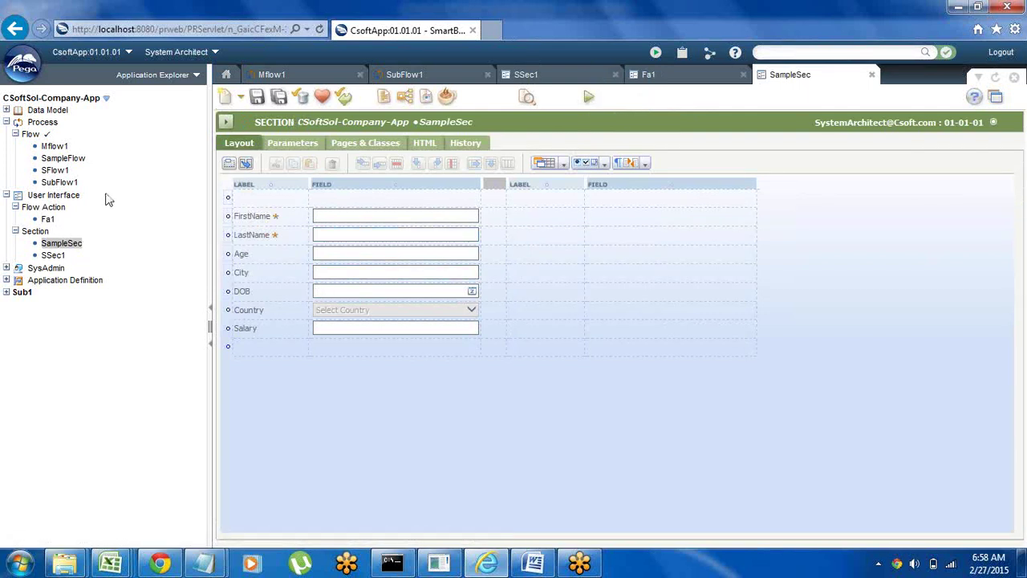
Create a flow action named SamFa for CSoftSol-Company-App, place the SampleSec section in its layout and save it
left_click(243, 99)
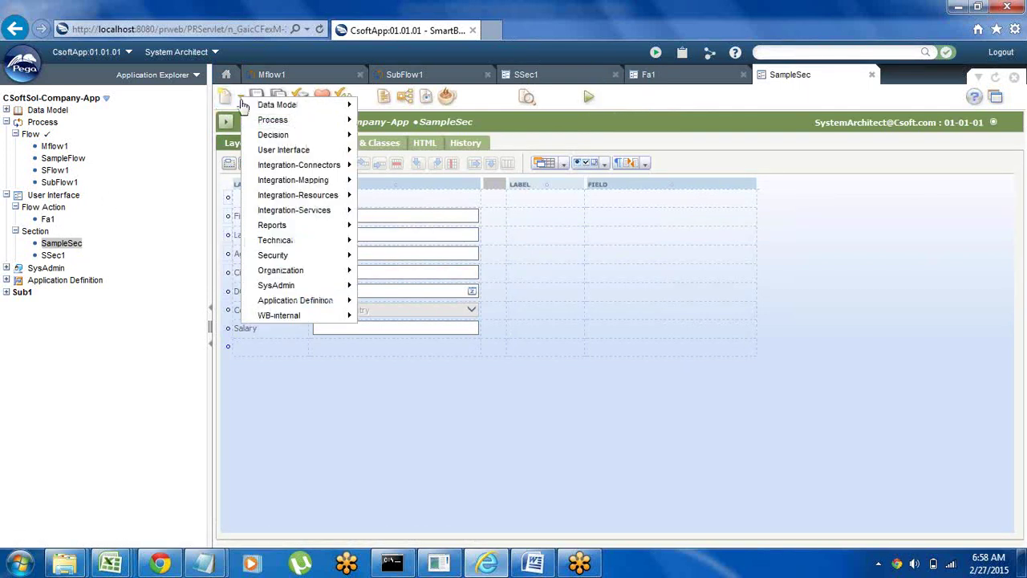
mouse_move(293, 152)
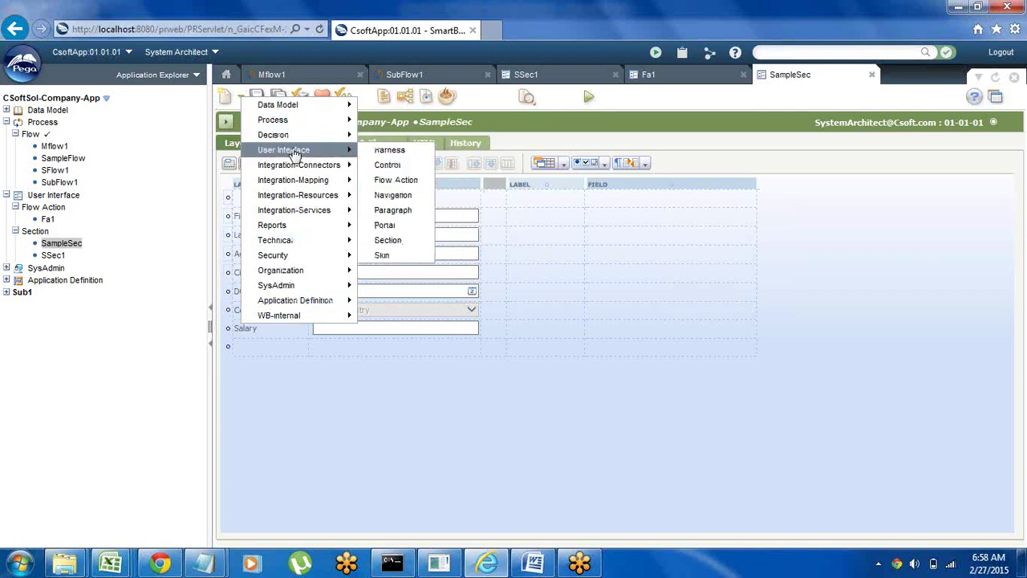
left_click(400, 183)
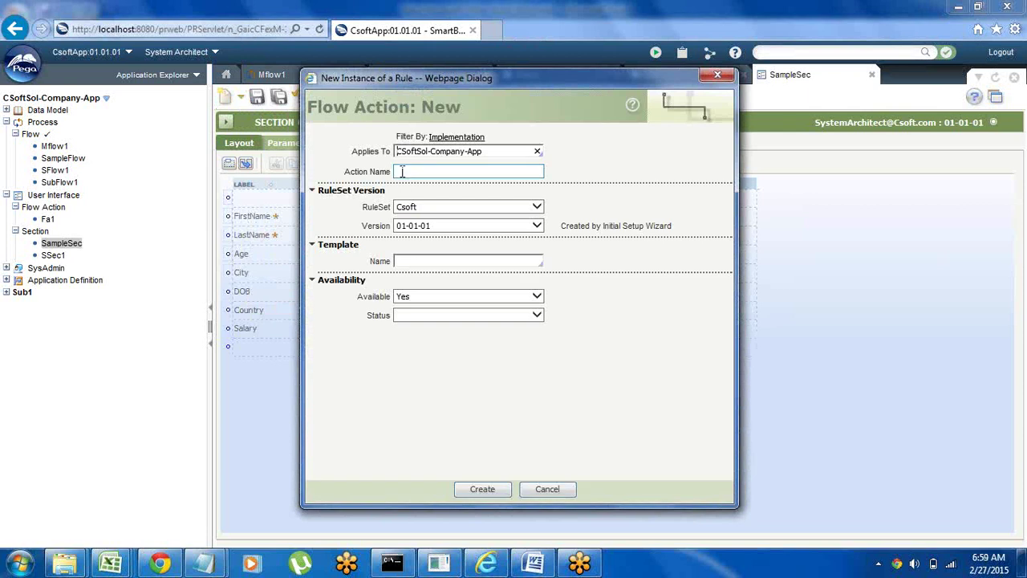
left_click(402, 171)
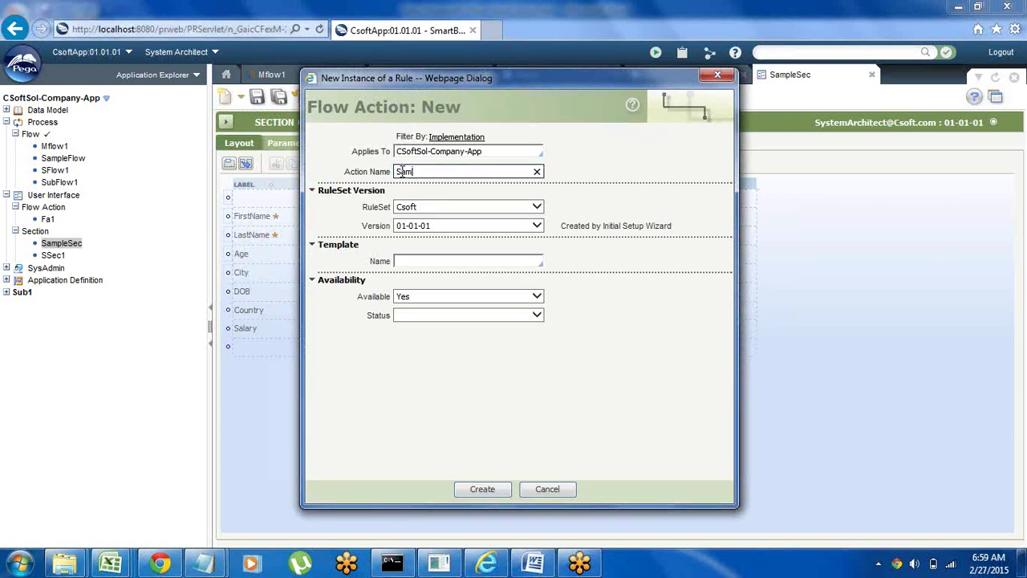
left_click(481, 488)
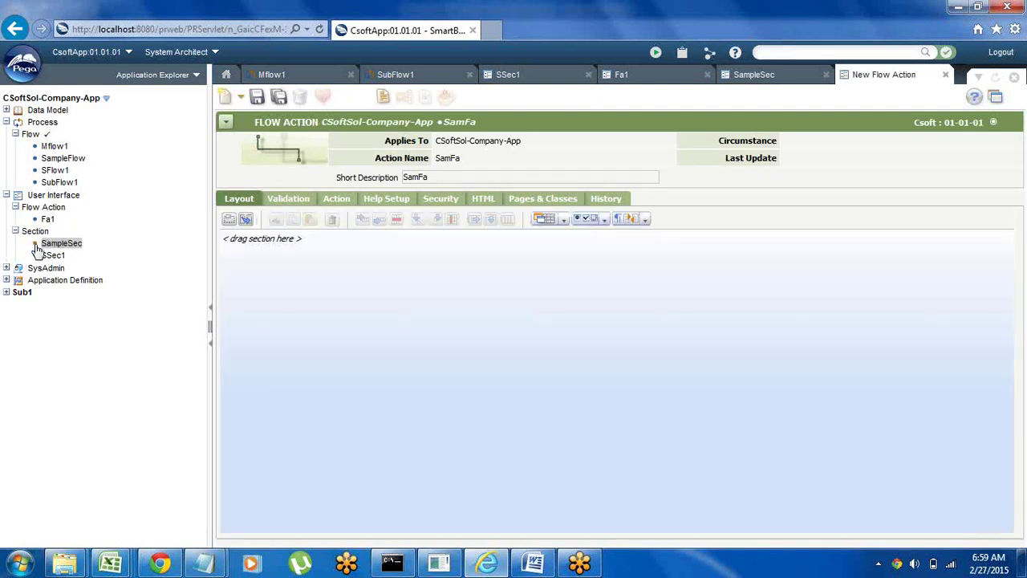
left_click_drag(37, 248, 272, 246)
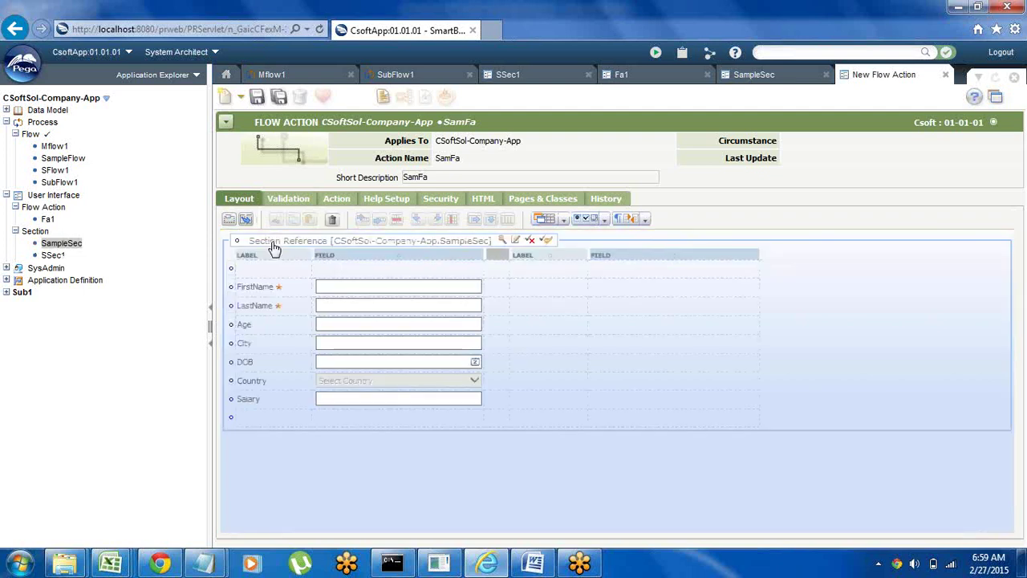
left_click(257, 97)
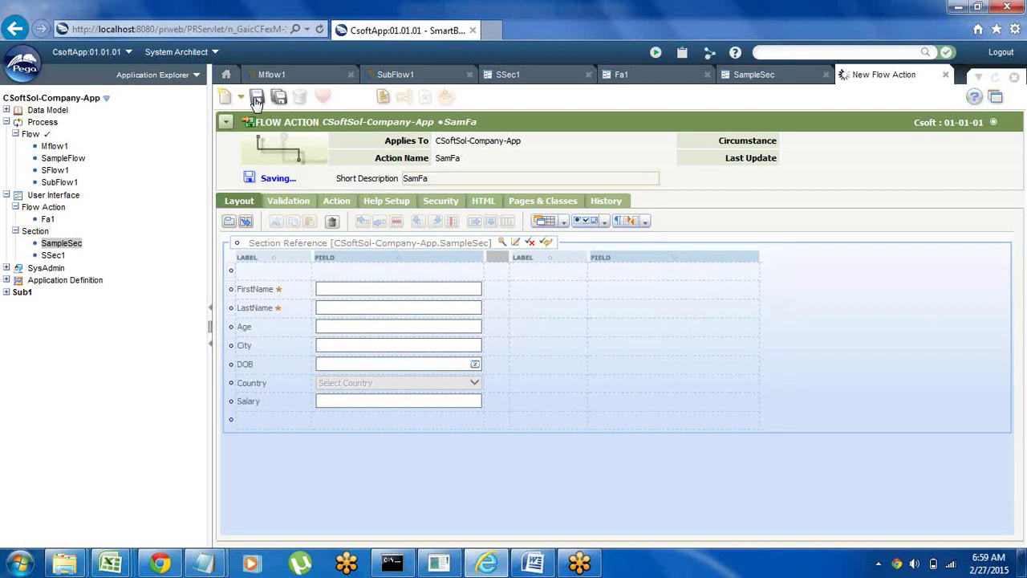
Create a new section named Sec2 for CSoftSol-Company-App in the Csoft ruleset, version 01-01-01
right_click(37, 232)
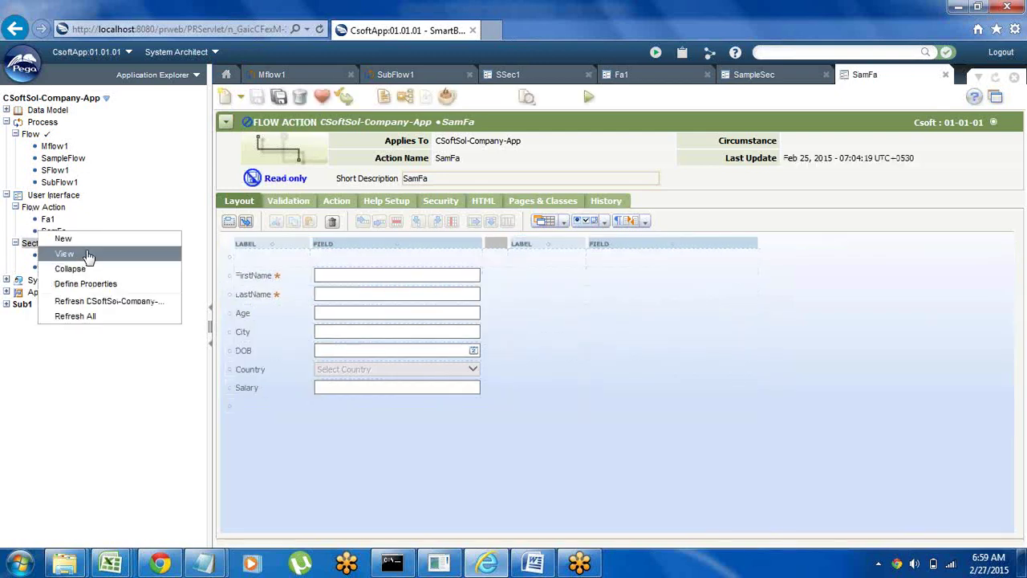
left_click(76, 239)
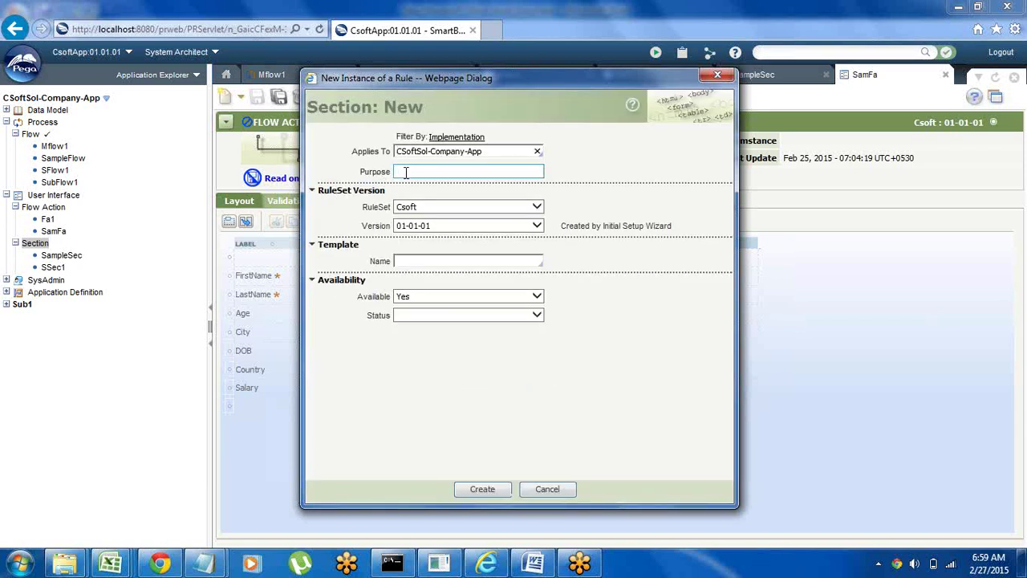
left_click(407, 173)
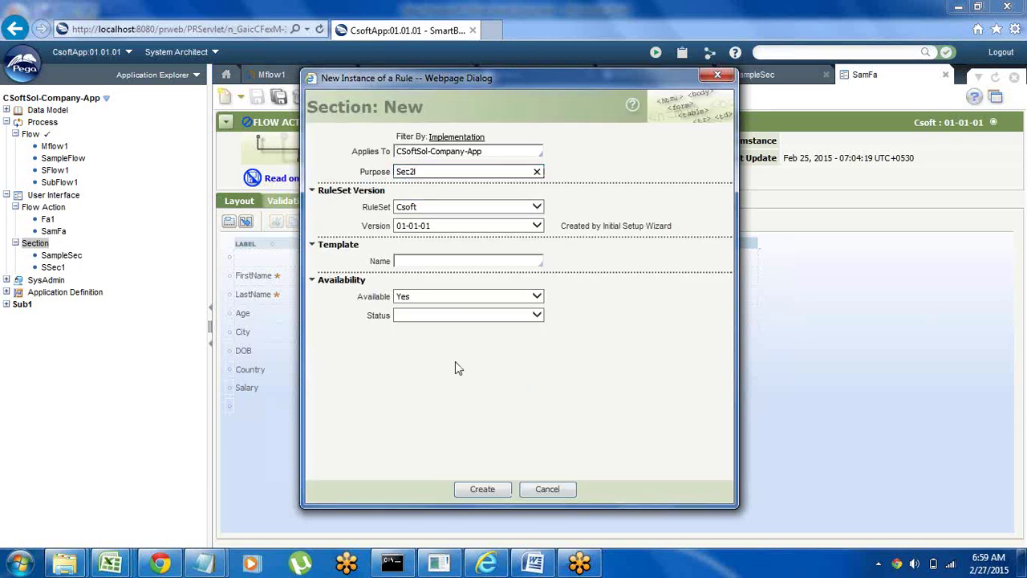
left_click(483, 489)
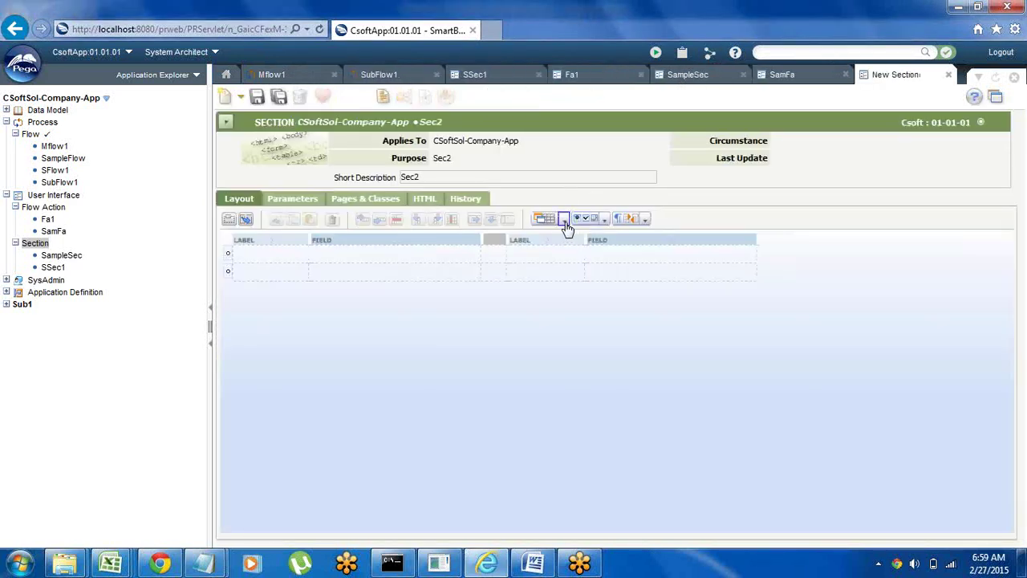
Add a free-form layout with 2 columns and 2 rows below the double layout in Sec2
left_click(565, 224)
left_click(614, 399)
left_click(485, 311)
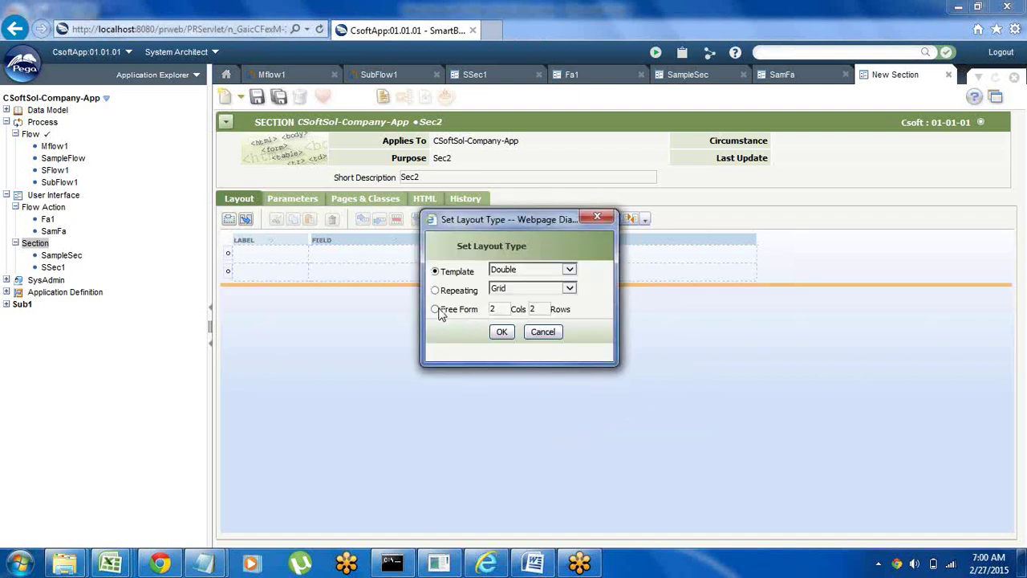
left_click(504, 334)
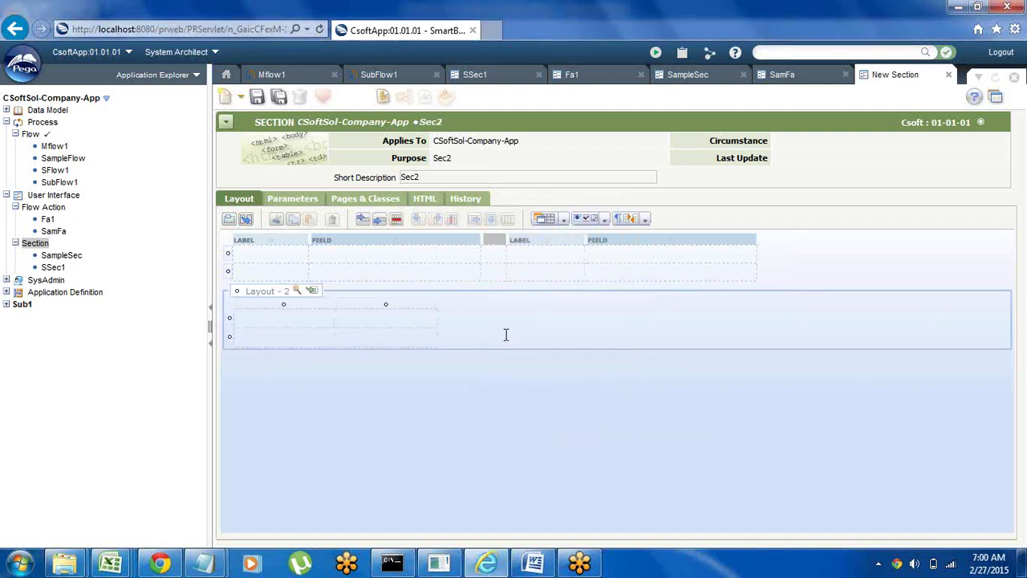
Select the original Smart Layout (Double) above the free-form layout in Sec2
left_click(769, 259)
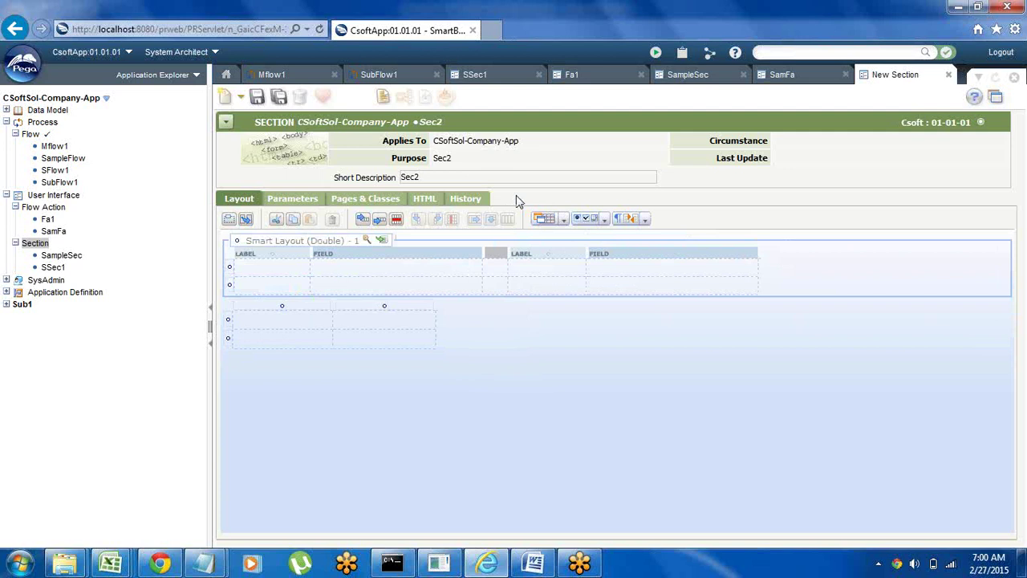
Delete the Smart Layout (Double) from section Sec2 and select the lower second-column cell of the remaining grid
left_click(396, 221)
left_click(365, 283)
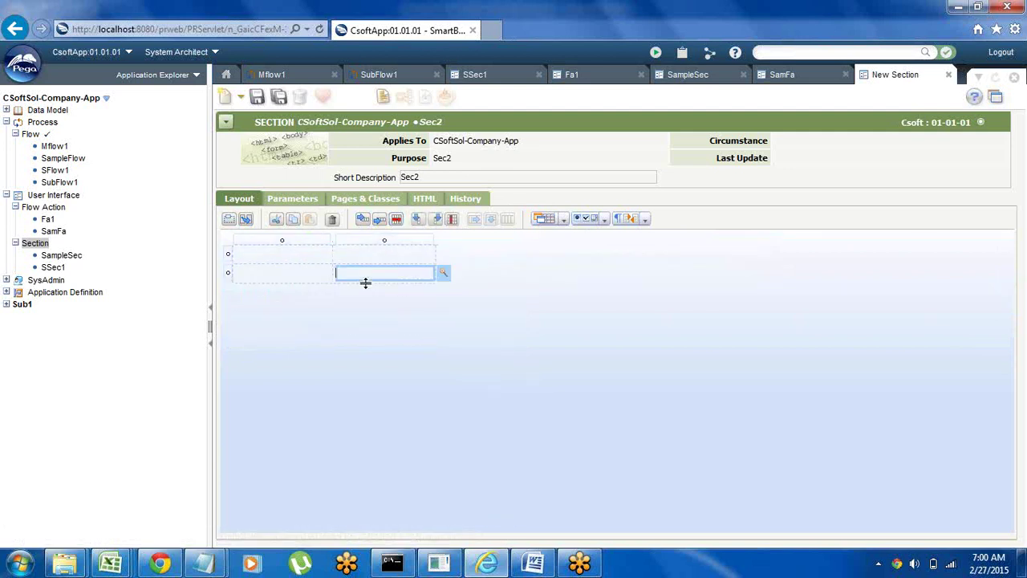
Quick-create a Text property named StudName in the data model of CSoftSol-Company-App
left_click(6, 111)
left_click(14, 122)
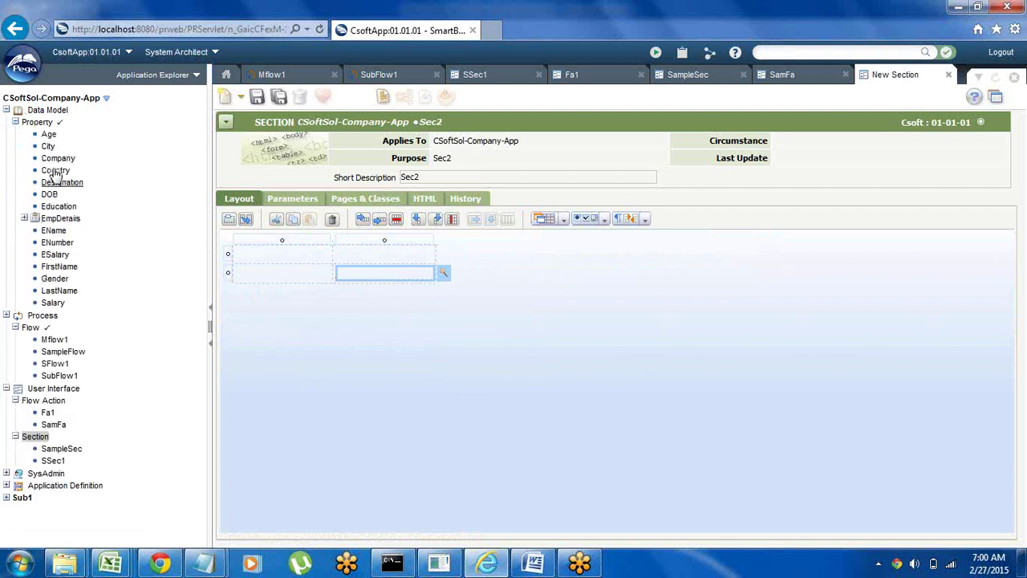
right_click(43, 126)
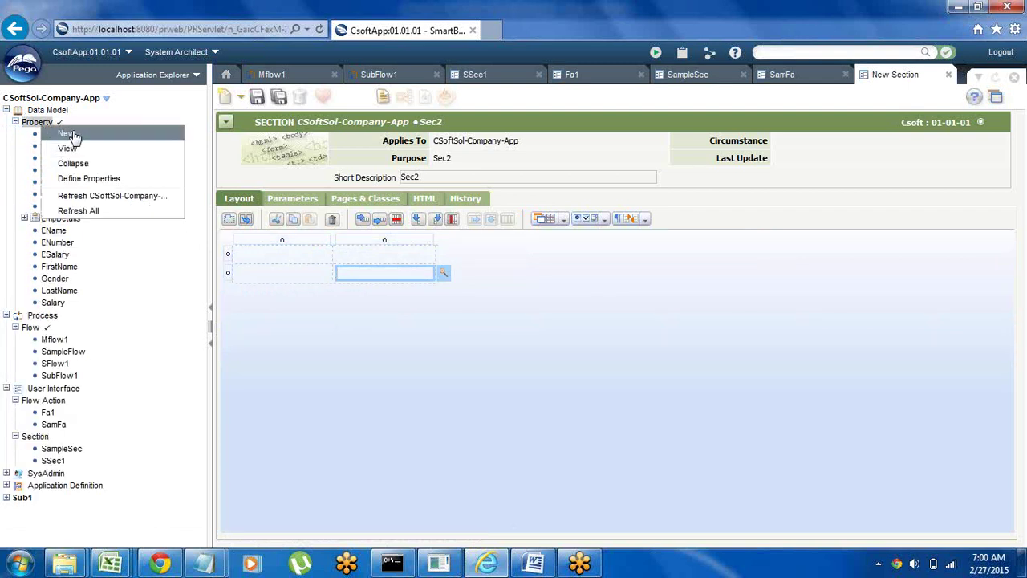
left_click(67, 133)
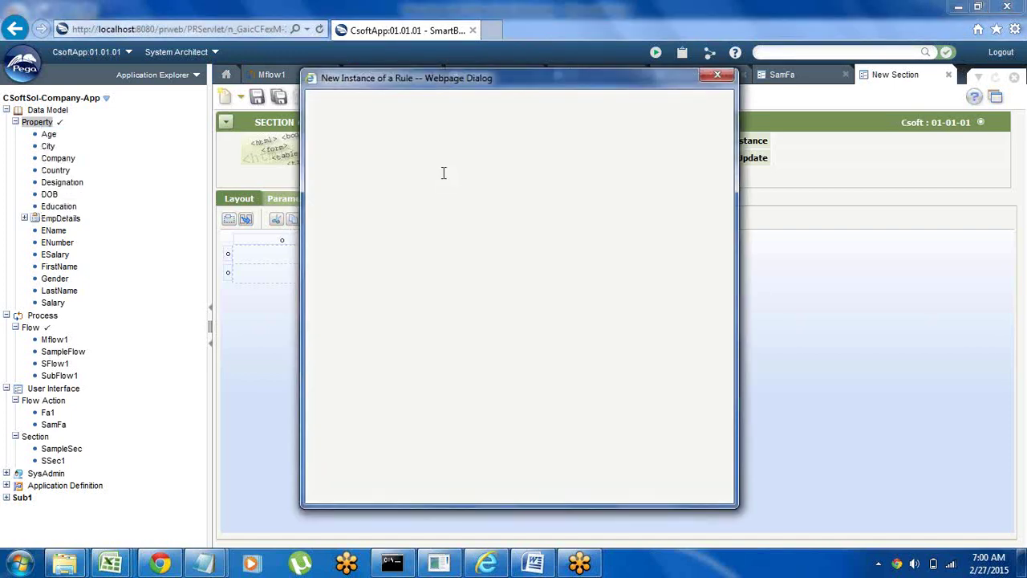
left_click(426, 173)
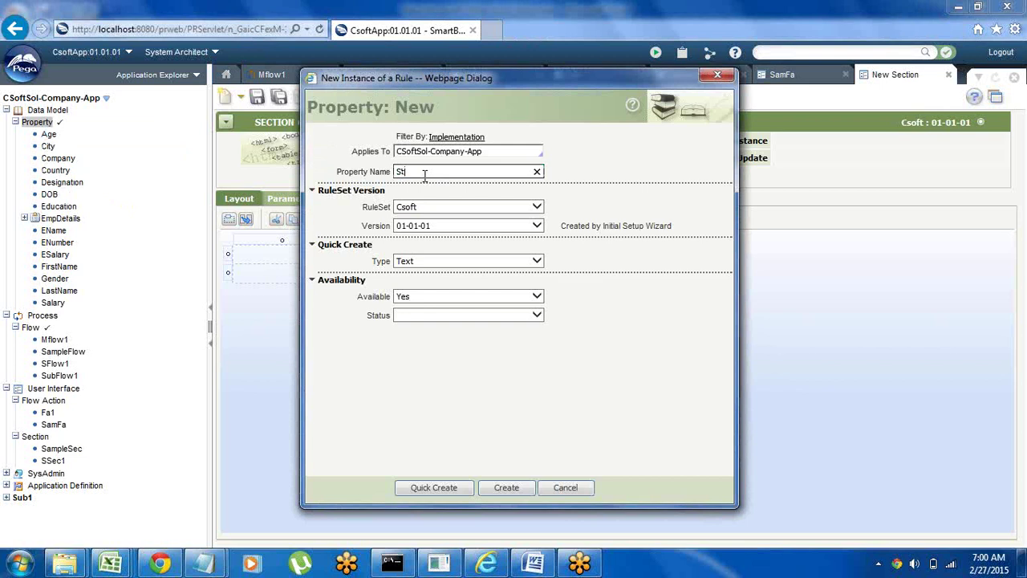
type("StudName")
left_click(423, 493)
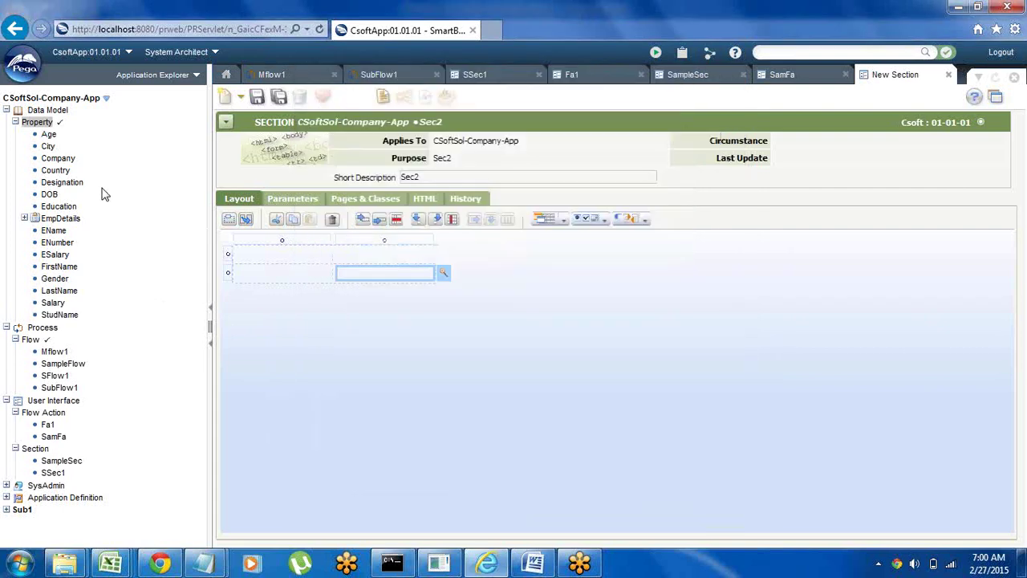
Quick-create a property named StudNo with type Integer in the data model
right_click(37, 122)
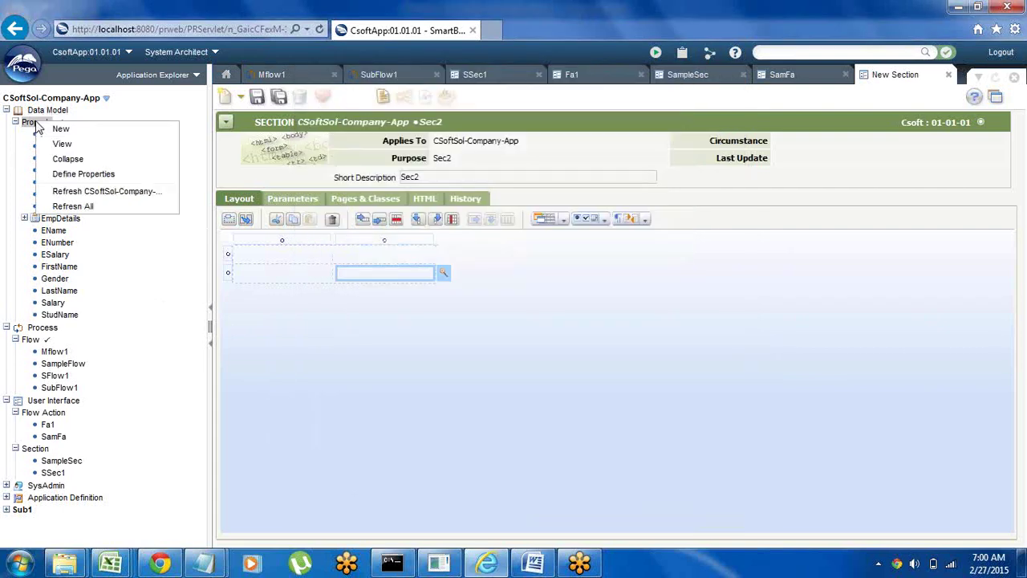
left_click(60, 130)
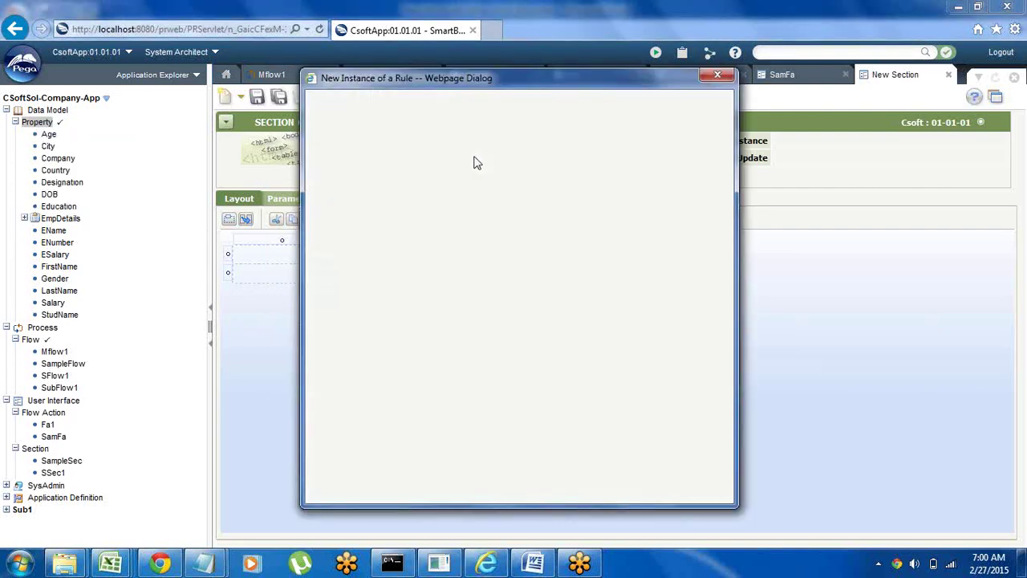
left_click(418, 173)
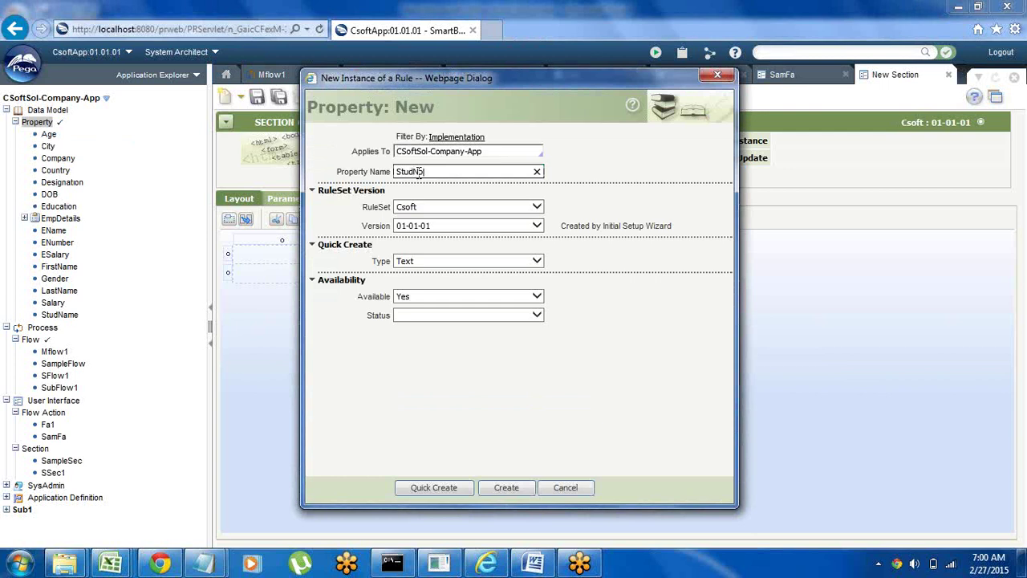
left_click(427, 262)
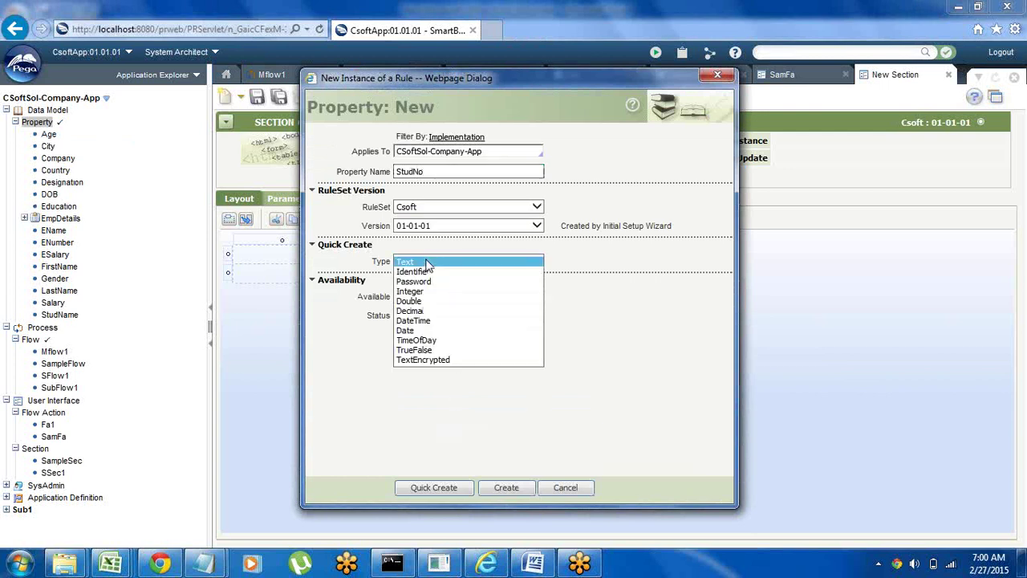
left_click(411, 292)
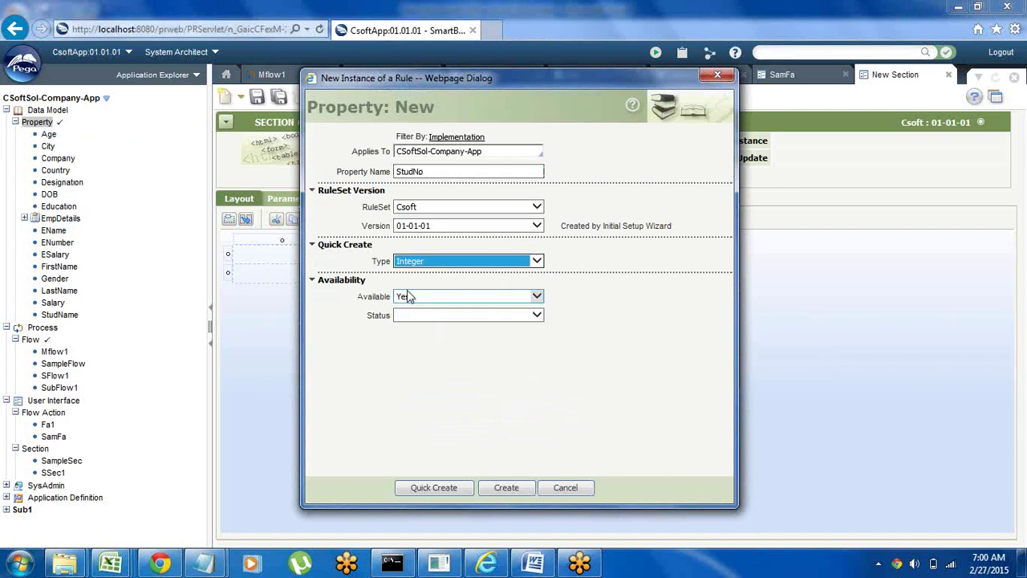
left_click(430, 493)
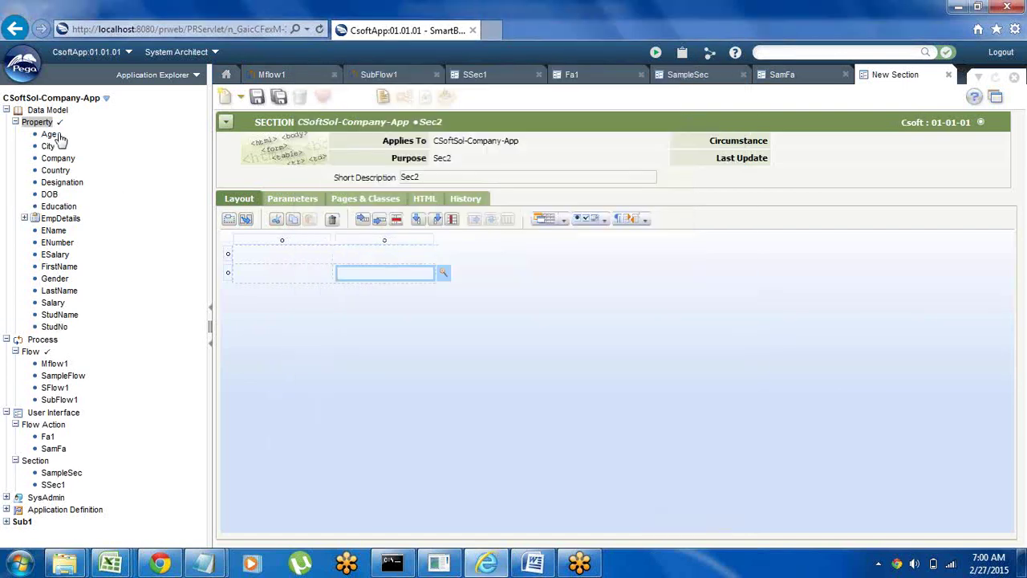
Quick-create a property named Class with type Integer in the data model
right_click(37, 123)
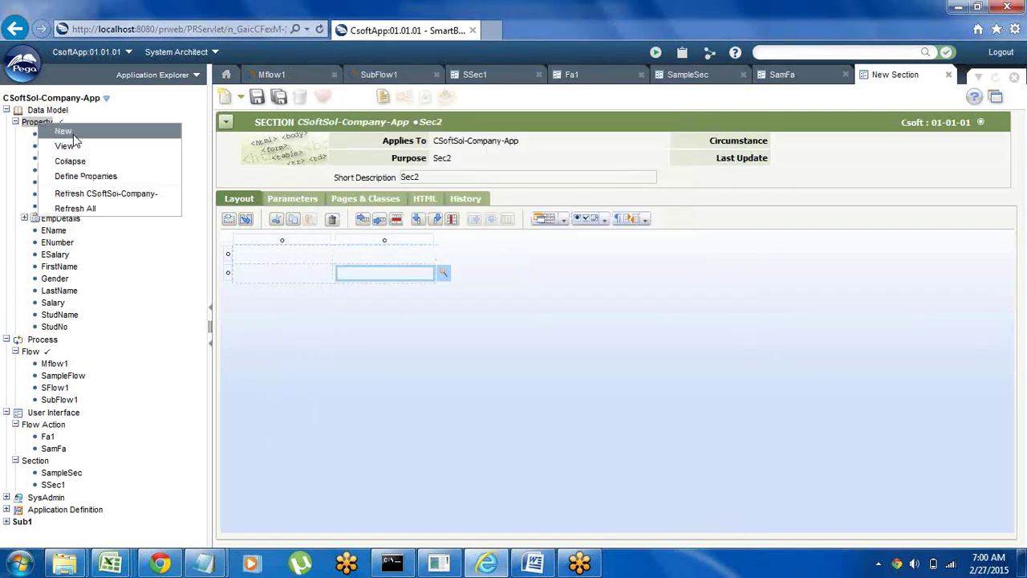
left_click(64, 132)
left_click(419, 172)
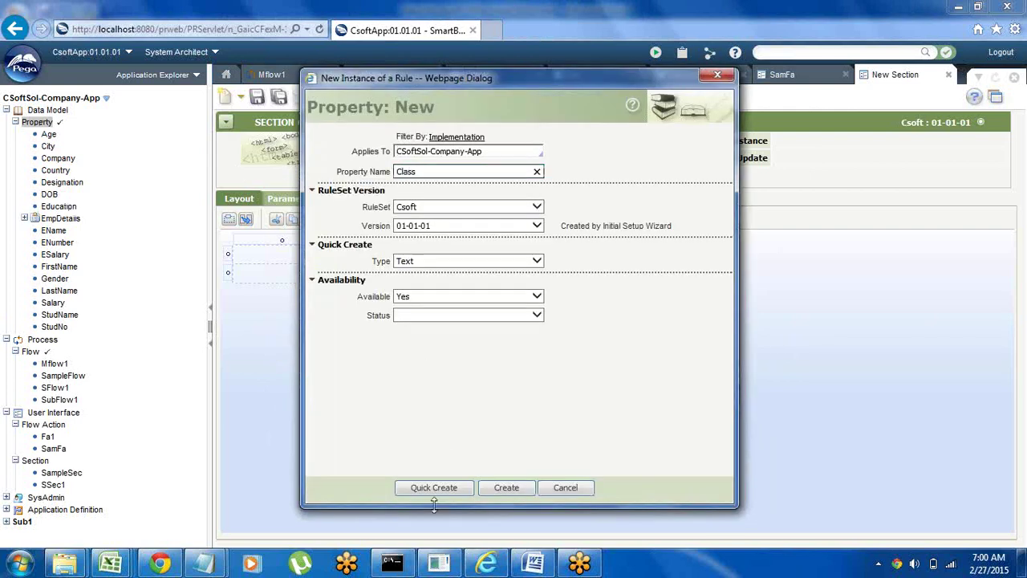
left_click(423, 262)
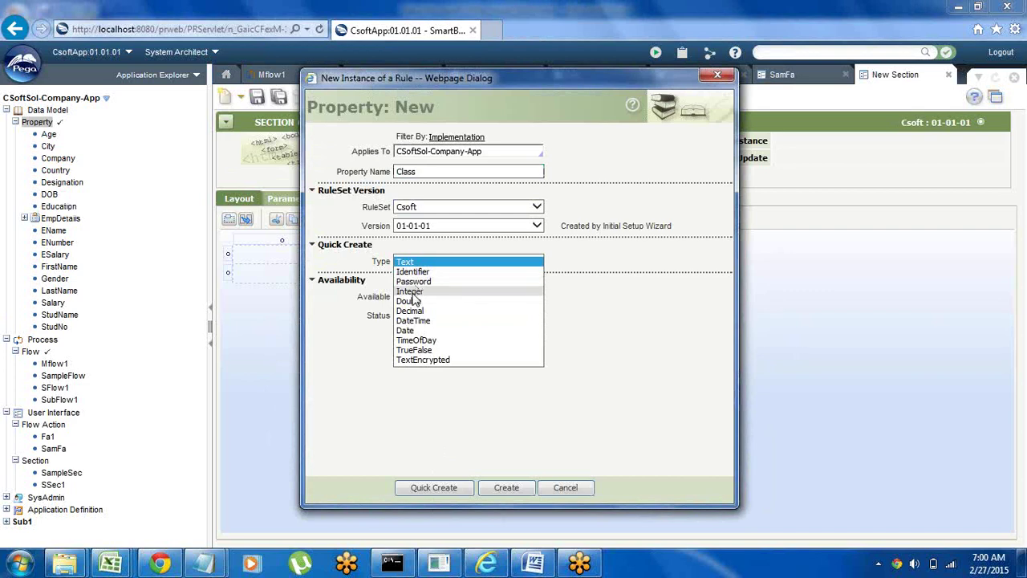
left_click(411, 292)
left_click(424, 488)
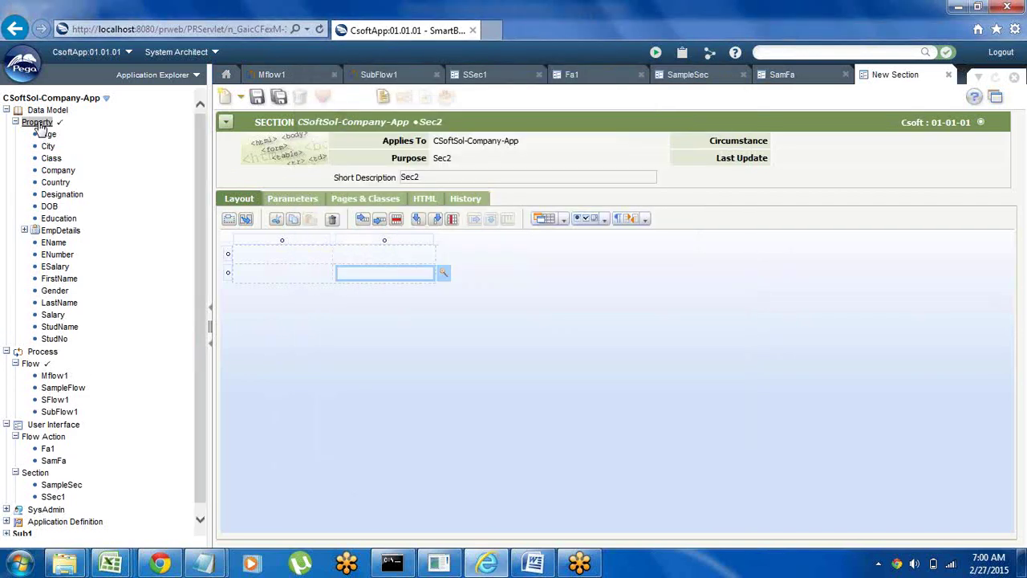
Quick-create a Text property named Grade in the data model
right_click(45, 122)
left_click(68, 132)
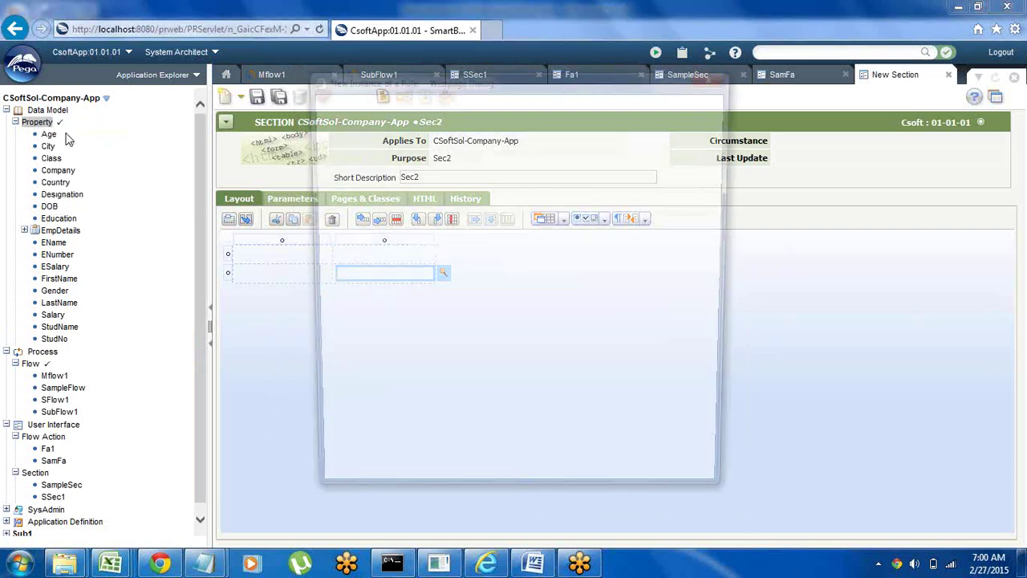
left_click(433, 171)
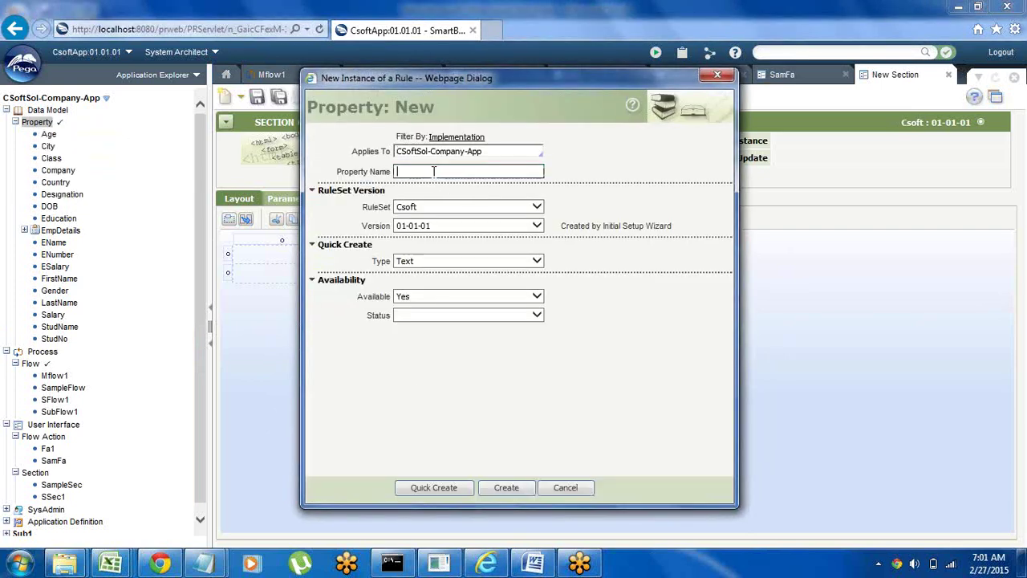
type("Grade!")
left_click(428, 489)
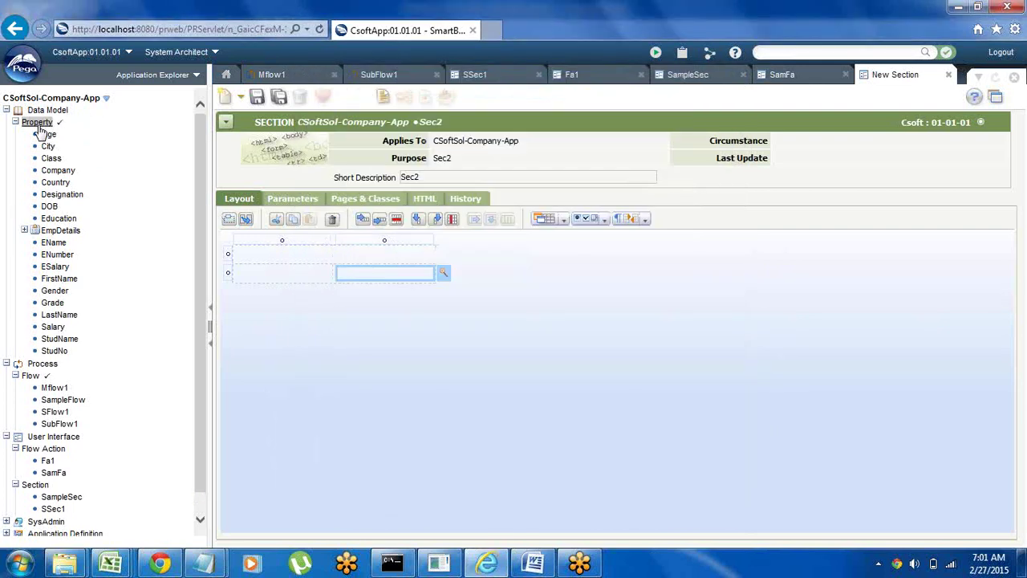
Quick-create a Text property named School in the data model
right_click(39, 124)
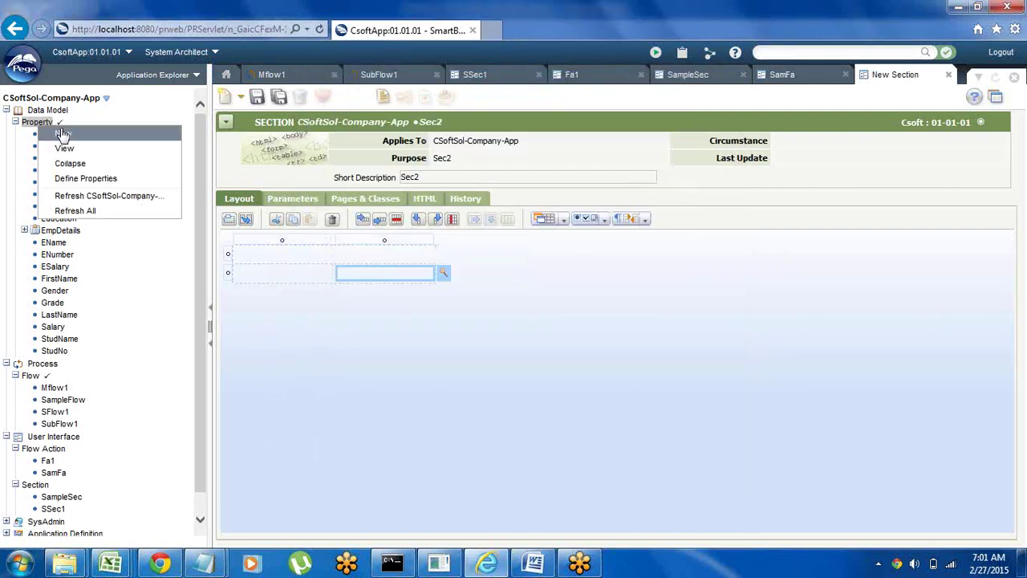
left_click(76, 134)
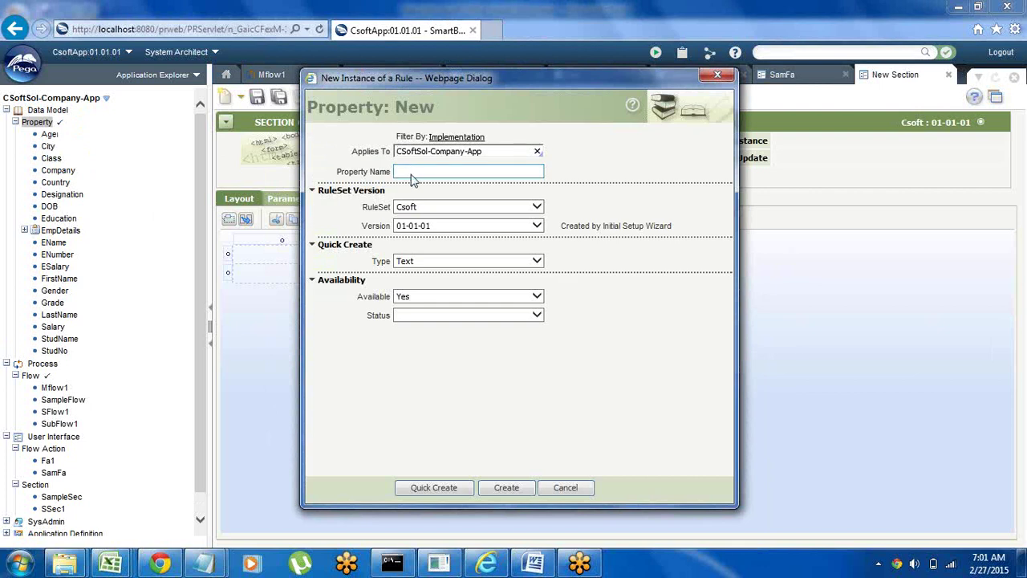
left_click(412, 173)
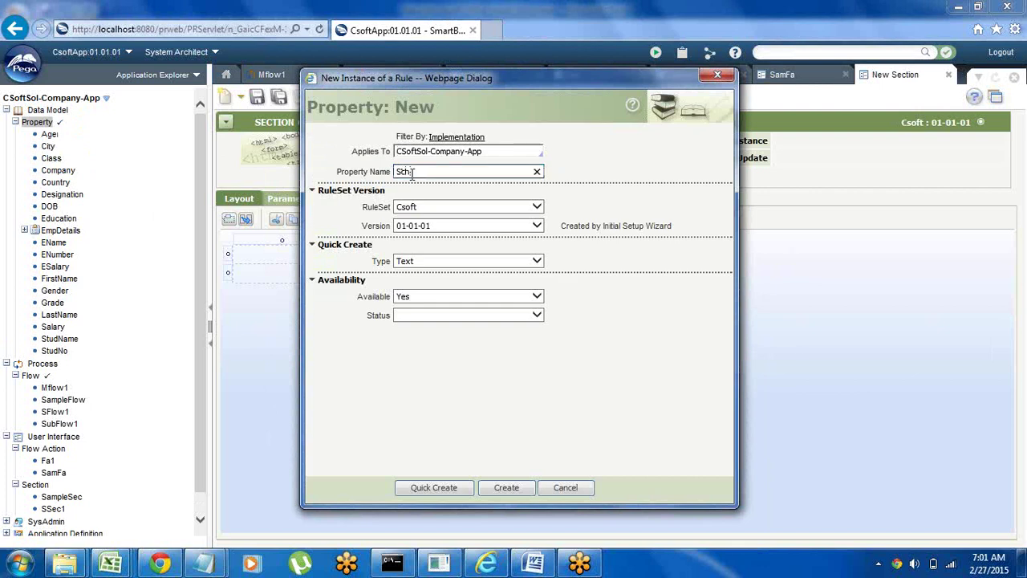
left_click(425, 487)
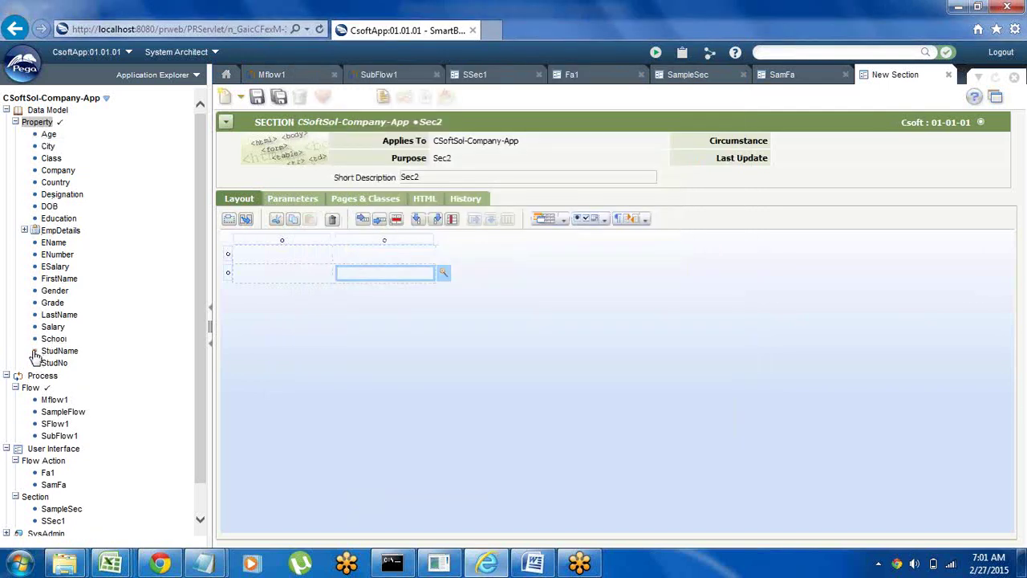
Place the StudName property in the second row of the section grid and insert four empty rows below it
left_click_drag(36, 357, 367, 273)
left_click(376, 224)
left_click(377, 224)
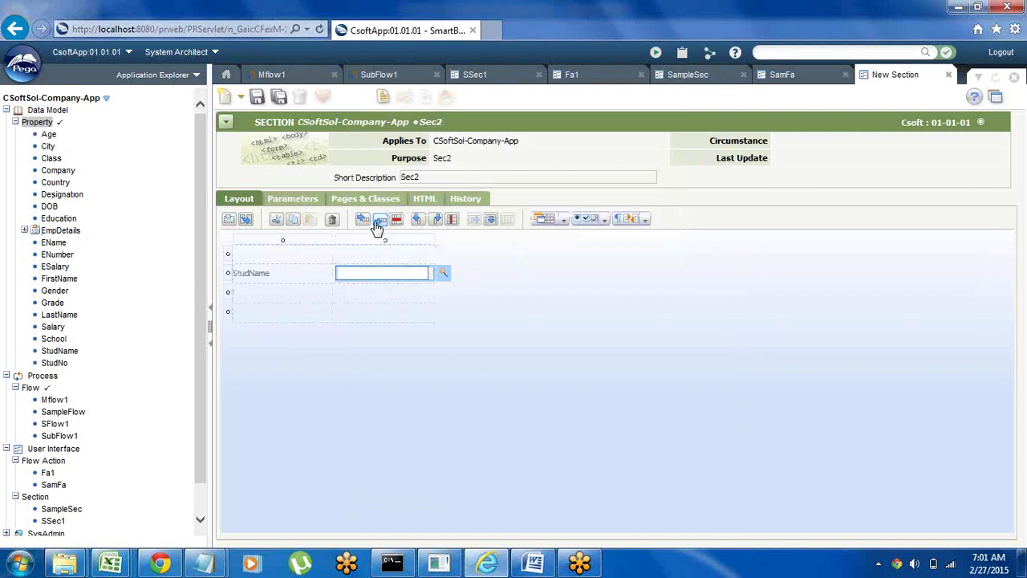
left_click(376, 224)
left_click(376, 226)
Fill the empty rows below StudName with the StudNo, School, Age, Grade and City properties, in that order
left_click_drag(36, 368, 370, 293)
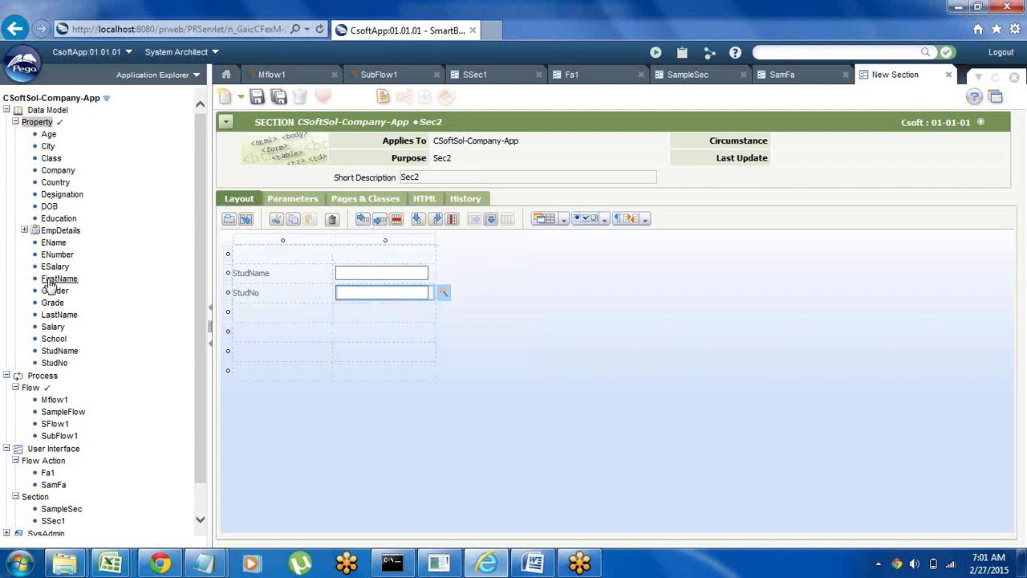
left_click_drag(37, 348, 365, 316)
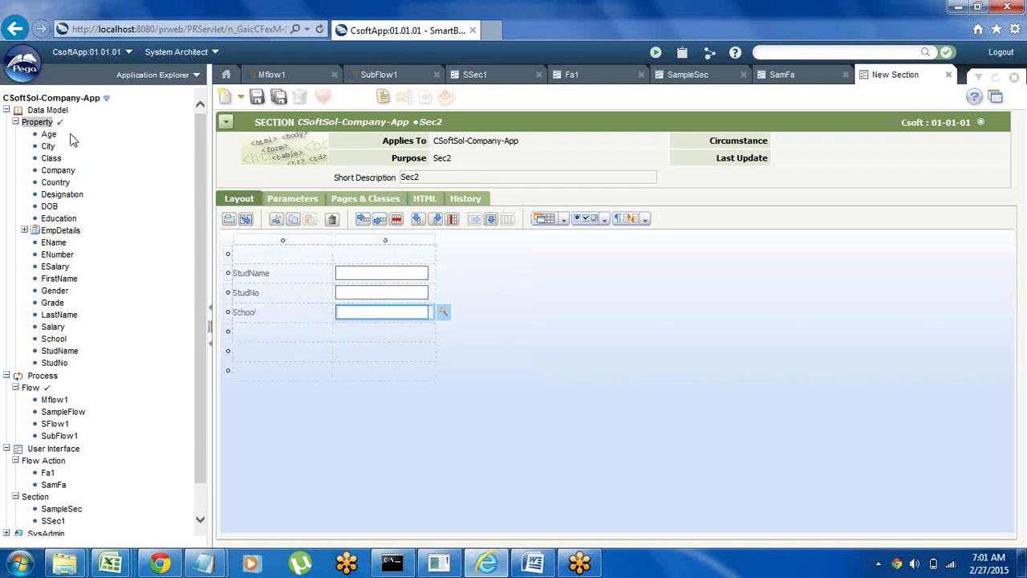
left_click_drag(36, 141, 353, 342)
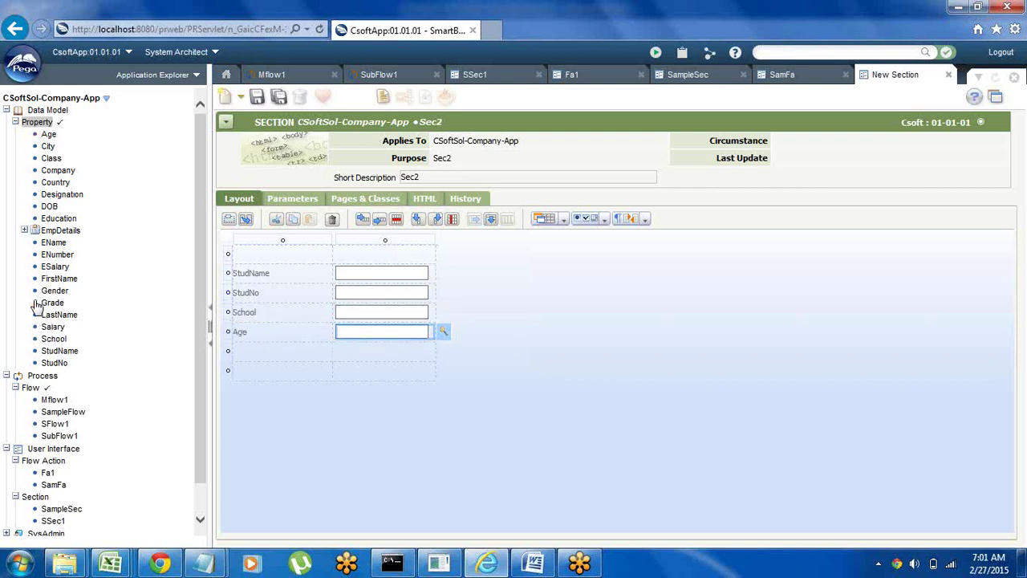
left_click_drag(37, 305, 355, 351)
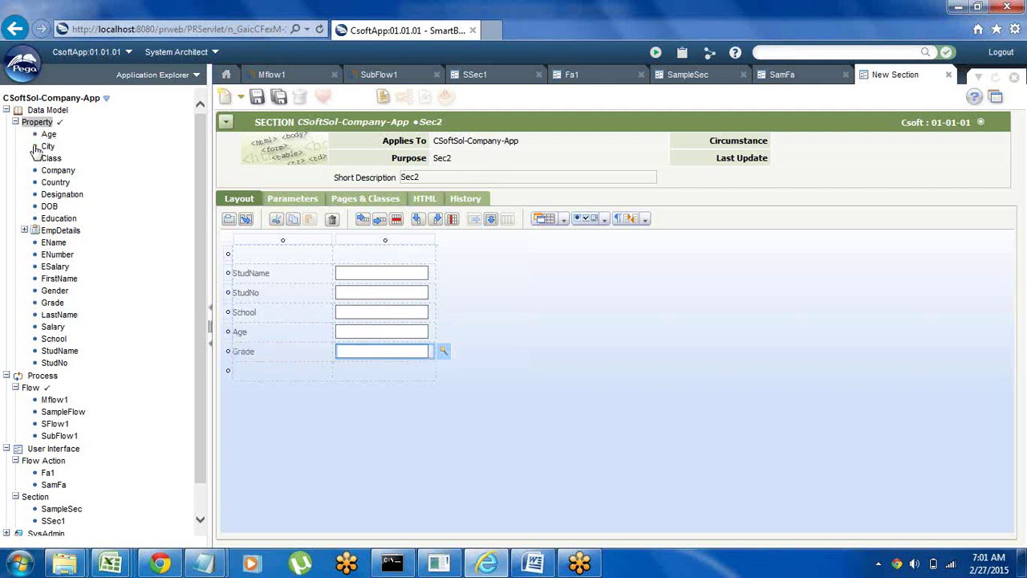
left_click_drag(37, 153, 357, 378)
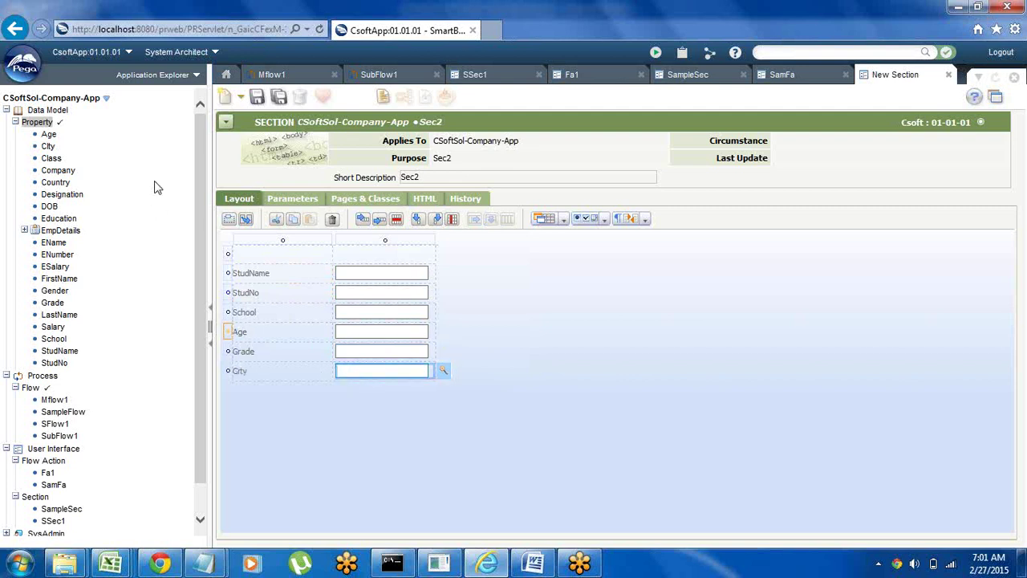
Add the Class and DOB properties in new rows below City and save the Sec2 section
left_click(380, 219)
left_click_drag(44, 158, 356, 390)
left_click_drag(37, 213, 359, 420)
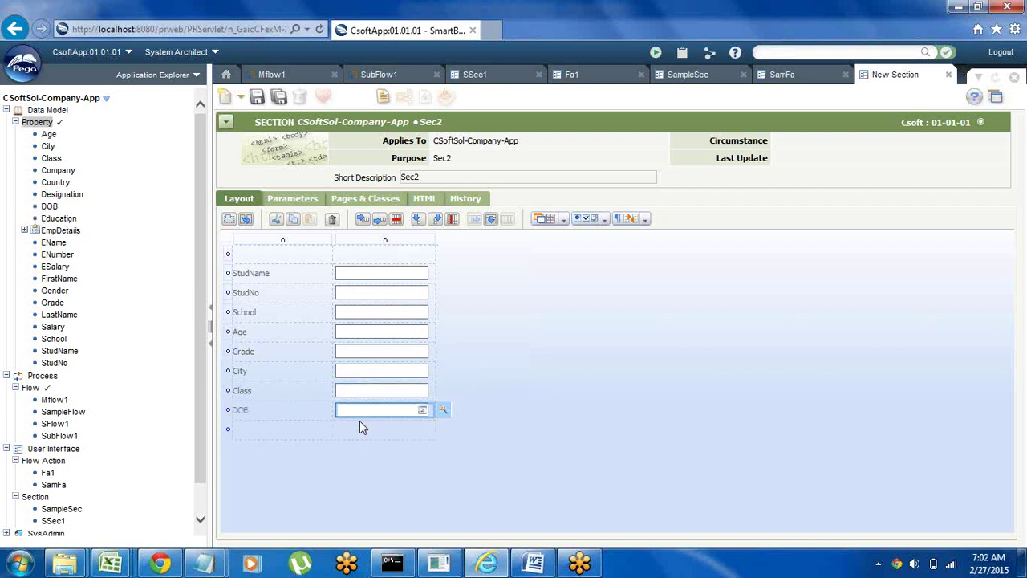
left_click(257, 97)
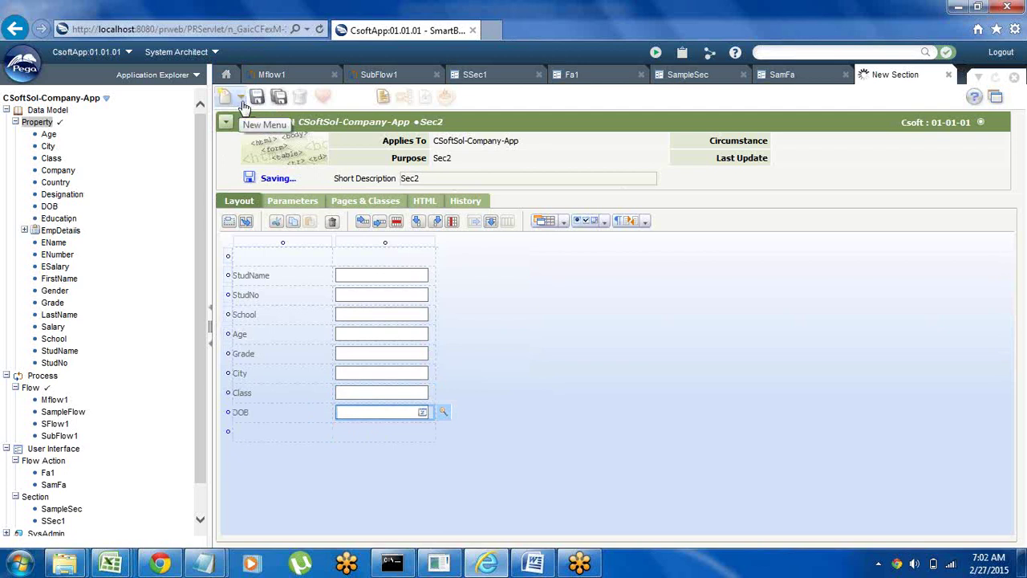
Create a new flow action named StudFa that applies to CSoftSol-Company-App, starting from the open SamFa flow action
left_click(786, 75)
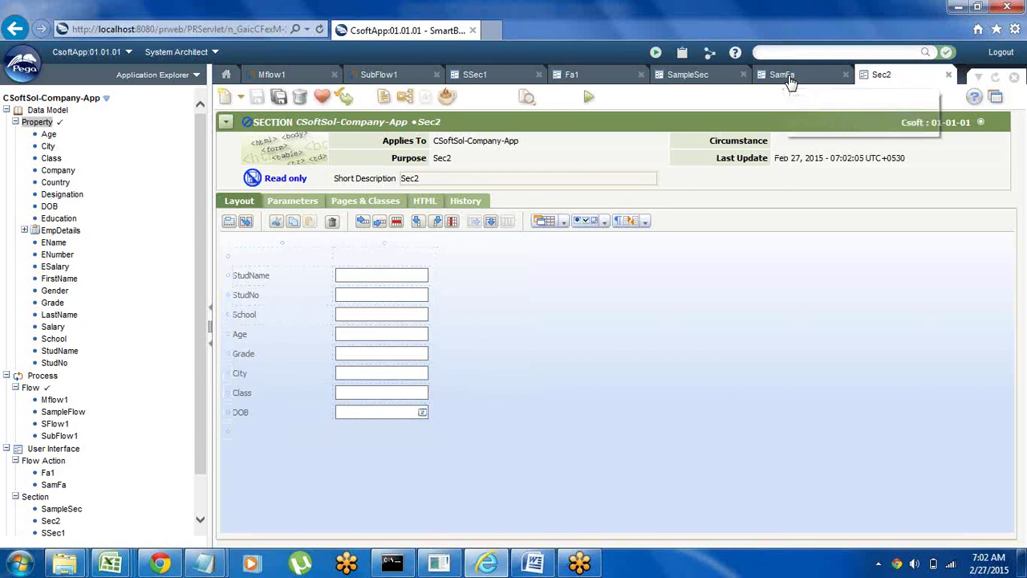
left_click(227, 97)
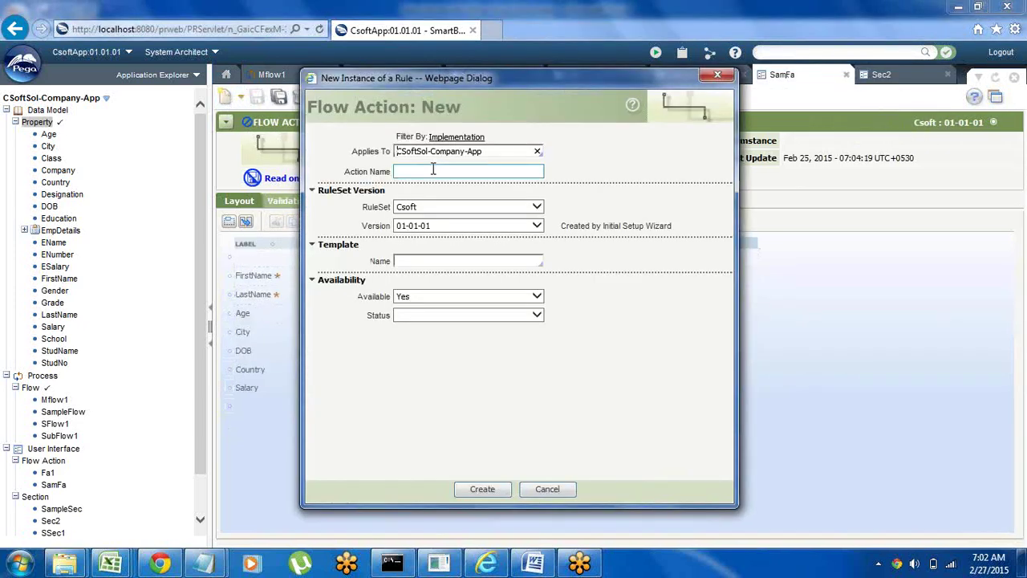
left_click(431, 171)
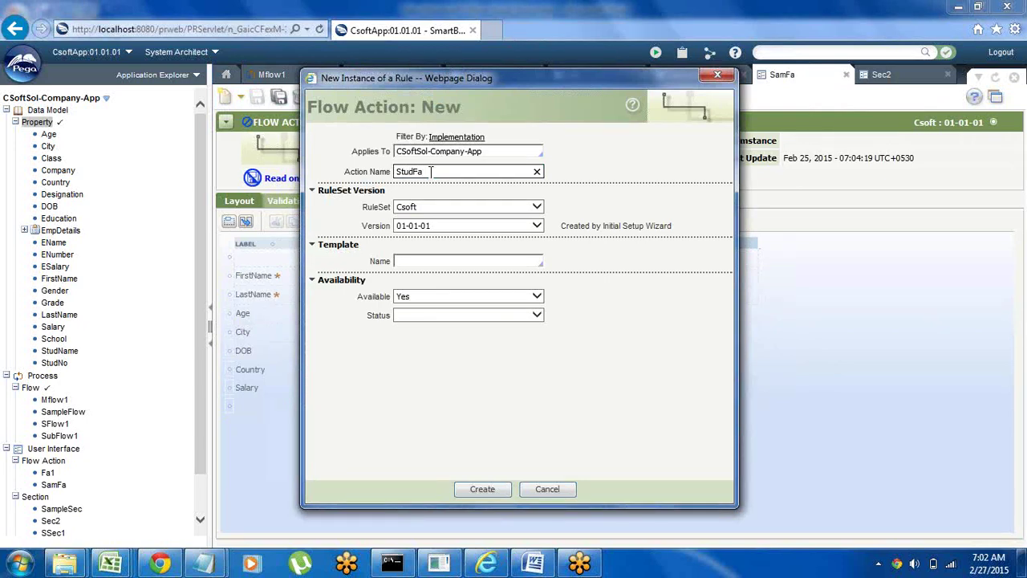
left_click(477, 492)
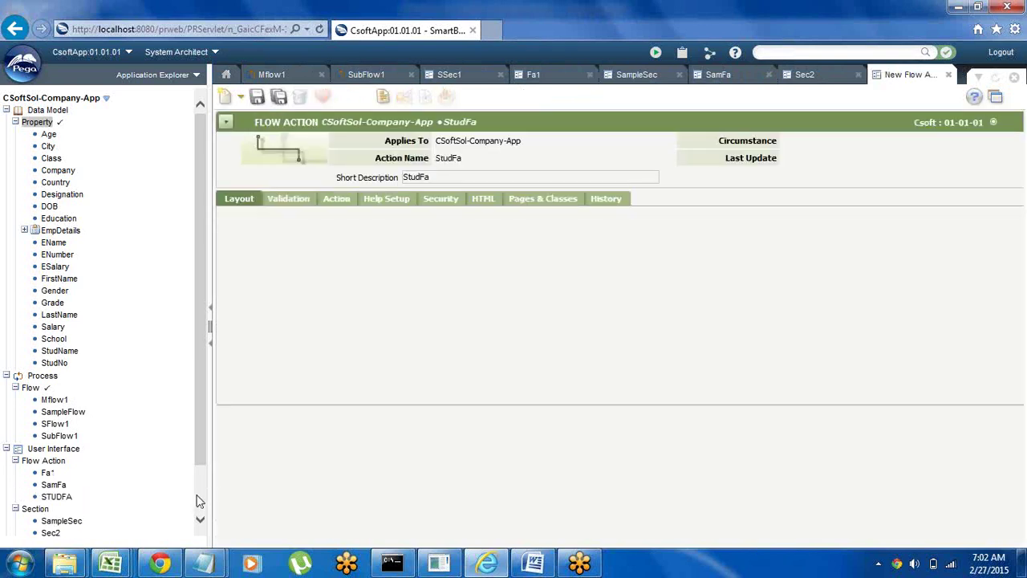
Place the Sec2 section in the layout of the StudFa flow action and save the flow action
scroll(201, 500, "down", 2)
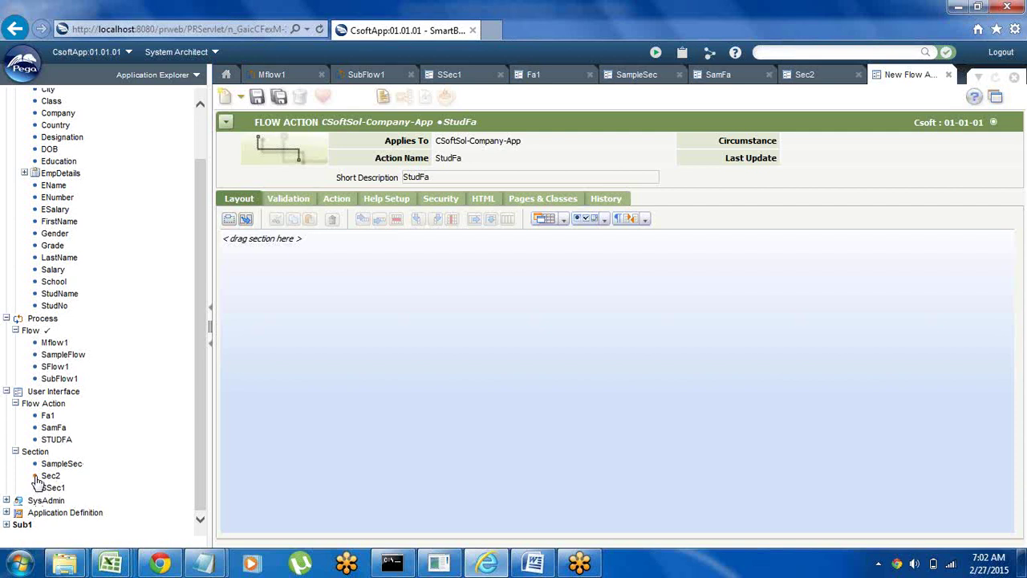
left_click_drag(37, 480, 267, 243)
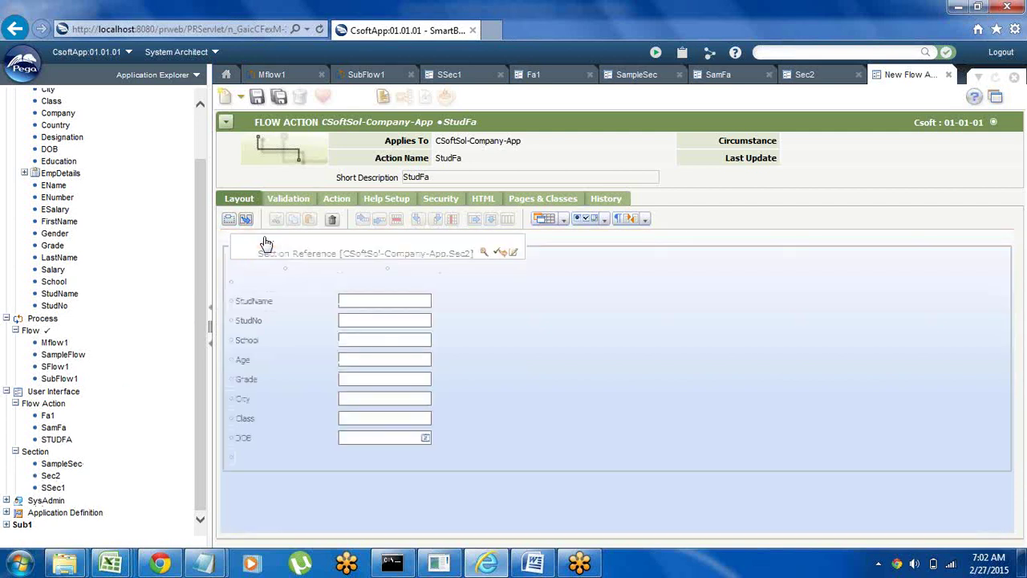
left_click(257, 97)
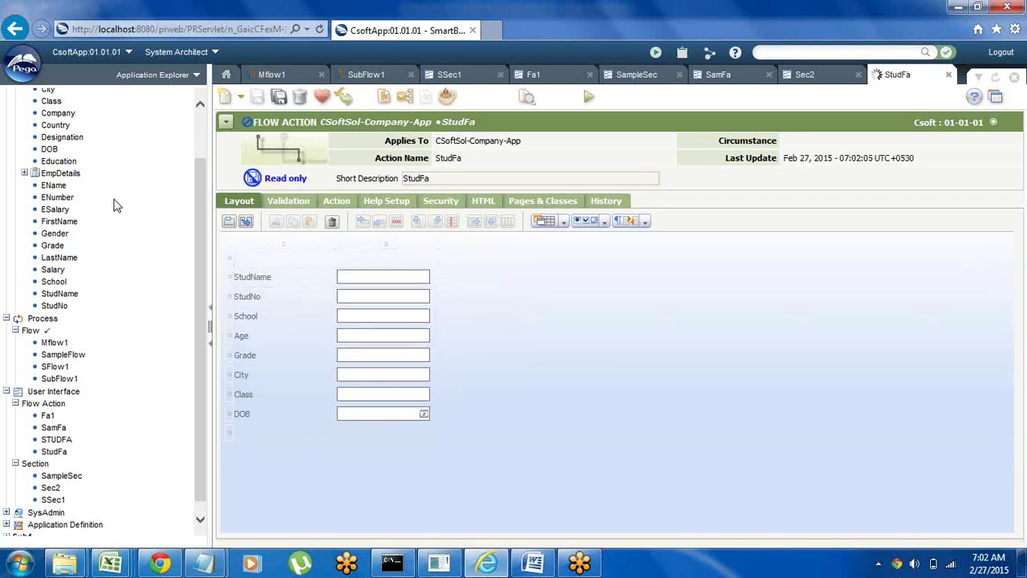
Refresh the Application Explorer tree and close the open StudFa, Sec2, SamFa, SampleSec, Fa1 and SSec1 rules
right_click(114, 201)
left_click(171, 287)
left_click(952, 76)
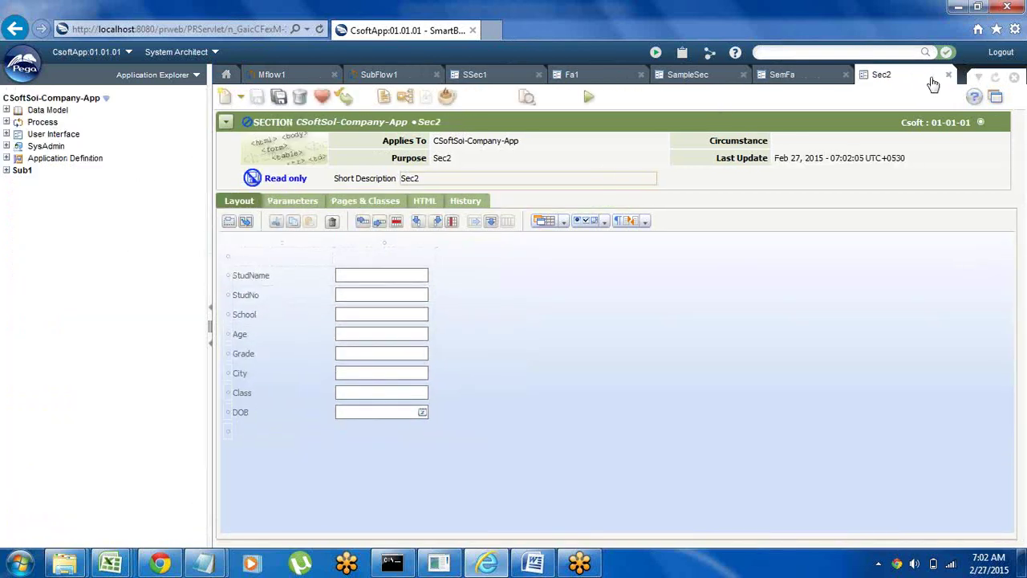
left_click(949, 76)
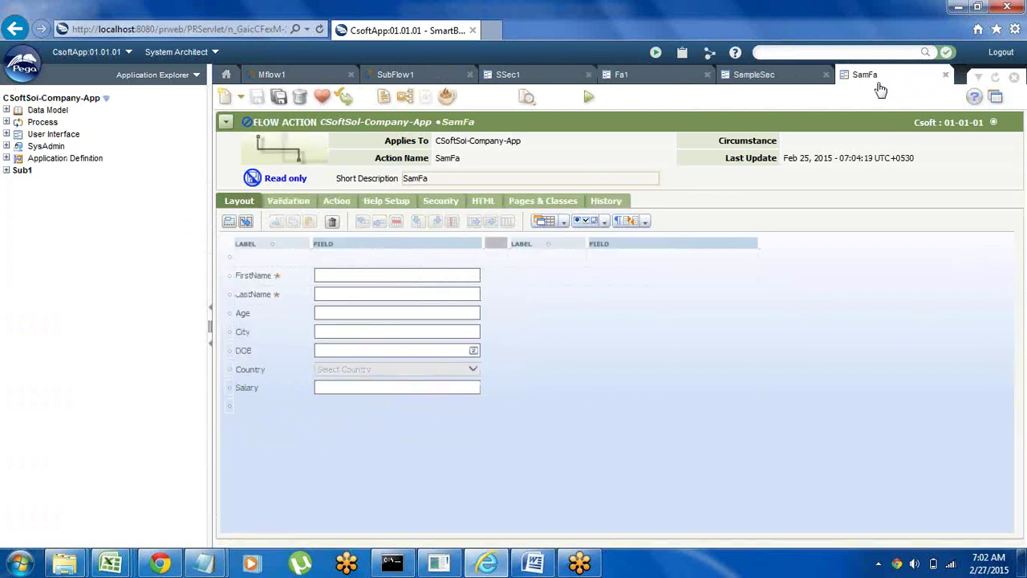
left_click(945, 77)
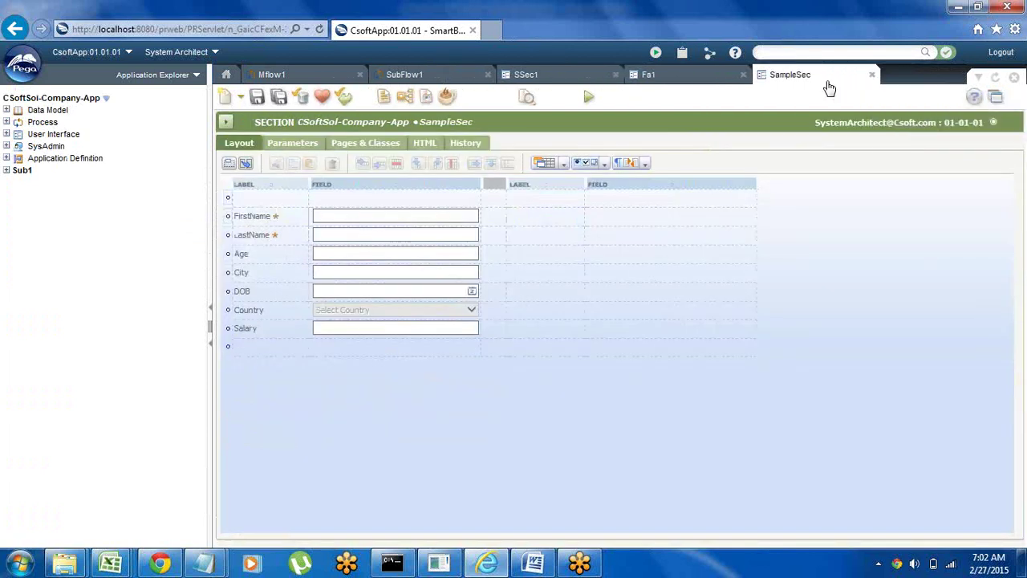
left_click(871, 75)
left_click(744, 76)
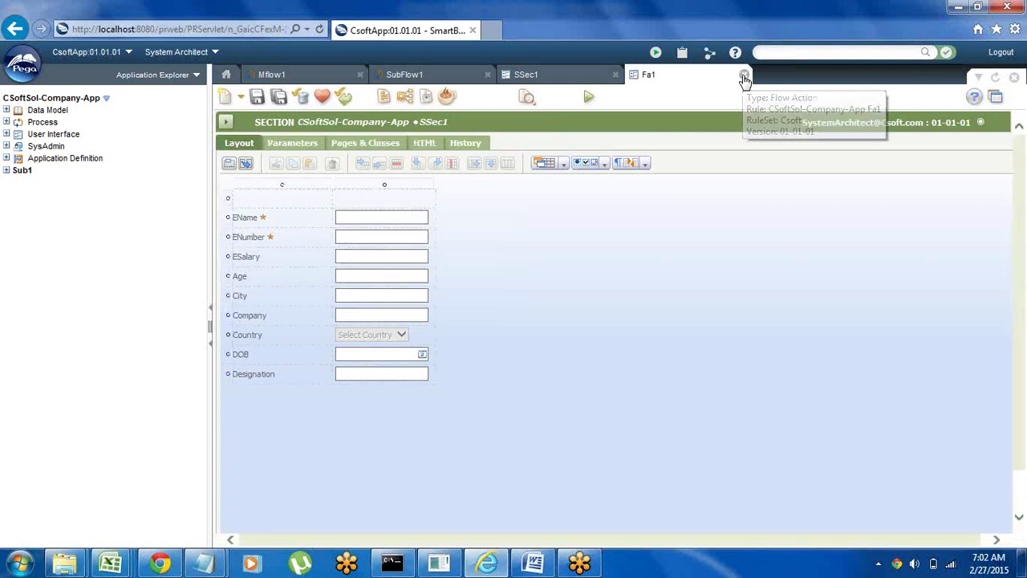
left_click(617, 76)
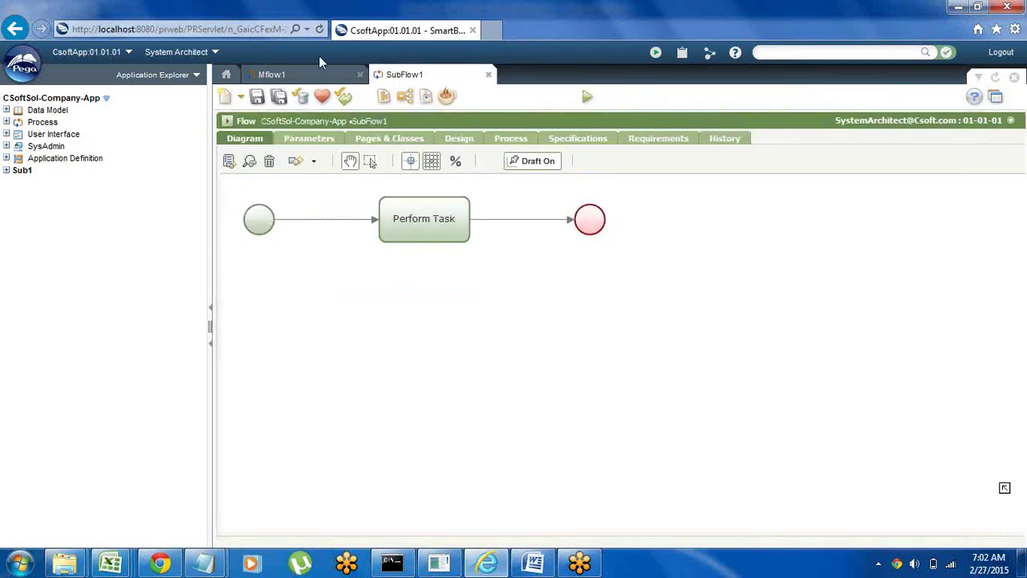
Open the SampleFlow flow from the Process rules of the CSoftSol-Company-App class
left_click(298, 75)
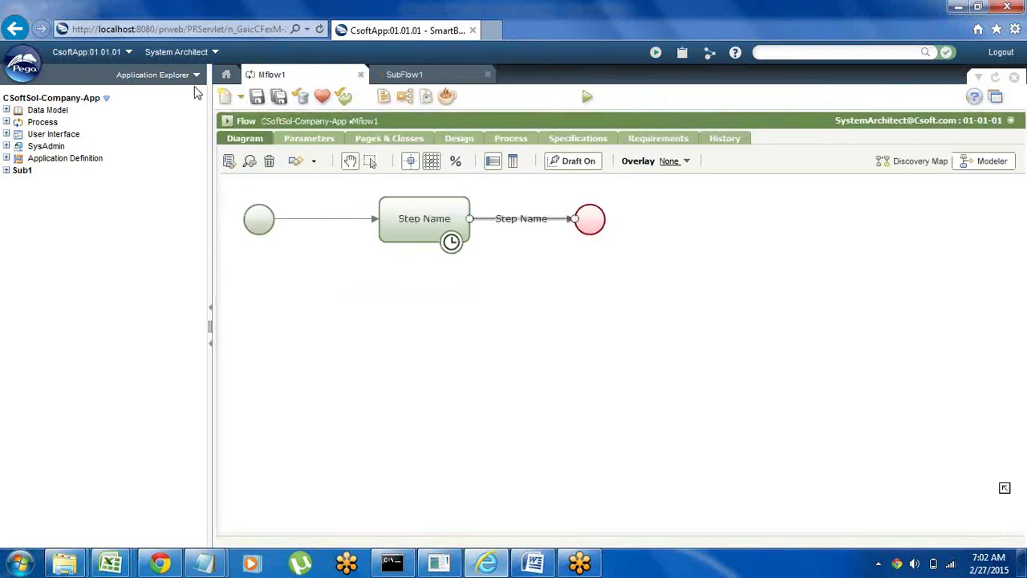
left_click(6, 122)
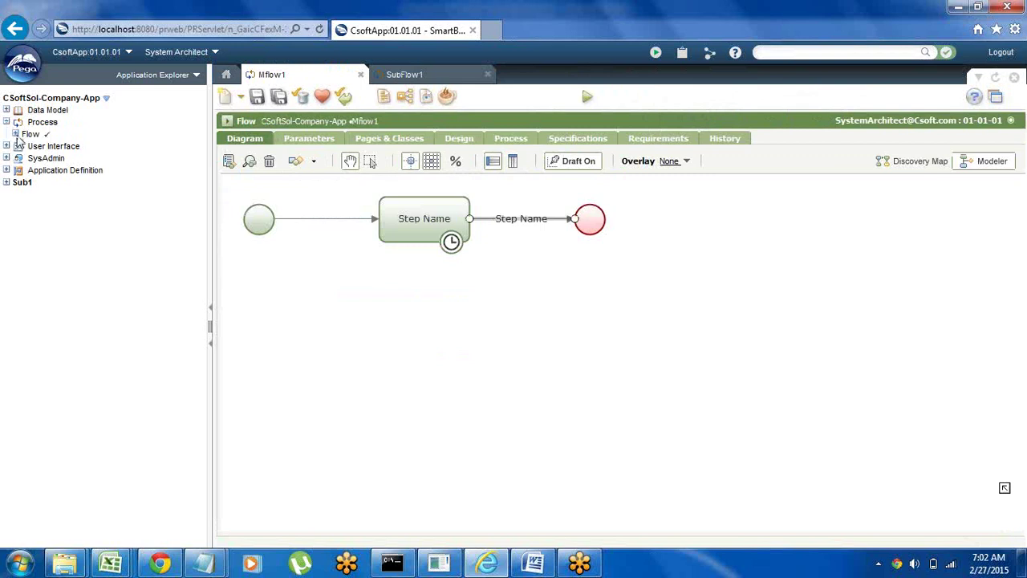
right_click(29, 135)
left_click(16, 135)
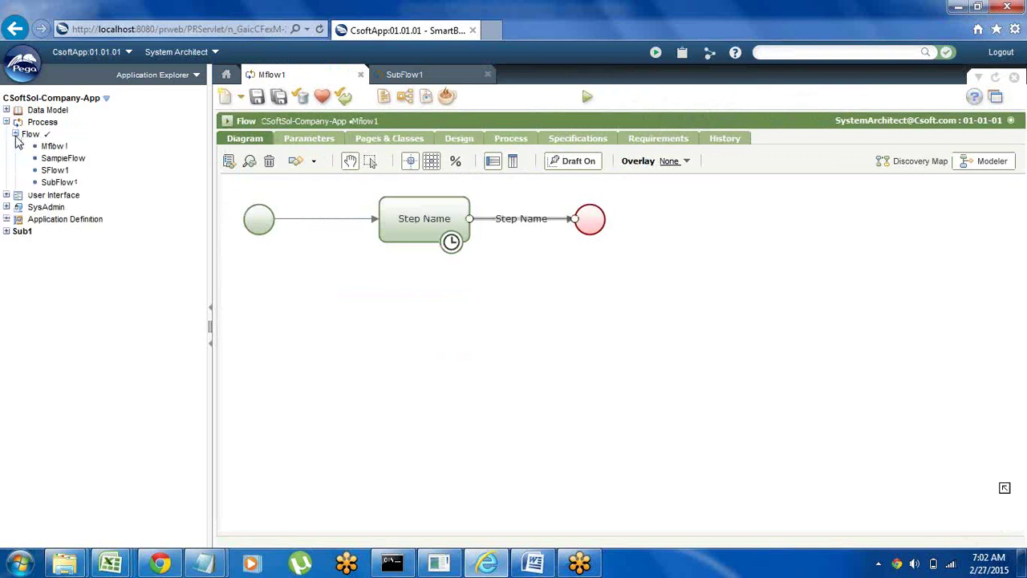
left_click(67, 159)
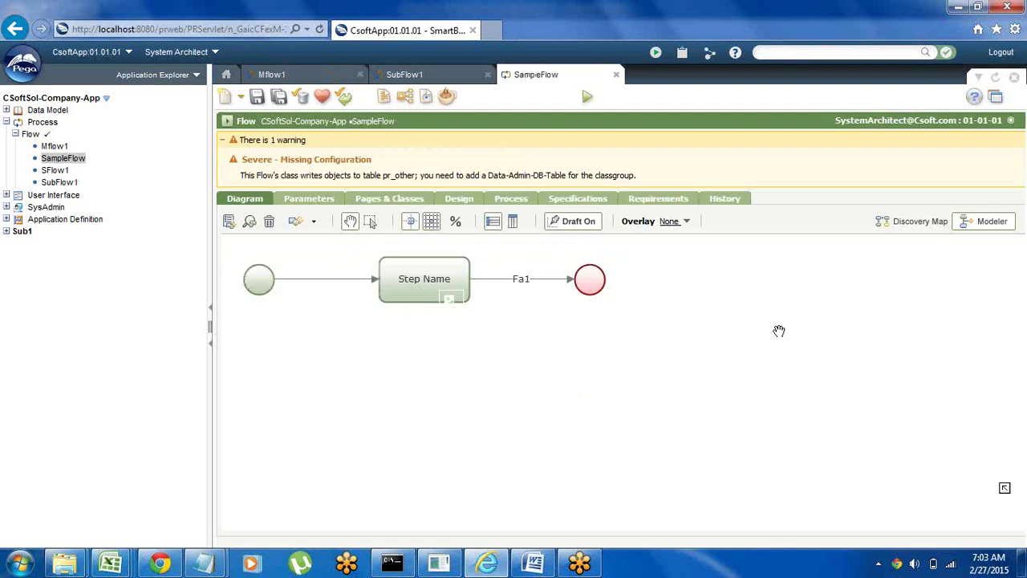
Delete the End shape and its connector, then add two Assignment shapes and a new End shape in a row after Step Name
right_click(588, 280)
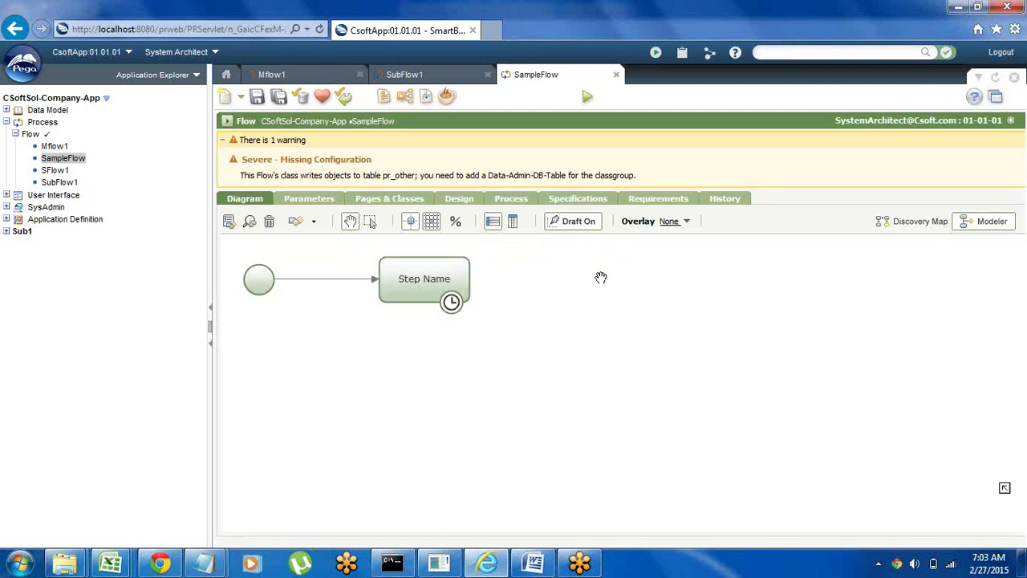
right_click(552, 272)
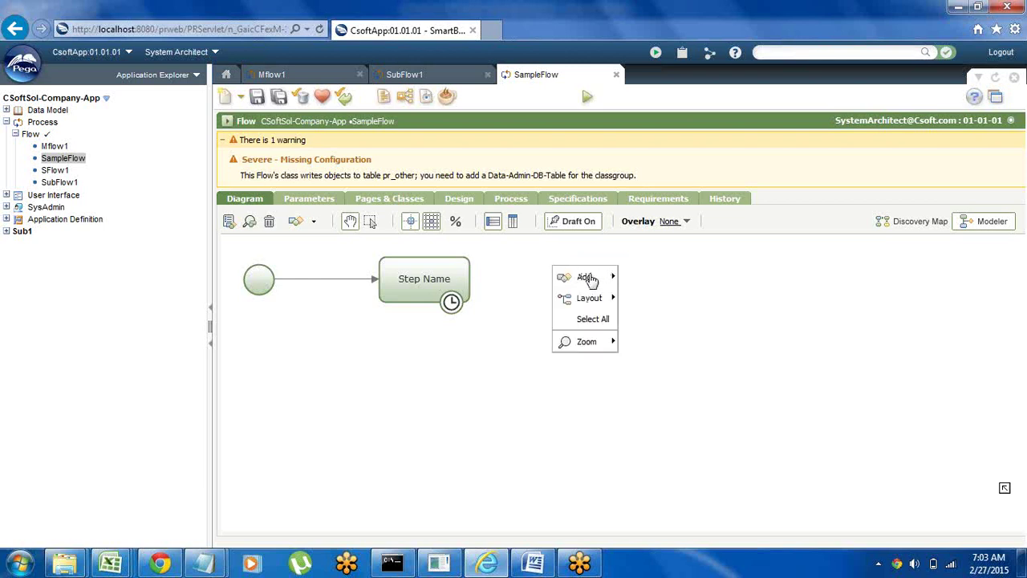
mouse_move(588, 278)
left_click(699, 268)
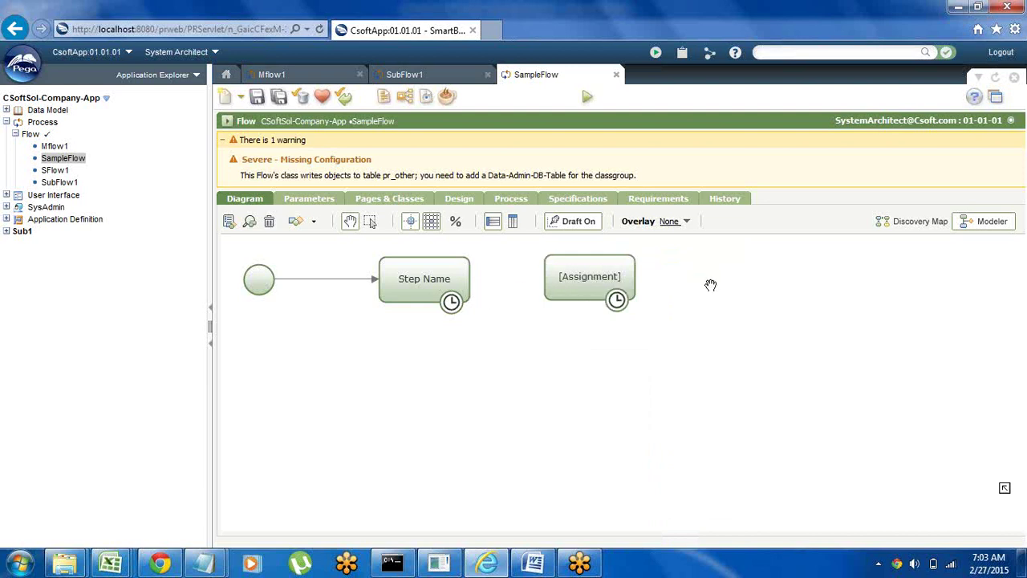
right_click(703, 280)
mouse_move(730, 291)
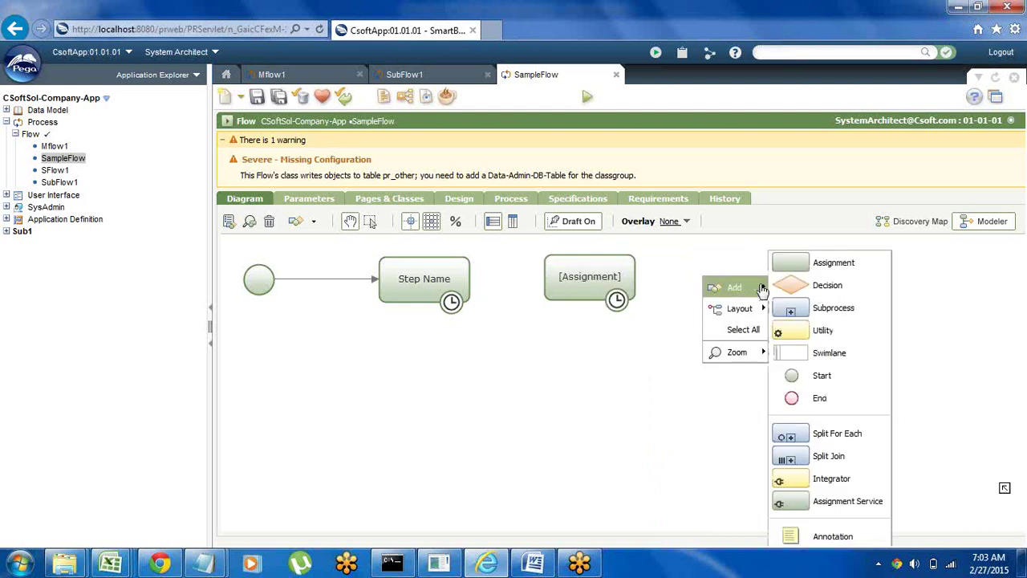
left_click(815, 263)
right_click(876, 276)
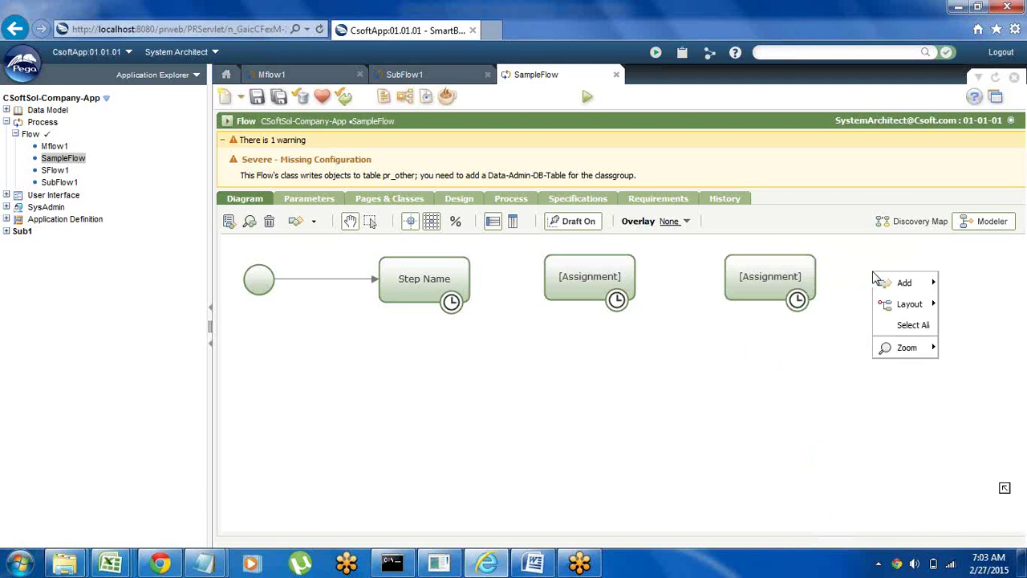
mouse_move(900, 282)
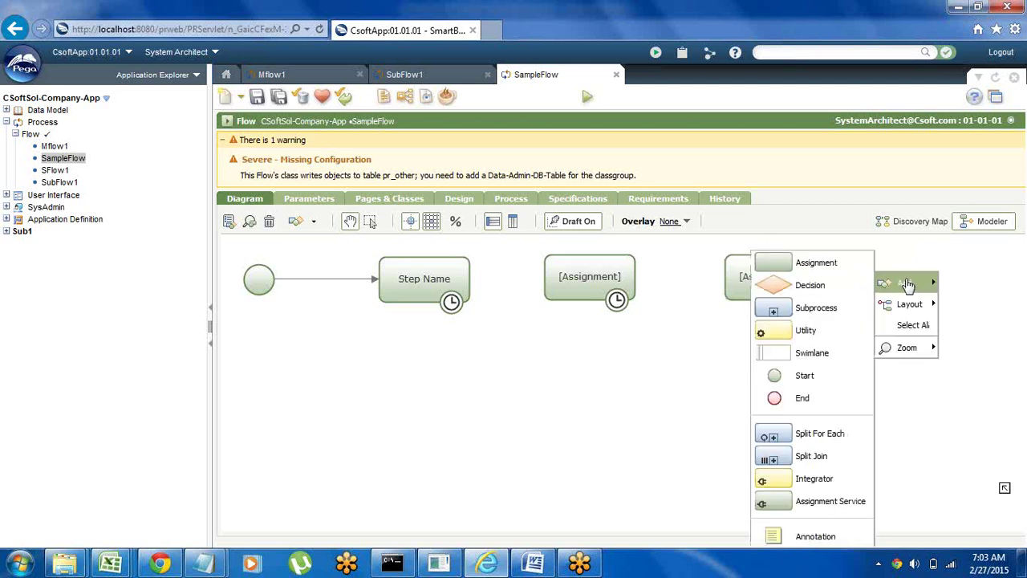
left_click(805, 399)
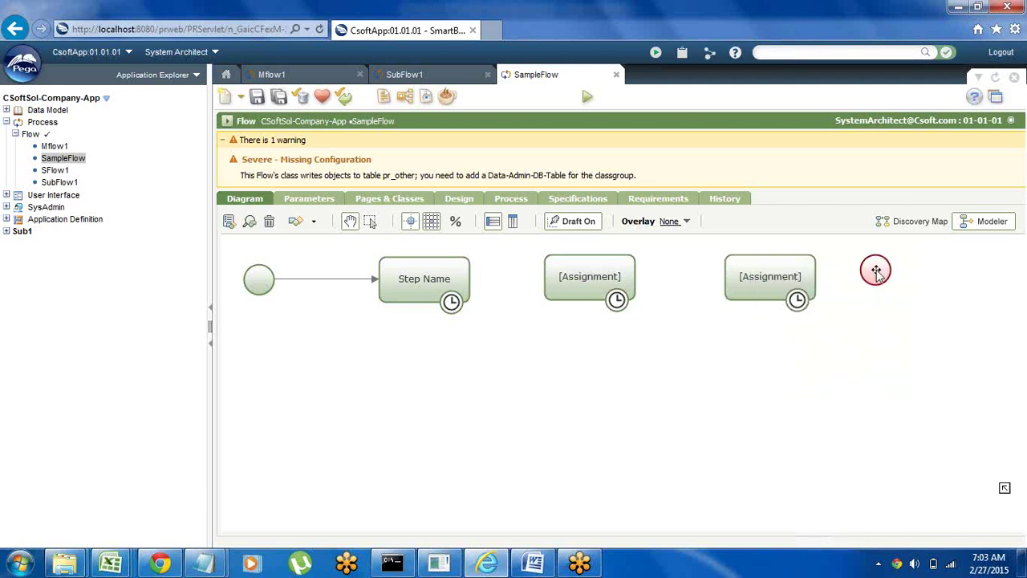
Connect Step Name through both Assignment shapes to the End shape, aligning the End shape with the row
mouse_move(459, 292)
left_click_drag(469, 283, 584, 285)
left_click_drag(580, 290, 739, 301)
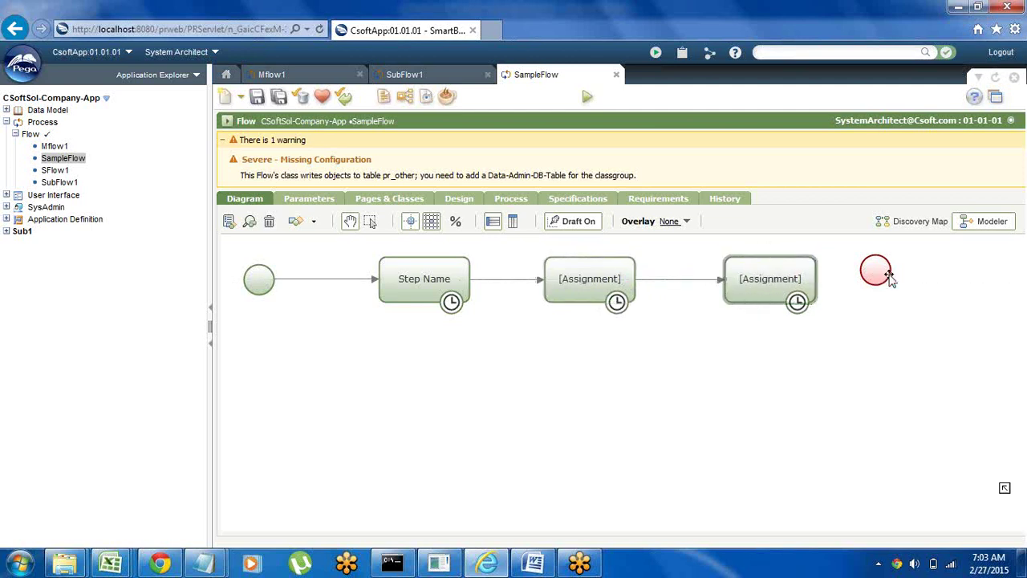
left_click_drag(876, 276, 903, 290)
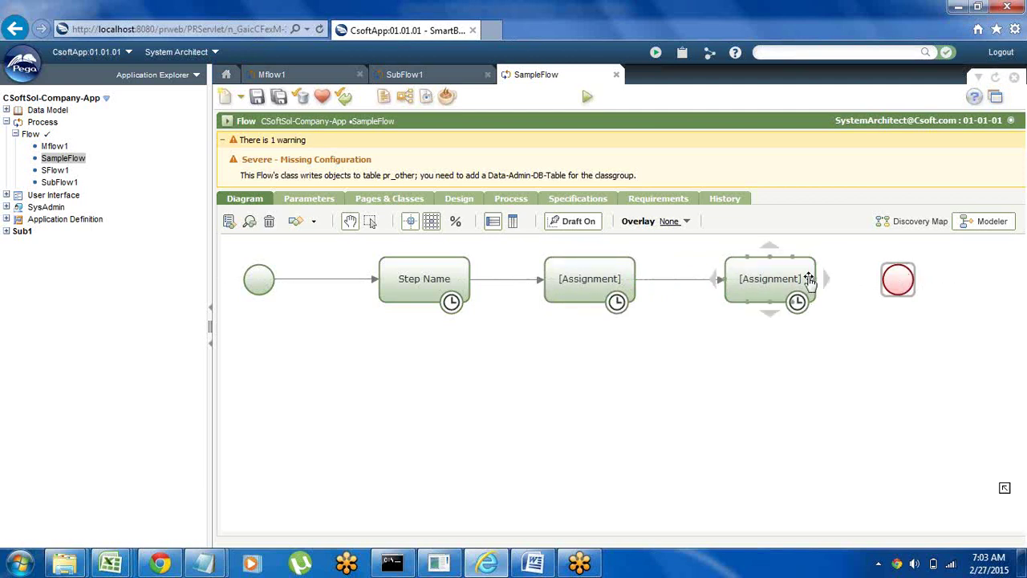
left_click_drag(815, 282, 896, 279)
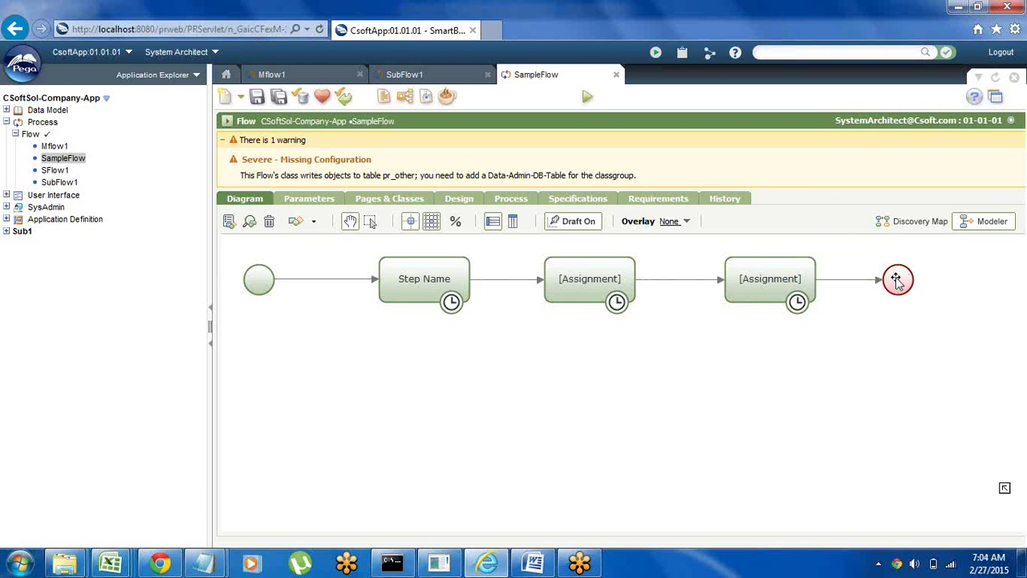
Assign the Fa1 flow action to the connector between Step Name and the first Assignment
right_click(500, 282)
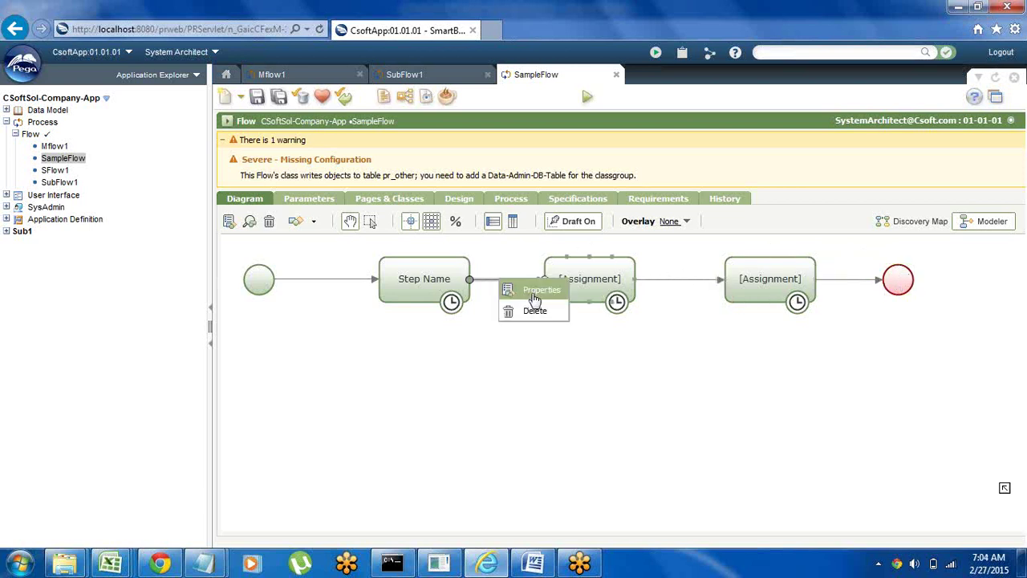
left_click(528, 292)
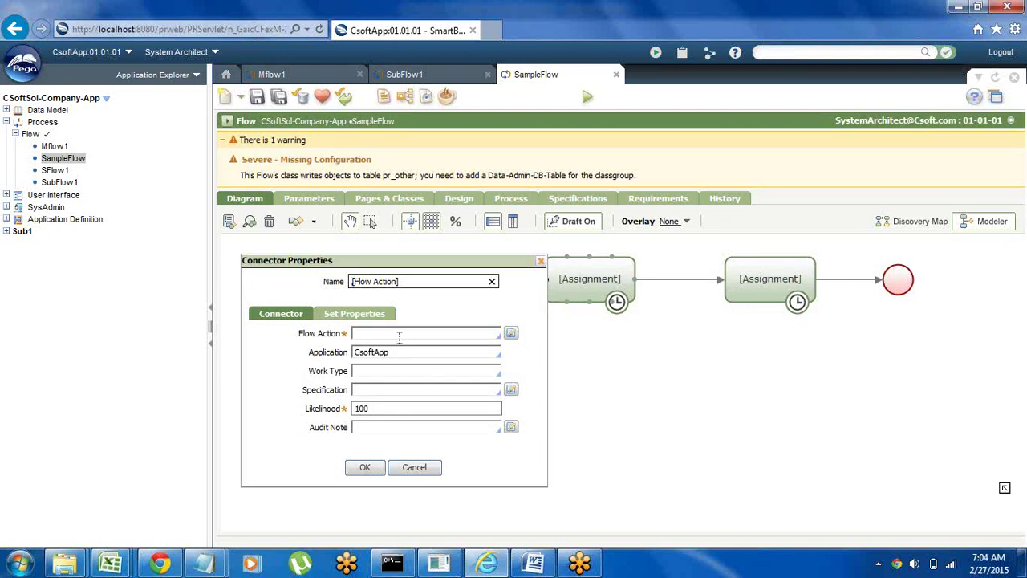
left_click(393, 336)
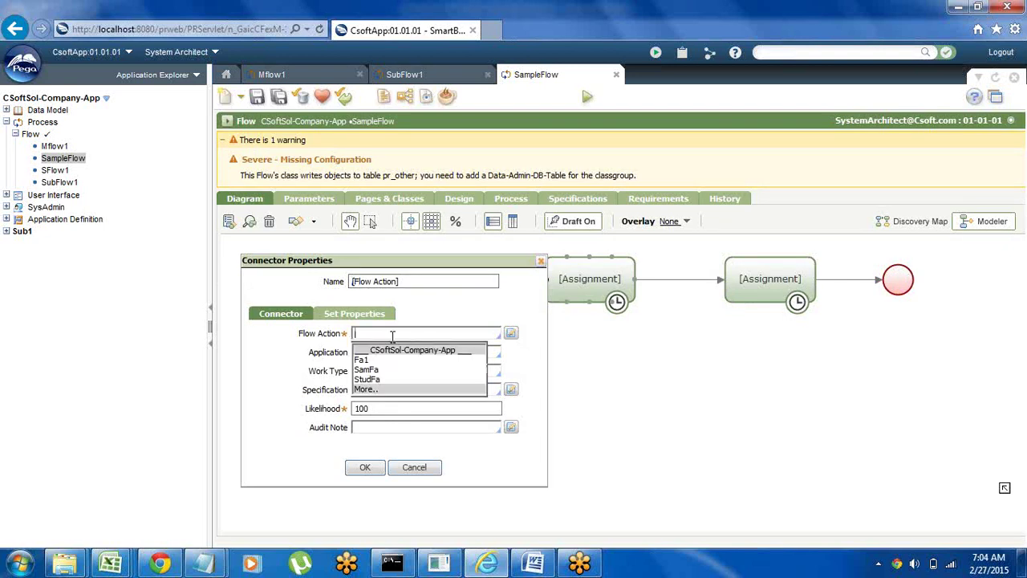
key("Return")
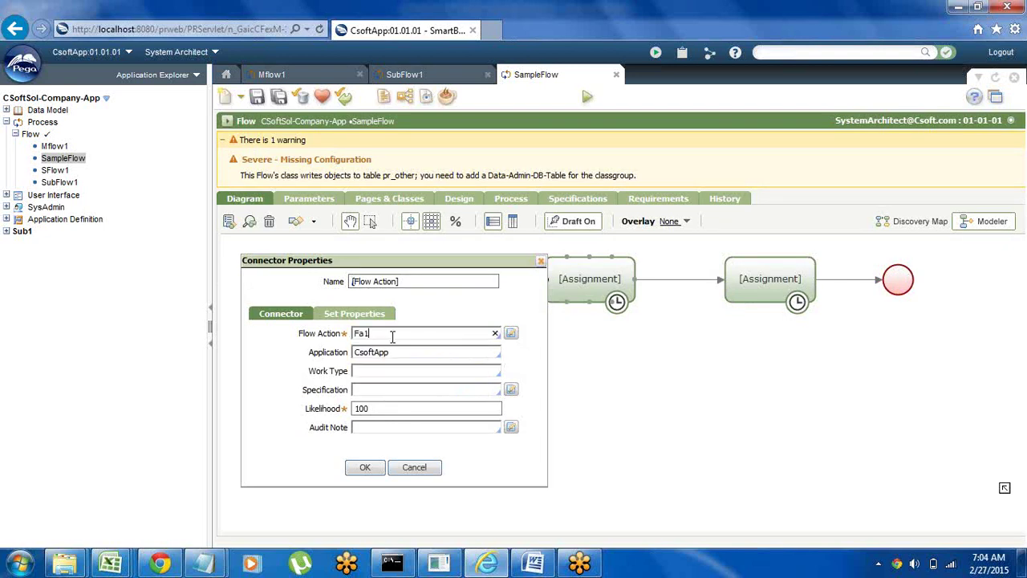
left_click(363, 467)
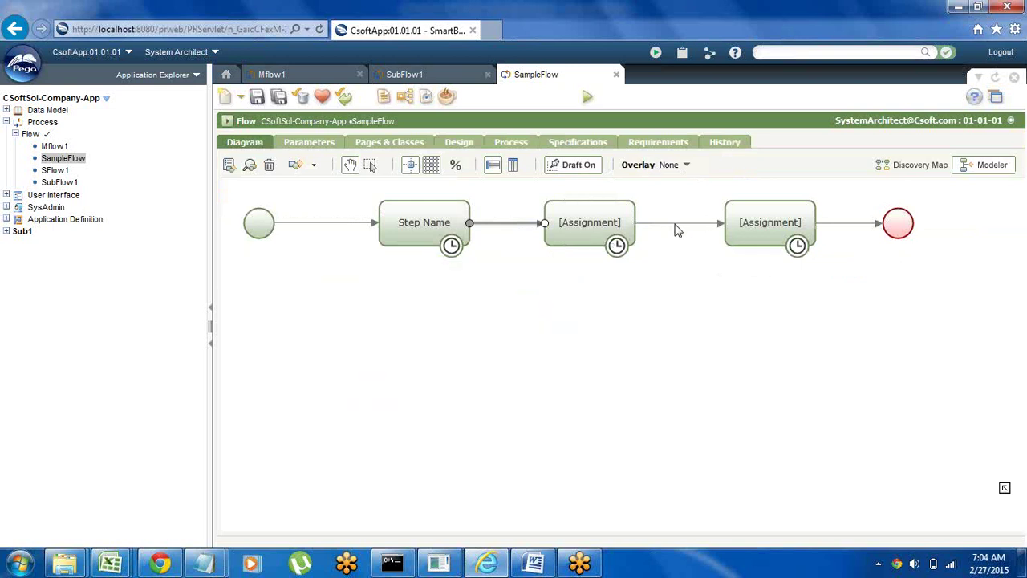
Assign the SamFa flow action to the connector between the two Assignment shapes
right_click(678, 231)
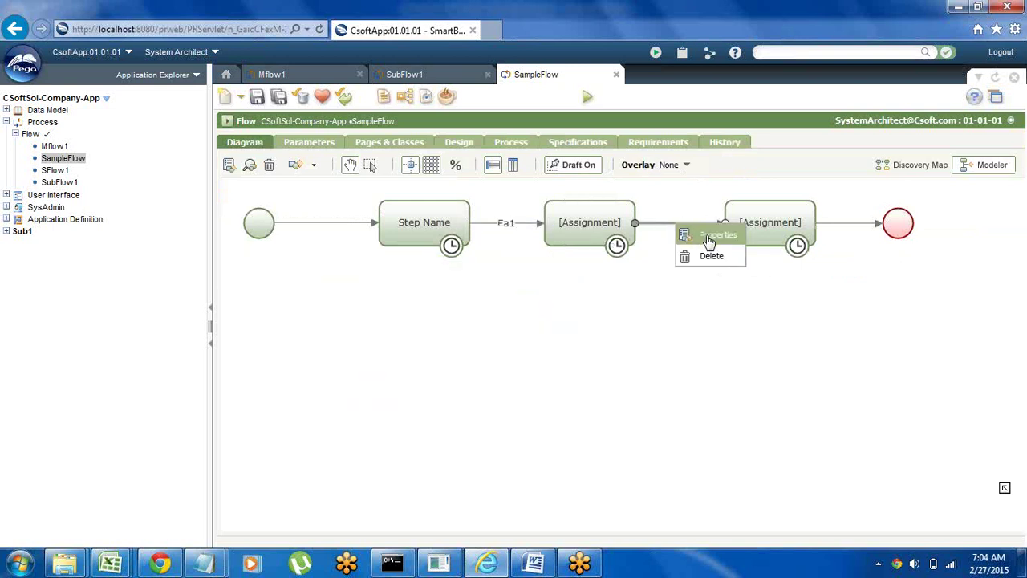
left_click(711, 298)
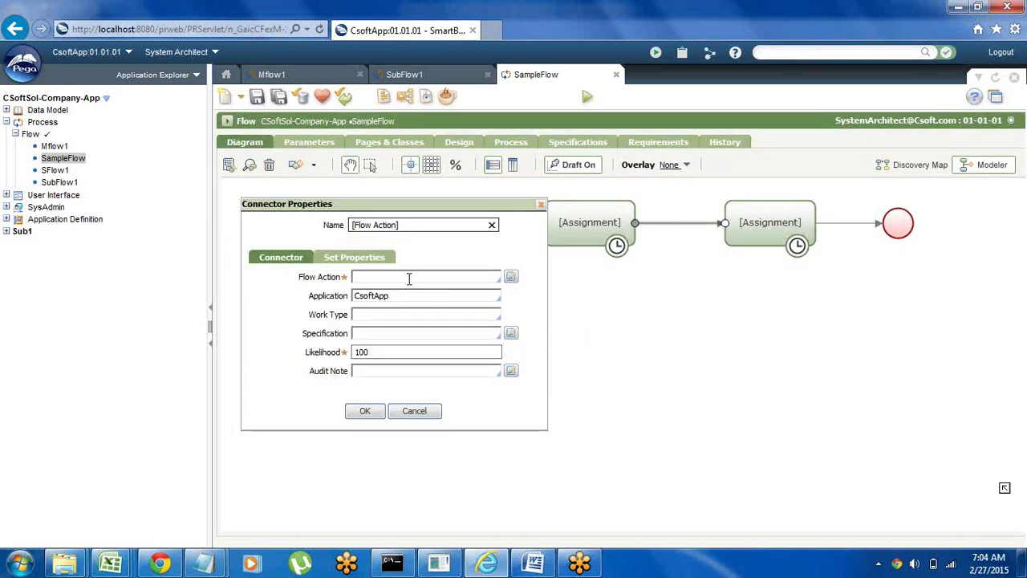
left_click(406, 278)
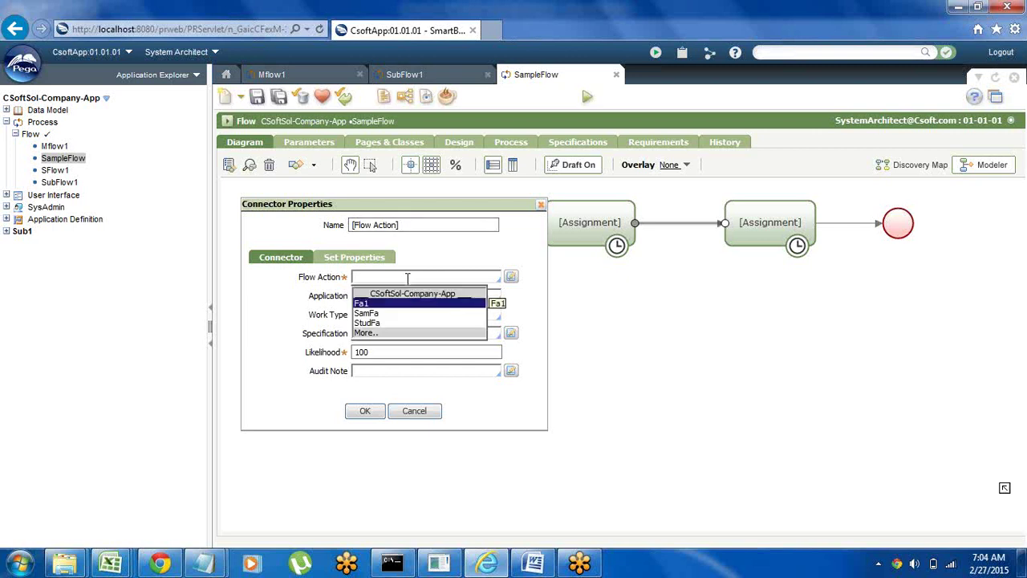
left_click(404, 310)
left_click(365, 411)
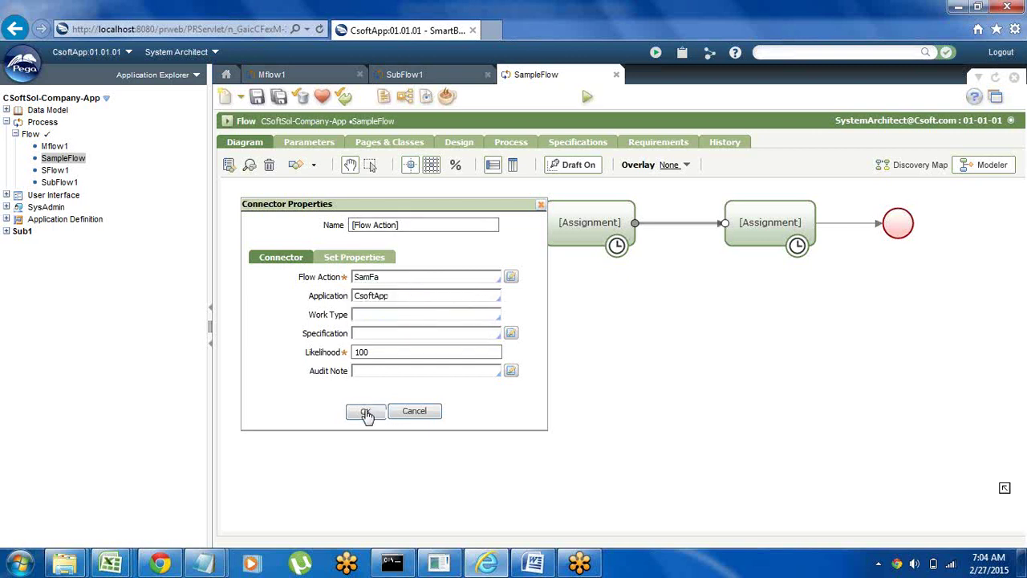
Assign the StudFa flow action to the connector between the second Assignment and the End shape
right_click(844, 224)
left_click(881, 232)
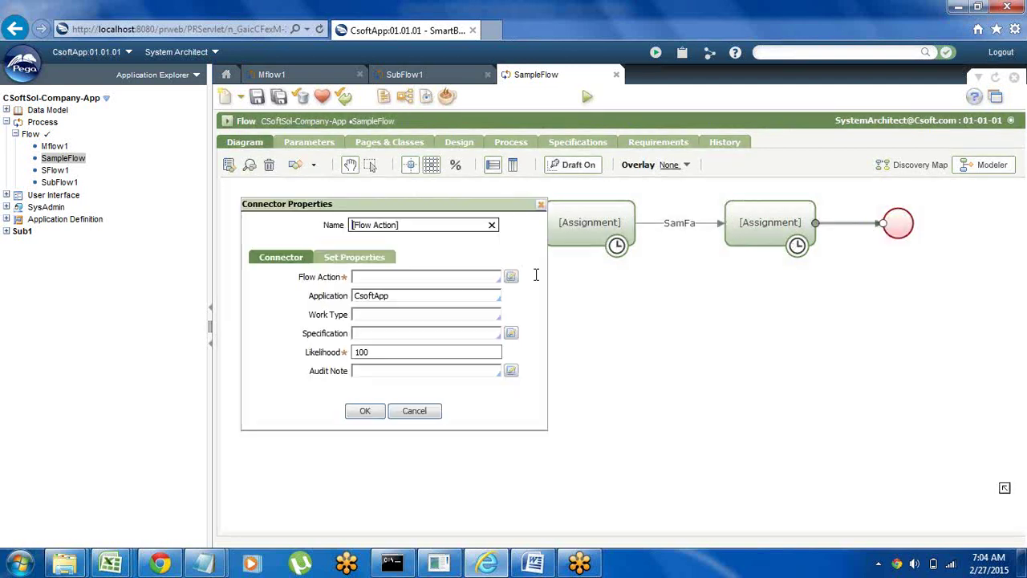
left_click(414, 278)
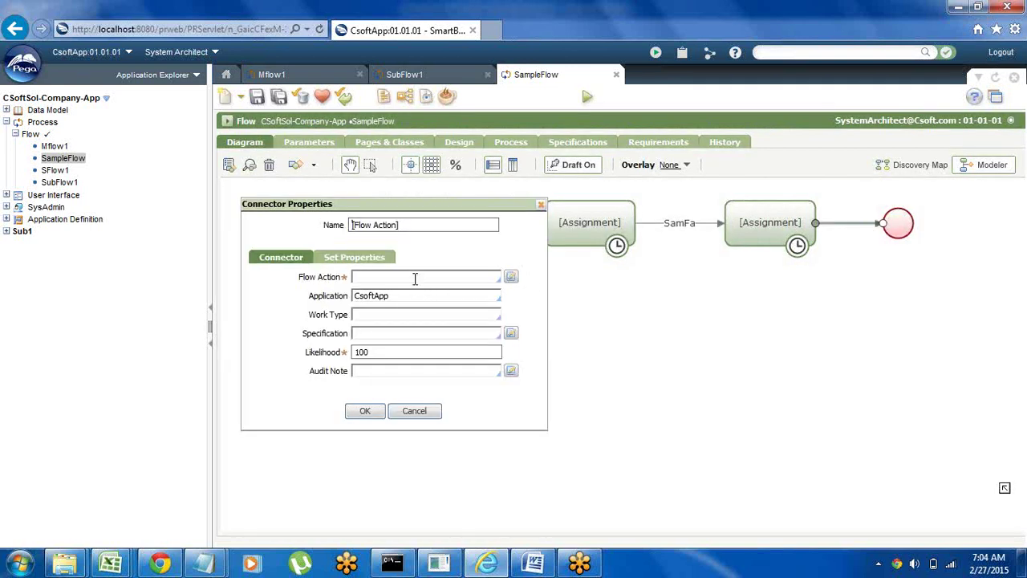
key("Down")
key("Down")
key("Down")
key("Return")
left_click(365, 411)
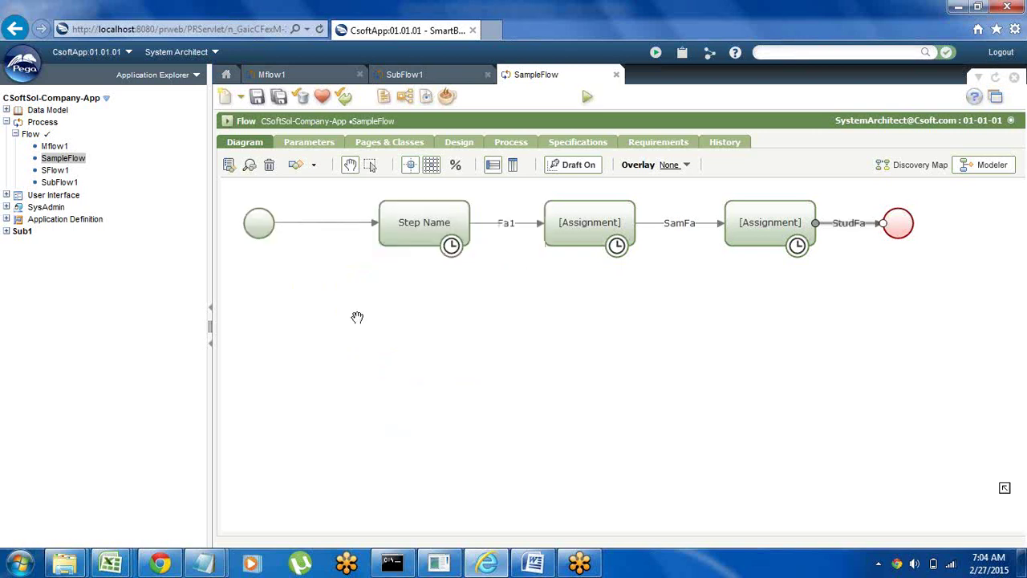
Save SampleFlow and run it to create a new work object
left_click(229, 120)
left_click(512, 225)
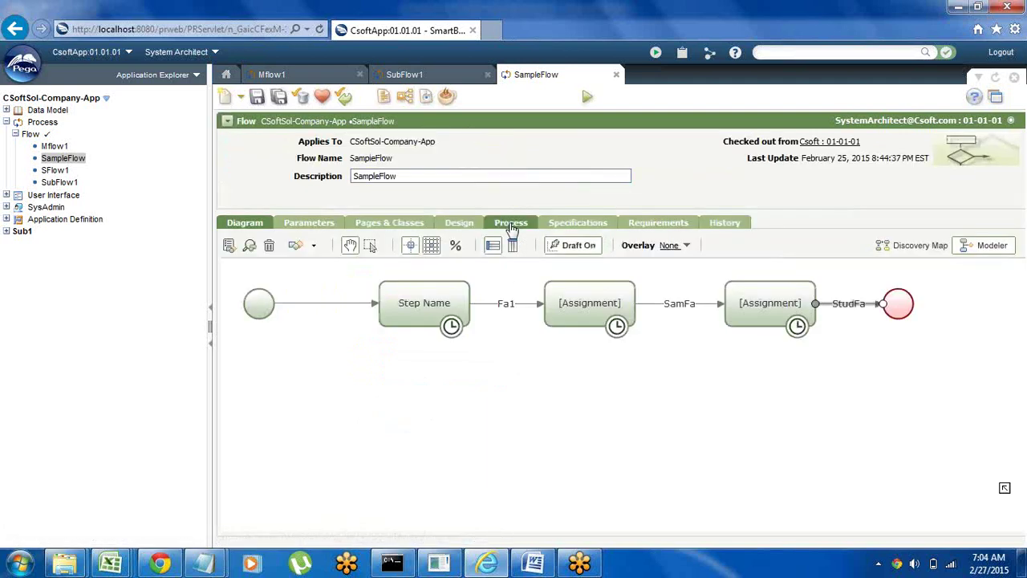
left_click(245, 224)
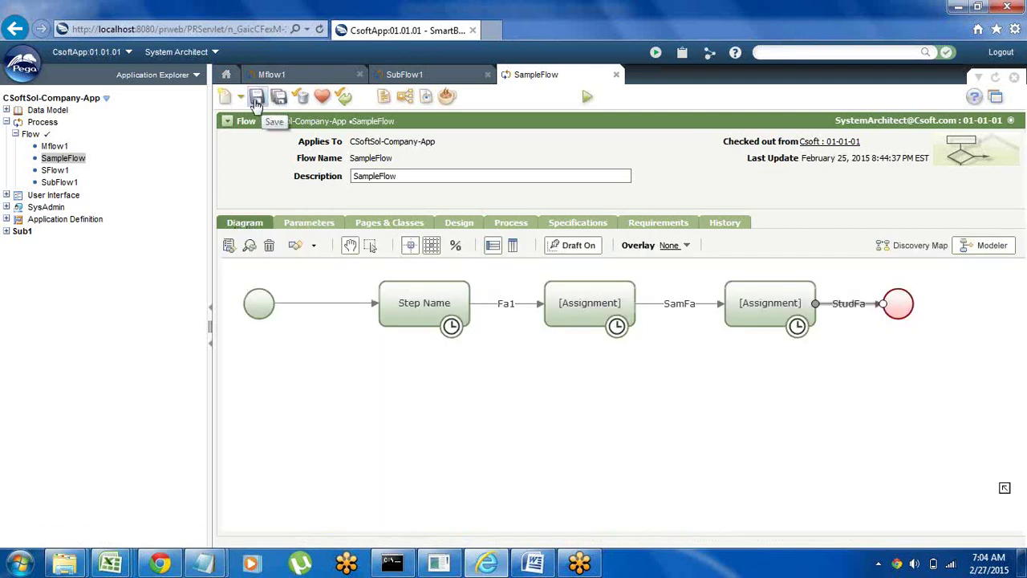
left_click(256, 98)
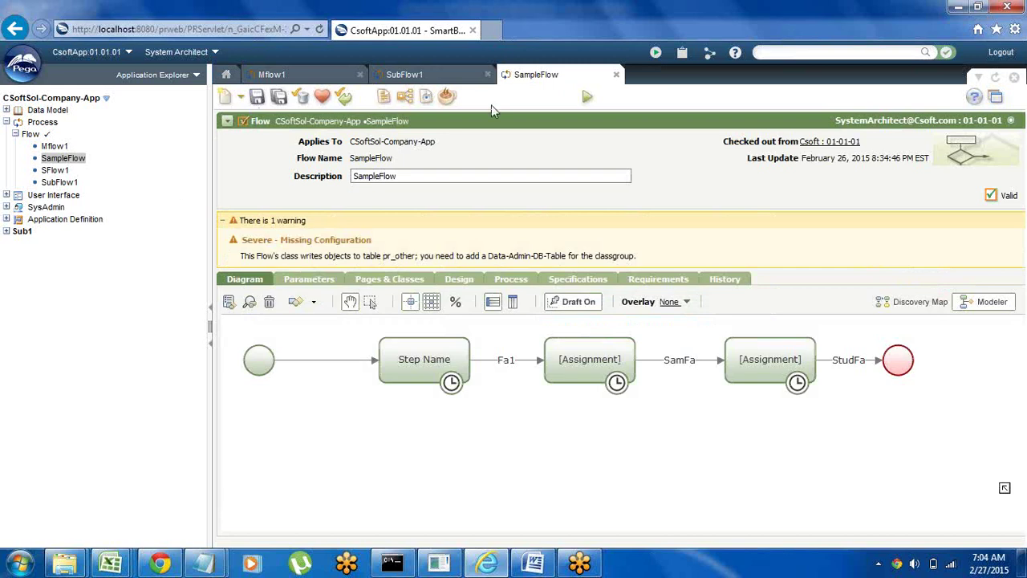
left_click(585, 98)
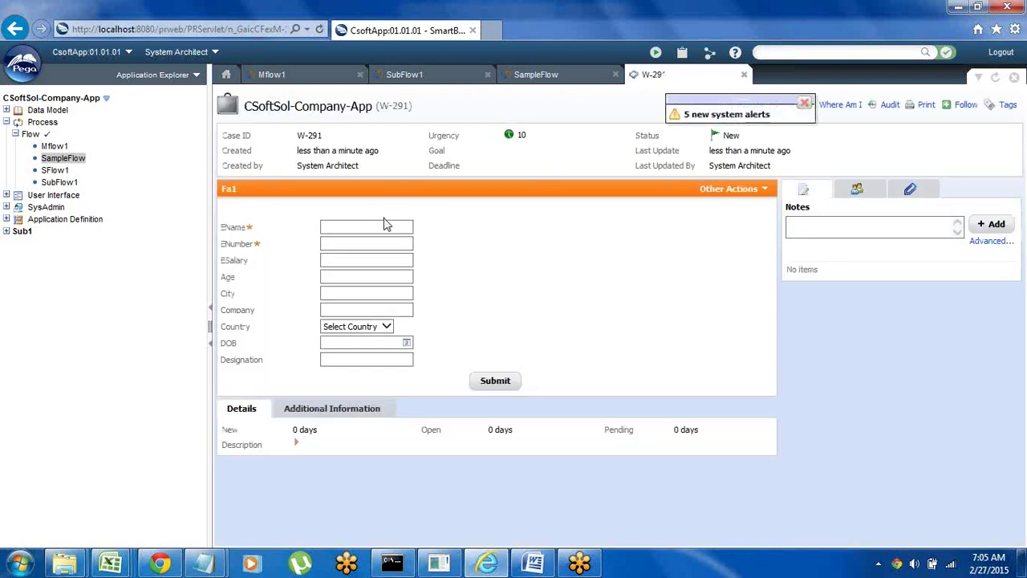
On the Fa1 form, enter the employee's name and number, salary 34566 and age 24
left_click(376, 226)
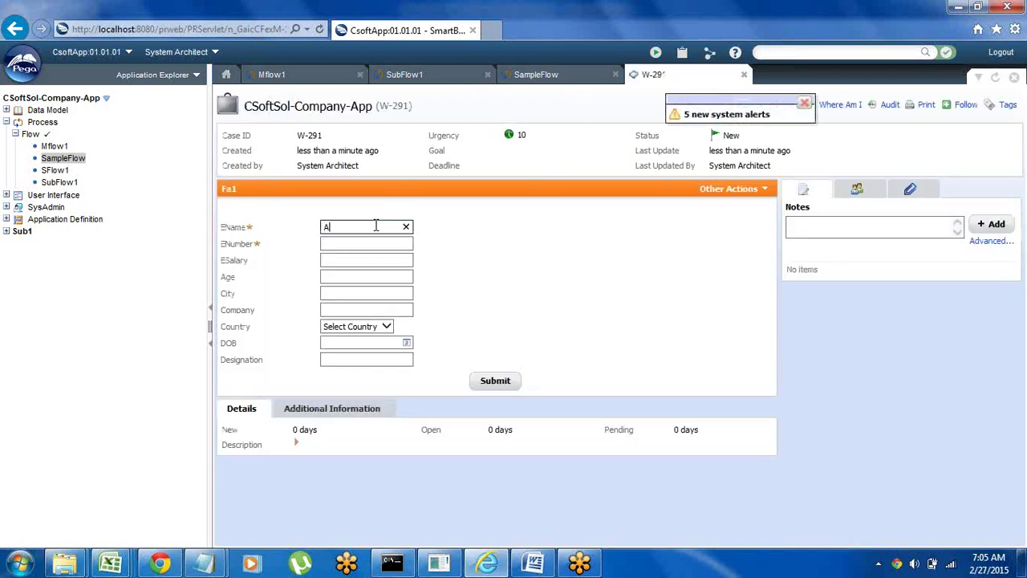
left_click(354, 244)
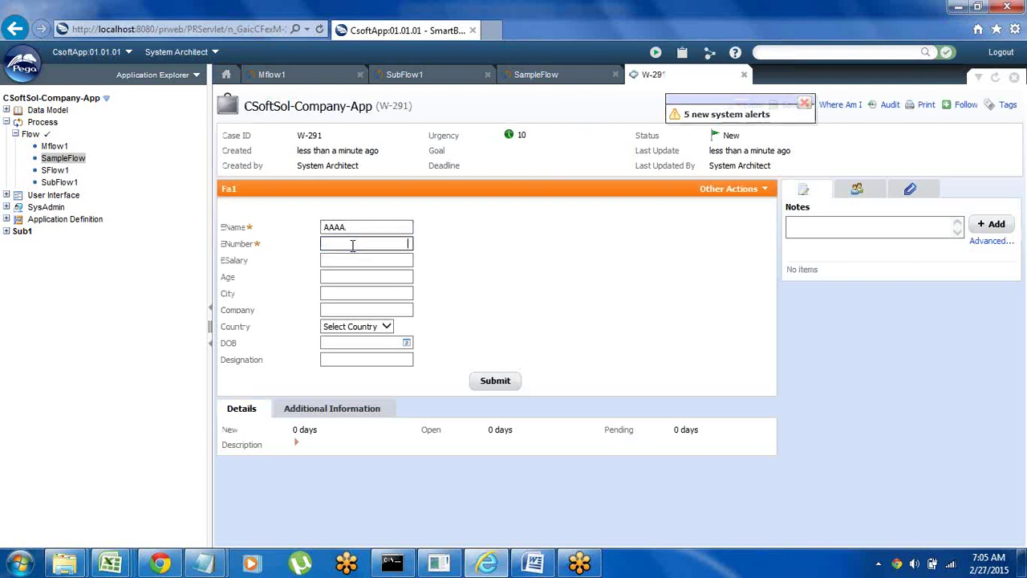
type("2345")
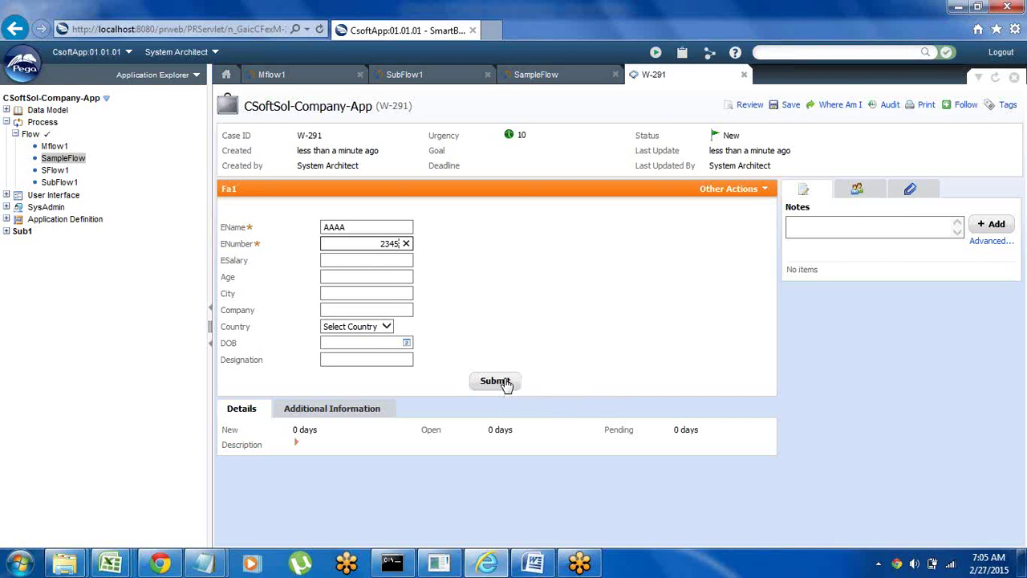
left_click(352, 262)
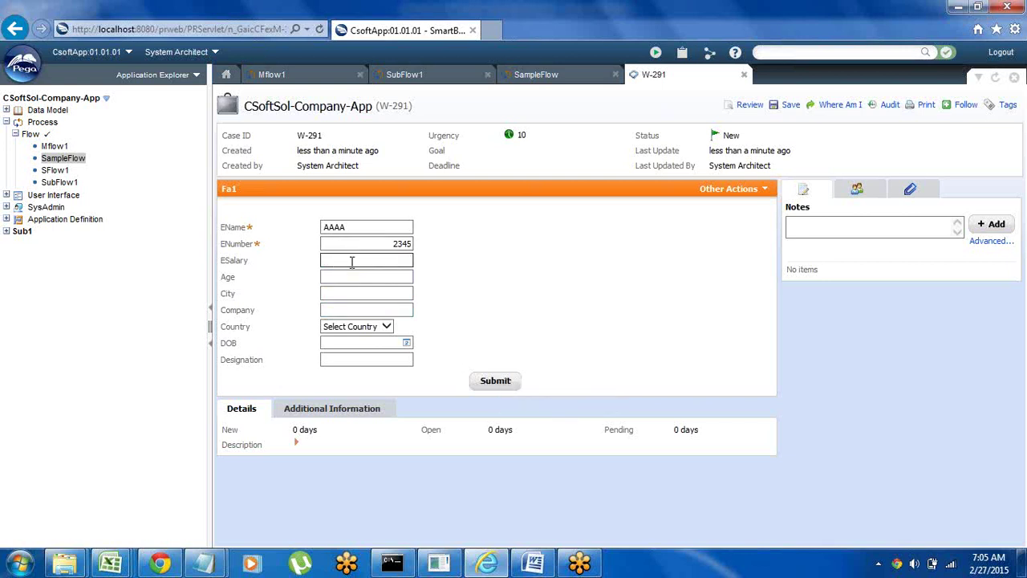
type("34566")
left_click(344, 277)
type("24")
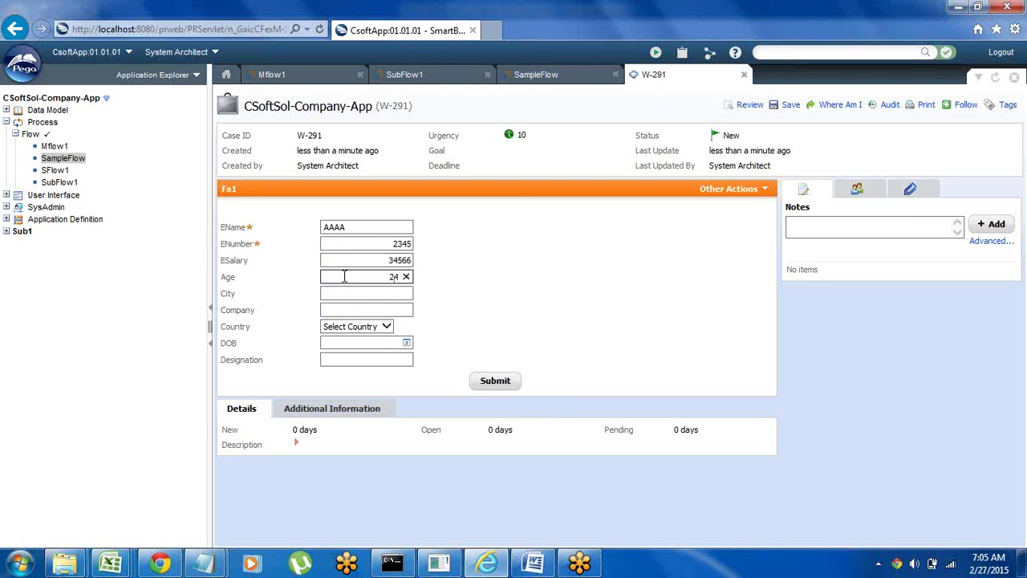
Set the city to Chennai, the company to HP and the country to India on the Fa1 form
left_click(344, 294)
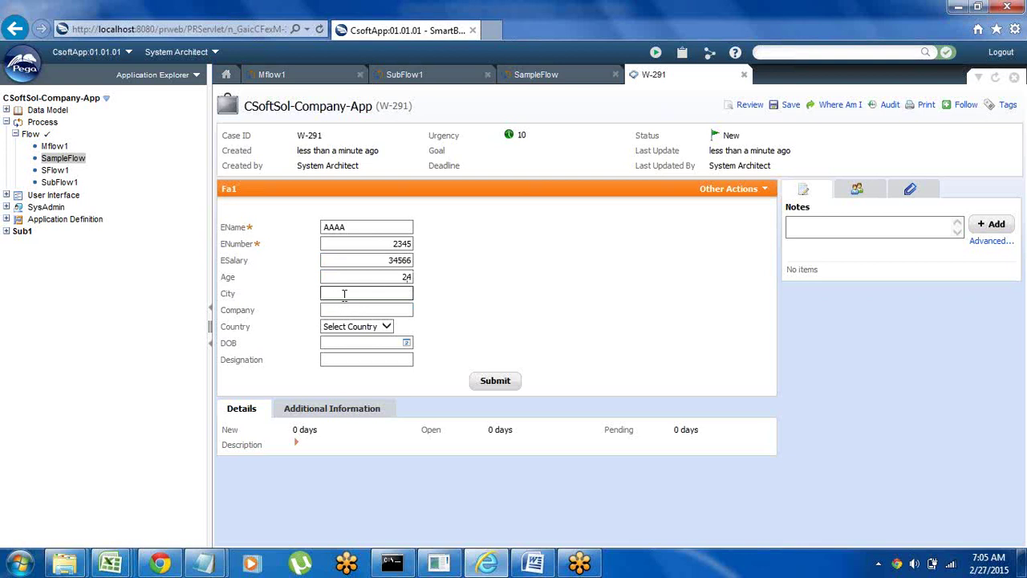
type("Chennai")
left_click(361, 312)
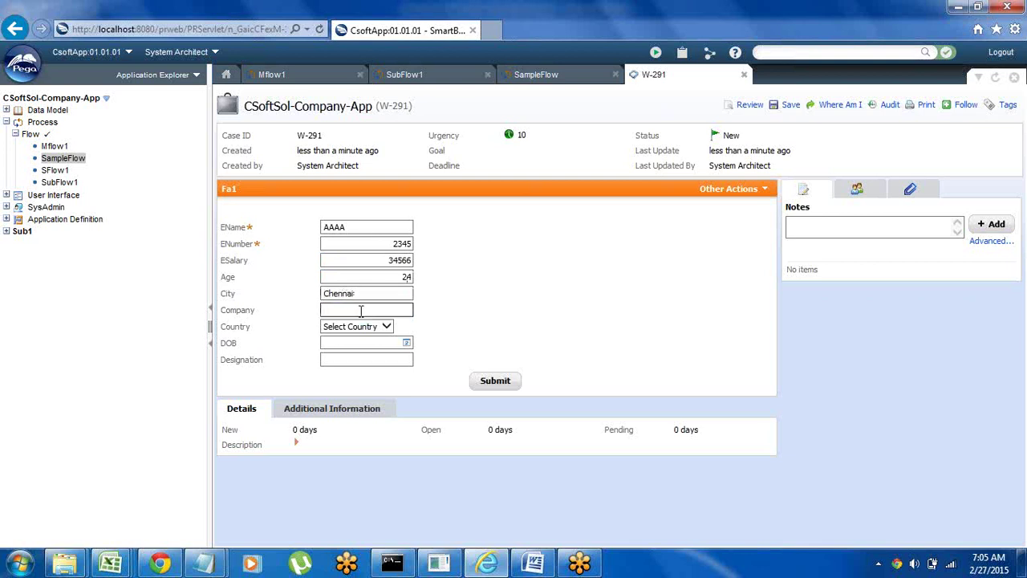
type("HP")
left_click(370, 329)
left_click(345, 337)
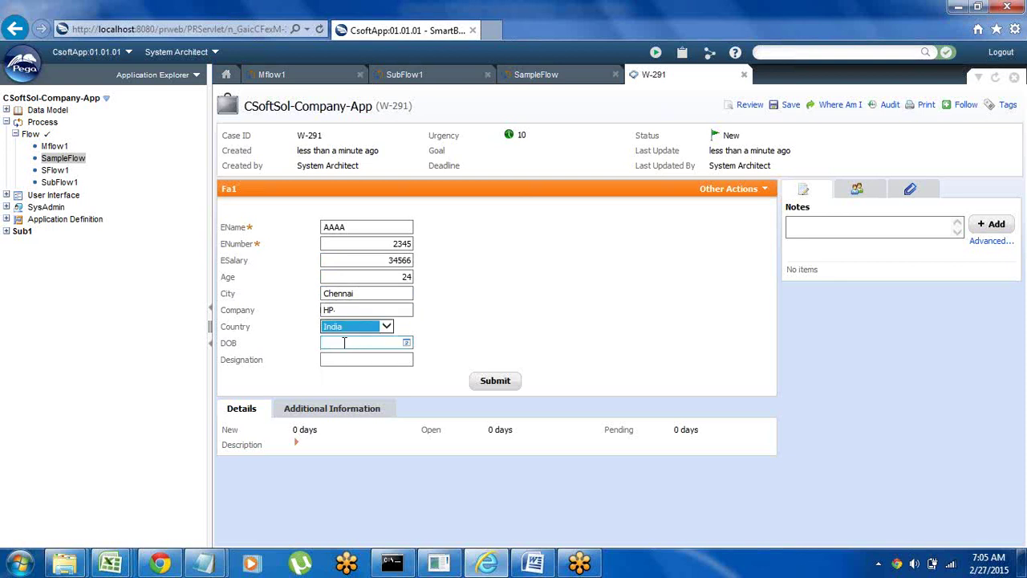
Pick a date of birth, enter Manager as the designation and submit the Fa1 form
left_click(409, 346)
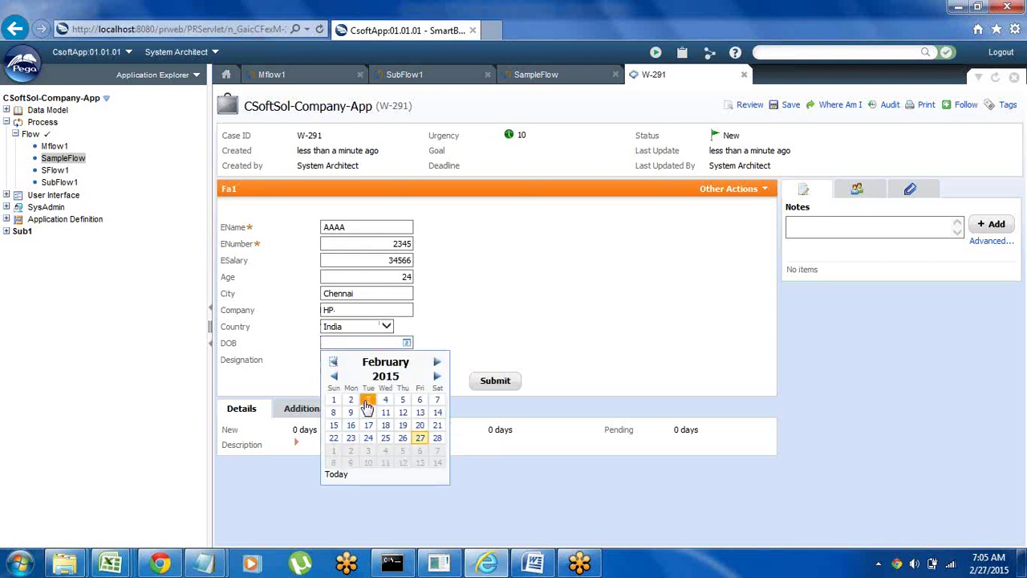
left_click(368, 407)
left_click(358, 359)
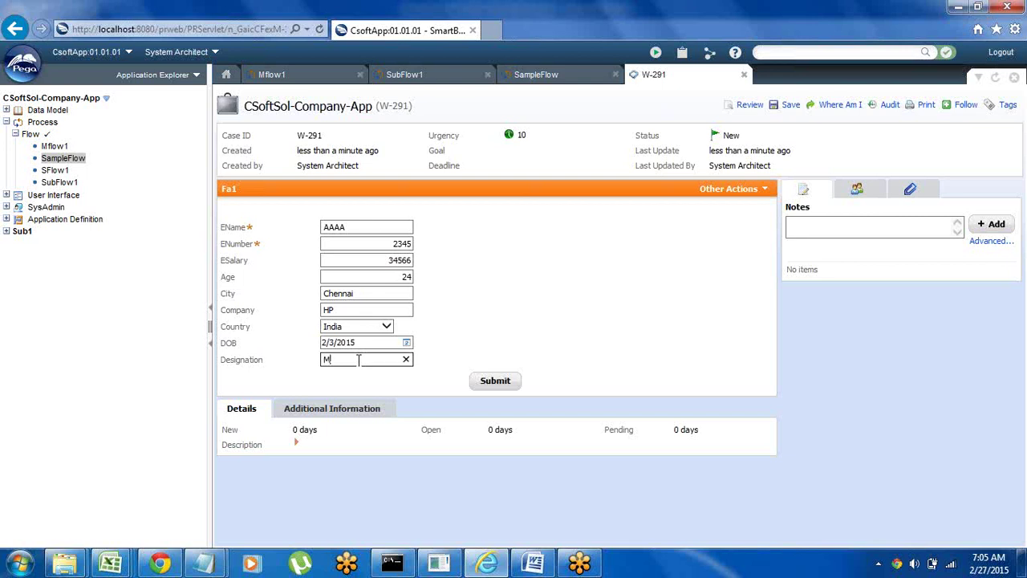
left_click(491, 385)
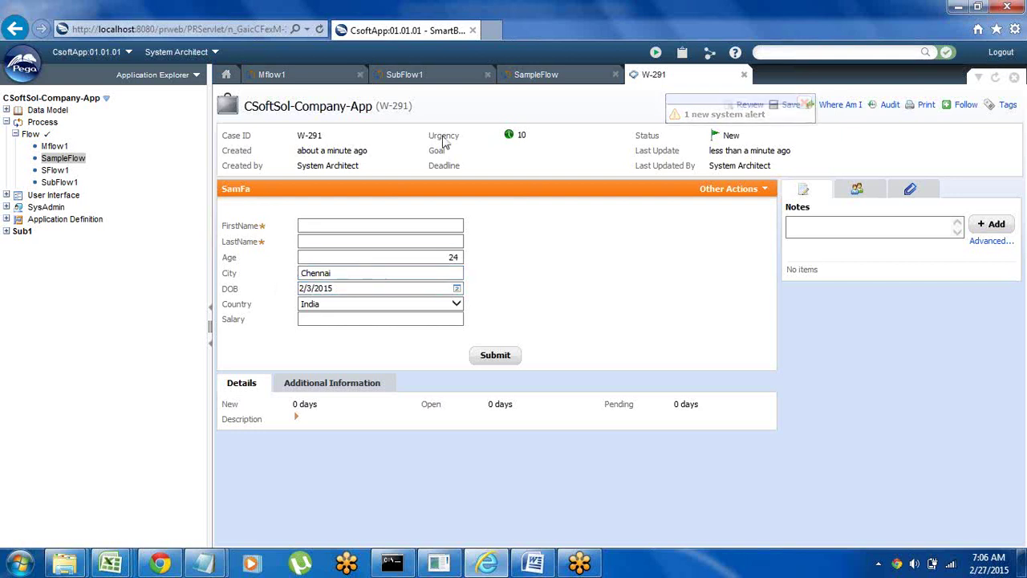
Compare the SamFa form with the SampleFlow diagram and examine the pyWorkPage property values in the clipboard
left_click(534, 75)
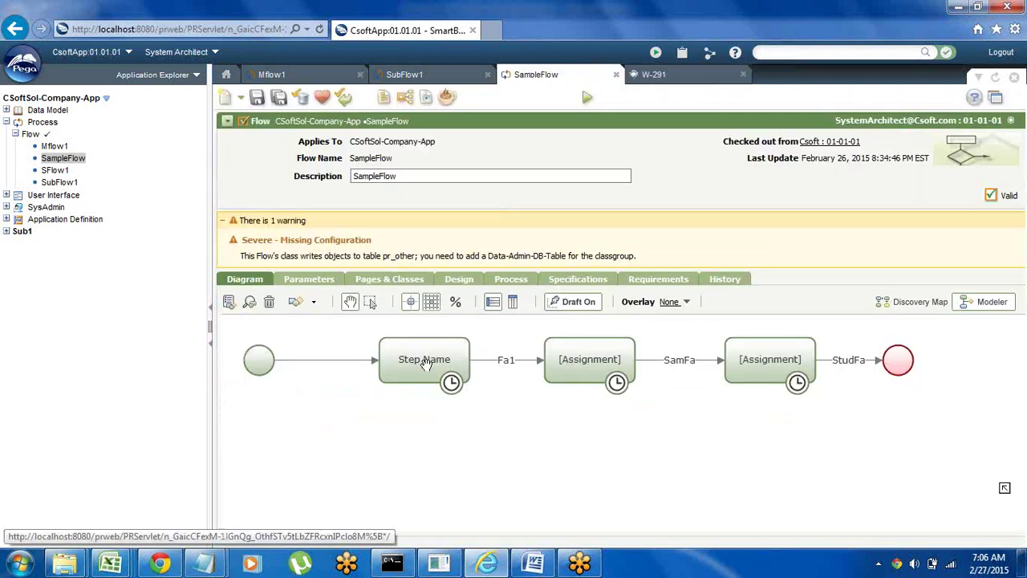
left_click(655, 75)
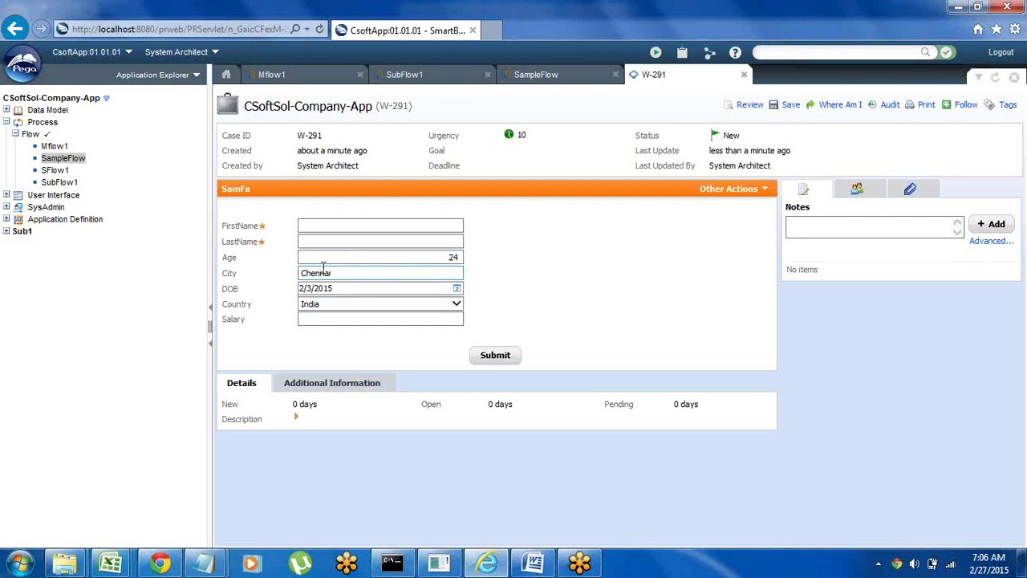
left_click(682, 55)
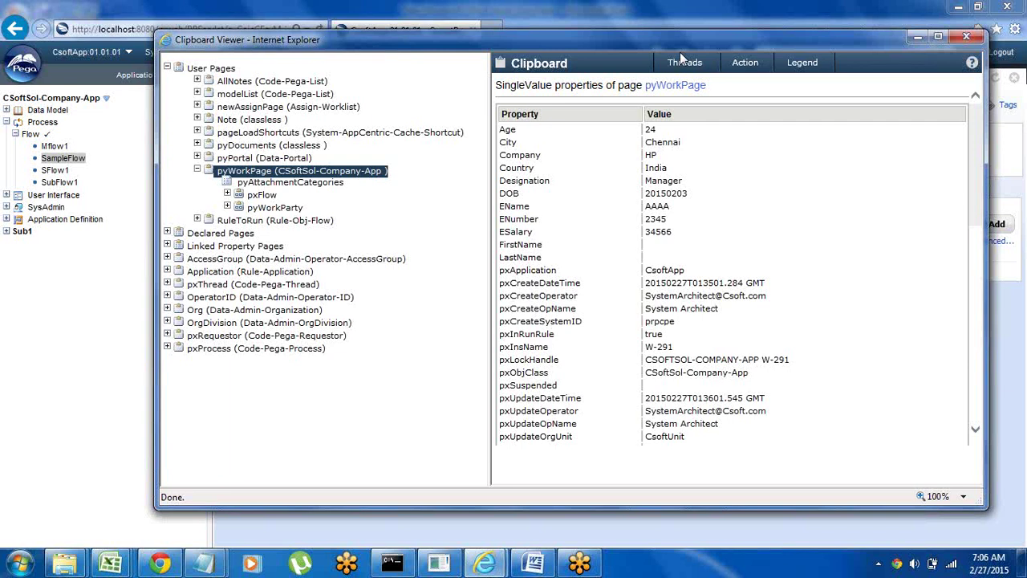
left_click(918, 39)
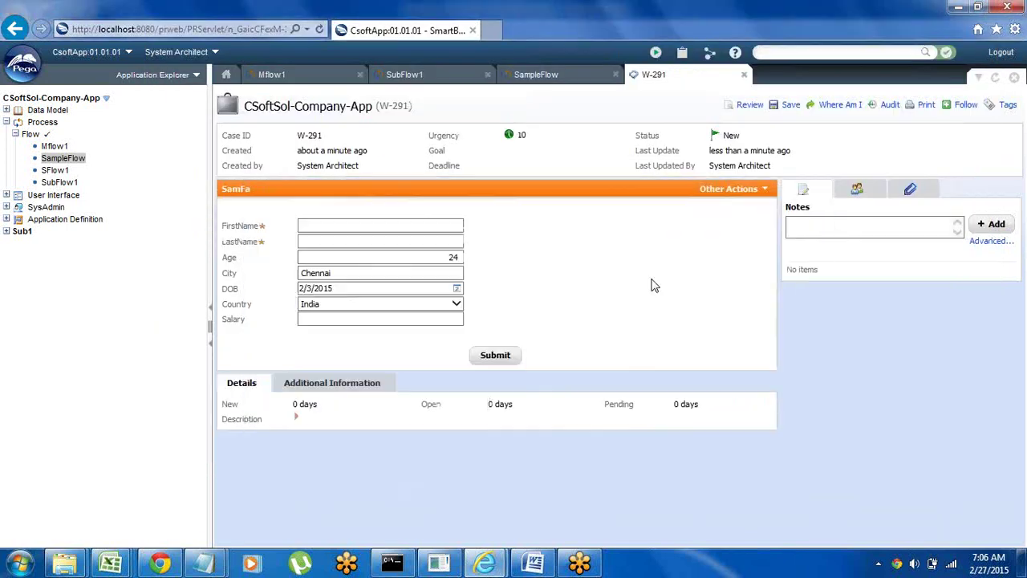
Switch to the Word notes and add the line "Empty the values from ---- pyWorkPage" below the work object line
left_click(536, 564)
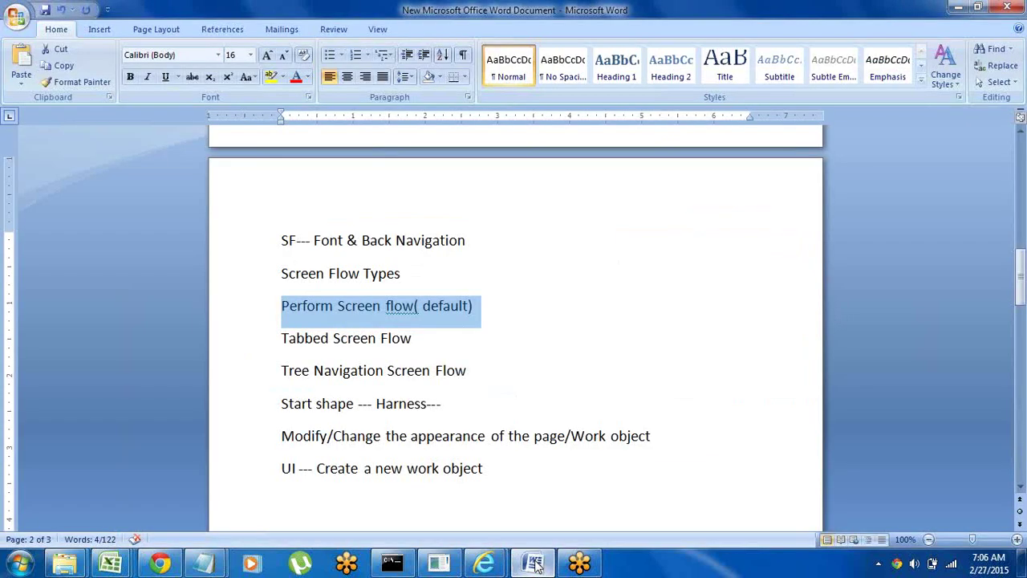
left_click(498, 474)
key("Return")
key("Return")
key("Return")
key("Return")
key("Return")
key("Return")
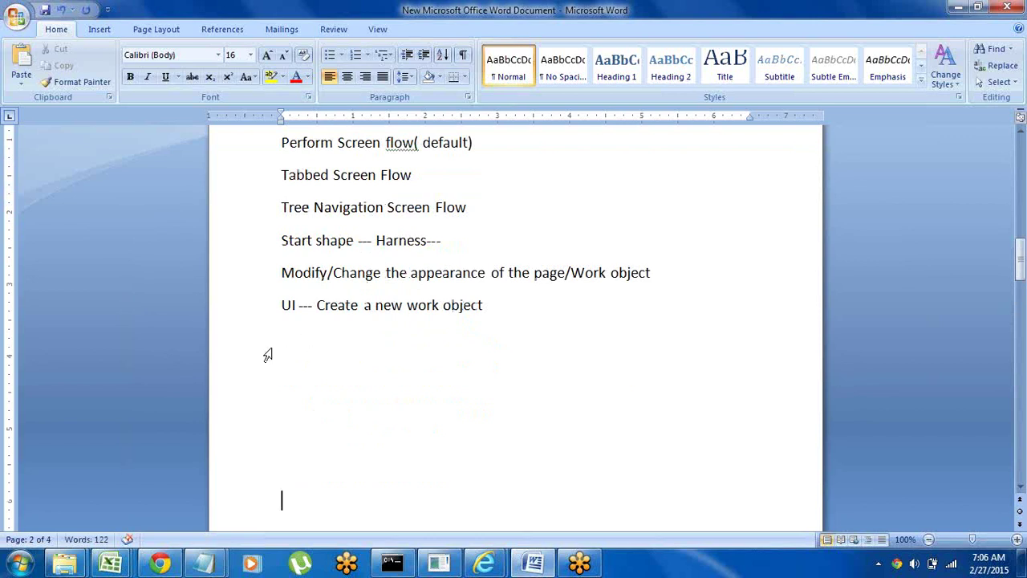
left_click(267, 355)
type("Empty the values ")
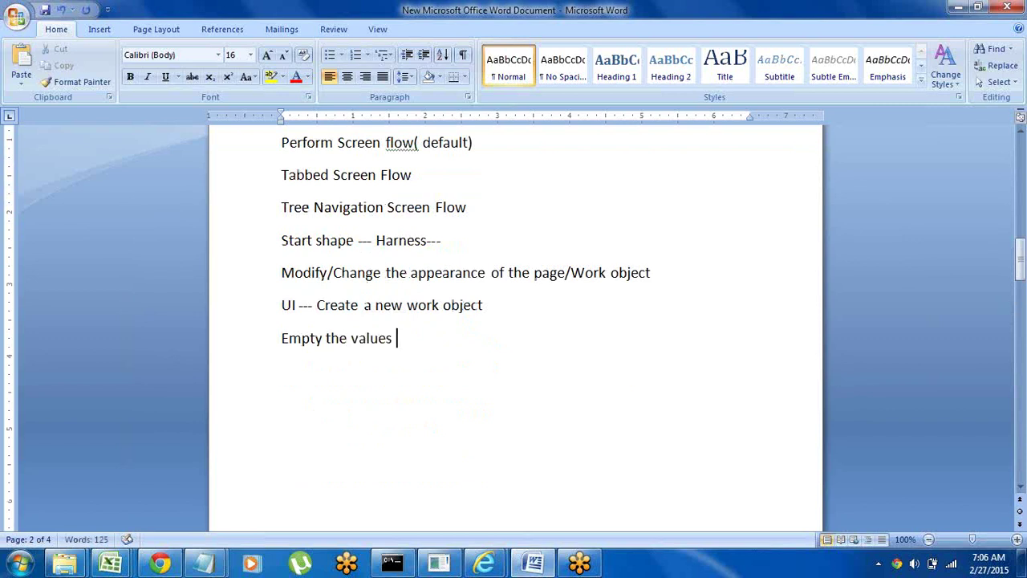
type("from ----")
type("pyWorkPa")
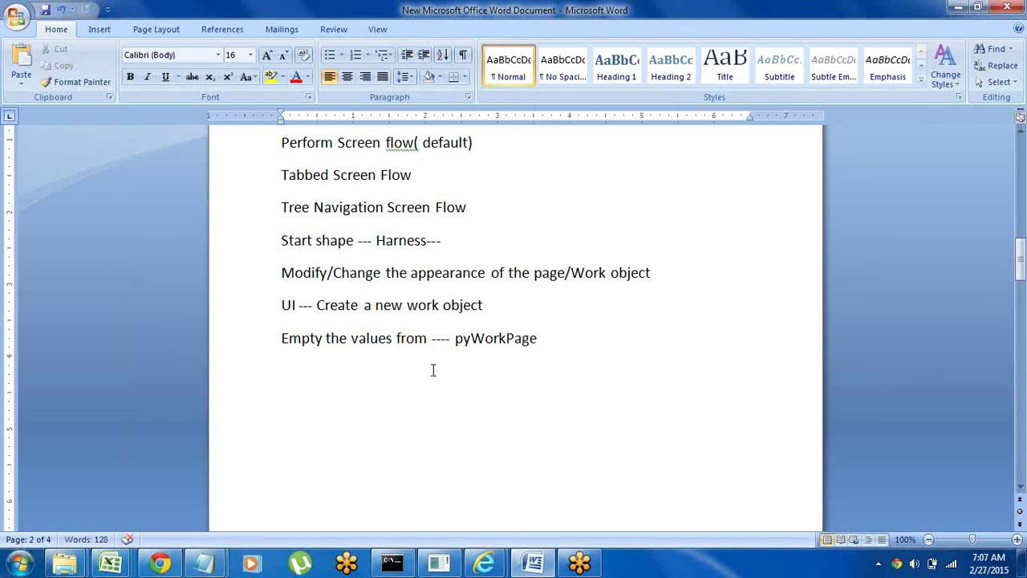
type("ge")
Add the line "Activities" below the pyWorkPage note and return to the Pega work object
key("Return")
type("Acti")
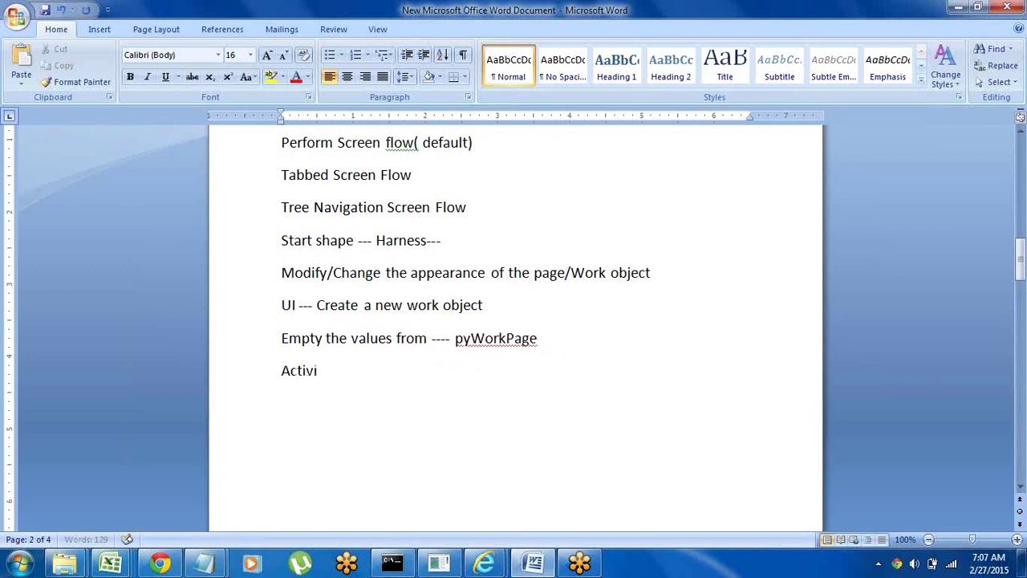
type("vities")
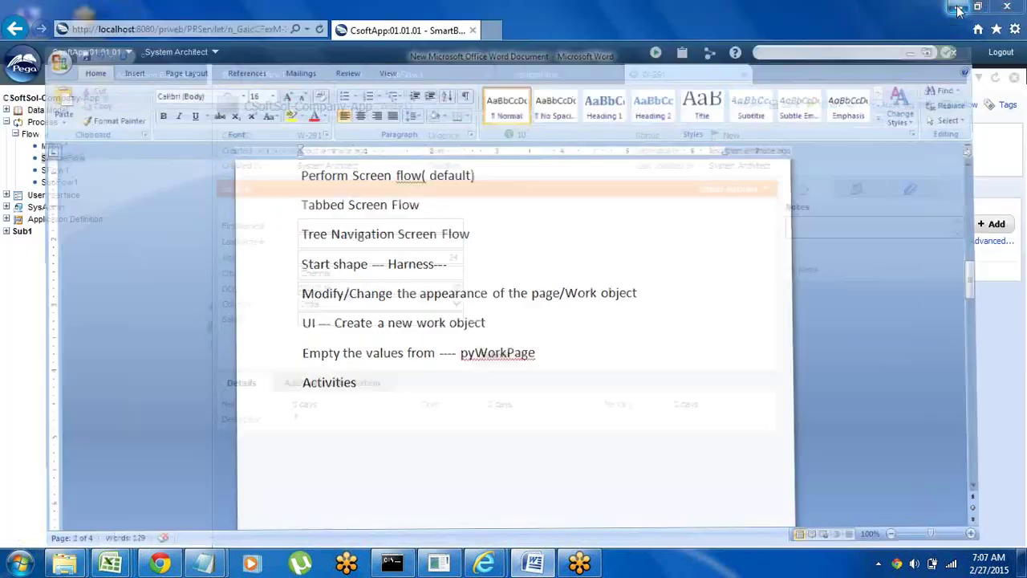
left_click(959, 7)
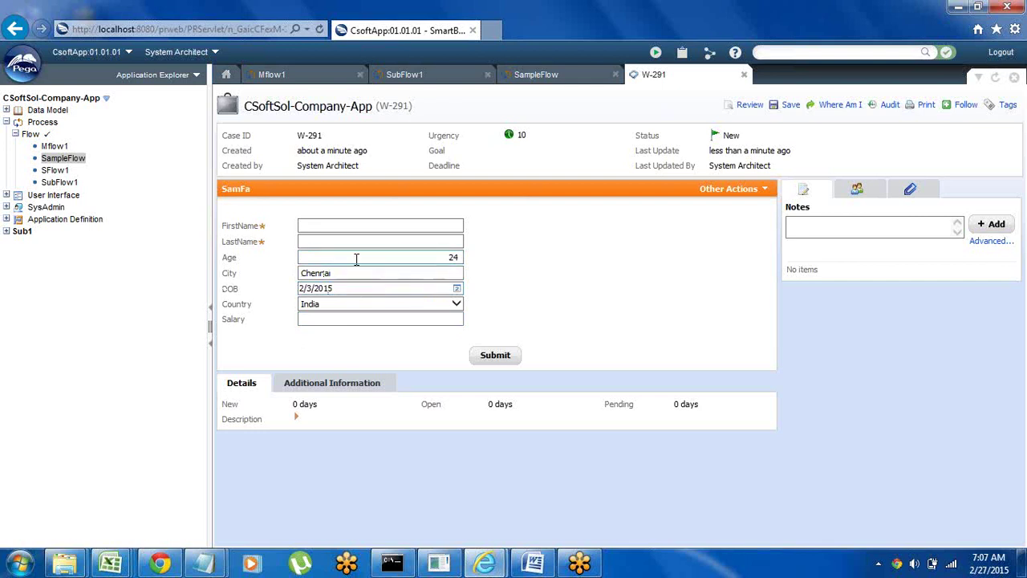
Fill in the first name and last name on the SamFa form and submit it
left_click(331, 278)
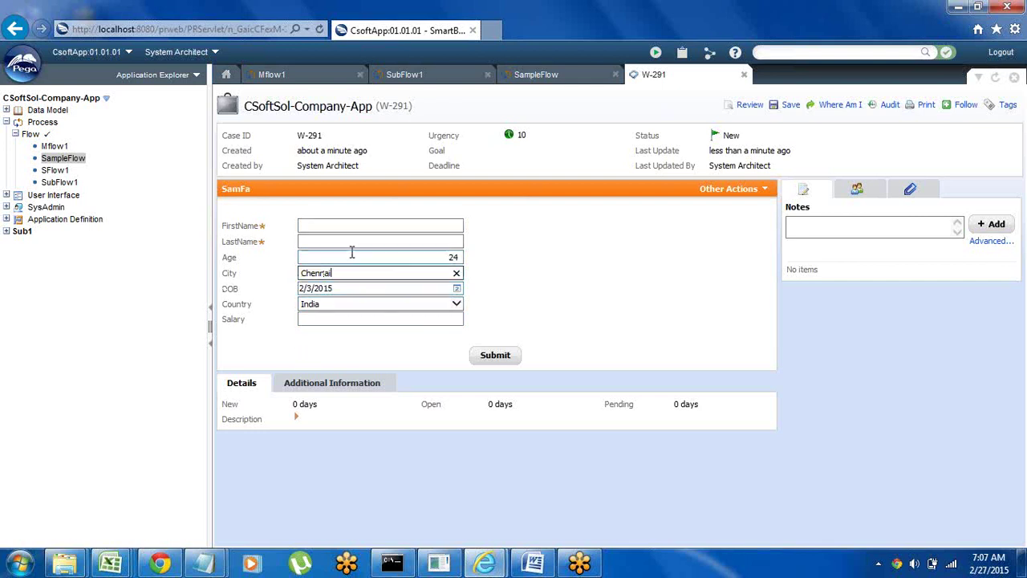
left_click(331, 226)
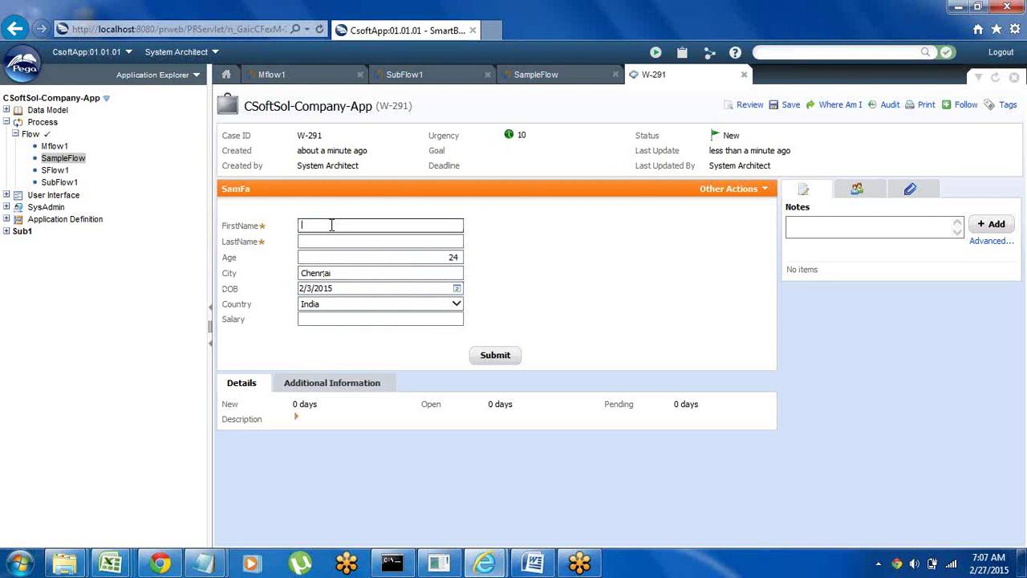
type("AABCC")
left_click(318, 243)
type("NBB")
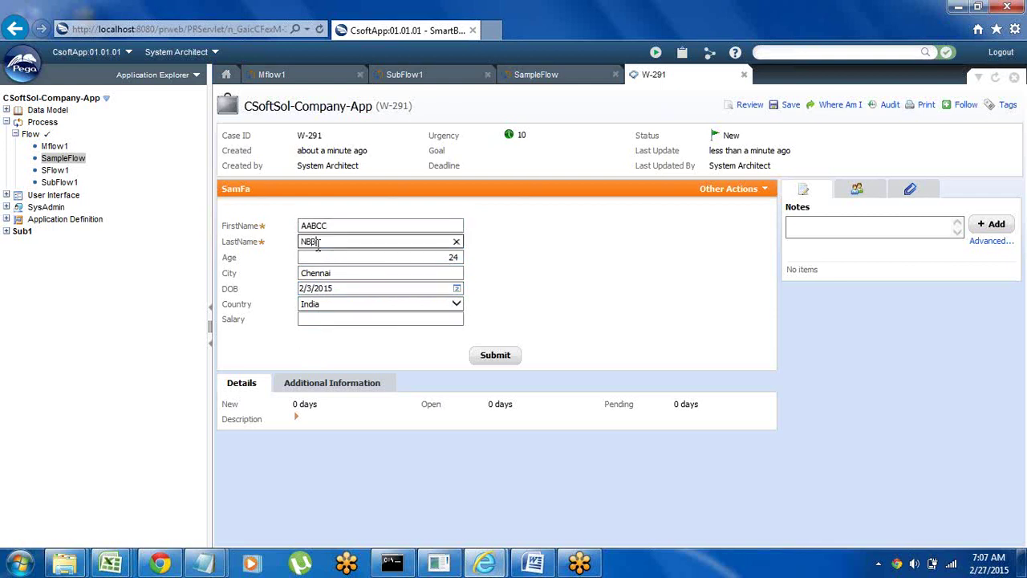
type("V")
left_click(495, 355)
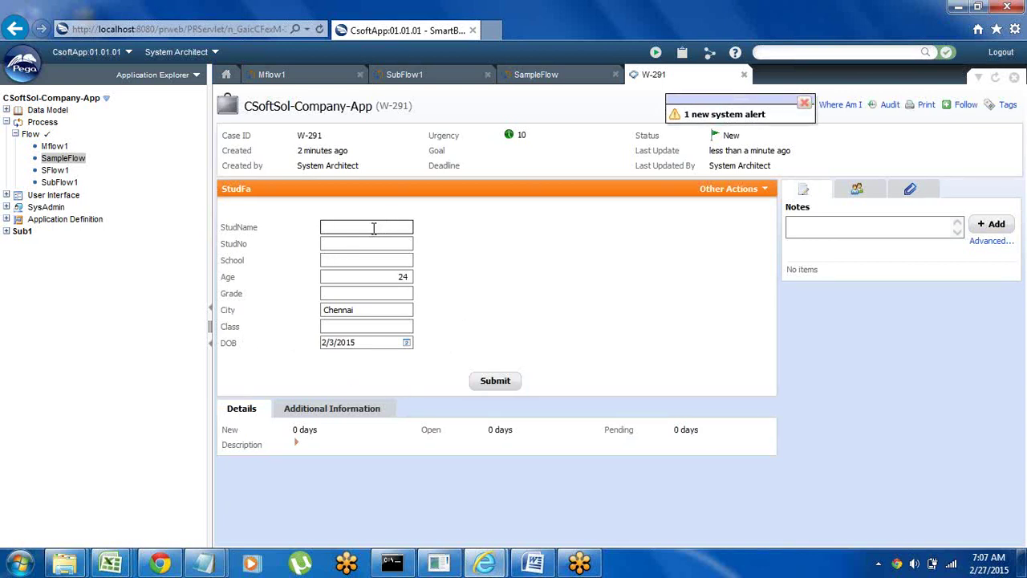
Enter the student's name on the StudFa form and submit it
type("ASWW")
key("Tab")
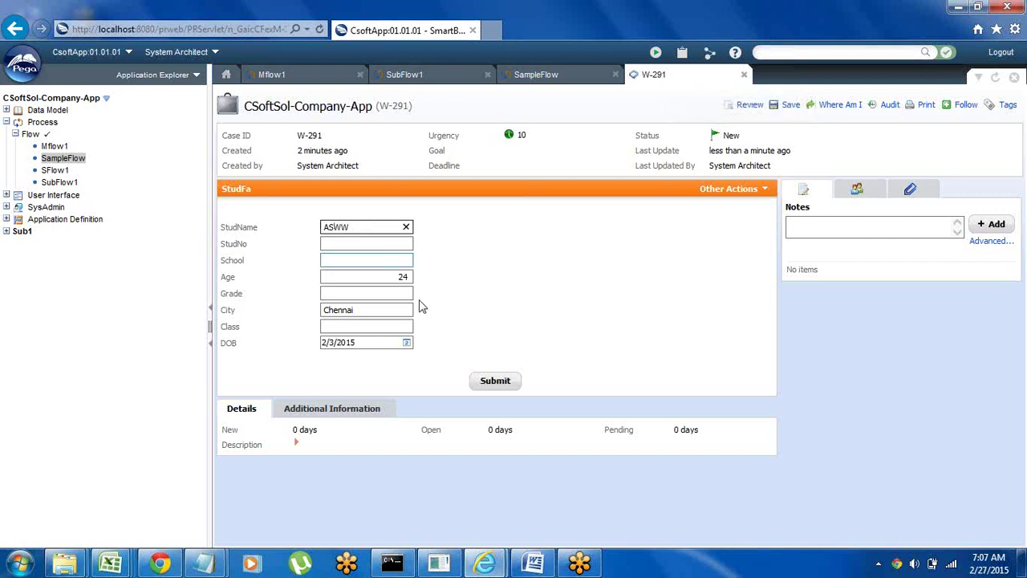
left_click(490, 383)
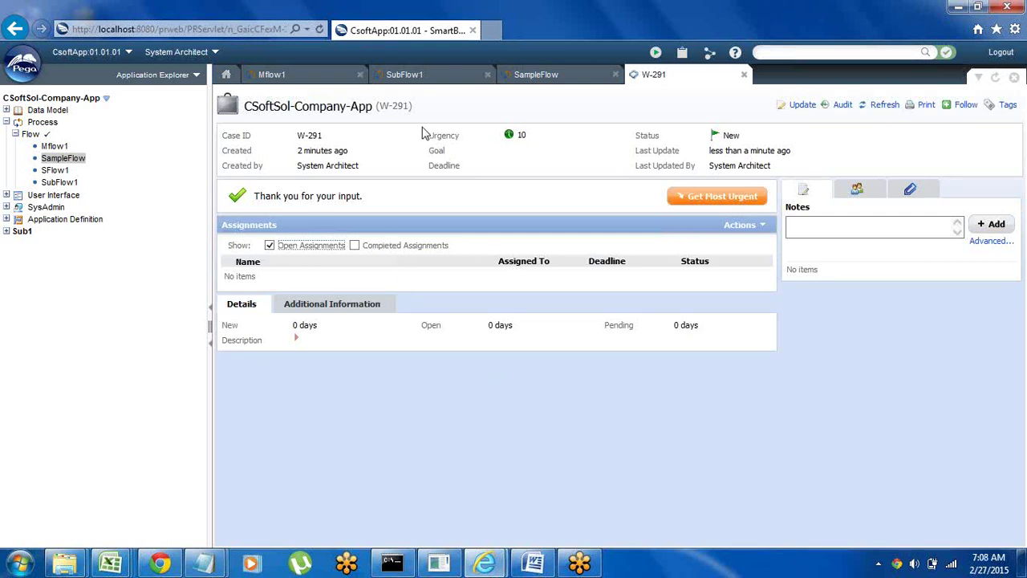
Delete the End shape from the SubFlow1 diagram
left_click(413, 78)
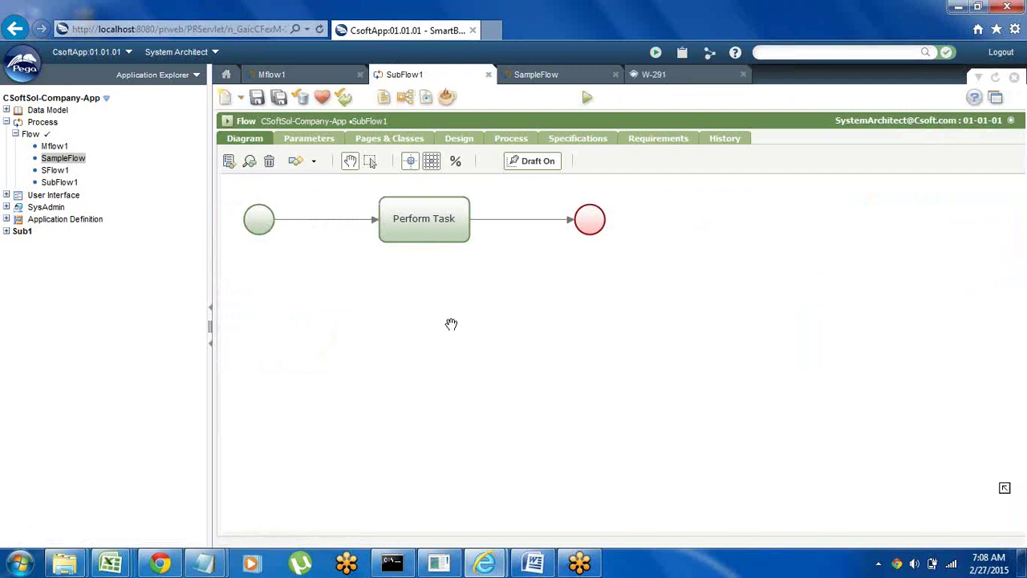
right_click(592, 227)
left_click(633, 260)
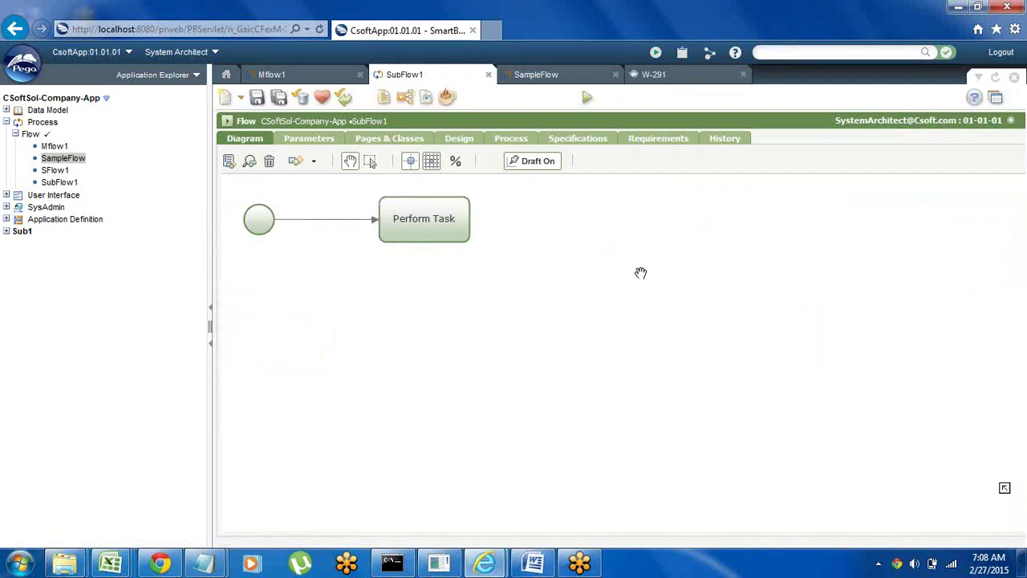
Add an Assignment shape after Perform Task in the SubFlow1 diagram and align it in the same row
right_click(525, 219)
mouse_move(567, 231)
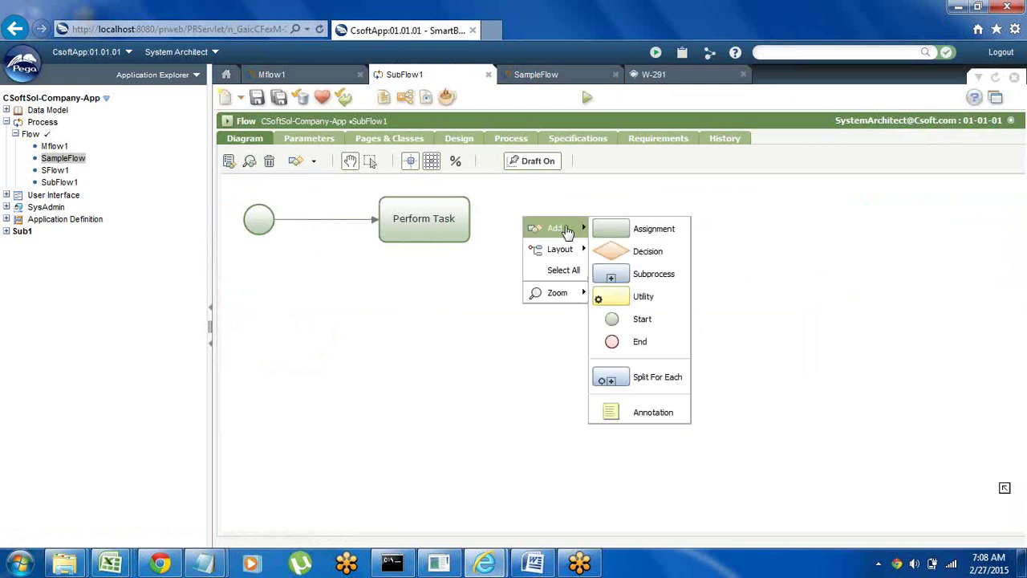
left_click(652, 229)
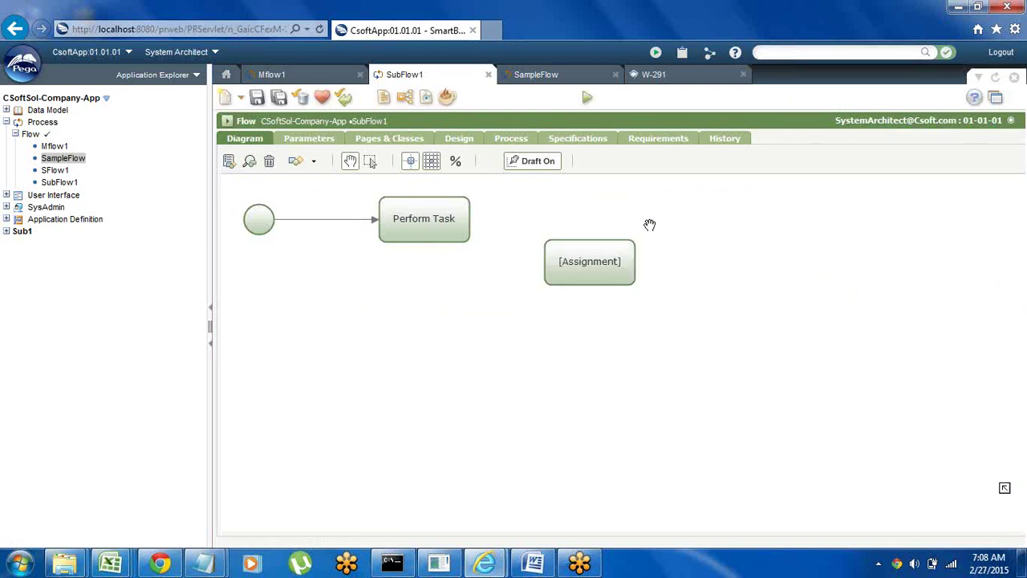
left_click(571, 278)
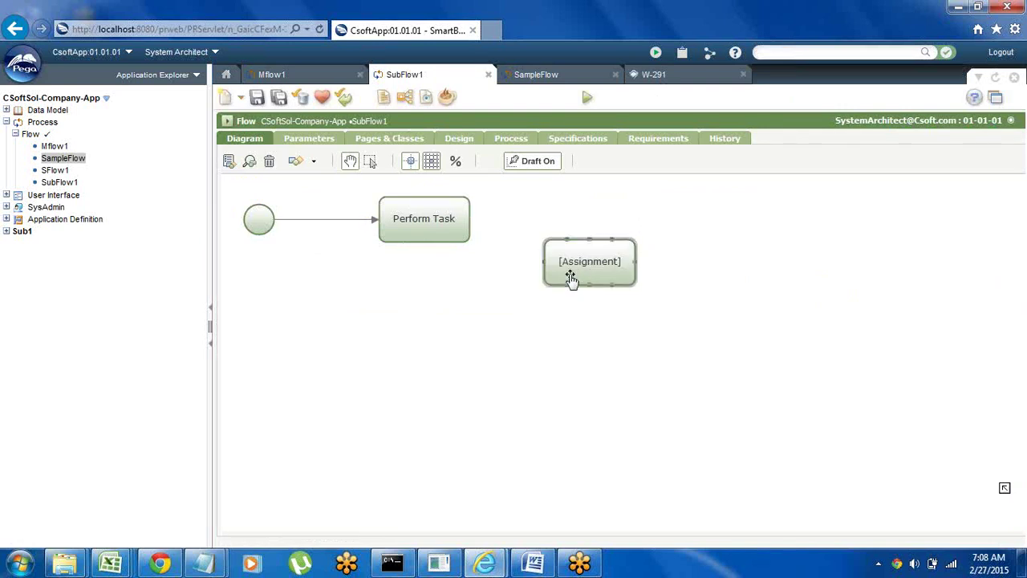
left_click_drag(571, 278, 576, 233)
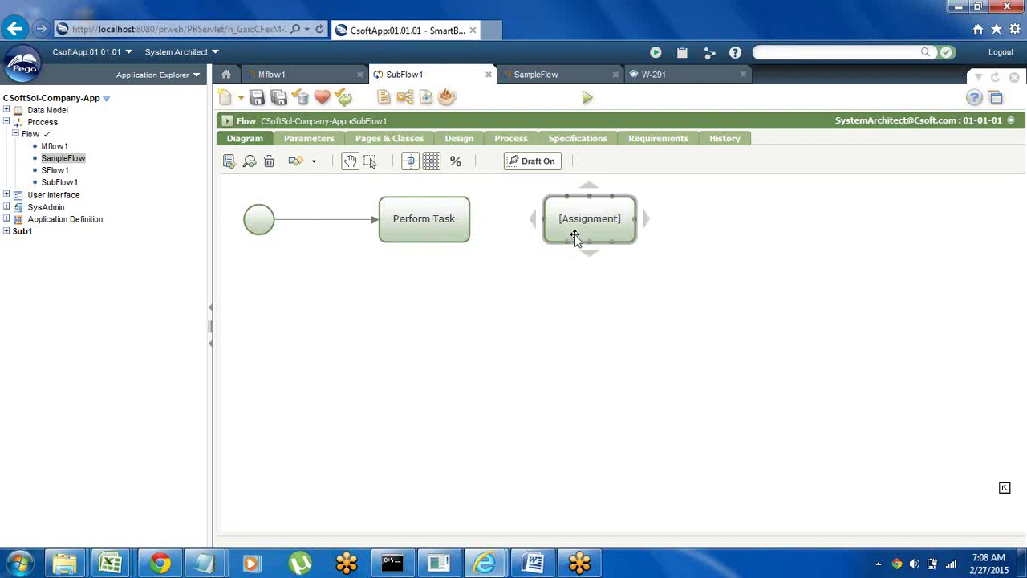
Add another Assignment shape to the SubFlow1 diagram and place it in line after the first new one
right_click(693, 216)
mouse_move(726, 222)
left_click(805, 226)
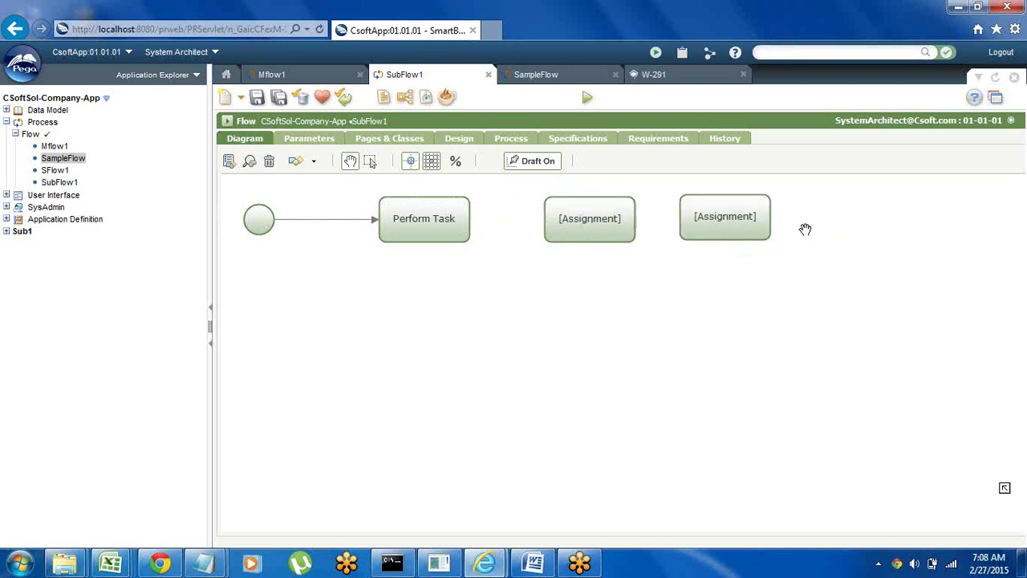
left_click(771, 233)
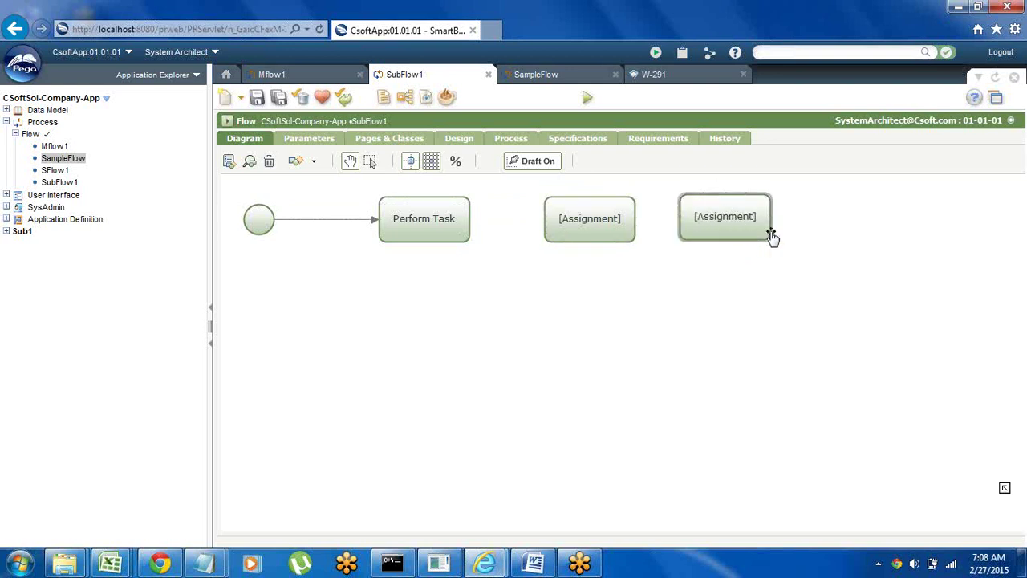
left_click_drag(770, 233, 791, 237)
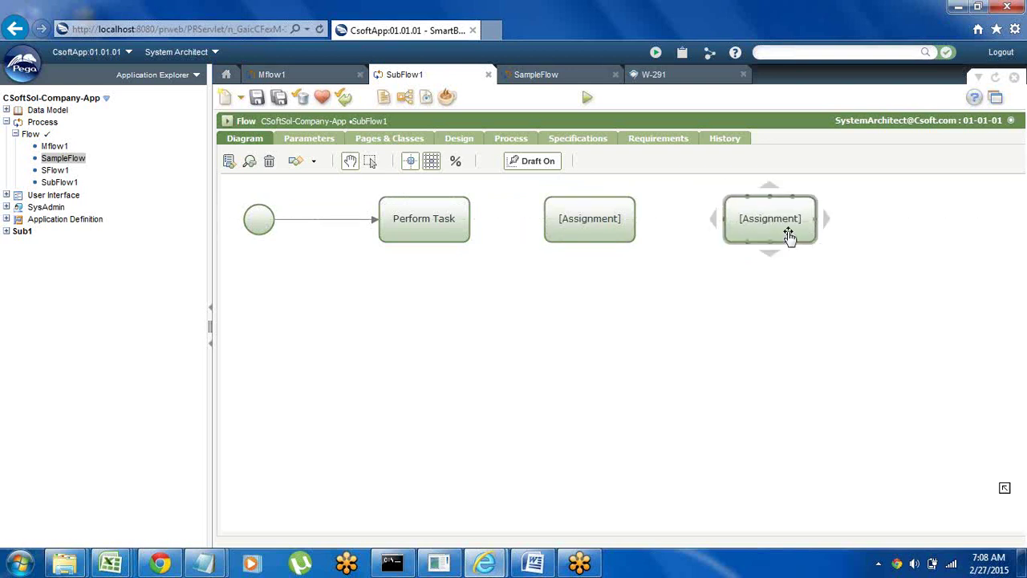
Add an End shape after the last Assignment and align it with the row of shapes
right_click(880, 215)
mouse_move(909, 226)
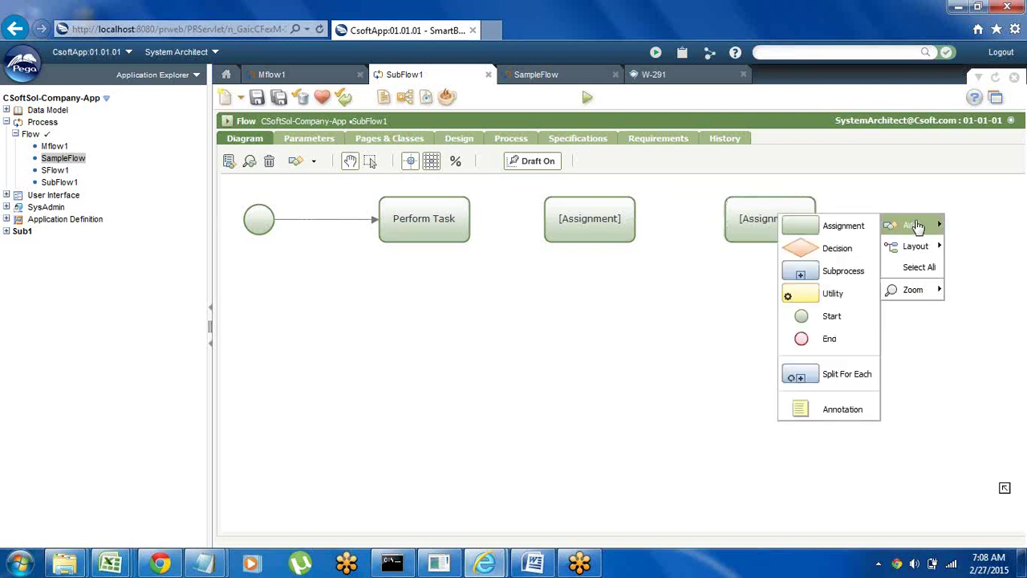
left_click(829, 338)
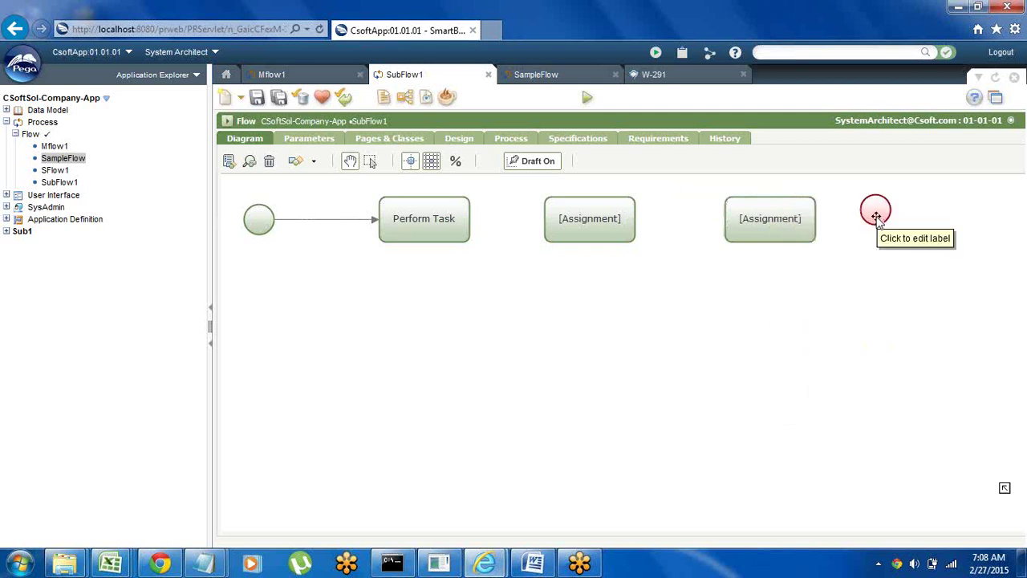
left_click_drag(876, 216, 898, 222)
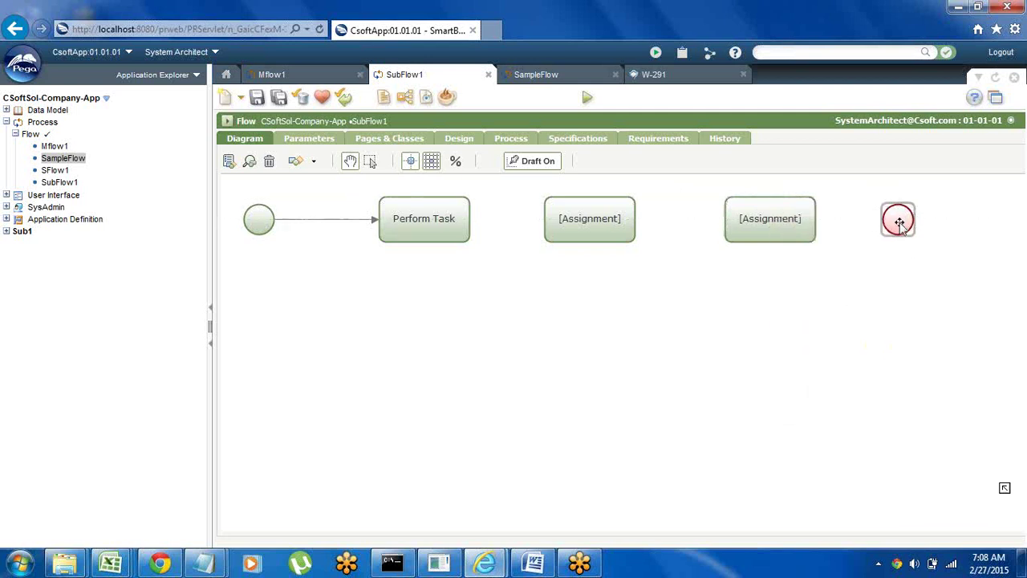
Connect Perform Task through both new Assignment shapes to the End shape, in sequence
left_click(437, 207)
left_click_drag(471, 219, 561, 222)
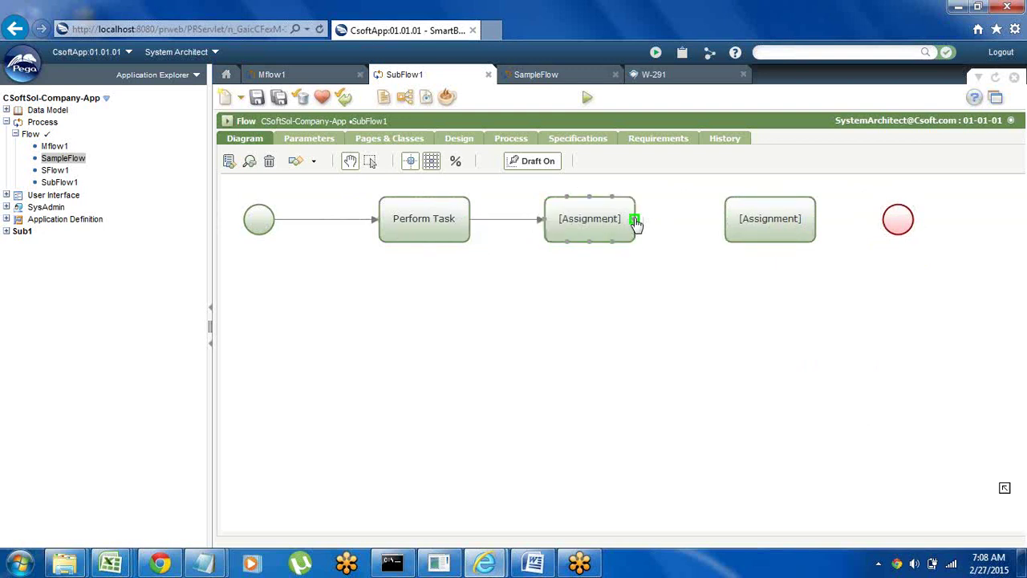
left_click_drag(635, 223, 731, 215)
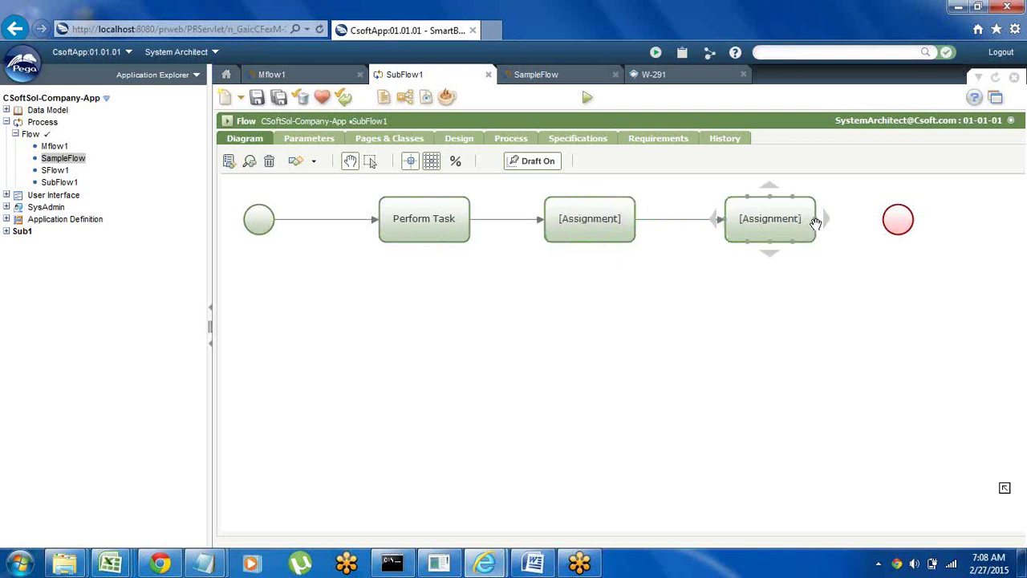
left_click_drag(817, 220, 907, 212)
Open the properties of the Perform Task assignment and set its flow action to Fa1
left_click(452, 219)
left_click(414, 215)
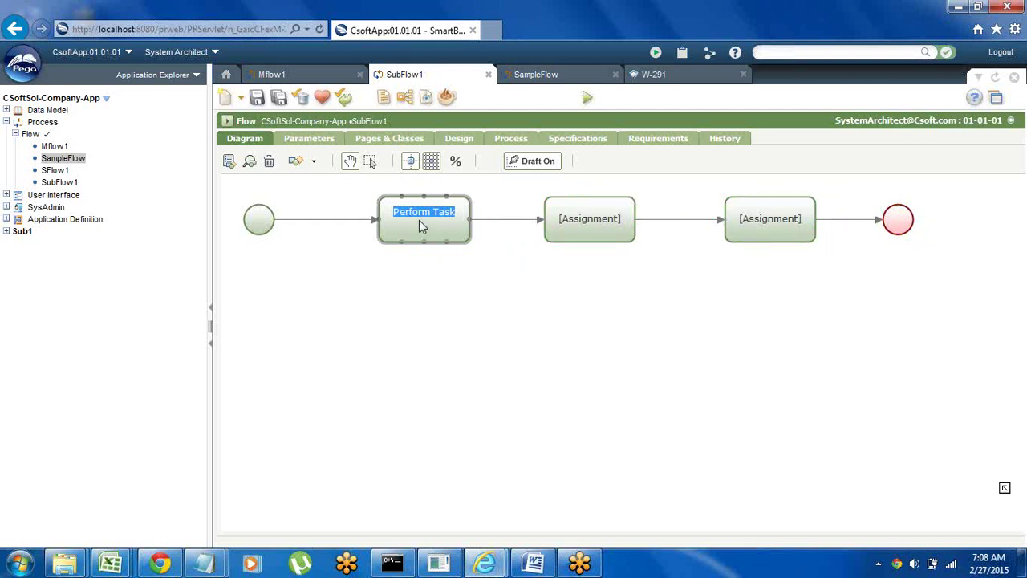
left_click(399, 295)
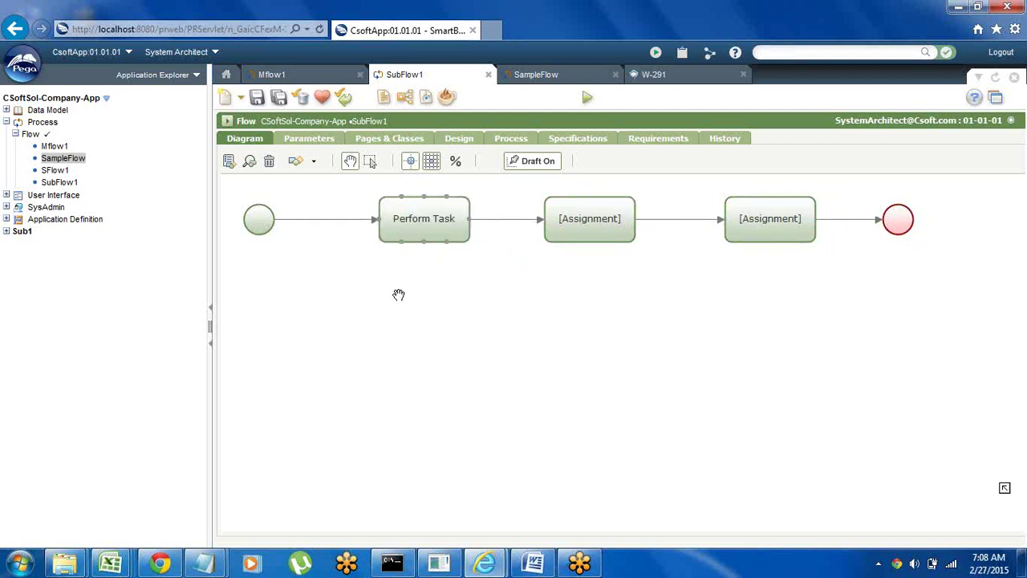
right_click(419, 220)
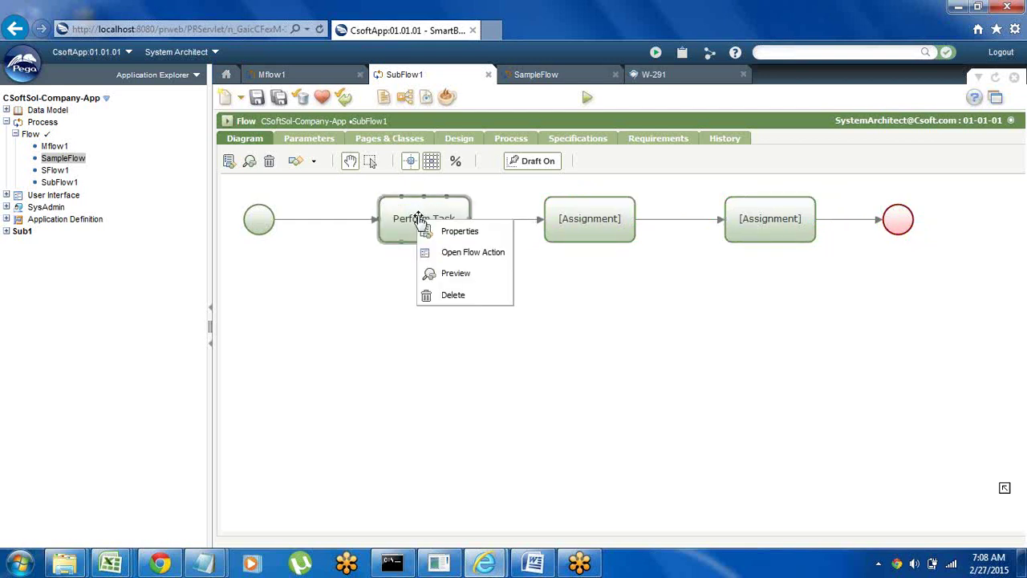
left_click(456, 237)
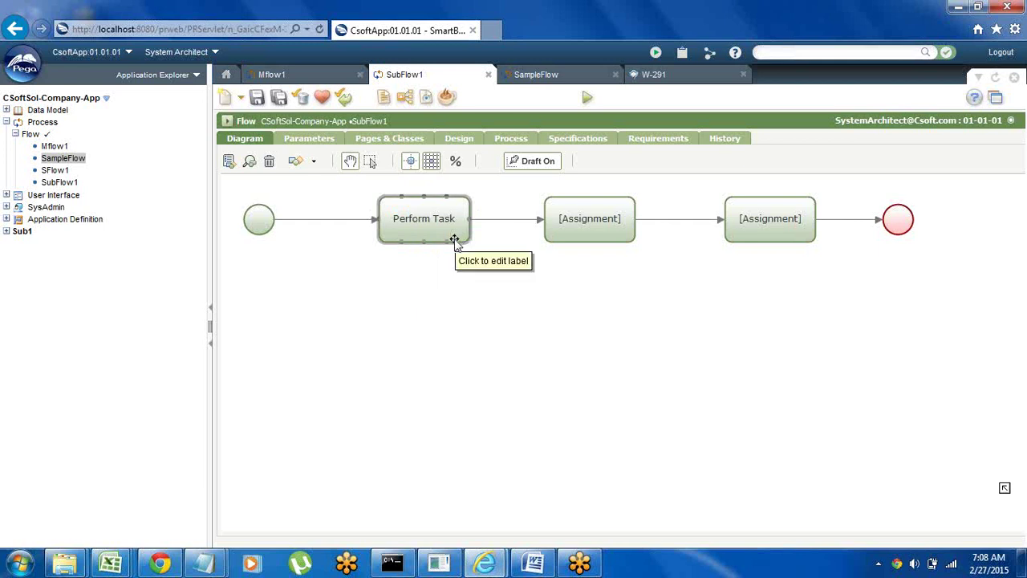
right_click(423, 229)
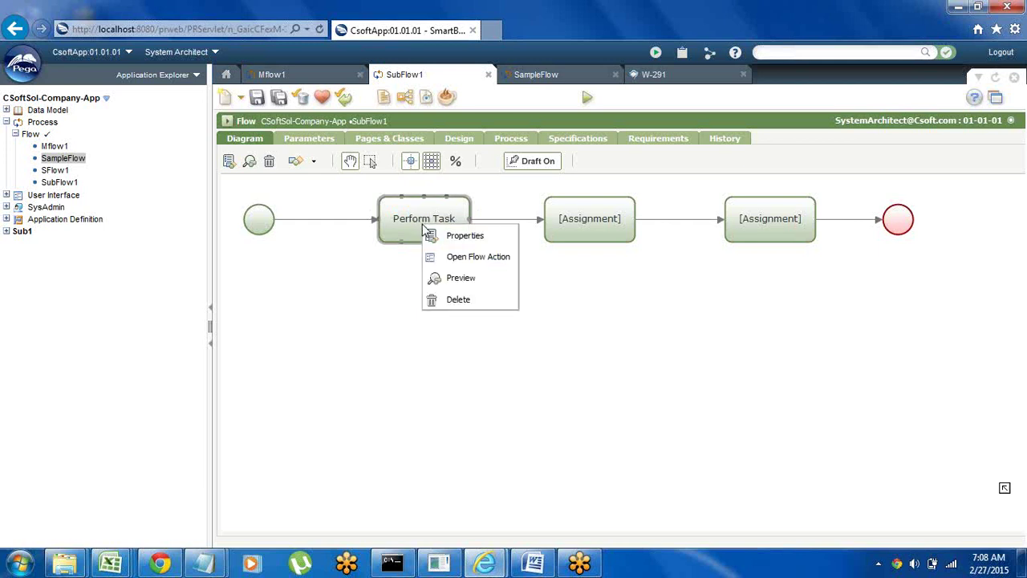
left_click(452, 230)
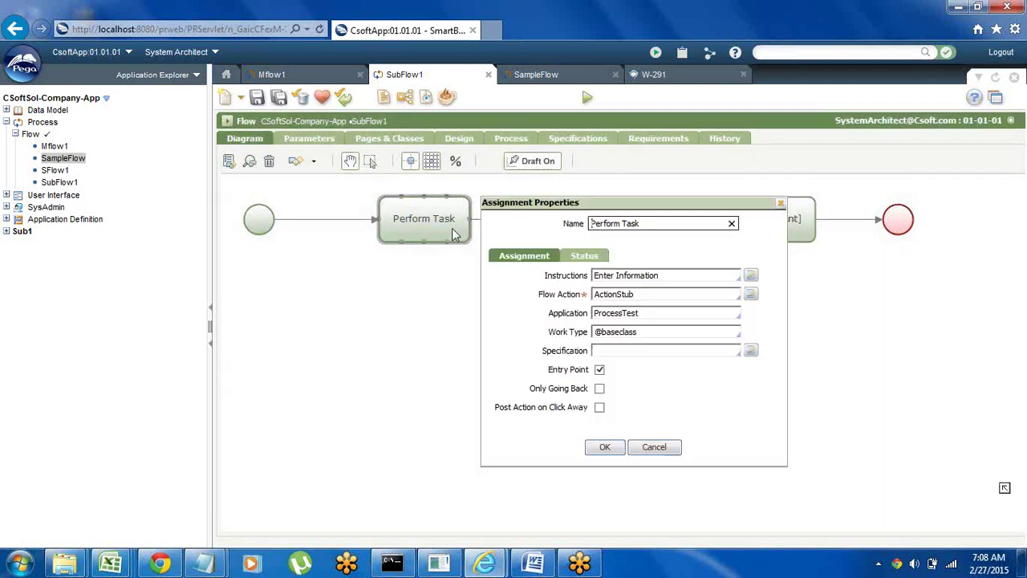
left_click(642, 293)
key("Down")
key("Return")
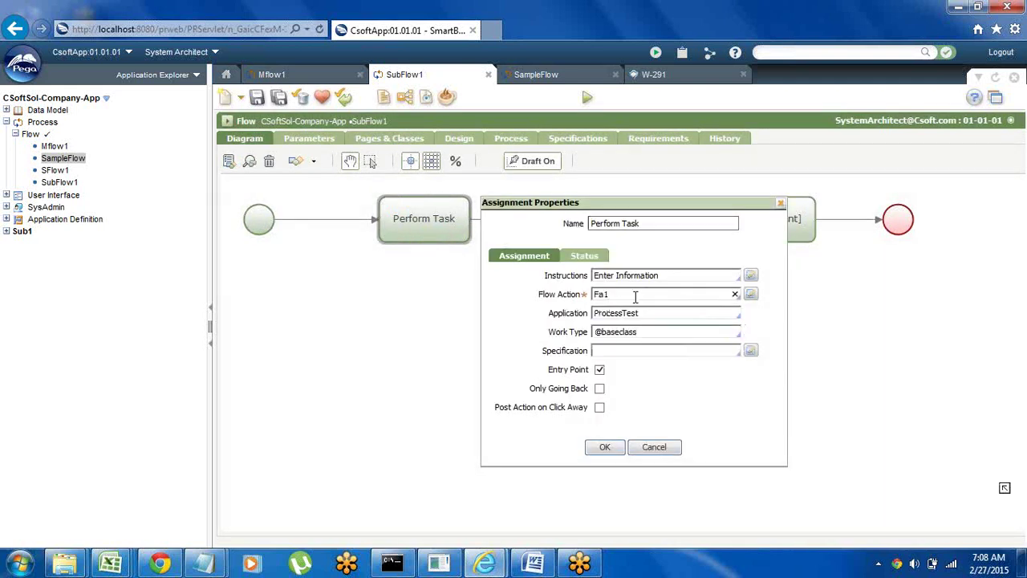
Rename the Perform Task assignment as Page1 and apply its properties
triple_click(650, 224)
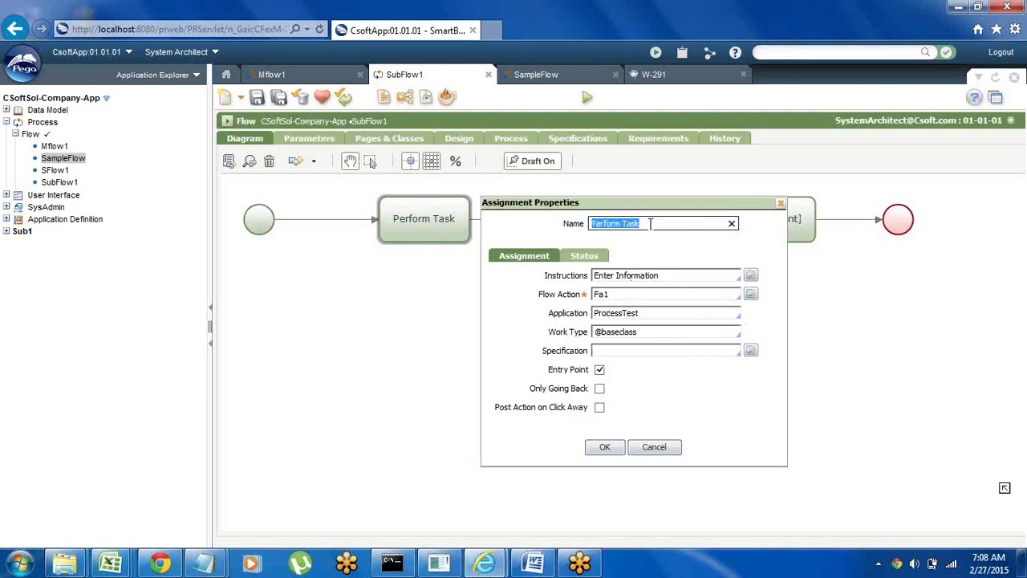
left_click(650, 223)
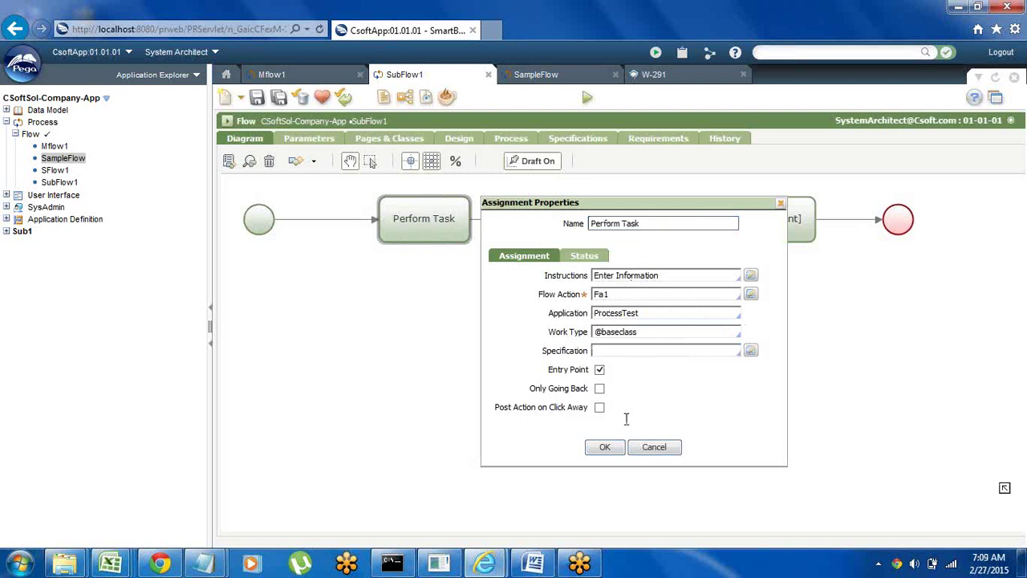
left_click(646, 223)
key("BackSpace")
key("BackSpace")
key("BackSpace")
key("BackSpace")
key("BackSpace")
key("BackSpace")
key("BackSpace")
key("BackSpace")
key("BackSpace")
key("BackSpace")
key("BackSpace")
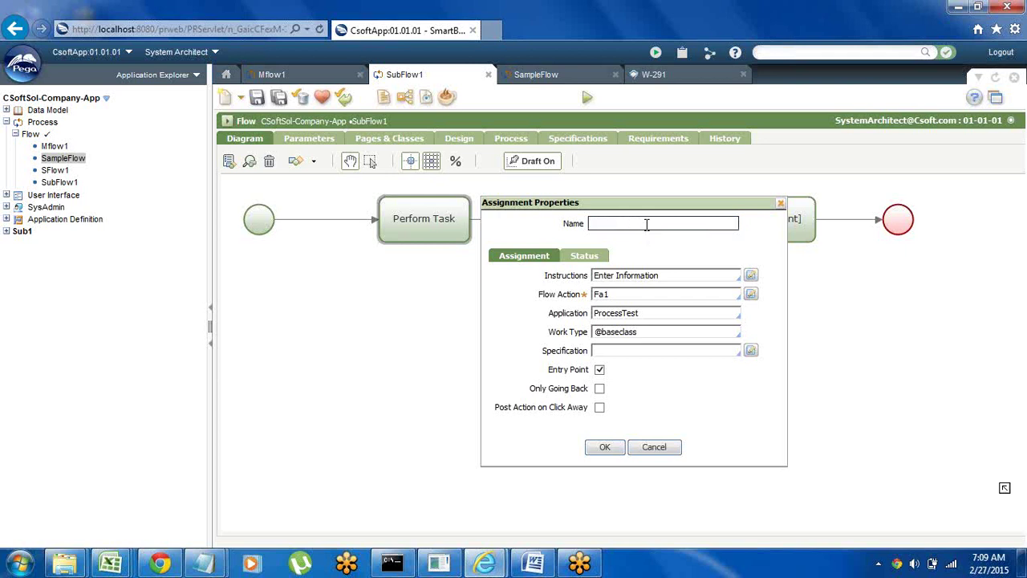
type("Page1")
left_click(602, 450)
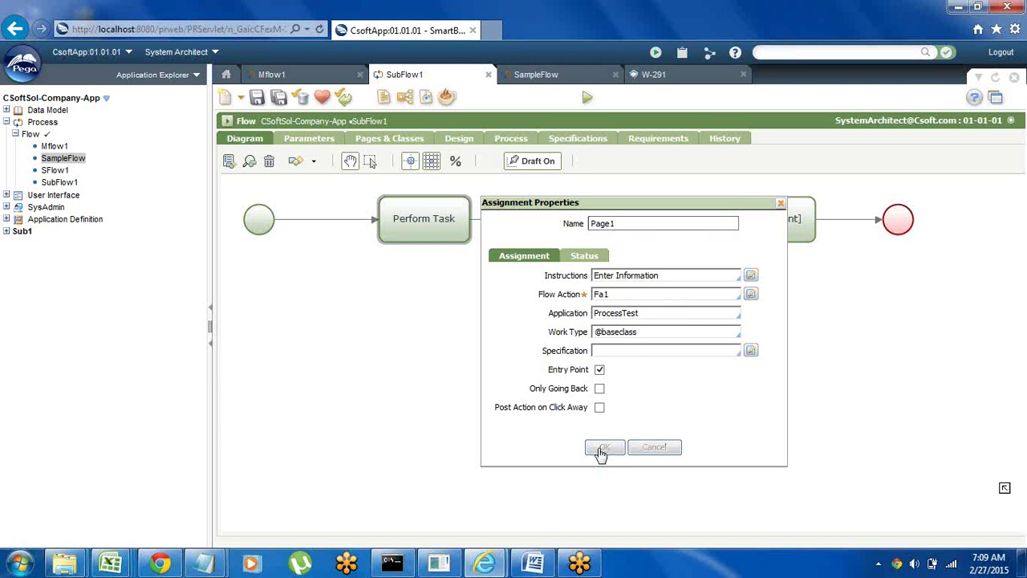
Open the properties of the assignment following Page1 and set its flow action to SamFa
right_click(585, 218)
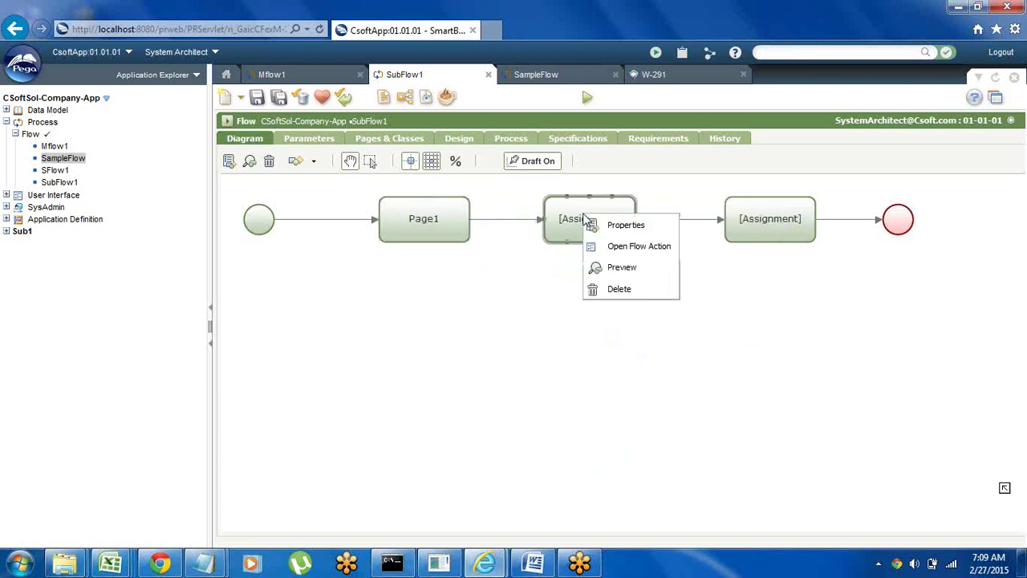
left_click(619, 225)
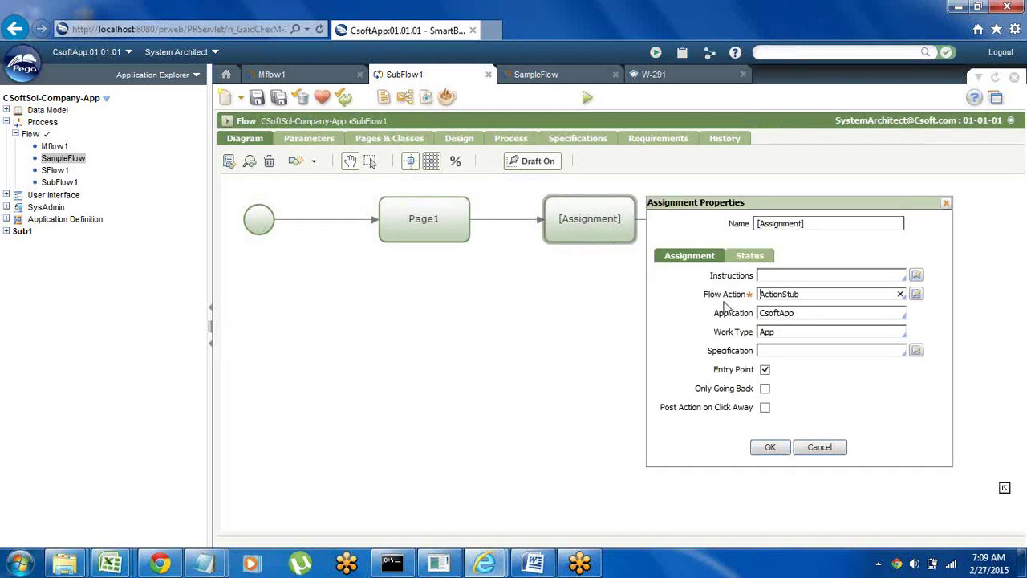
left_click(807, 296)
key("Down")
key("Down")
key("ctrl+a")
type("SamFa")
Name the SamFa assignment Page2 and apply its properties
left_click(806, 224)
key("ctrl+a")
type("SamFa")
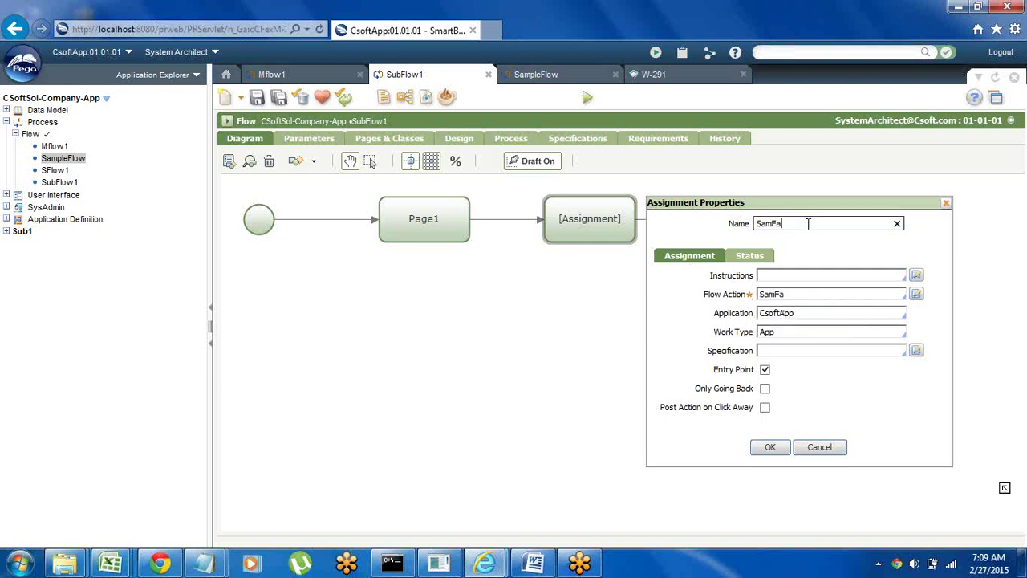
key("BackSpace")
key("BackSpace")
key("BackSpace")
type("Page2")
left_click(770, 449)
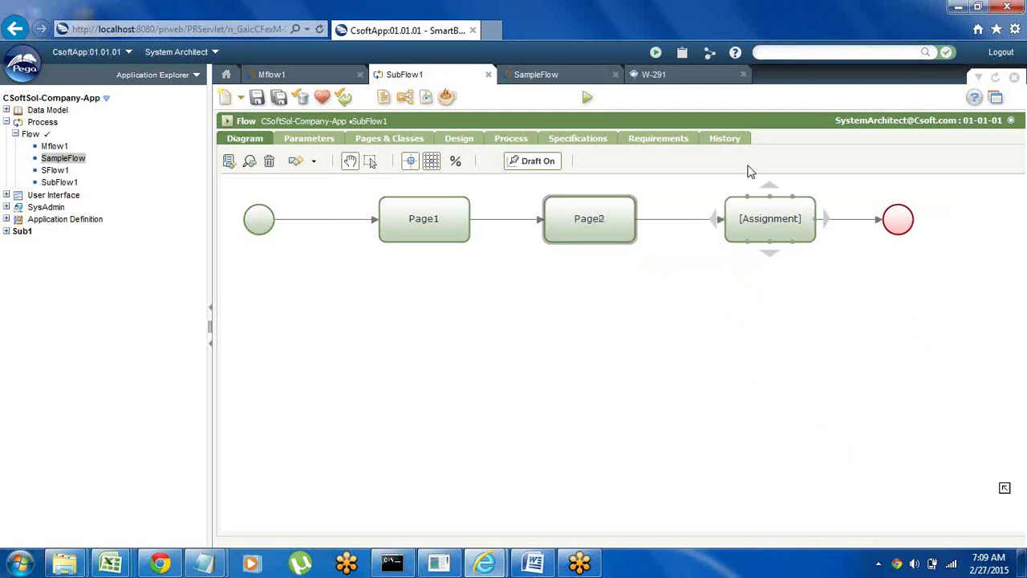
Open the properties of the last unnamed assignment and set its flow action to StudFa
right_click(761, 227)
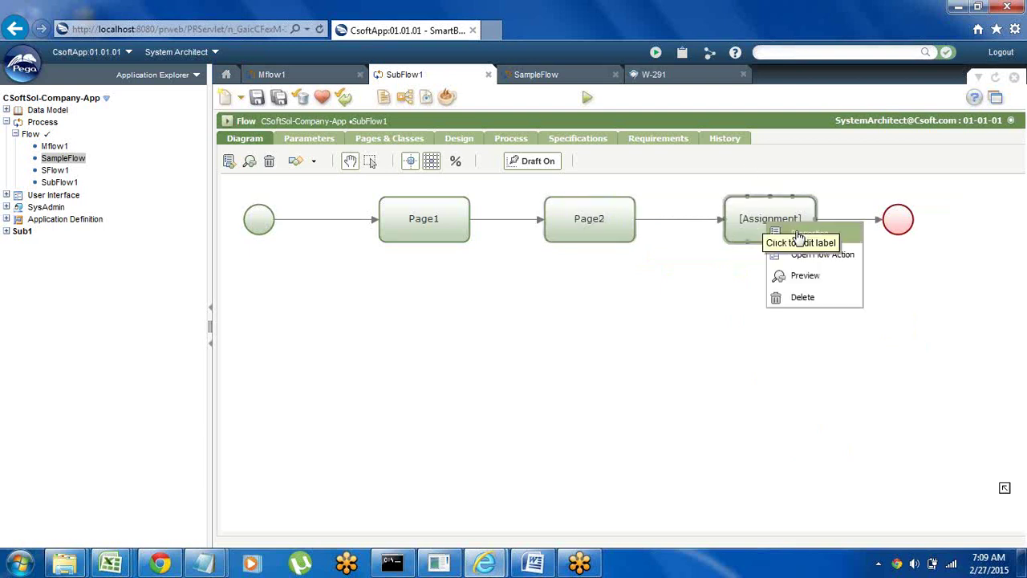
left_click(795, 233)
left_click(870, 295)
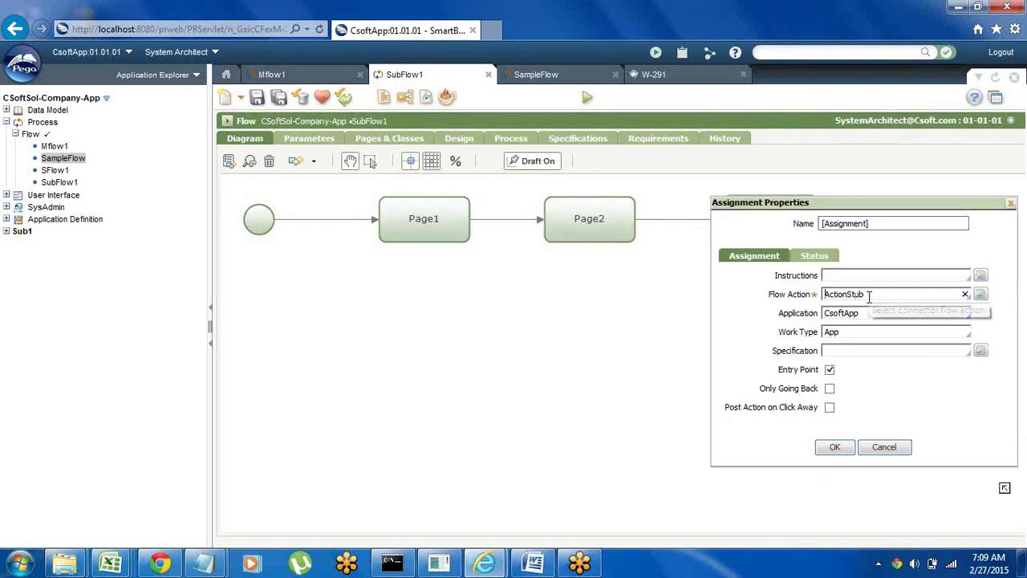
key("Down")
key("Down")
key("Down")
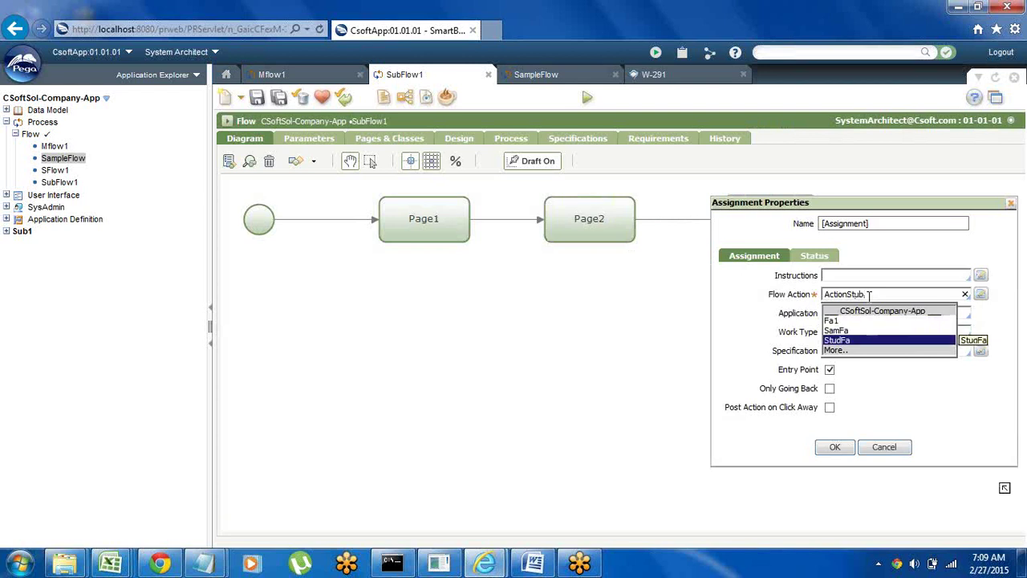
key("Return")
Name the StudFa assignment Page3 and apply its properties
left_click(883, 223)
type("StudFa")
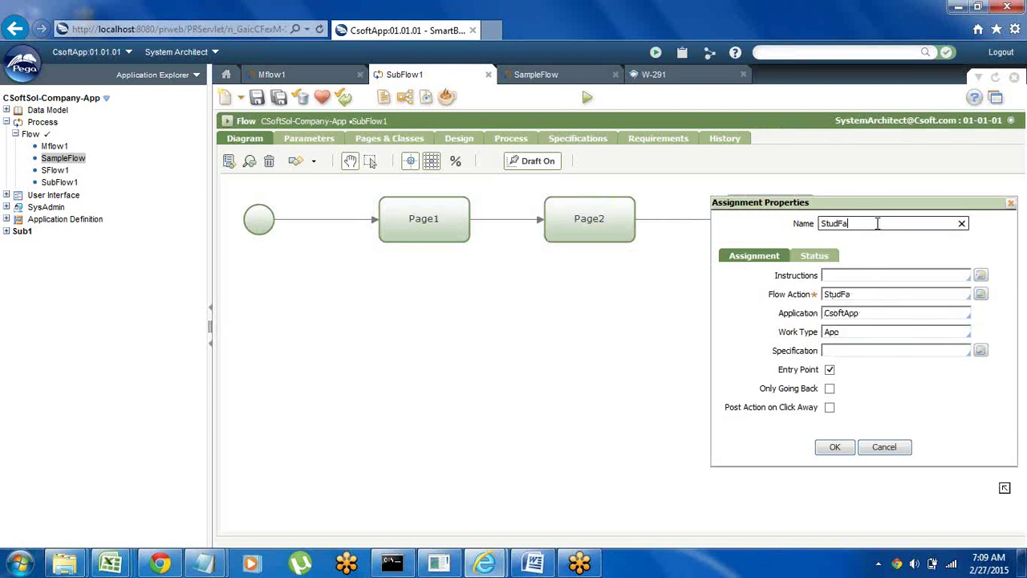
key("BackSpace")
key("BackSpace")
key("BackSpace")
key("BackSpace")
key("BackSpace")
left_click(836, 448)
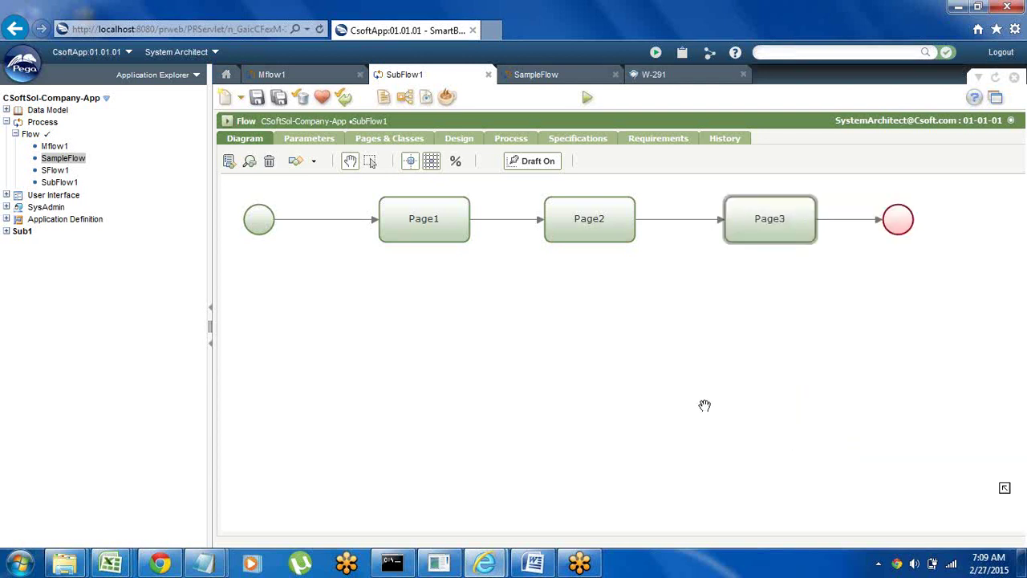
Save the SubFlow1 screen flow and run it
left_click(392, 205)
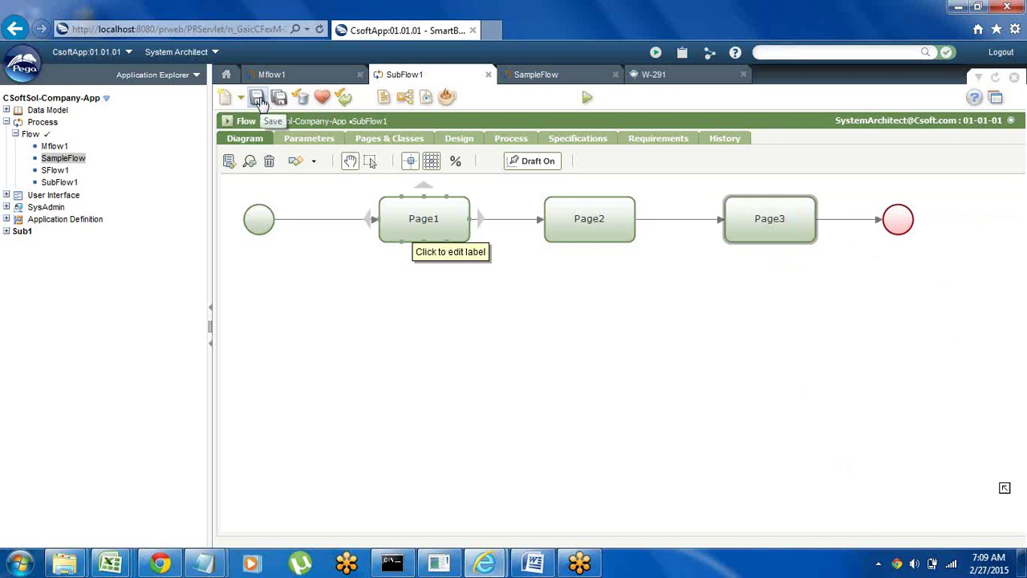
left_click(258, 100)
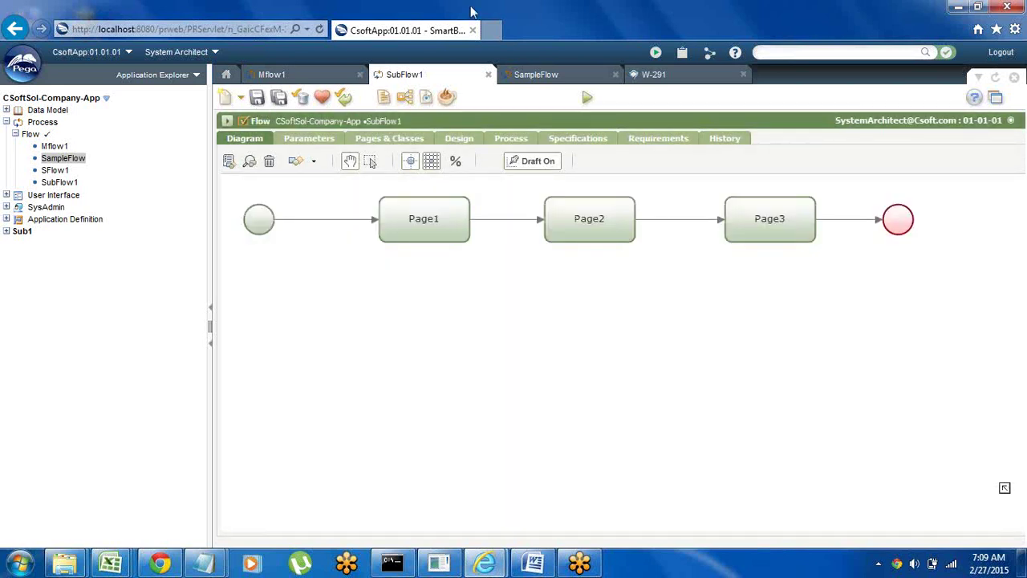
left_click(588, 100)
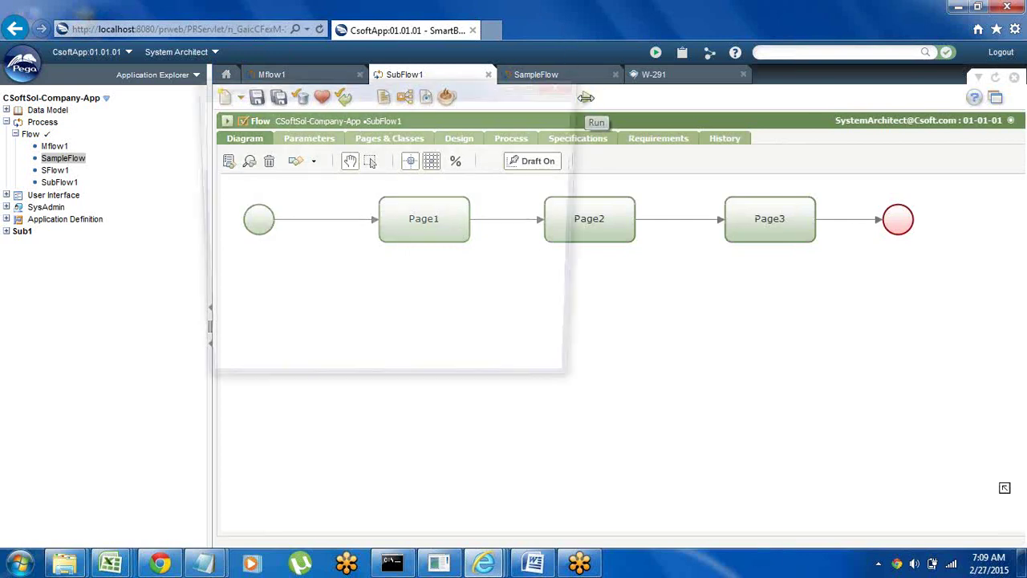
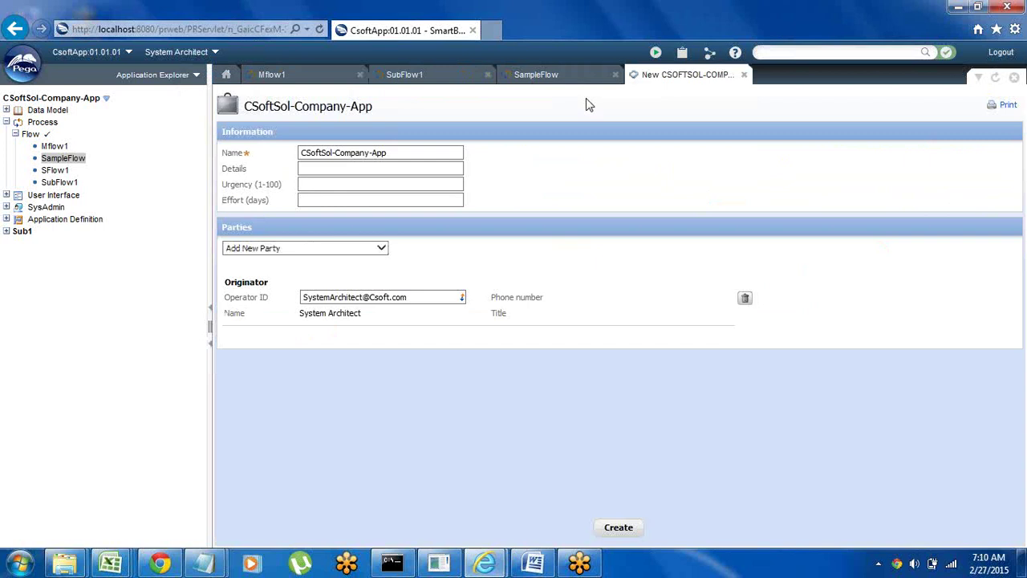
Remove the Originator party from the new work item and create it
left_click(745, 300)
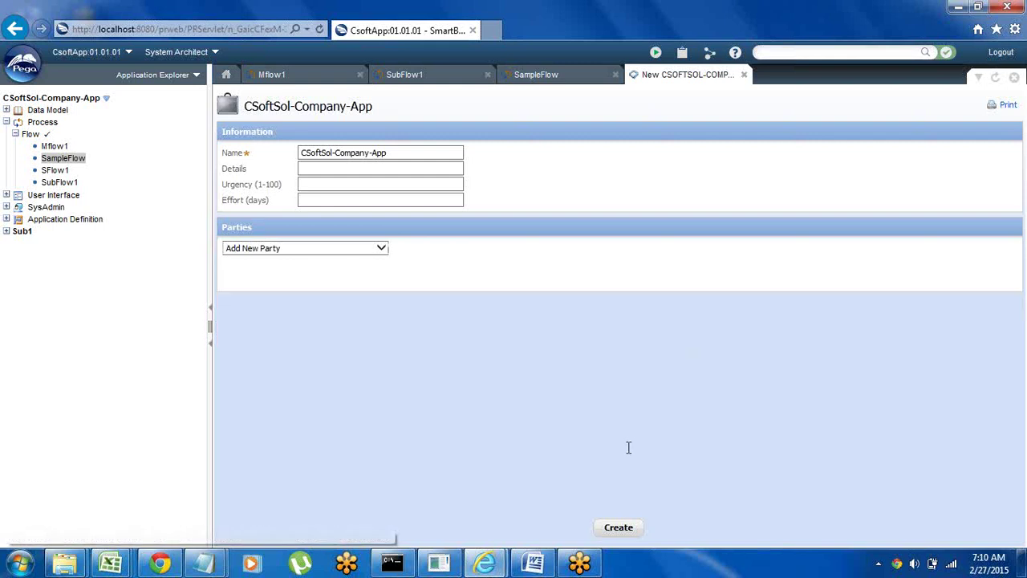
left_click(618, 528)
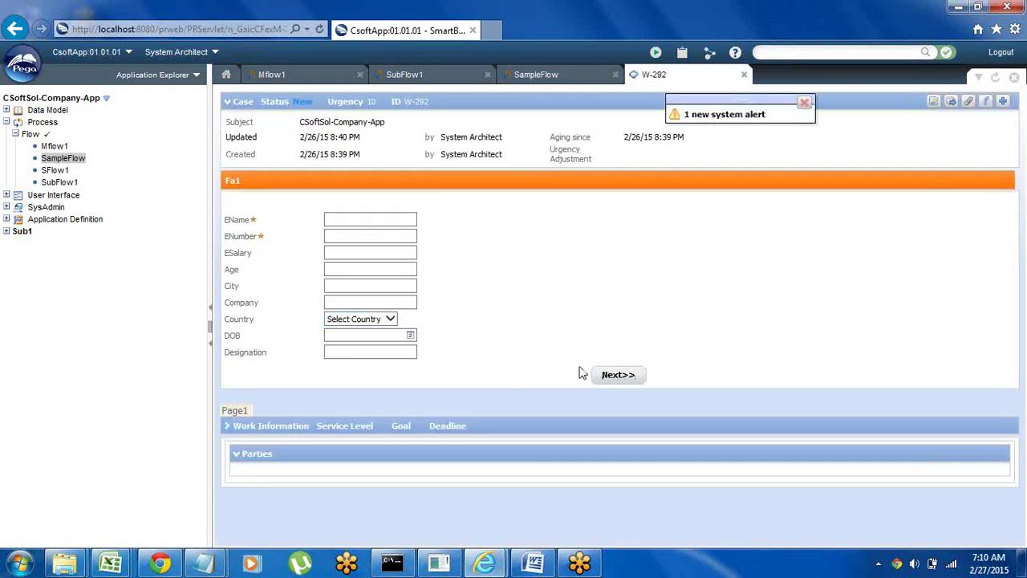
Submit the Fa1 page with EName NGFD and ENumber UGFD, correct ENumber to 23 and continue to Page2
left_click(365, 222)
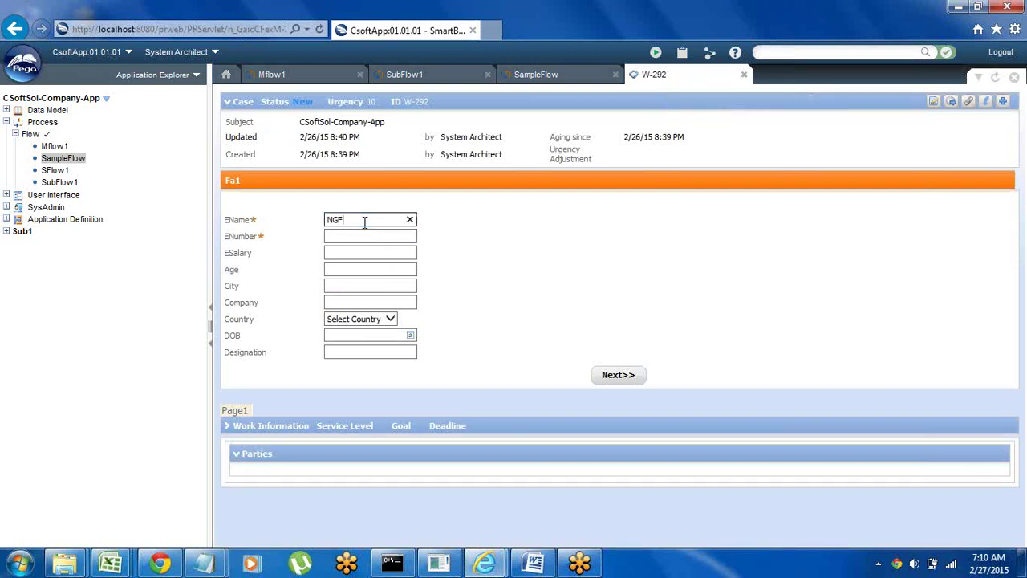
left_click(349, 236)
type("UGFD")
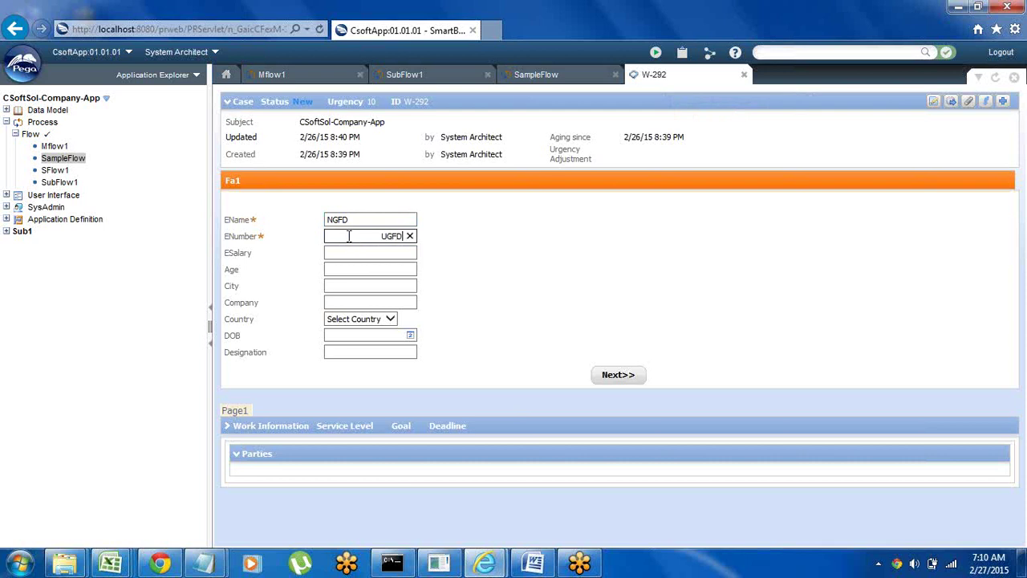
left_click(616, 375)
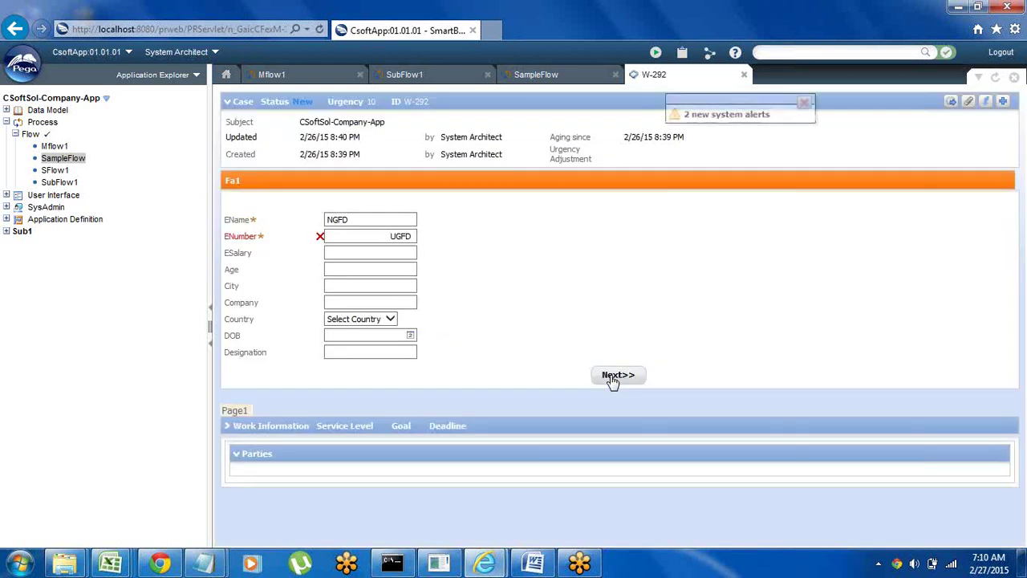
left_click(411, 236)
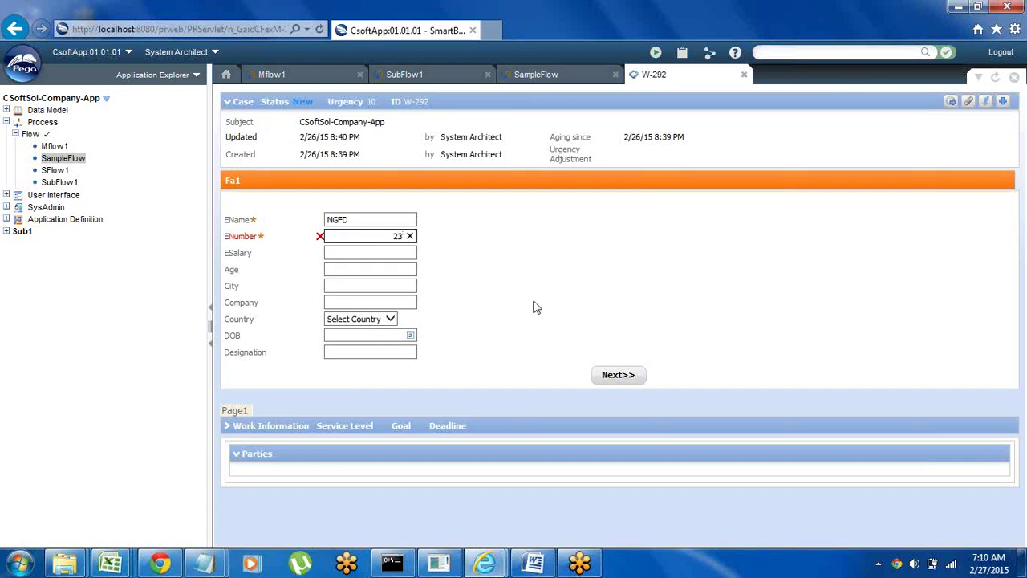
left_click(617, 376)
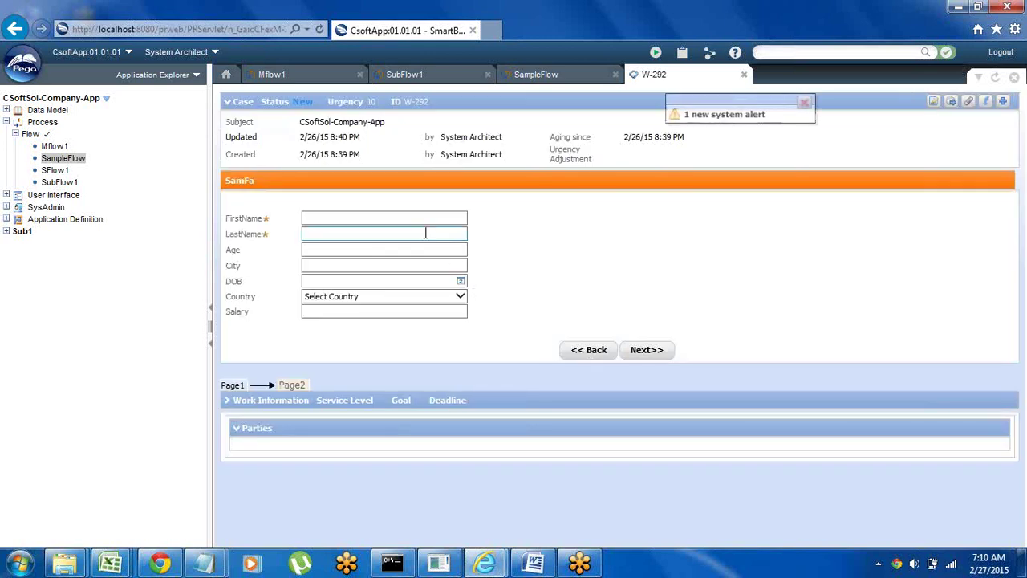
Fill the SamFa page with FirstName SSSS and LastName KKKK and continue to Page3
left_click(419, 218)
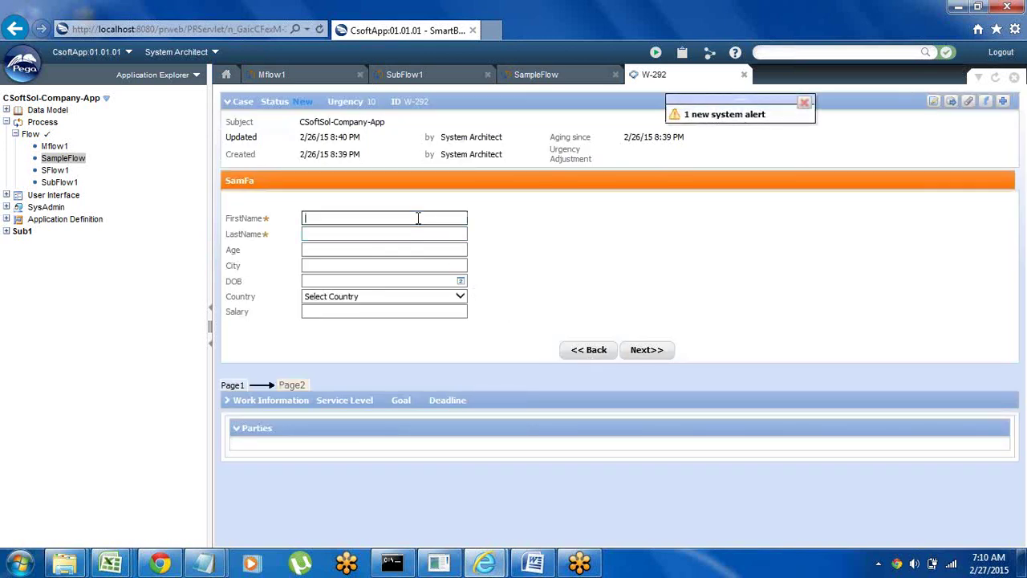
type("SSSS")
left_click(403, 232)
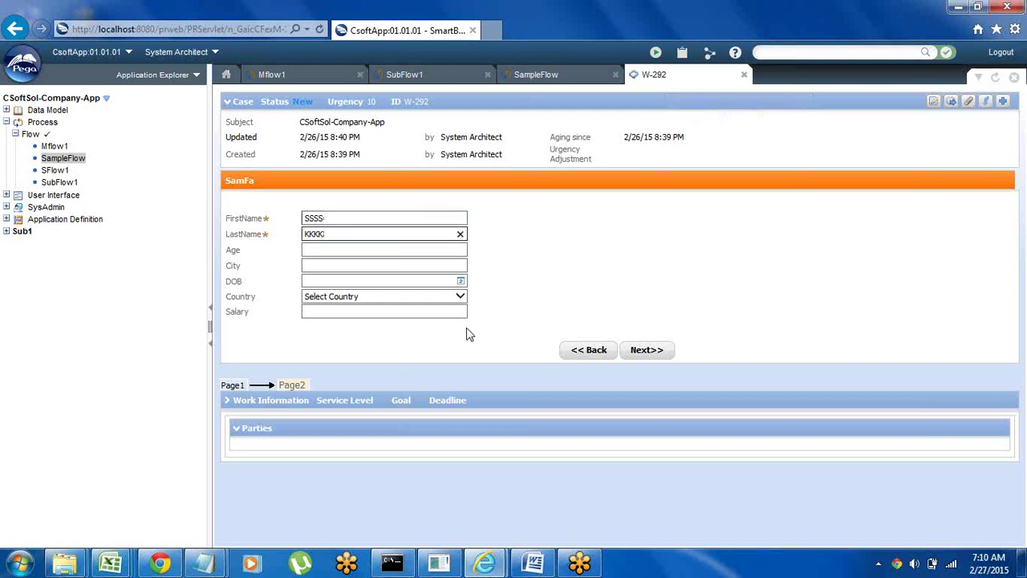
left_click(642, 350)
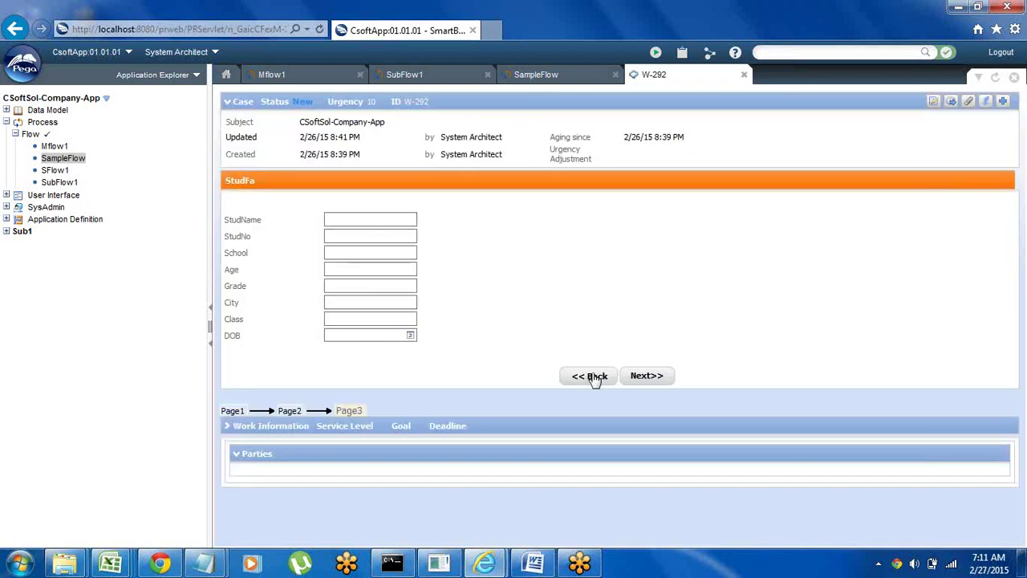
Go back from Page3 to Page1 to review the entered data, and return forward to Page3
left_click(594, 377)
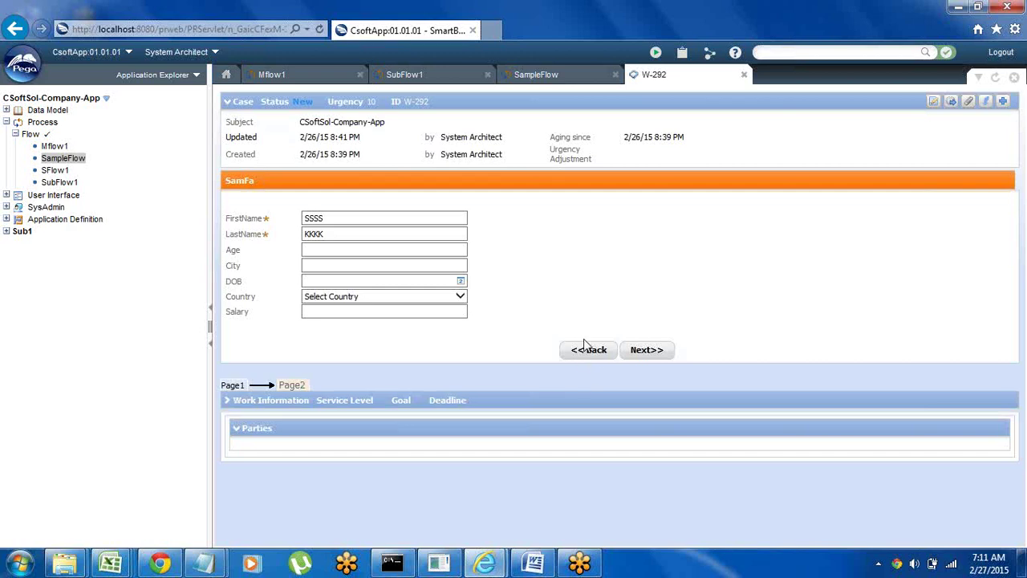
left_click(588, 355)
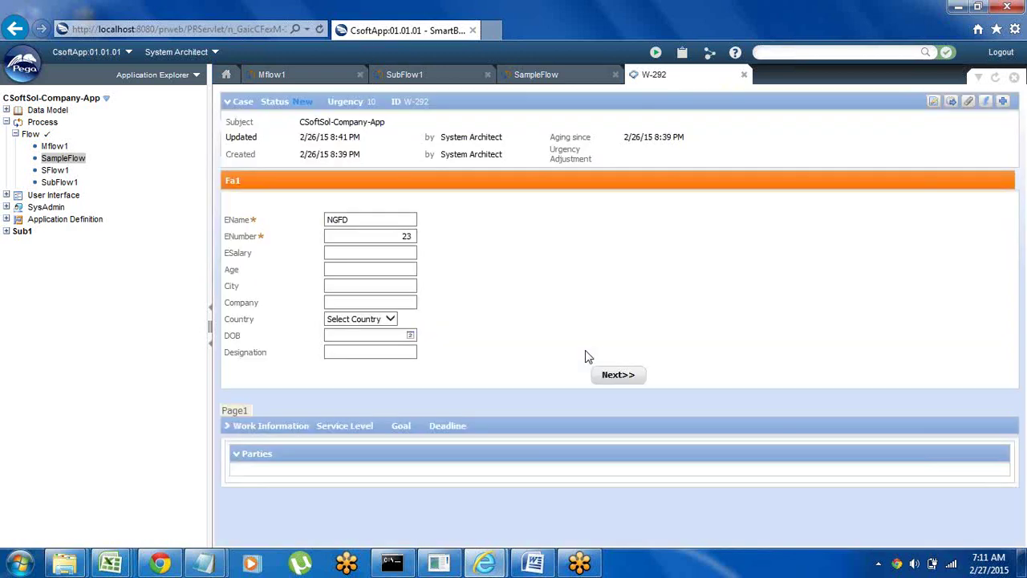
left_click(618, 377)
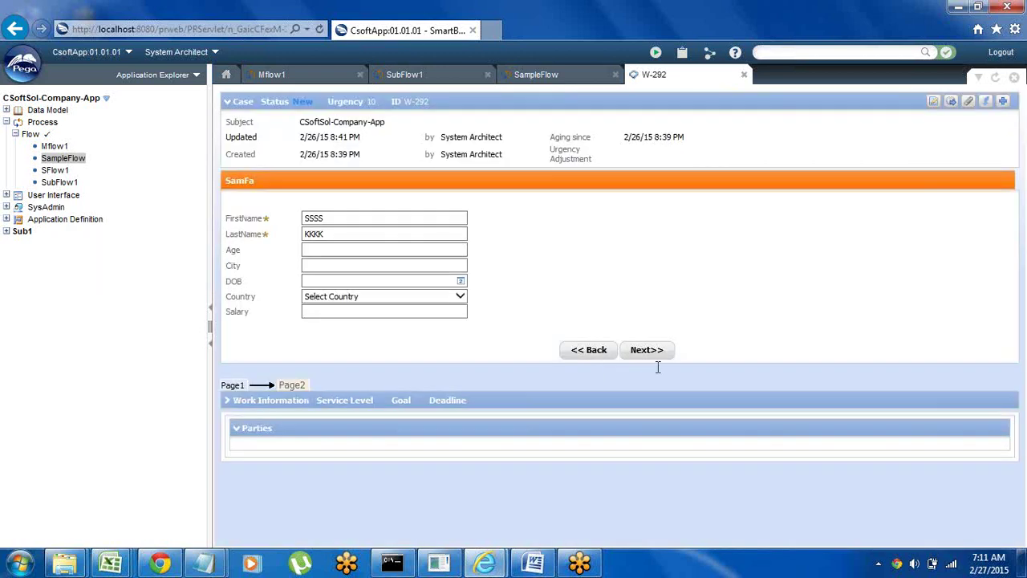
left_click(643, 356)
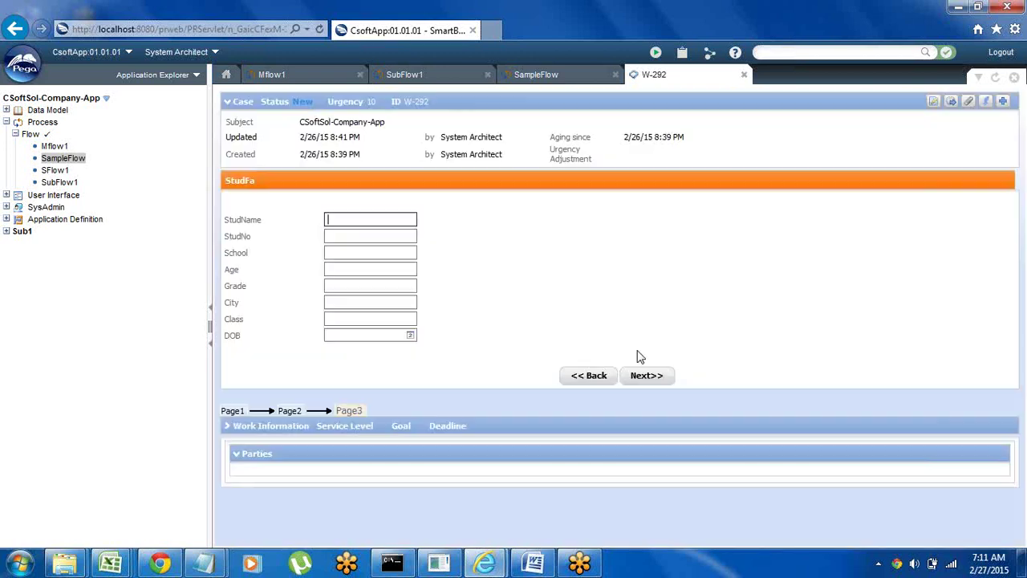
Submit the StudFa page with its fields blank and close the work item
left_click(647, 376)
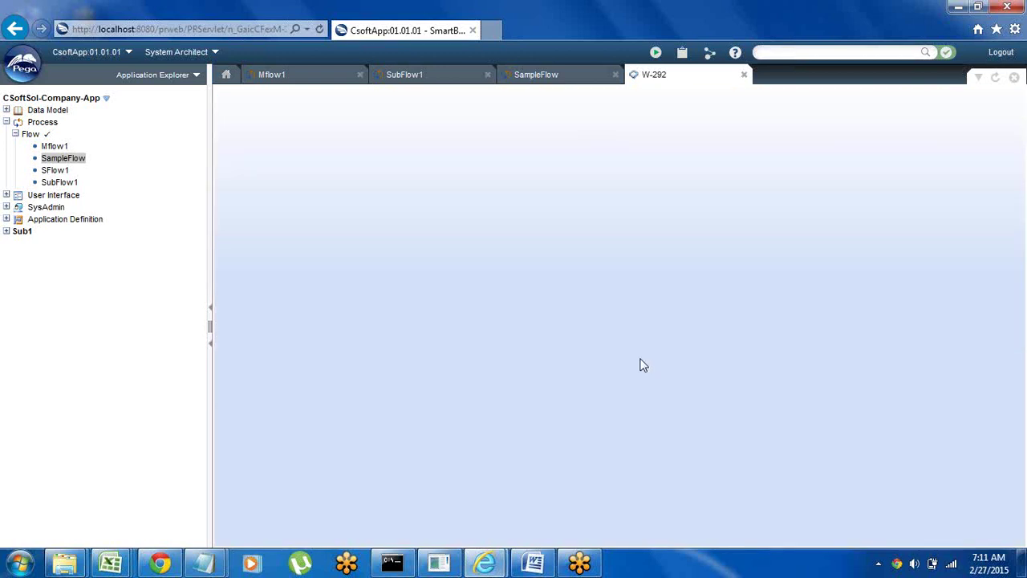
left_click(744, 75)
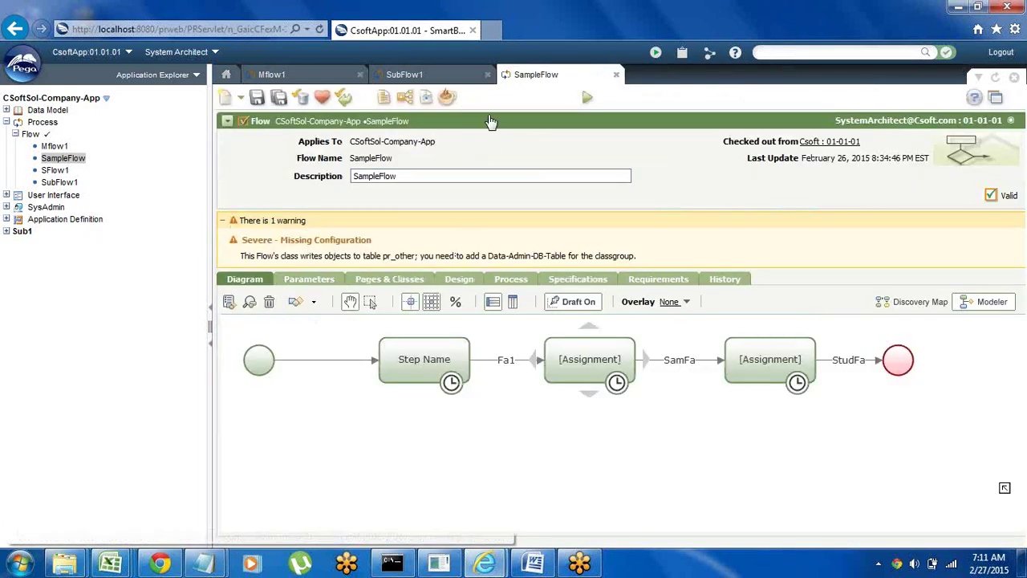
Change the harness of SubFlow1's start shape to TabbedScreenFlow and apply the properties
left_click(454, 80)
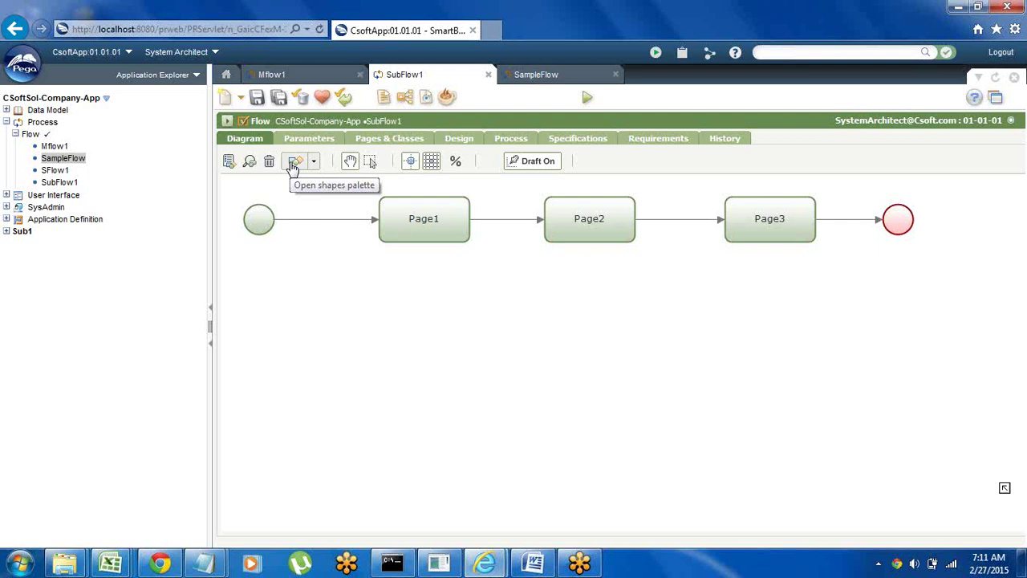
right_click(257, 222)
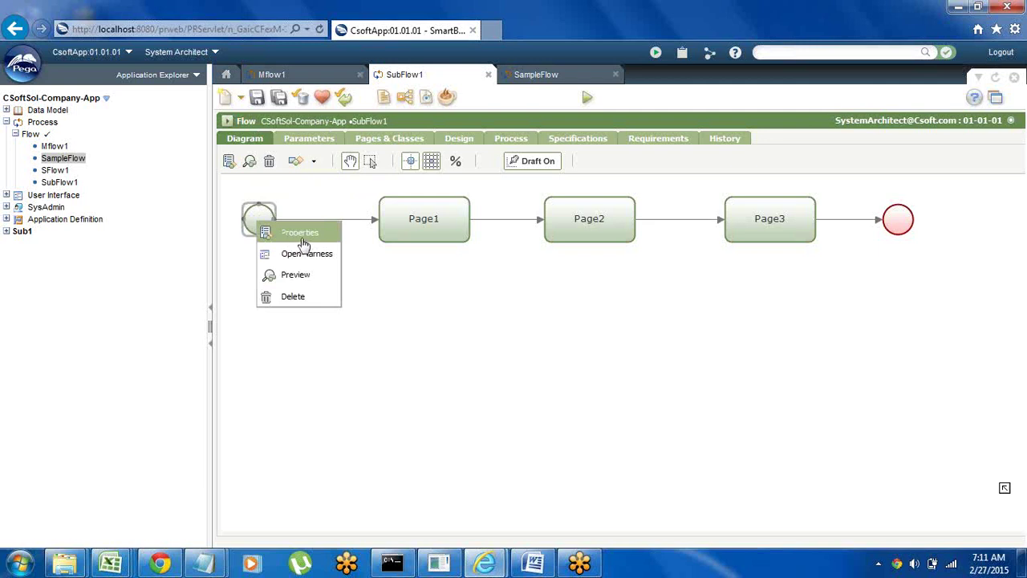
left_click(299, 235)
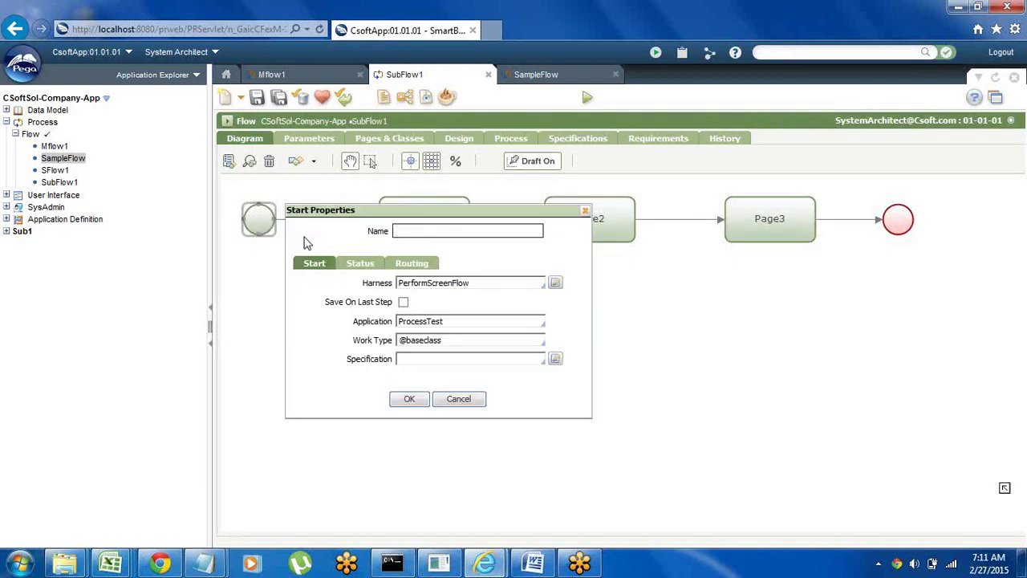
left_click(479, 286)
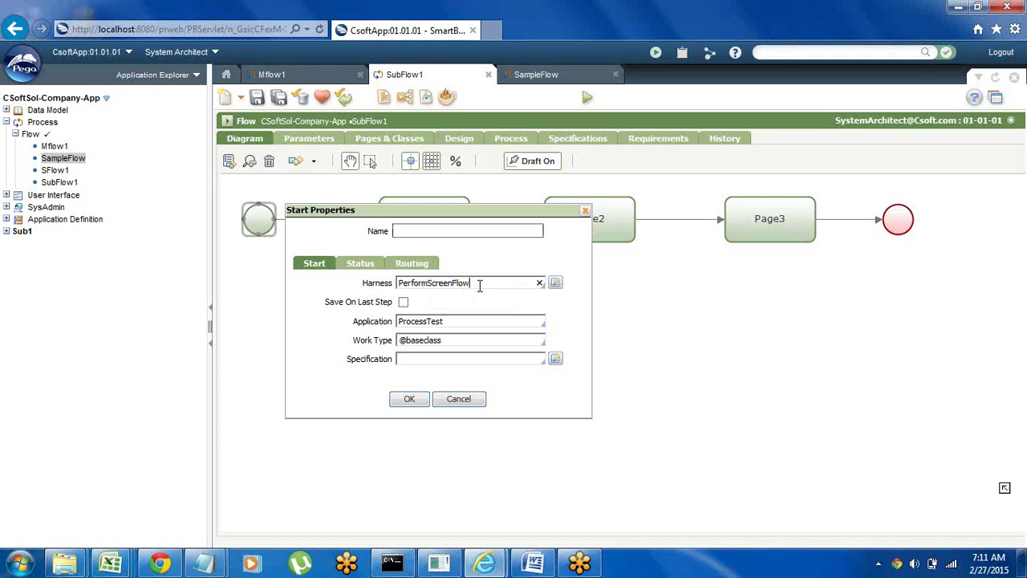
key("BackSpace")
key("BackSpace")
key("BackSpace")
key("BackSpace")
key("BackSpace")
key("BackSpace")
key("BackSpace")
key("BackSpace")
key("BackSpace")
key("BackSpace")
key("BackSpace")
key("BackSpace")
key("BackSpace")
key("BackSpace")
key("BackSpace")
key("BackSpace")
left_click(479, 286)
type("ta")
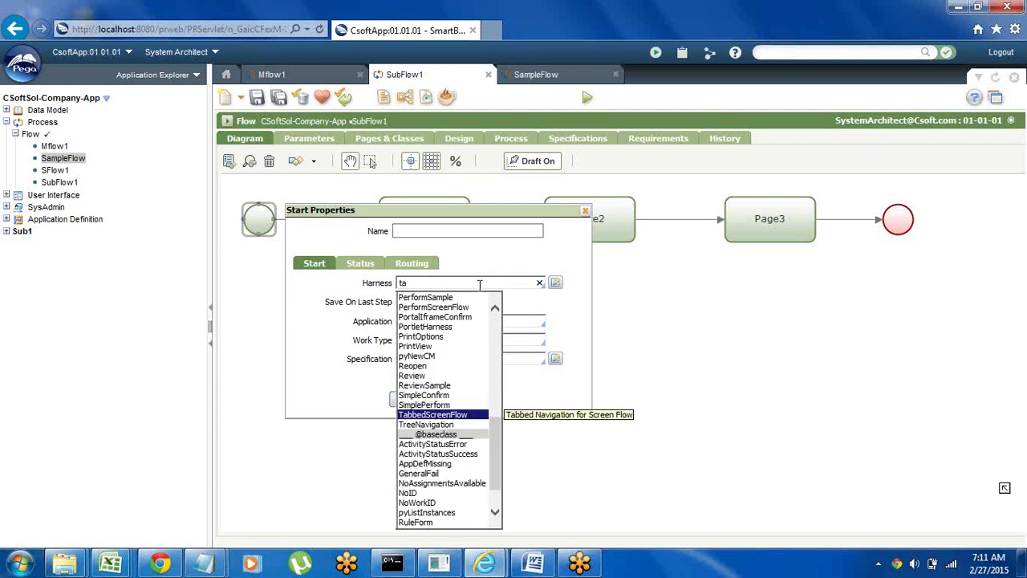
key("Return")
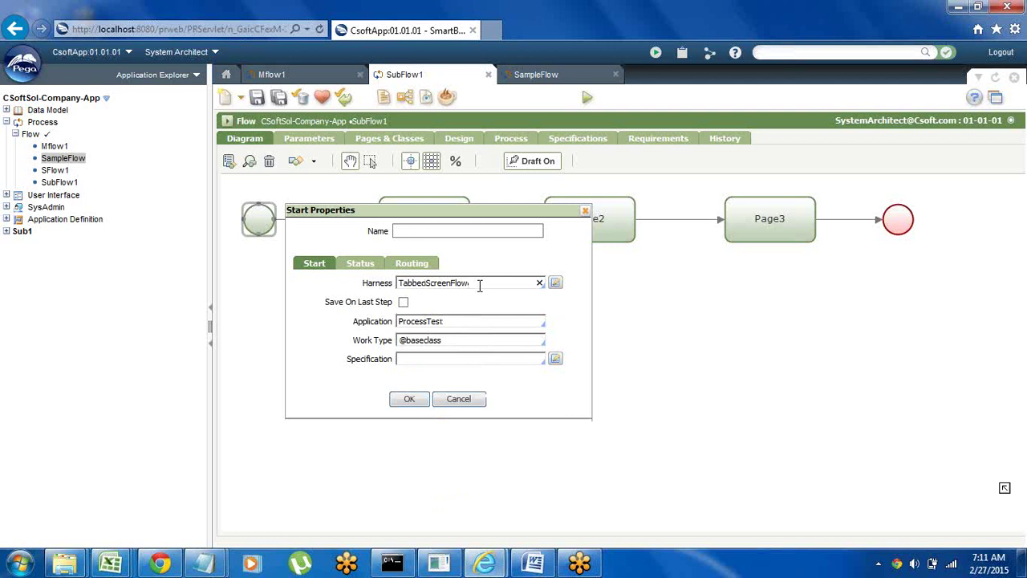
left_click(409, 399)
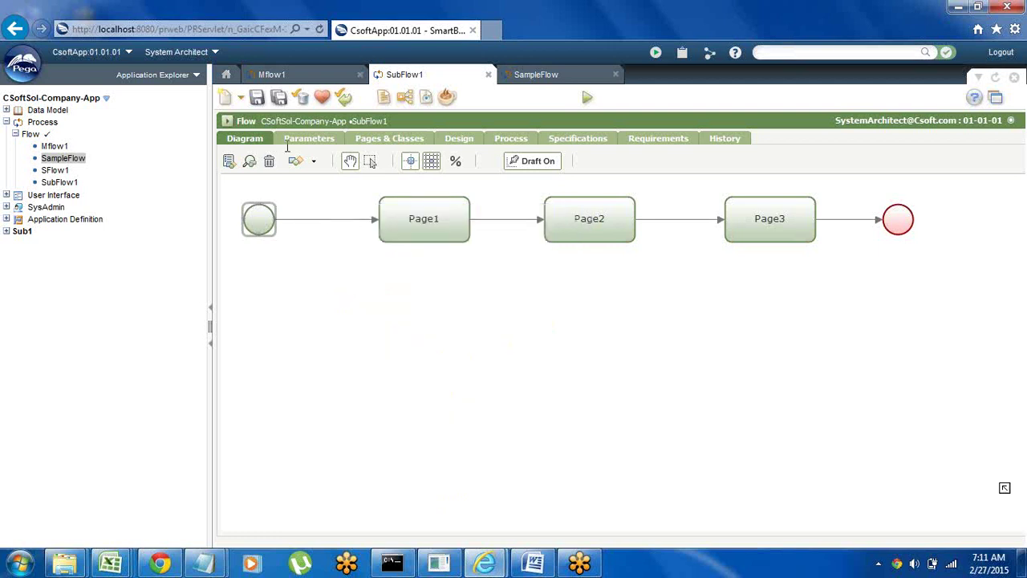
Save SubFlow1, run it and create a new work item with the default details
left_click(257, 97)
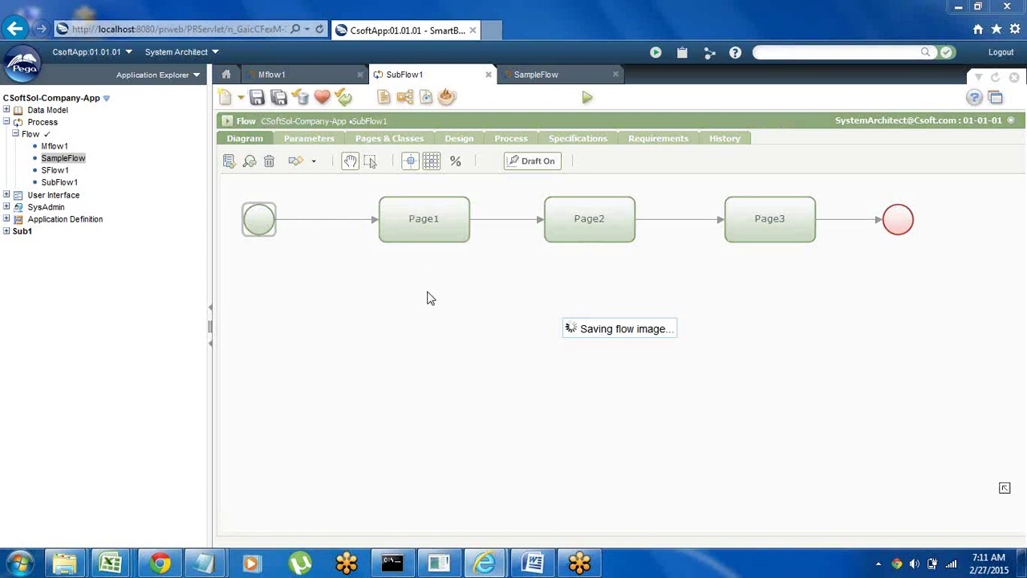
left_click(587, 101)
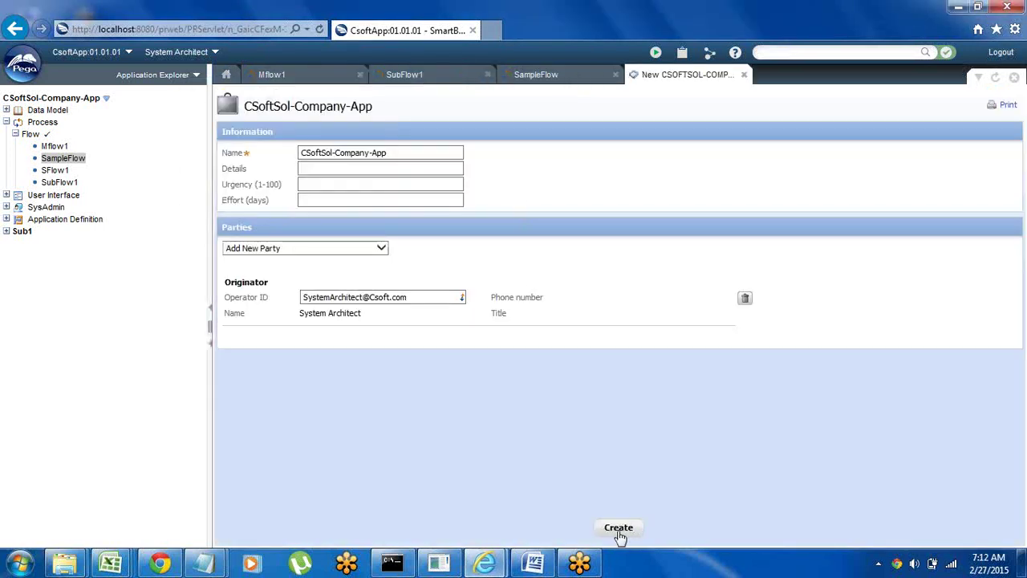
left_click(619, 530)
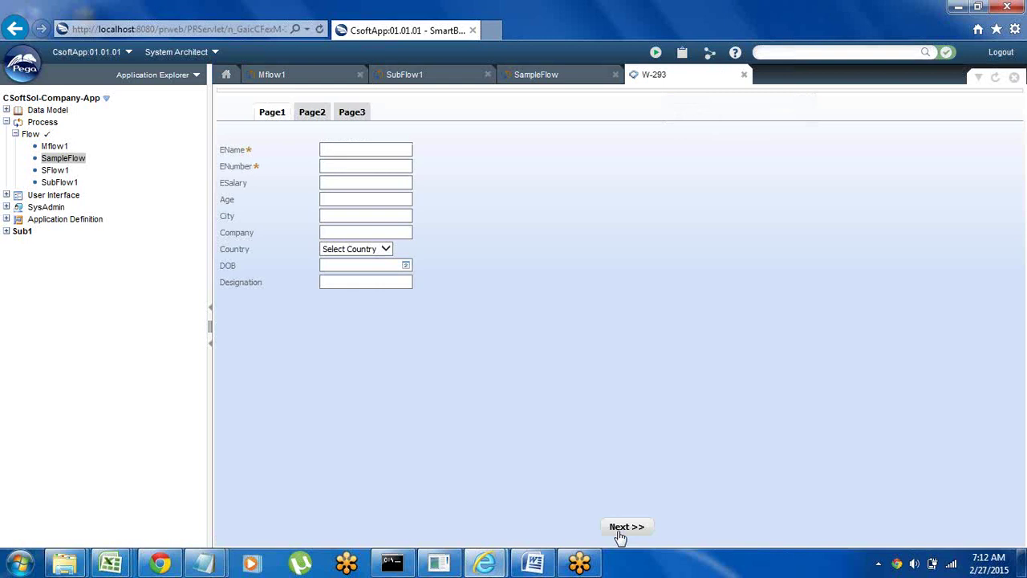
Try to open Page2 with Page1 blank, enter EName fhhh and ENumber 222, and switch to Page2
left_click(312, 116)
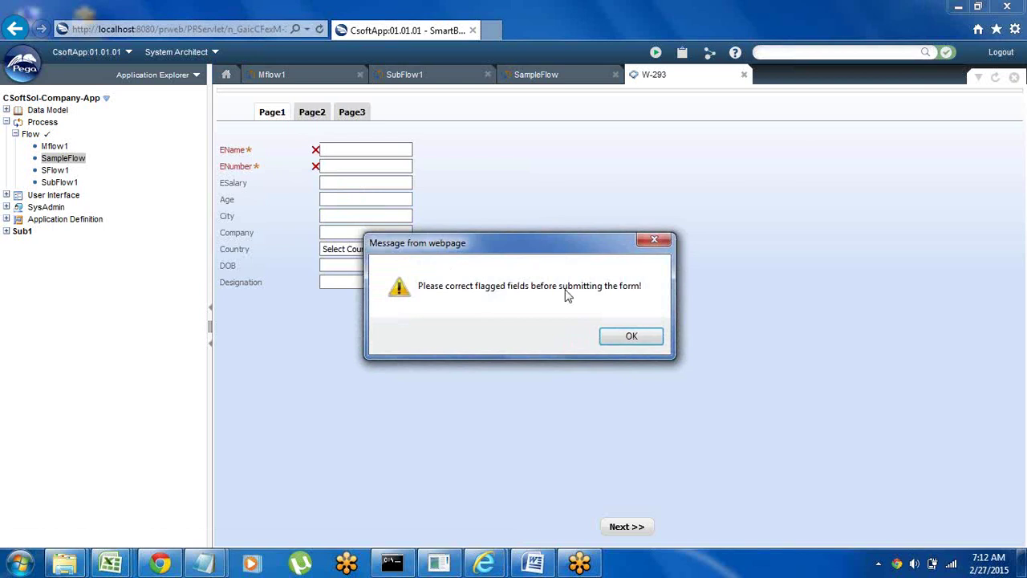
left_click(630, 335)
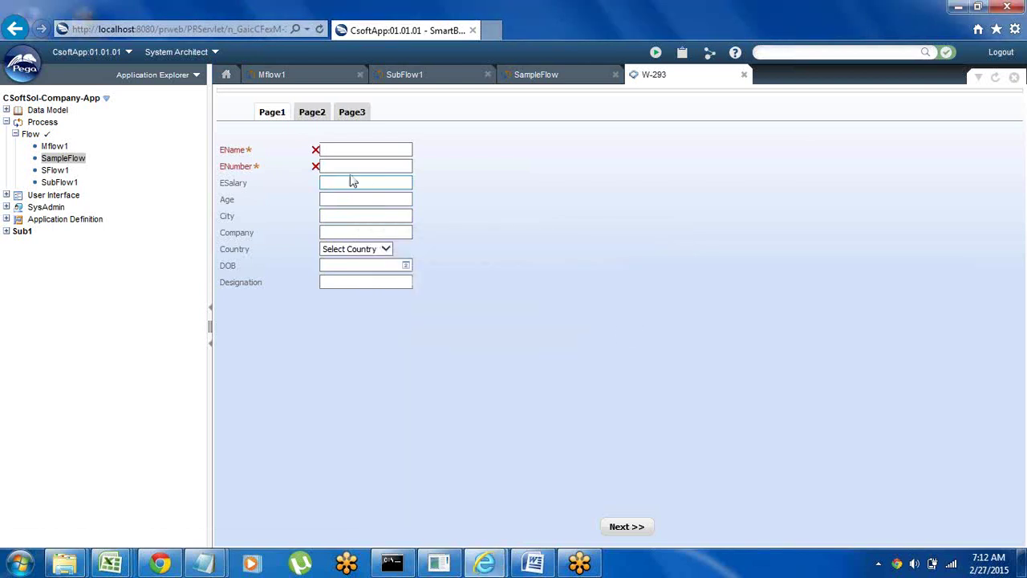
left_click(334, 152)
left_click(334, 166)
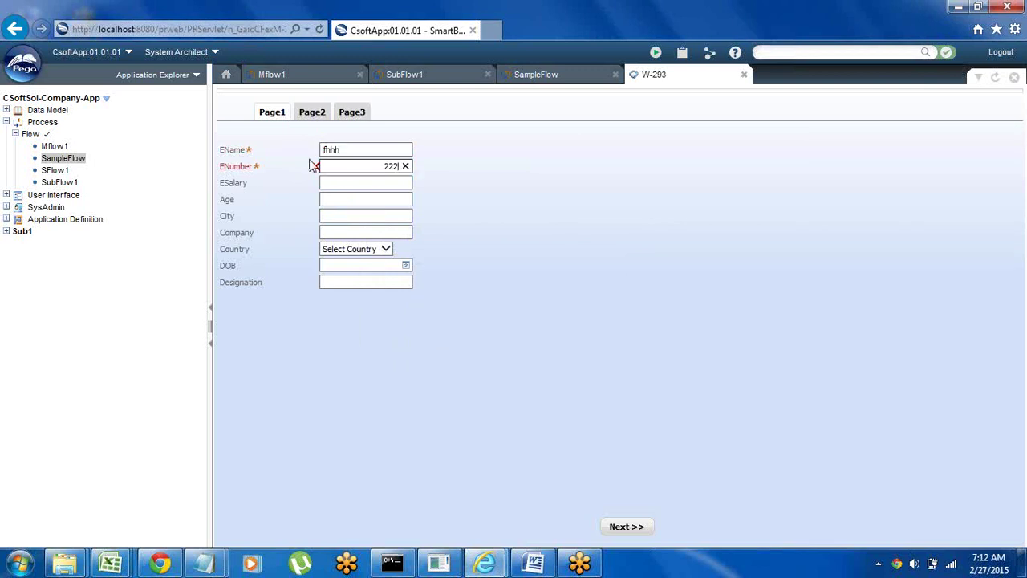
left_click(310, 114)
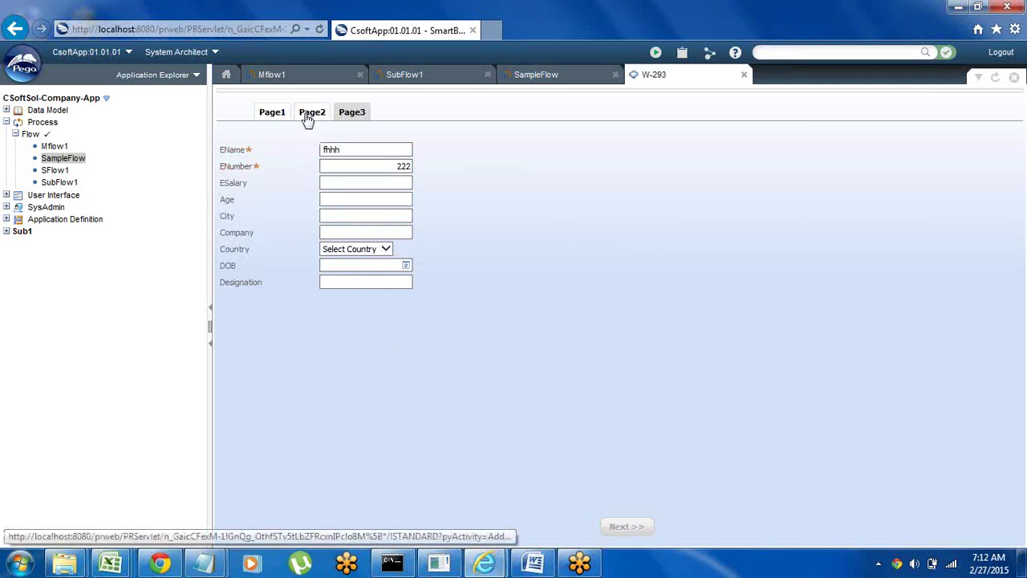
Fill Page2 with FirstName yyy and LastName ii
left_click(320, 150)
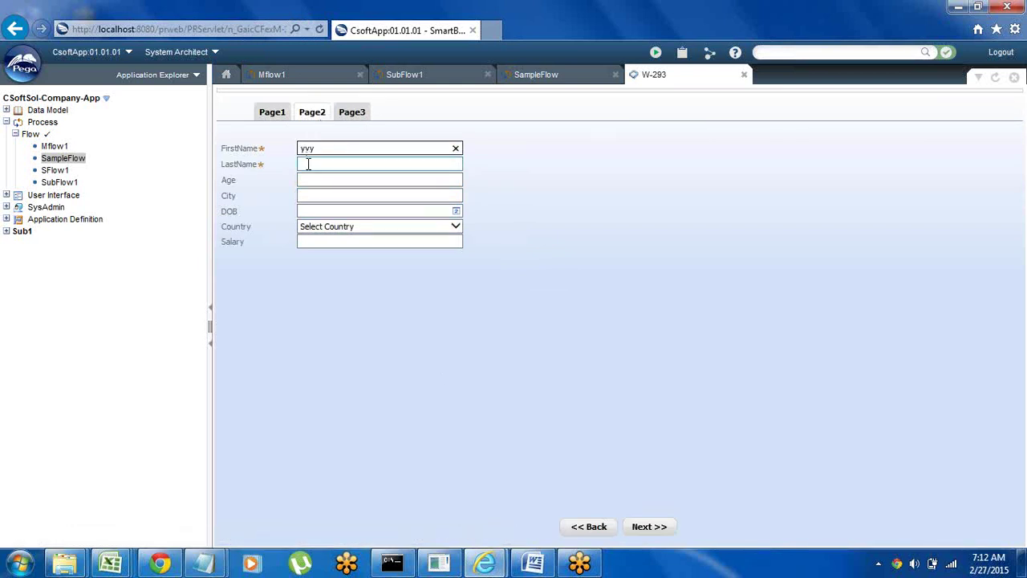
left_click(309, 164)
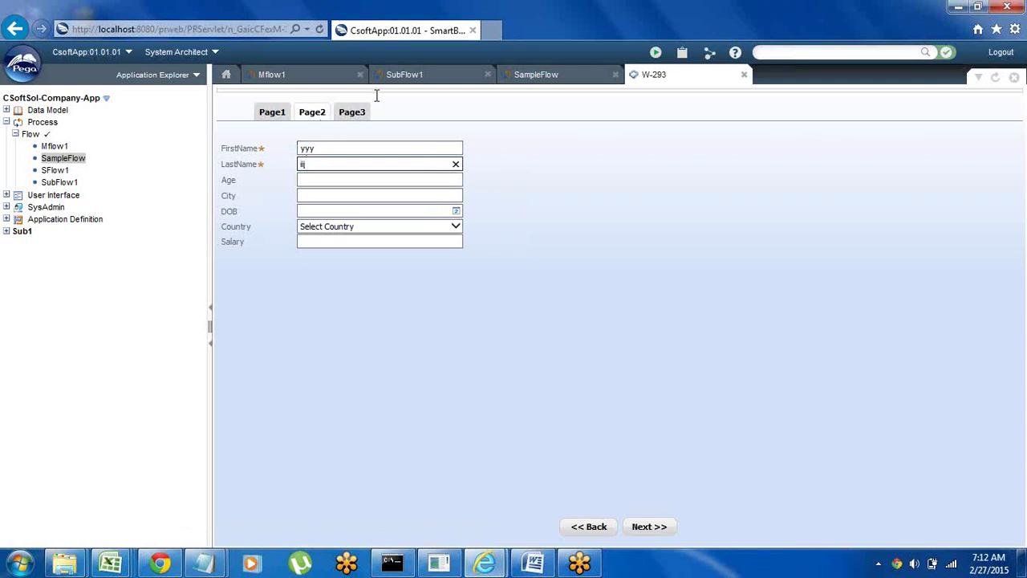
type("ii")
Move through the work item's pages from Page3 back to Page2 and Page1, and forward again to Page3
left_click(354, 111)
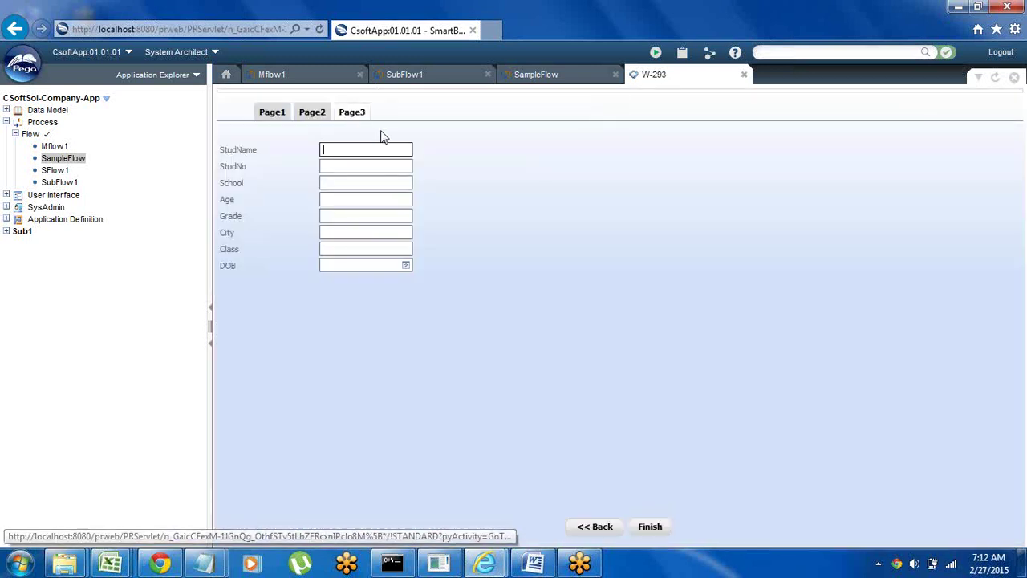
left_click(309, 115)
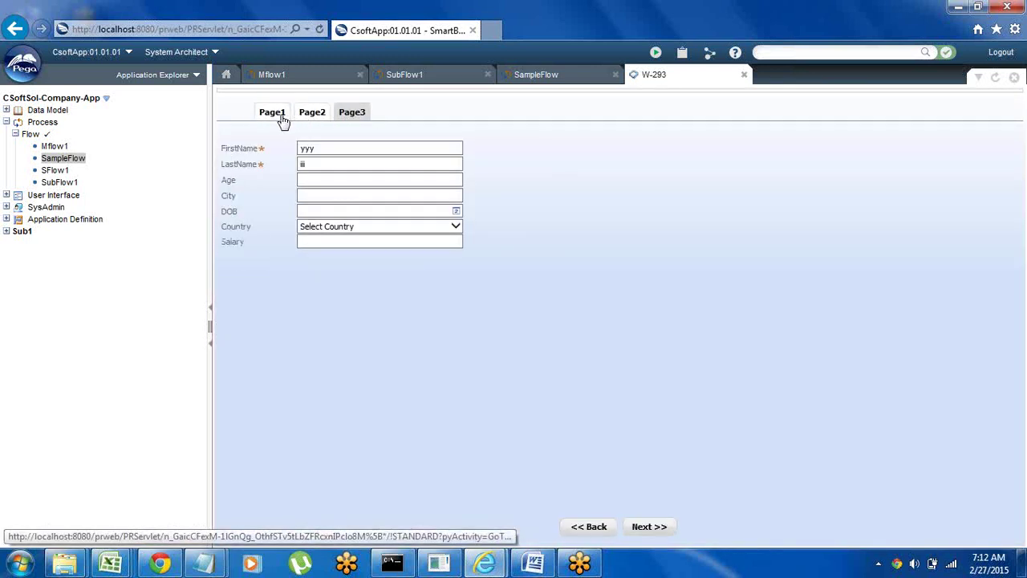
left_click(267, 114)
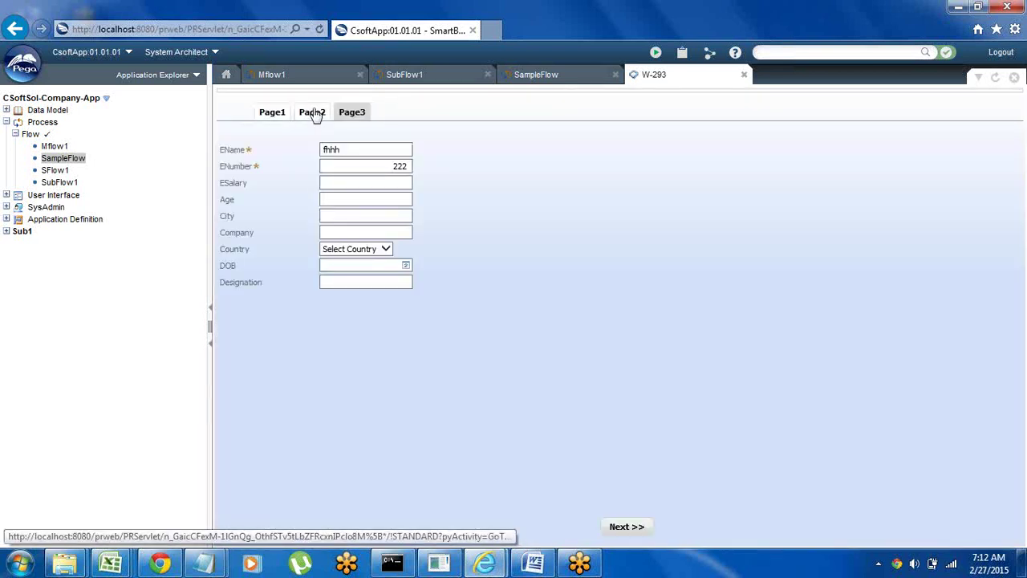
left_click(316, 115)
left_click(354, 117)
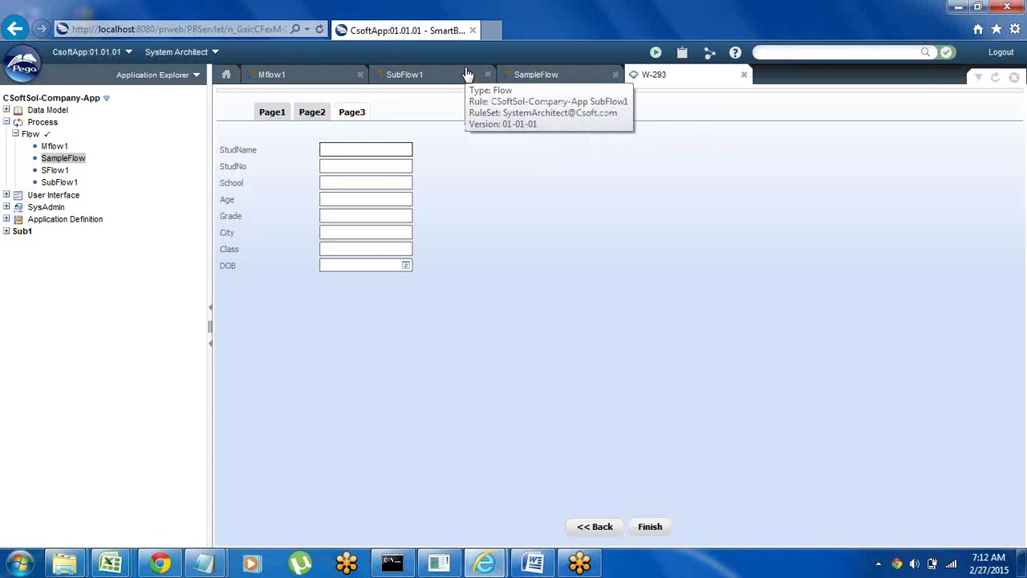
Review the SubFlow1, SampleFlow and Mflow1 diagrams, and close the running work item while staying on Mflow1
left_click(432, 75)
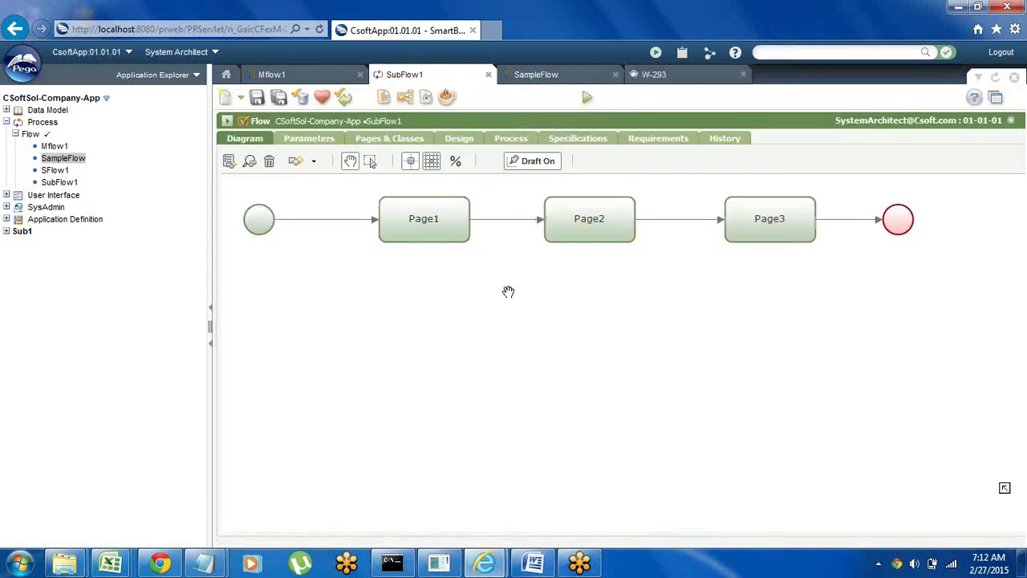
left_click(538, 76)
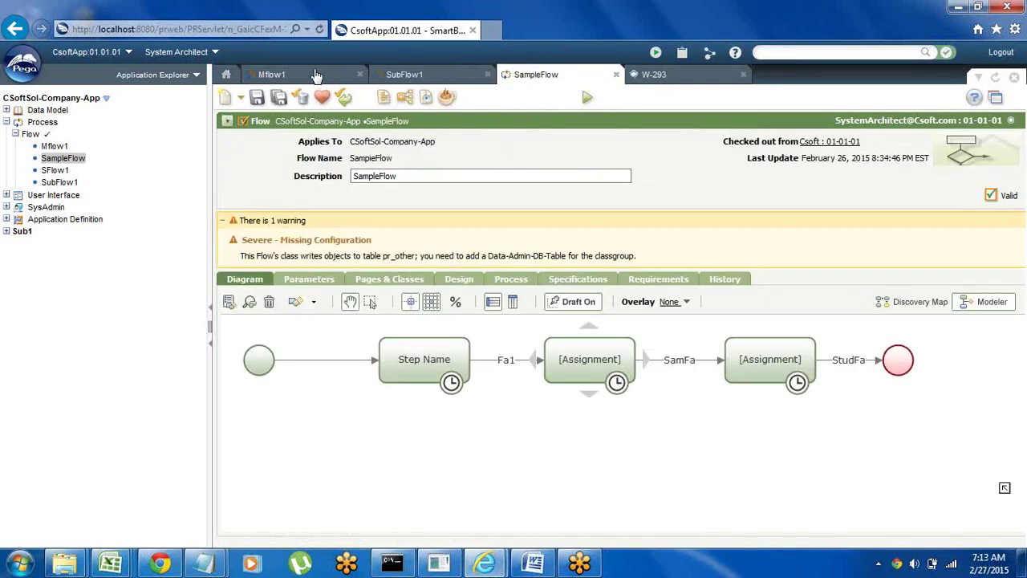
left_click(317, 75)
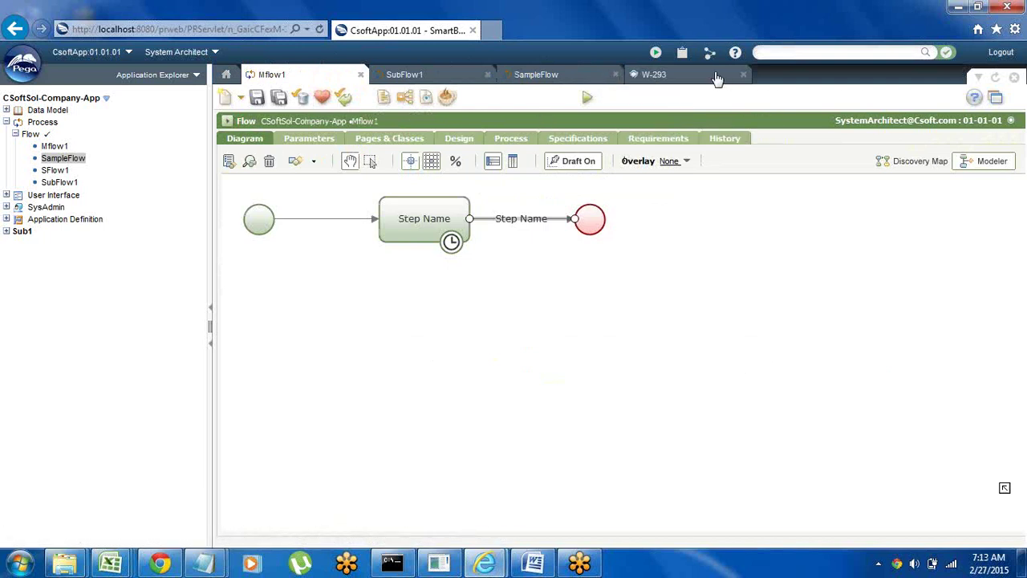
left_click(742, 75)
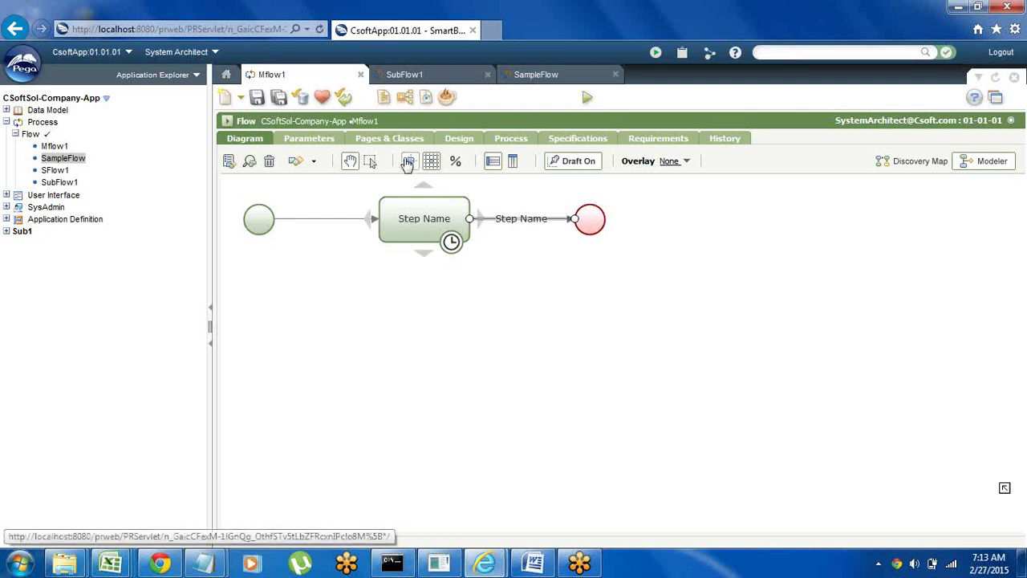
Replace Mflow1's assignment with a Subprocess shape placed between the start and end shapes
right_click(421, 231)
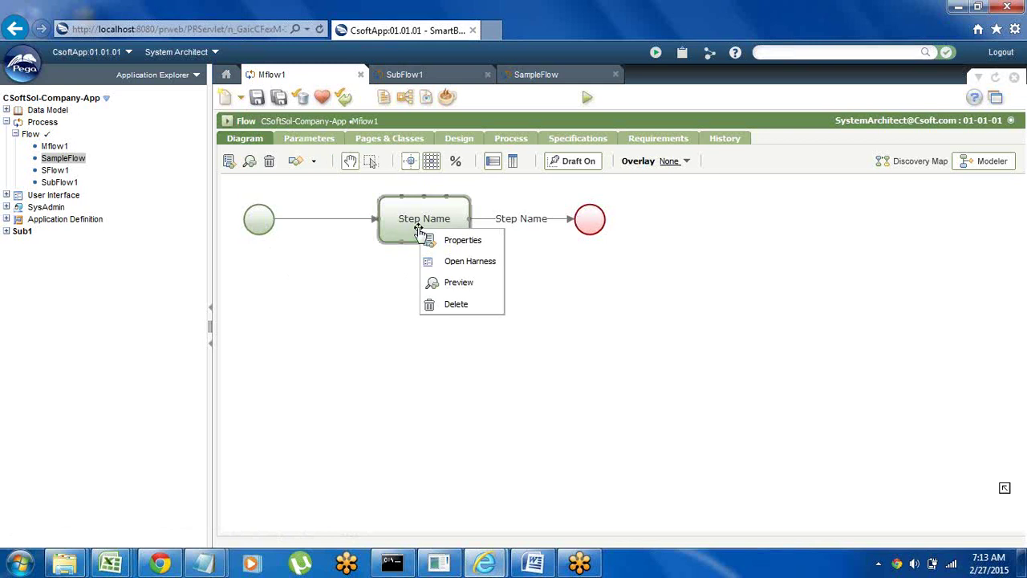
left_click(469, 314)
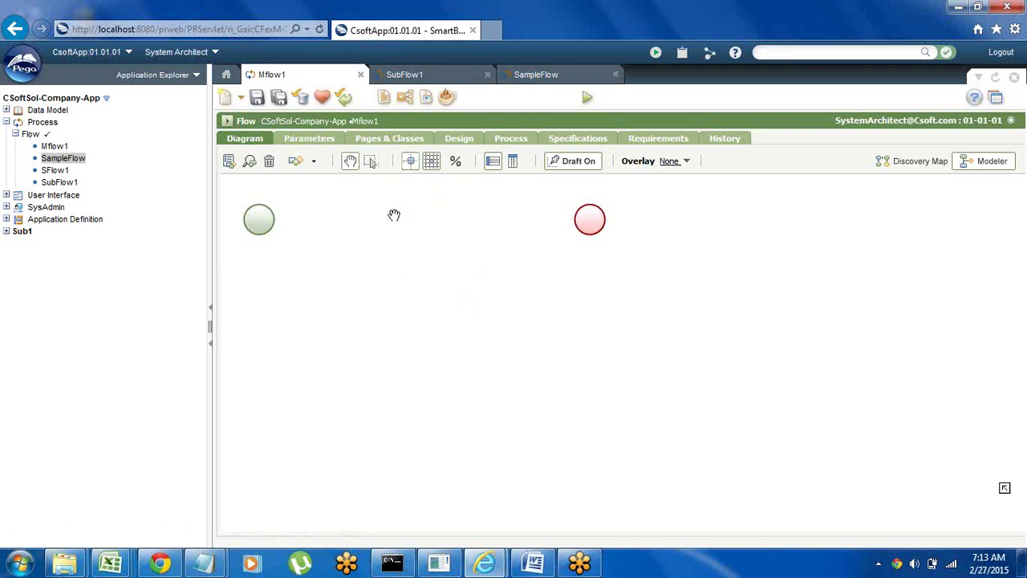
right_click(394, 215)
mouse_move(401, 222)
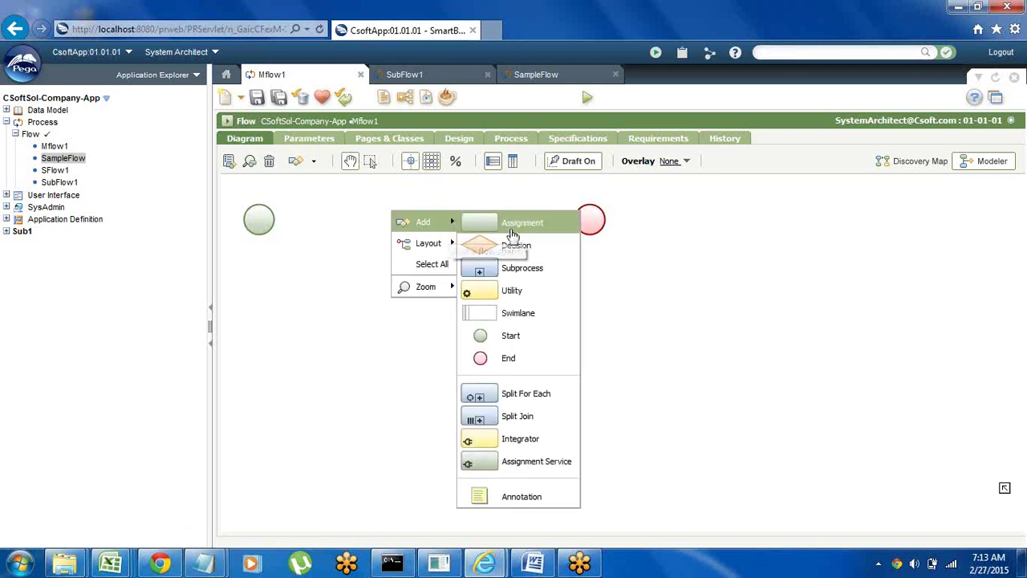
left_click(491, 269)
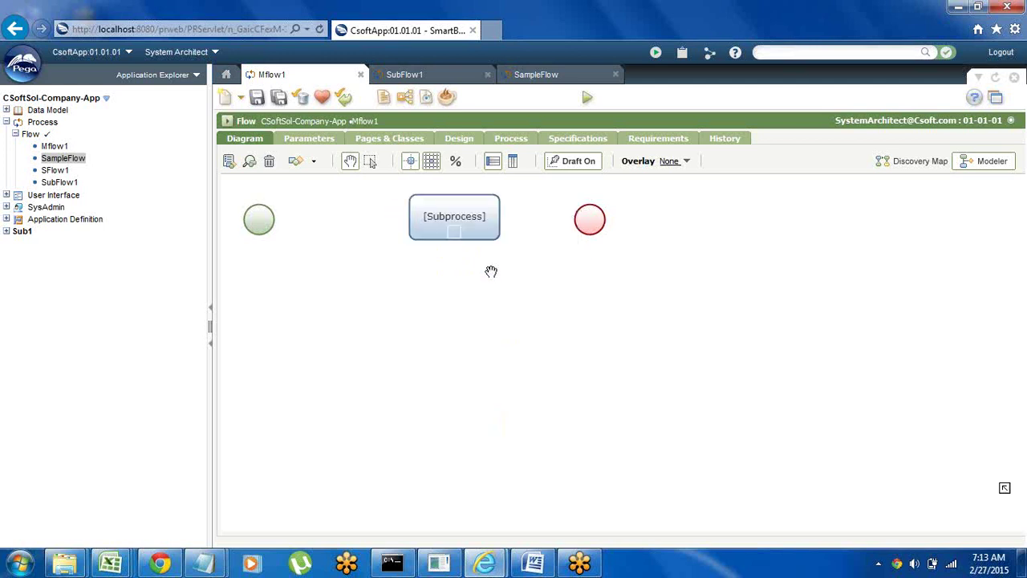
left_click(423, 229)
left_click_drag(420, 238, 395, 234)
Connect the start shape to the subprocess, move the end shape closer, and connect the subprocess to it
mouse_move(278, 219)
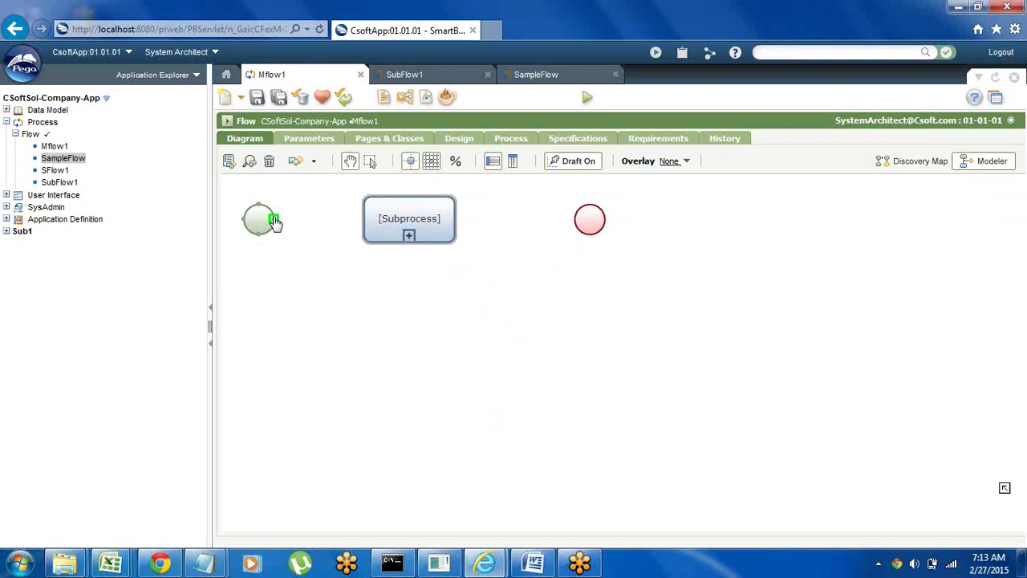
left_click_drag(274, 222, 385, 226)
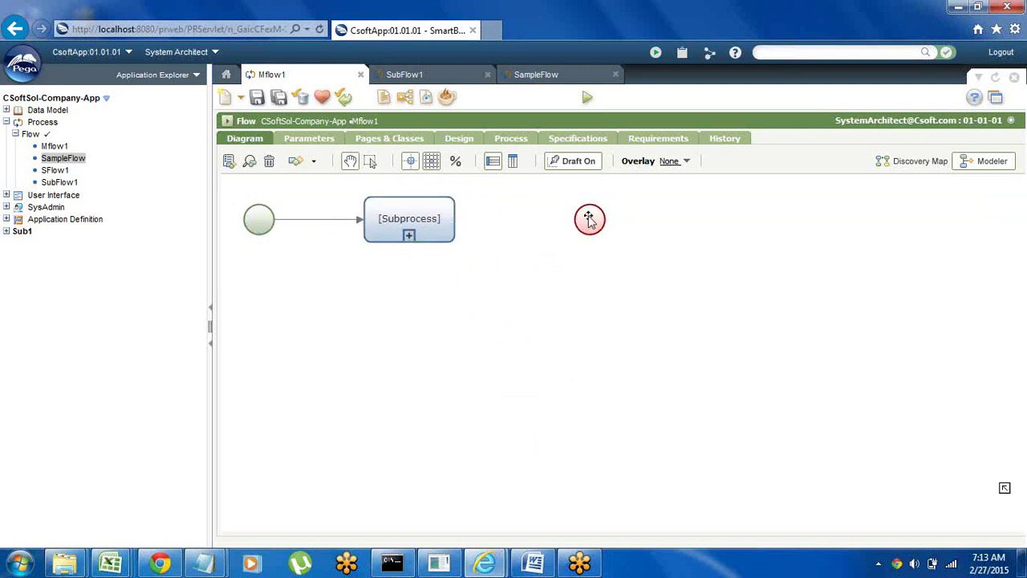
left_click_drag(590, 220, 552, 220)
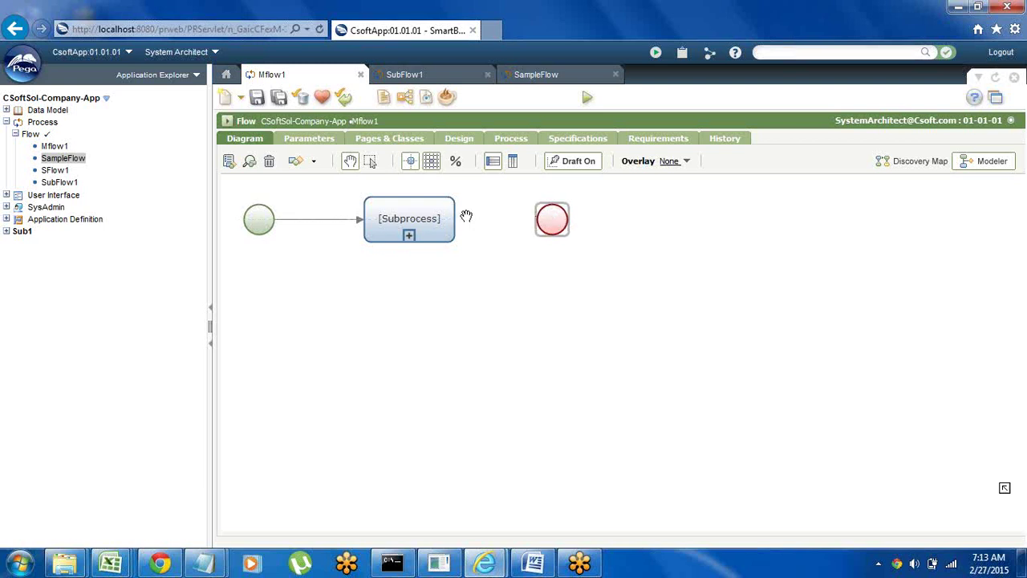
left_click_drag(455, 220, 564, 231)
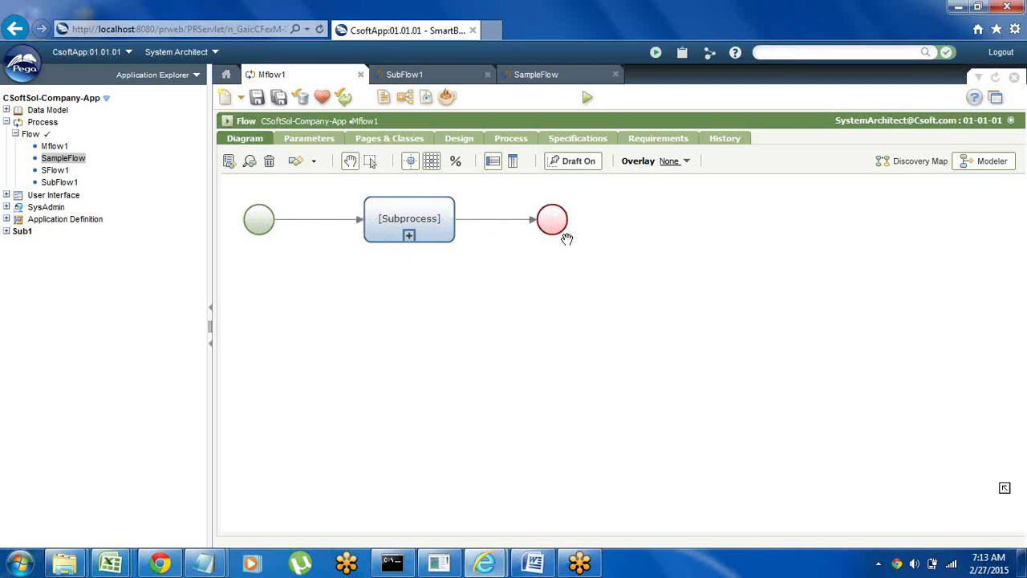
Open the subprocess's properties and check which flow rules are offered with the Process Flow filter
right_click(402, 217)
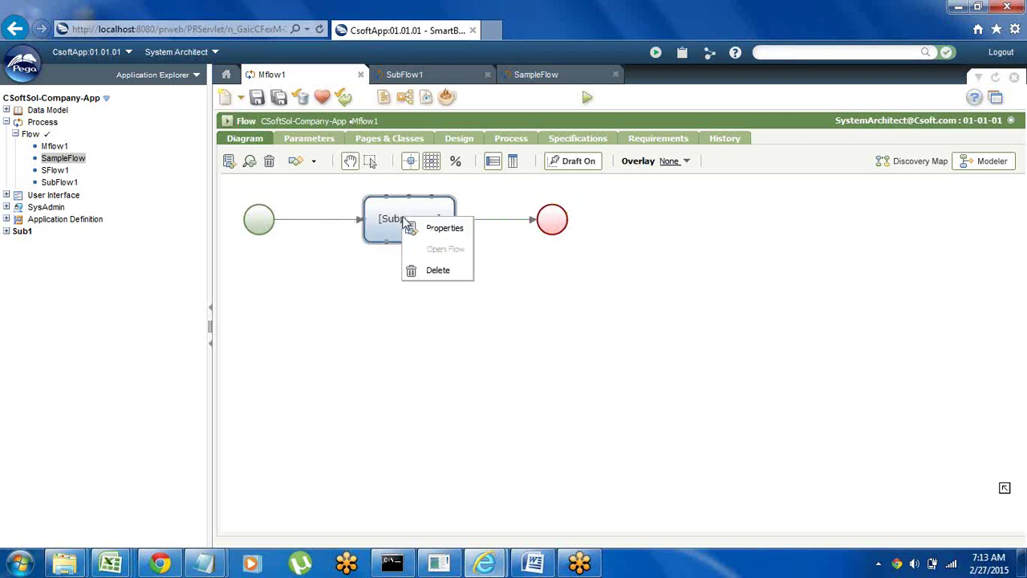
left_click(444, 229)
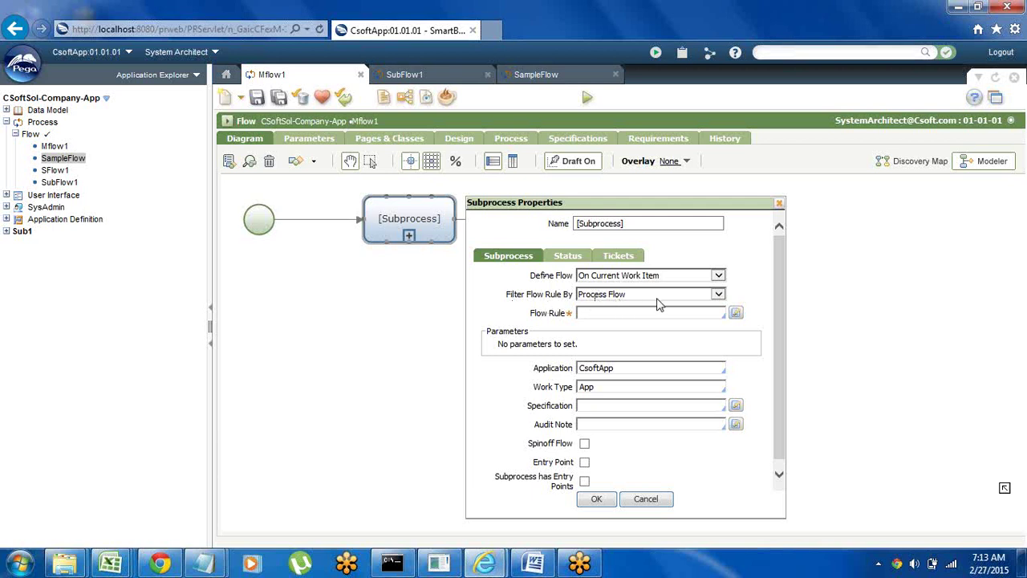
left_click(716, 297)
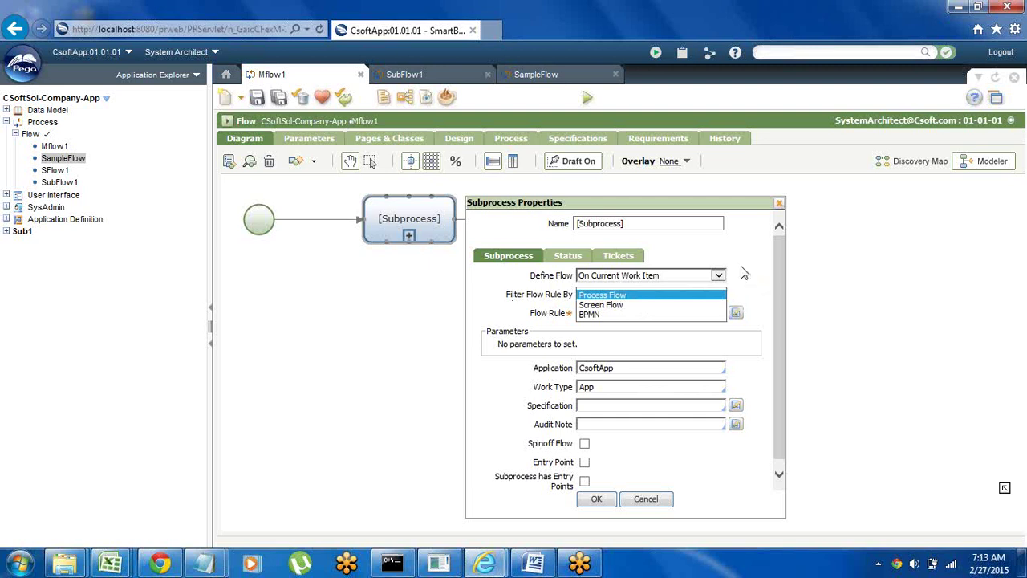
left_click(657, 295)
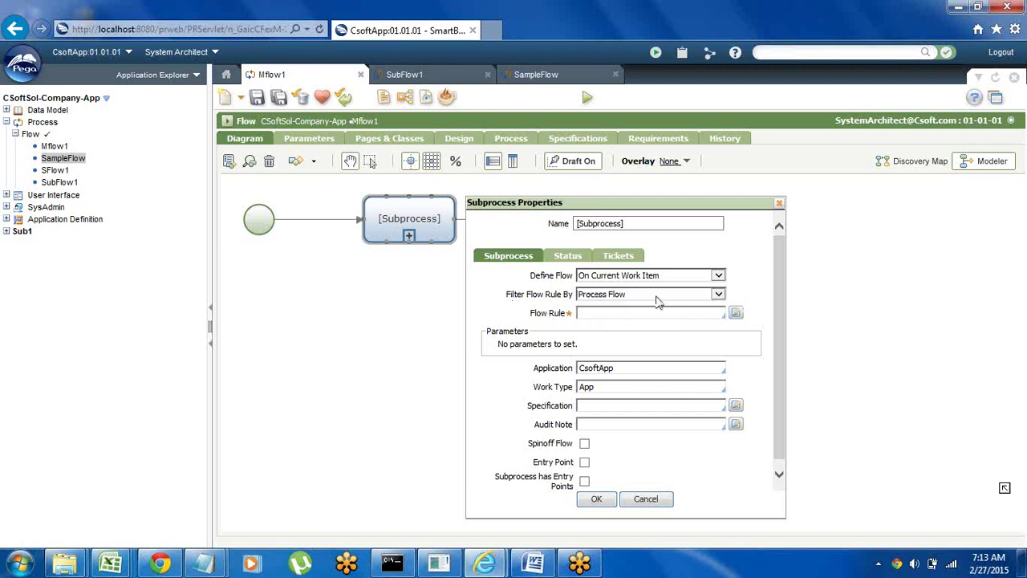
left_click(607, 313)
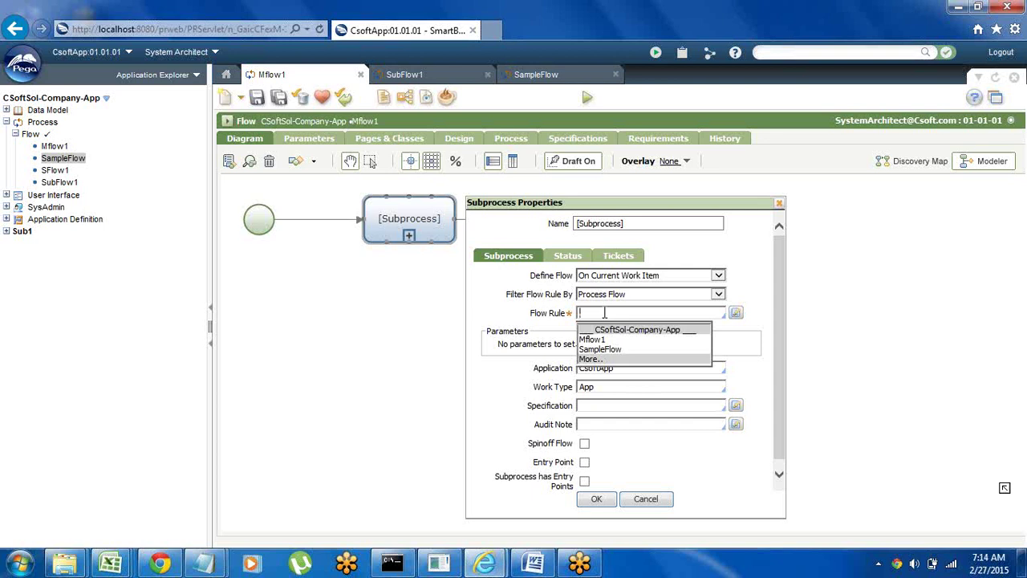
left_click(757, 292)
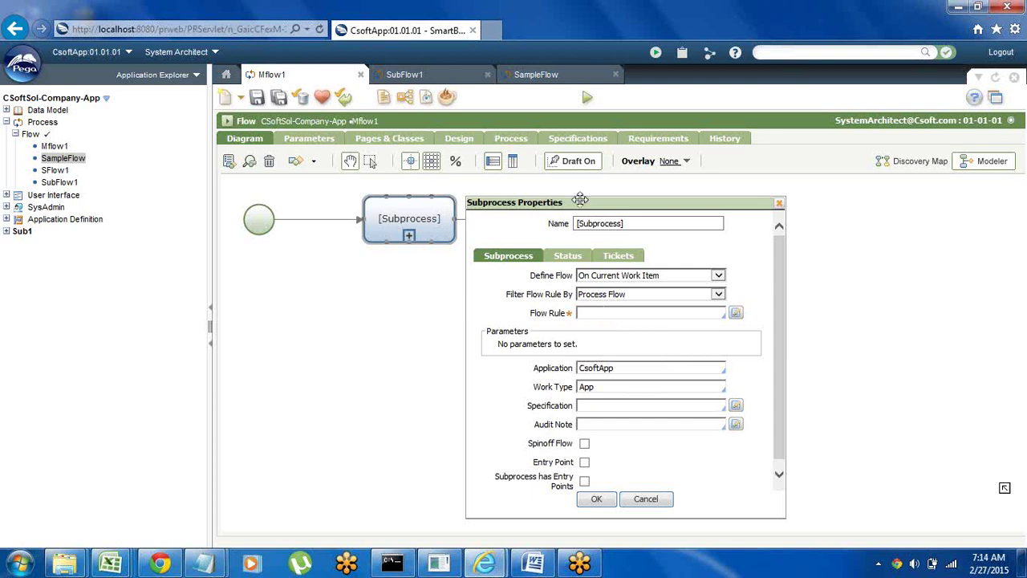
Recheck the SubFlow1 diagram, then filter the Mflow1 subprocess's flow rules by Screen Flow, select SubFlow1 and apply the properties
left_click(443, 75)
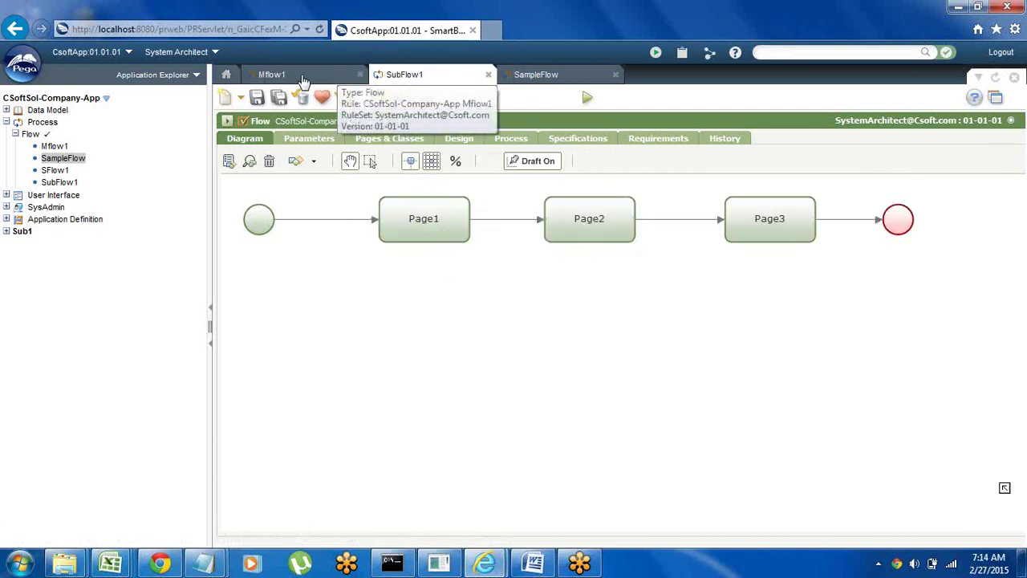
left_click(340, 75)
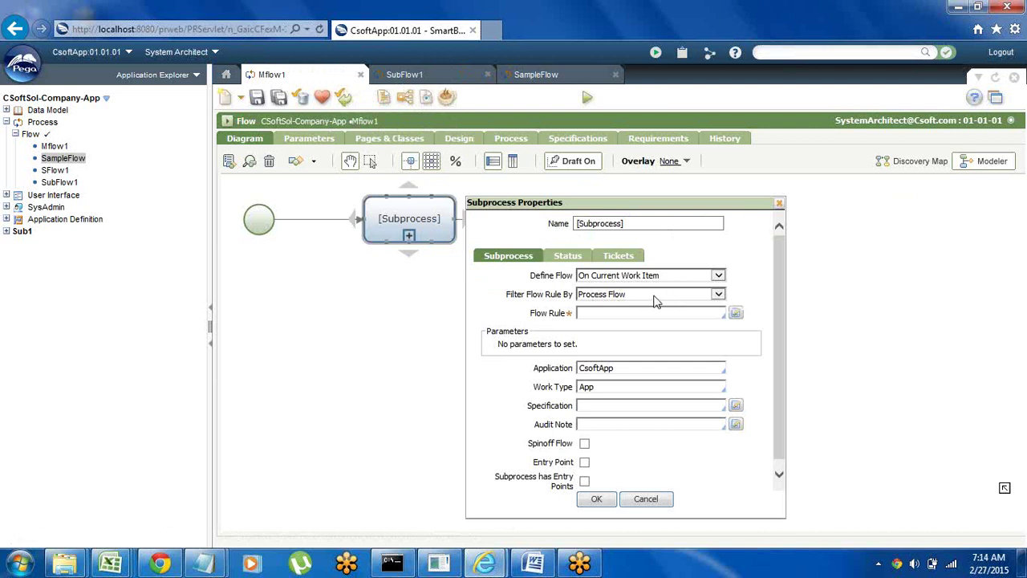
left_click(640, 296)
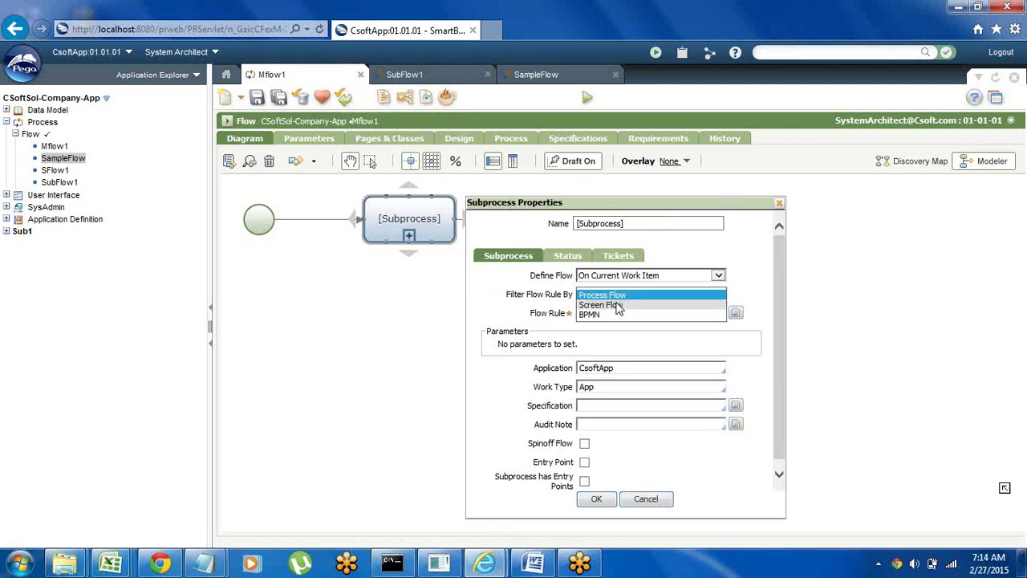
left_click(616, 306)
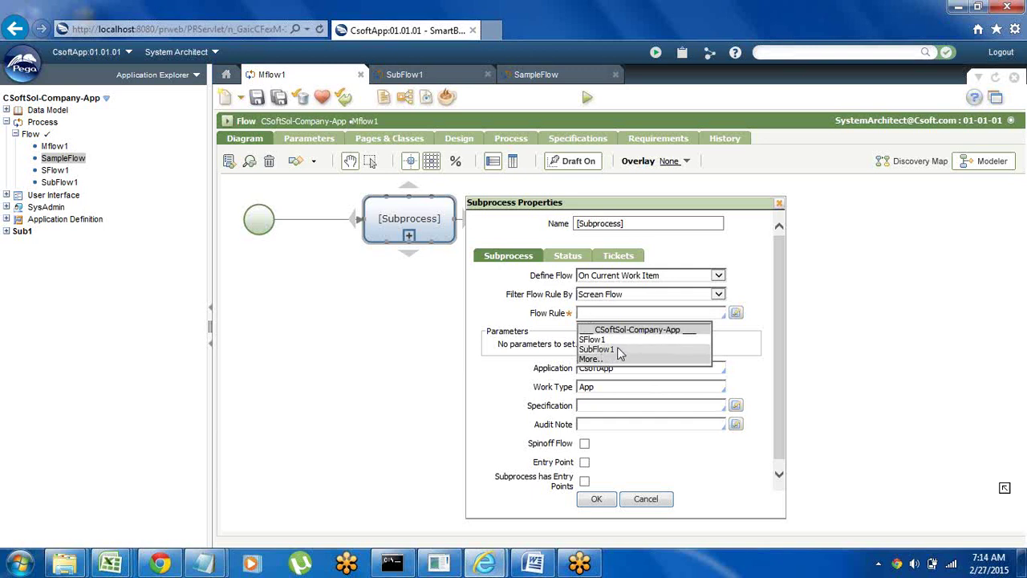
left_click(606, 350)
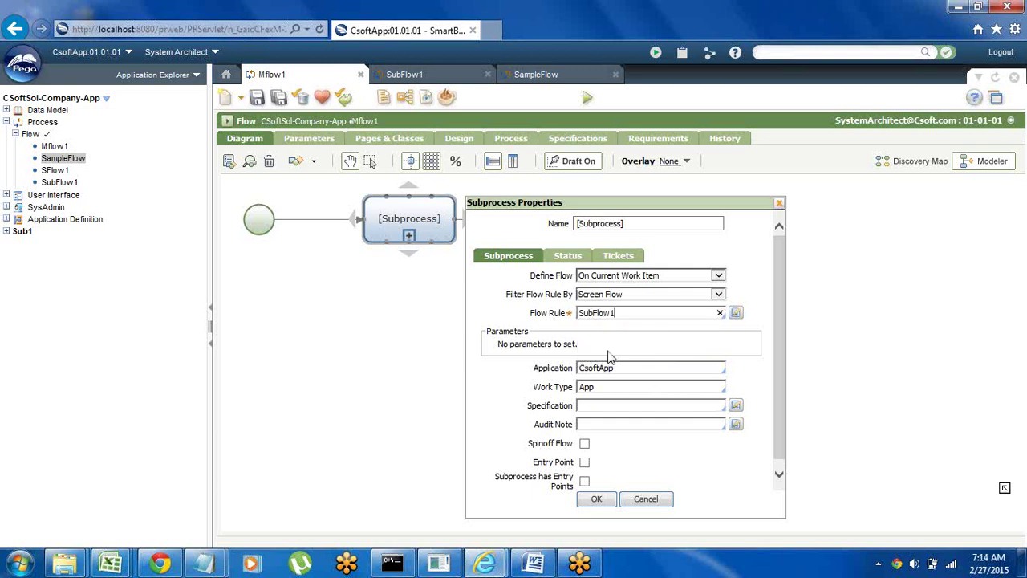
left_click(595, 501)
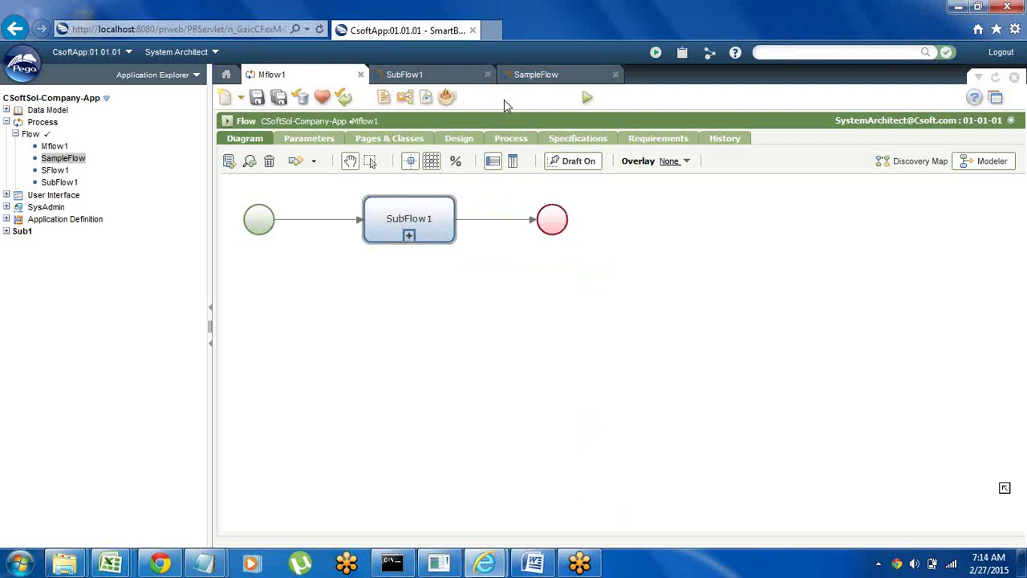
Save Mflow1, run it and create a new work item with the default details
left_click(258, 99)
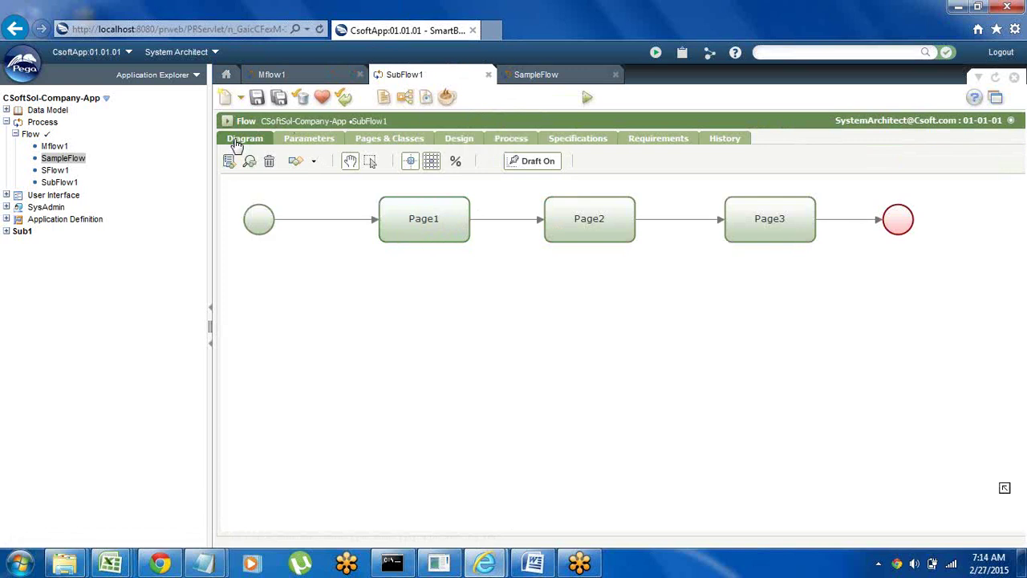
left_click(287, 78)
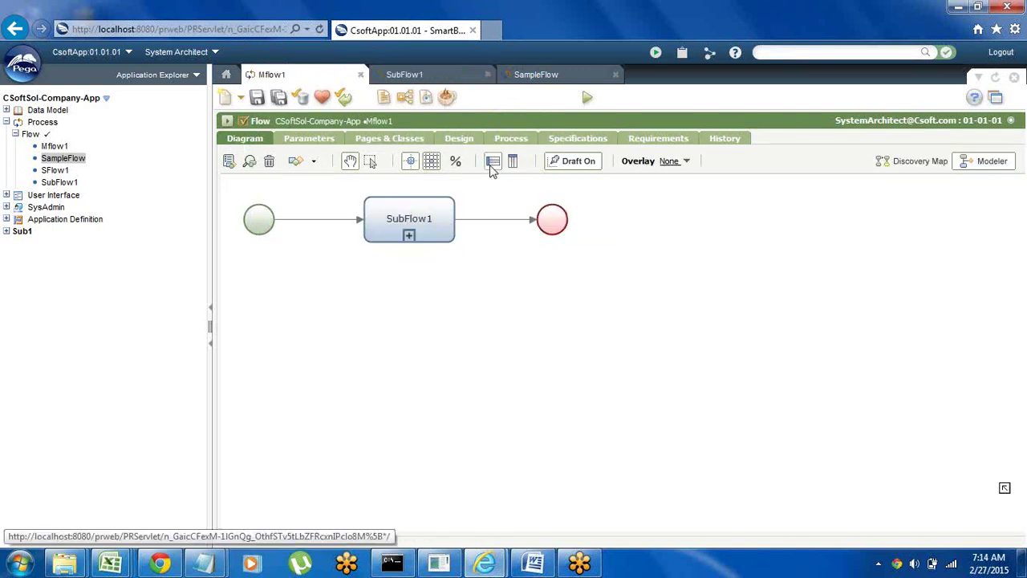
left_click(589, 98)
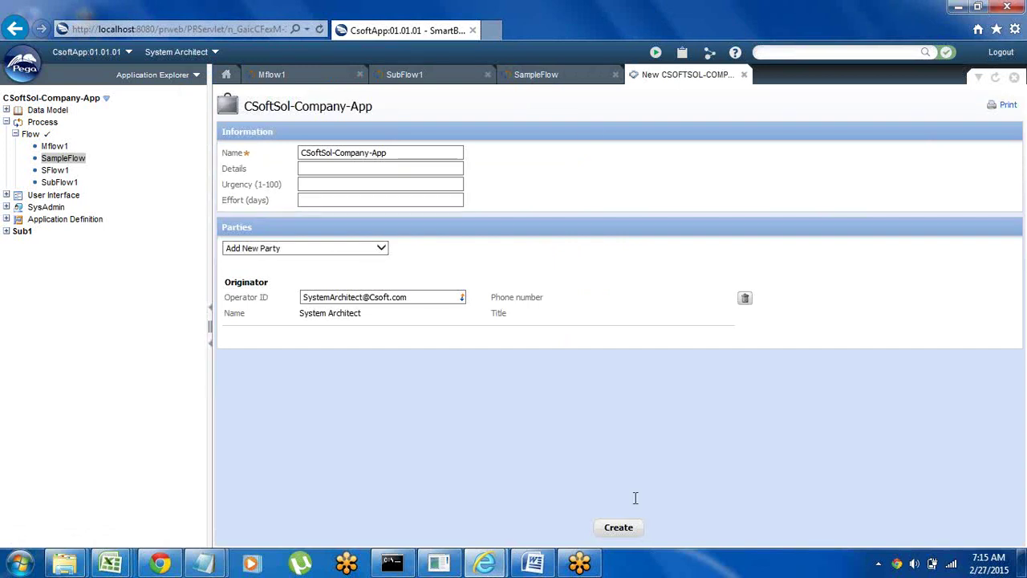
left_click(618, 528)
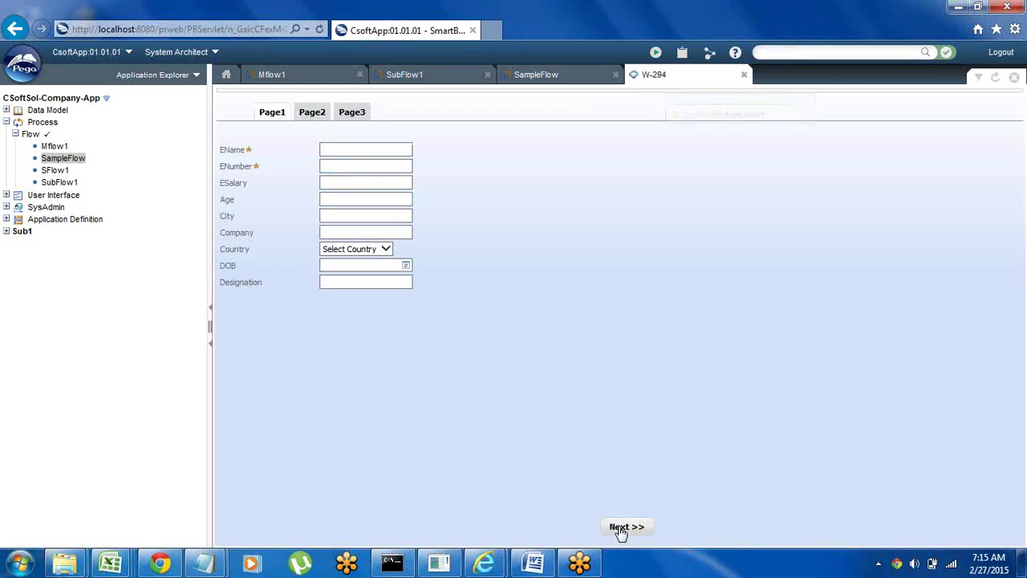
Enter EName j on Page1, fill in ENumber and switch to Page2
left_click(329, 148)
type("j")
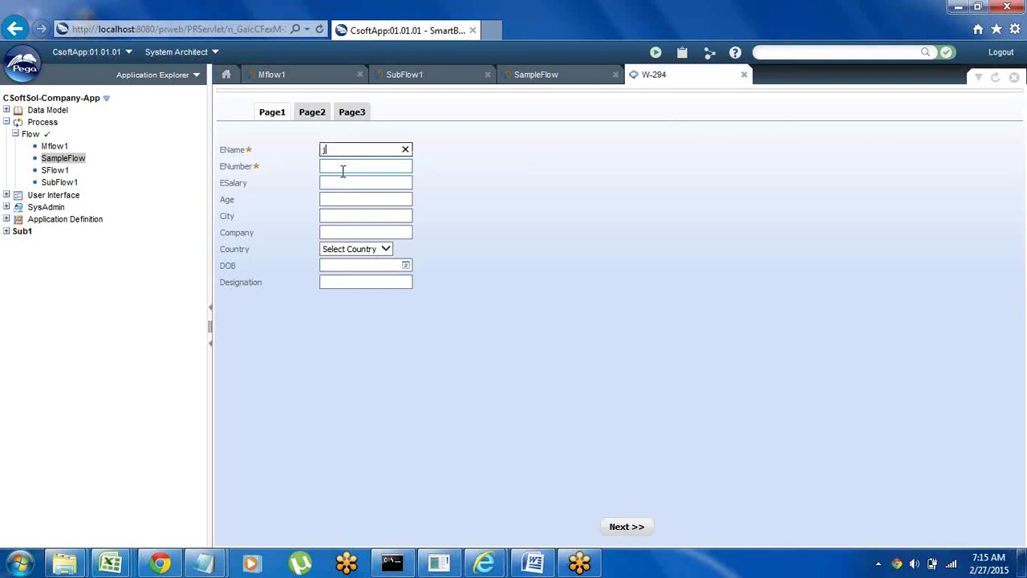
left_click(340, 168)
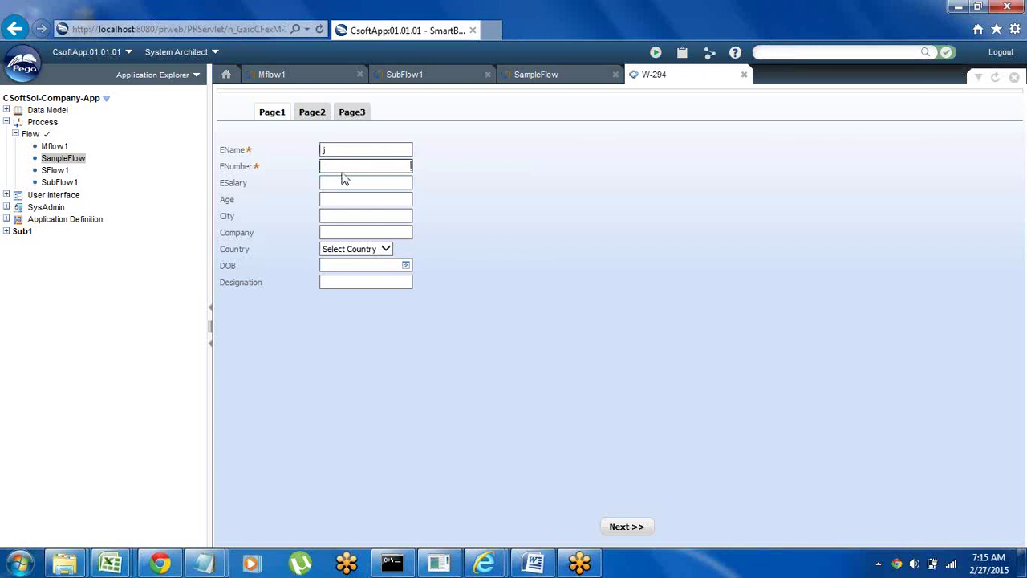
left_click(314, 123)
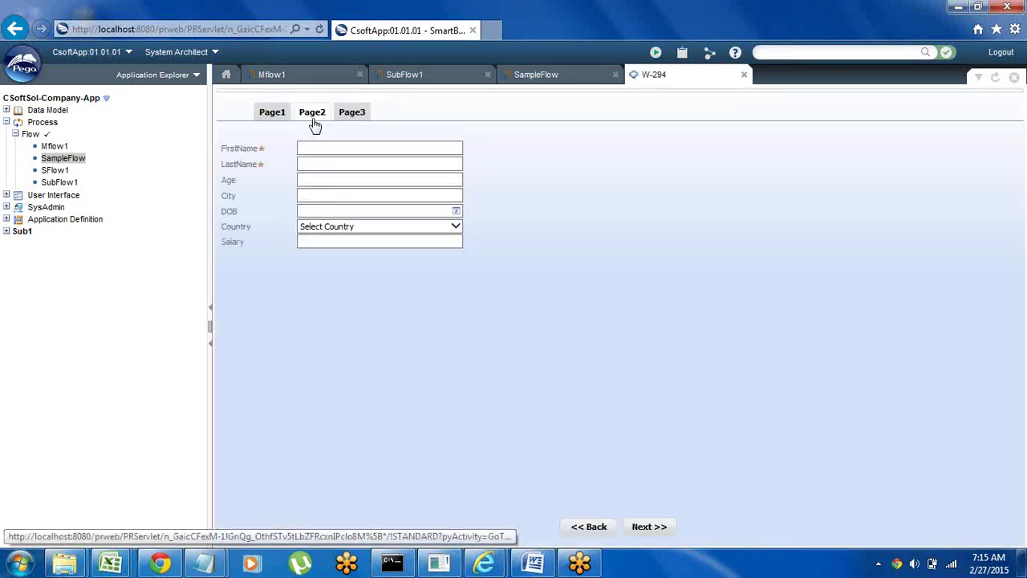
Fill in the FirstName and LastName fields on Page2 and switch to Page3
left_click(319, 148)
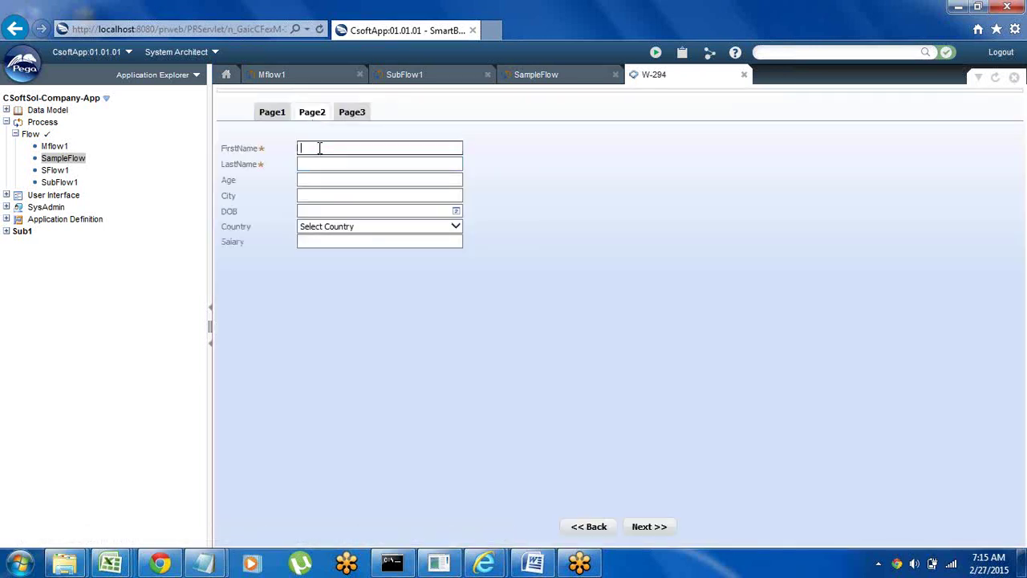
left_click(319, 163)
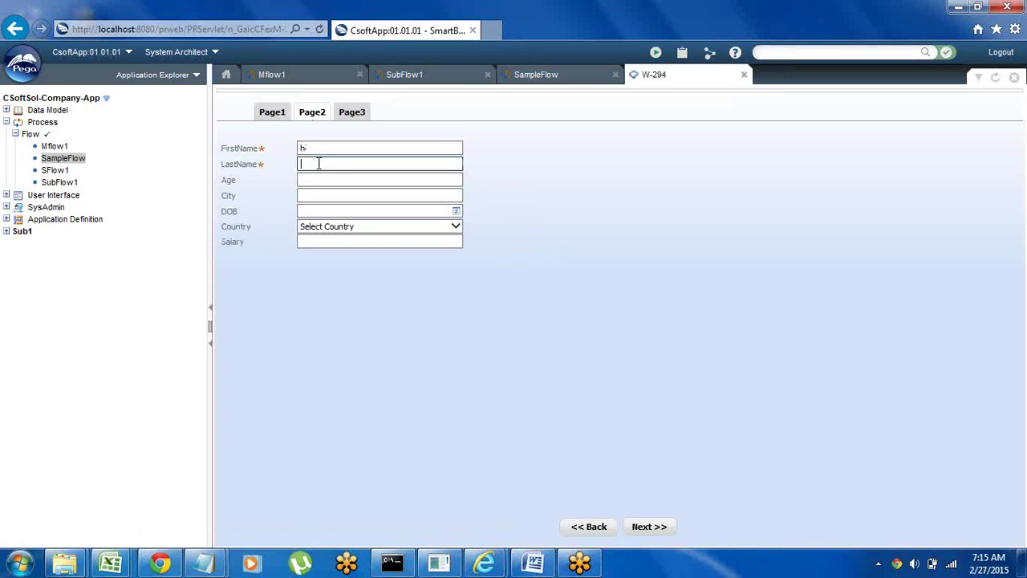
left_click(357, 115)
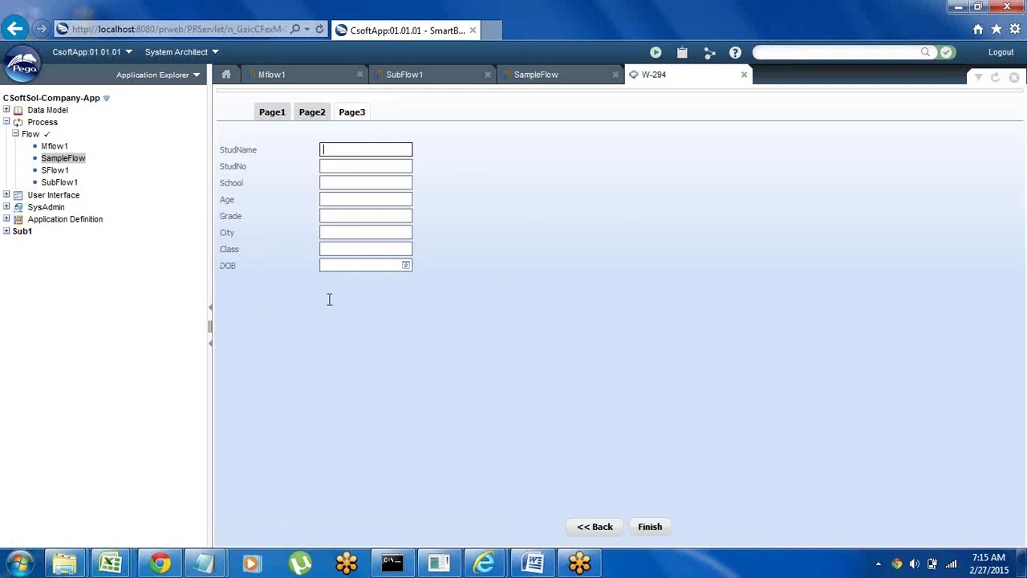
Compare the SubFlow1 screen flow diagram with the Mflow1 process flow diagram that calls it
left_click(406, 76)
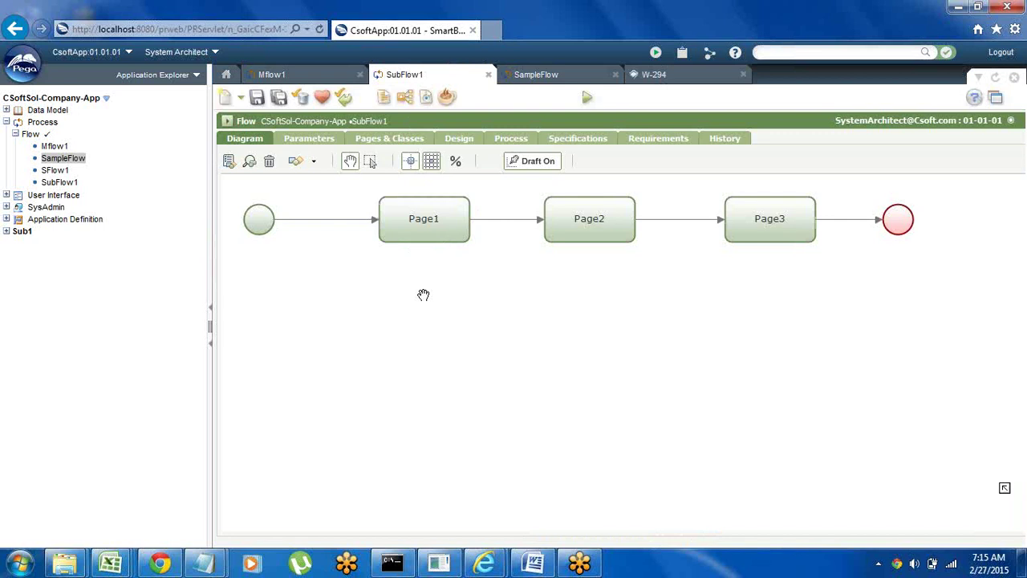
left_click(273, 75)
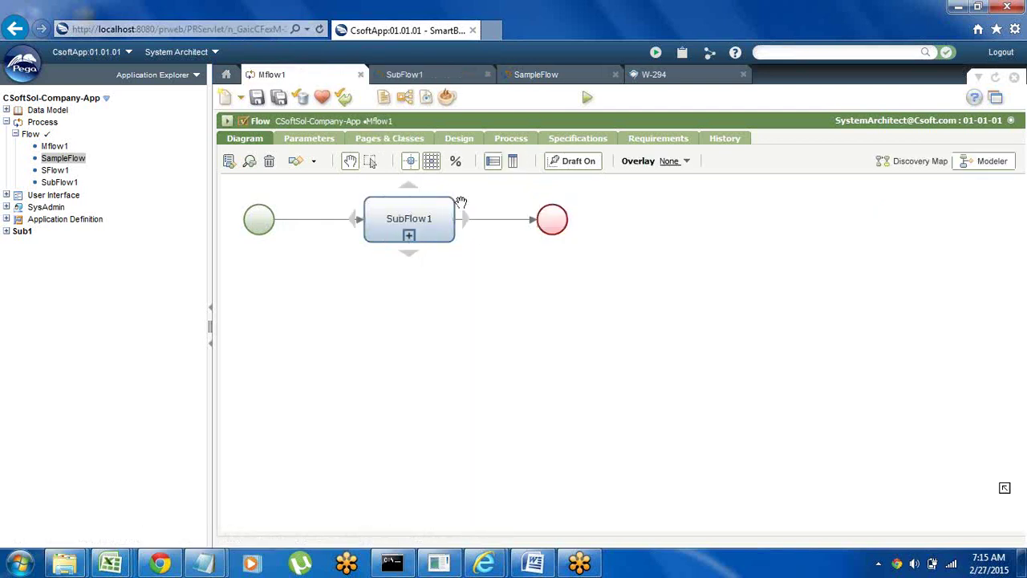
left_click(430, 75)
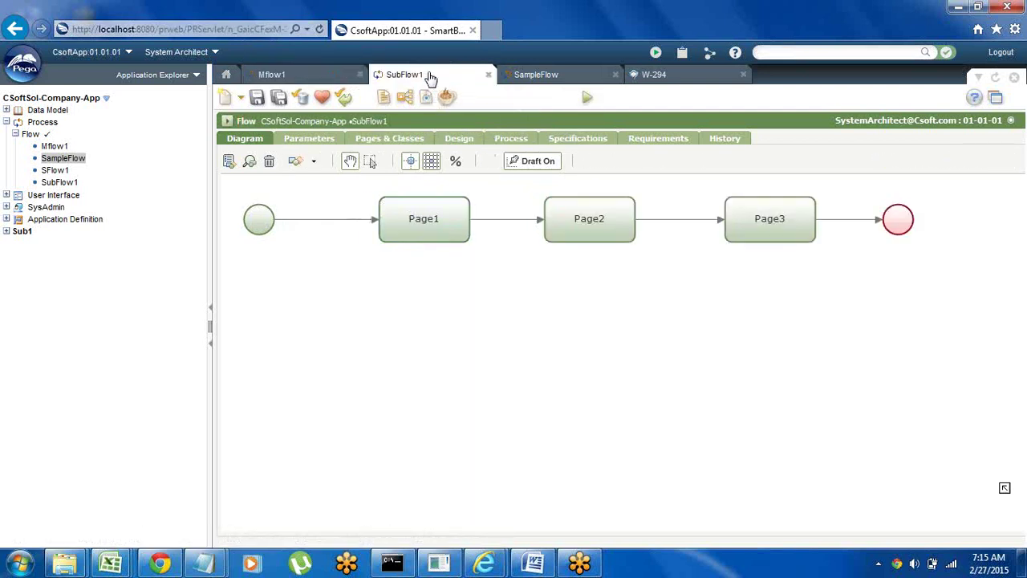
Open the SFlow1 flow and delete its Perform Task shape
left_click(51, 172)
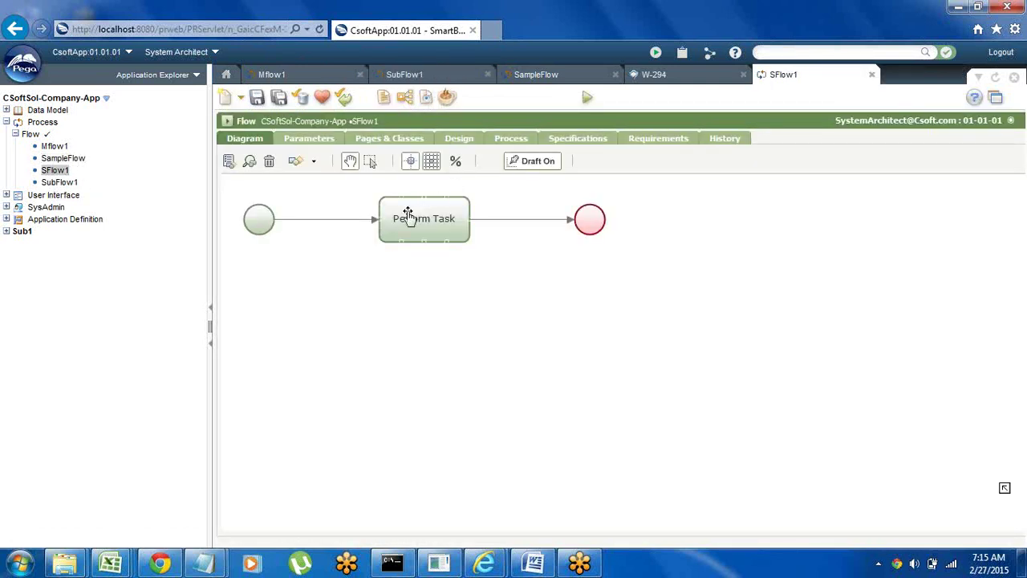
right_click(408, 215)
left_click(453, 294)
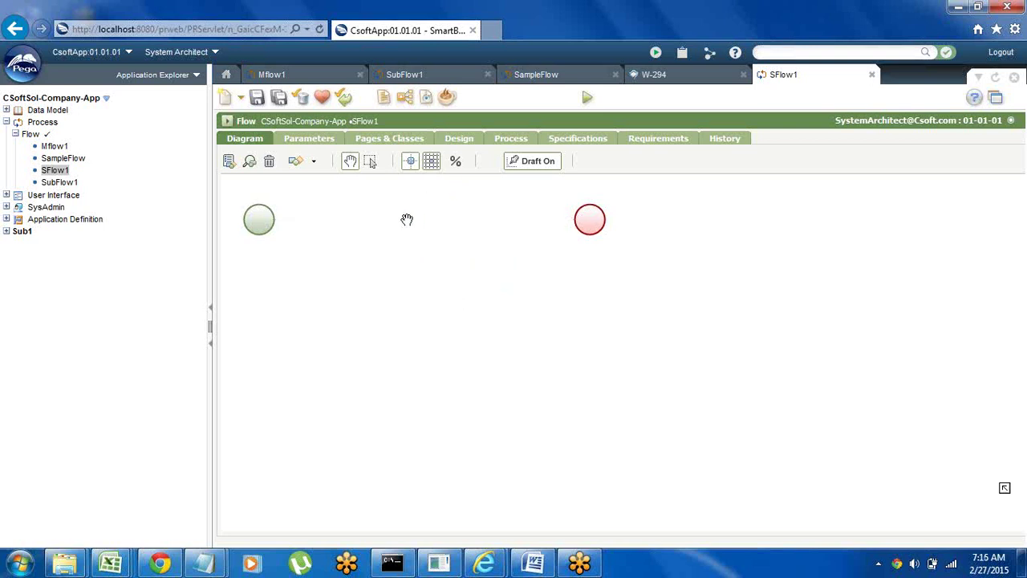
Add a Subprocess shape to SFlow1 and connect it between the start and end shapes
right_click(378, 209)
mouse_move(417, 223)
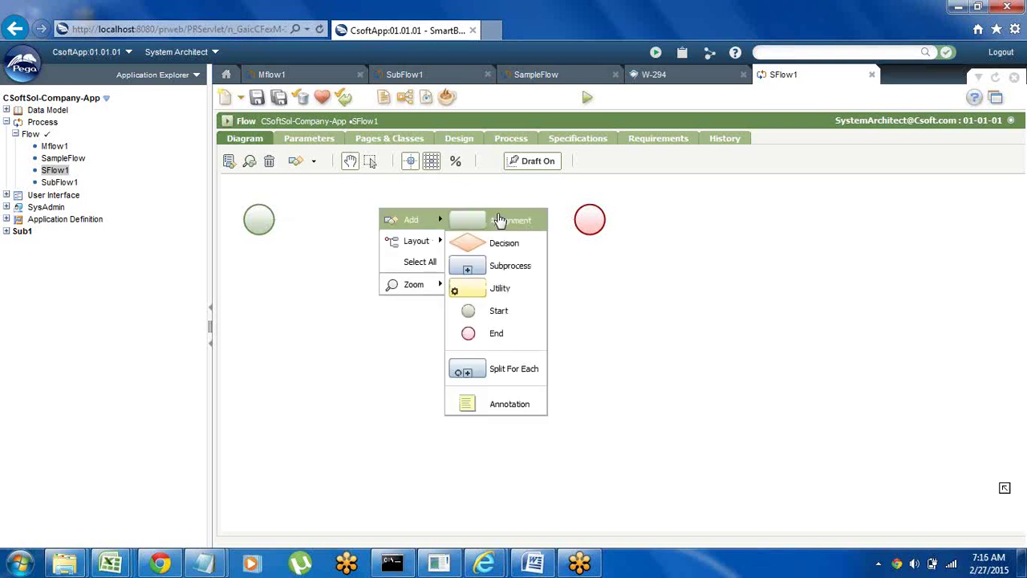
left_click(488, 265)
mouse_move(272, 220)
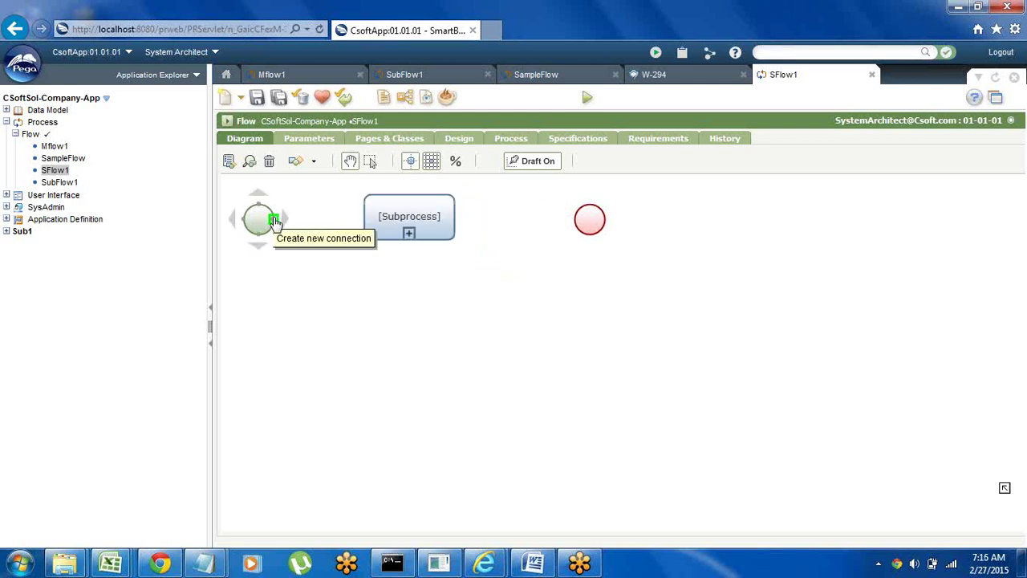
left_click_drag(273, 220, 406, 223)
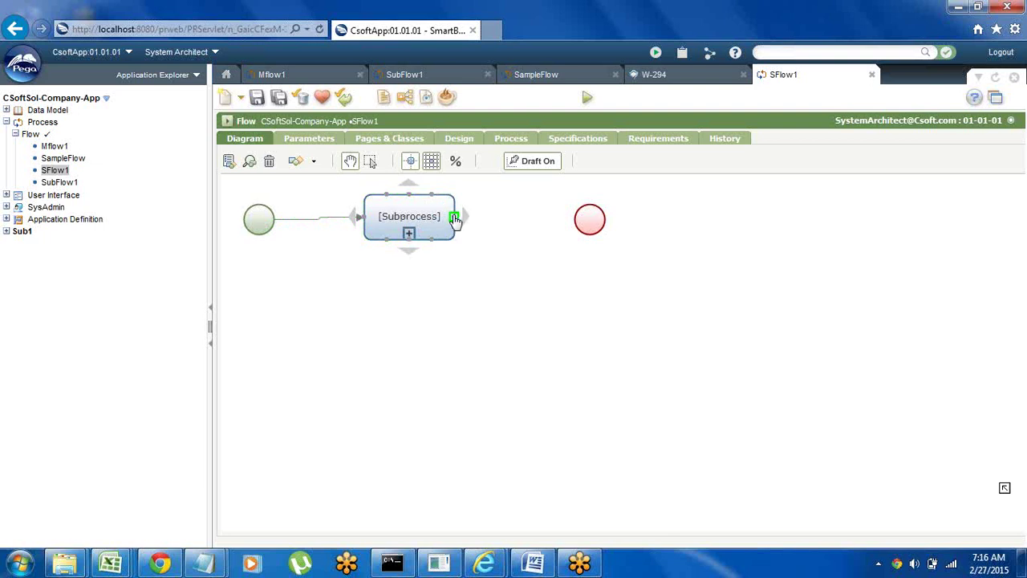
left_click_drag(454, 217, 591, 219)
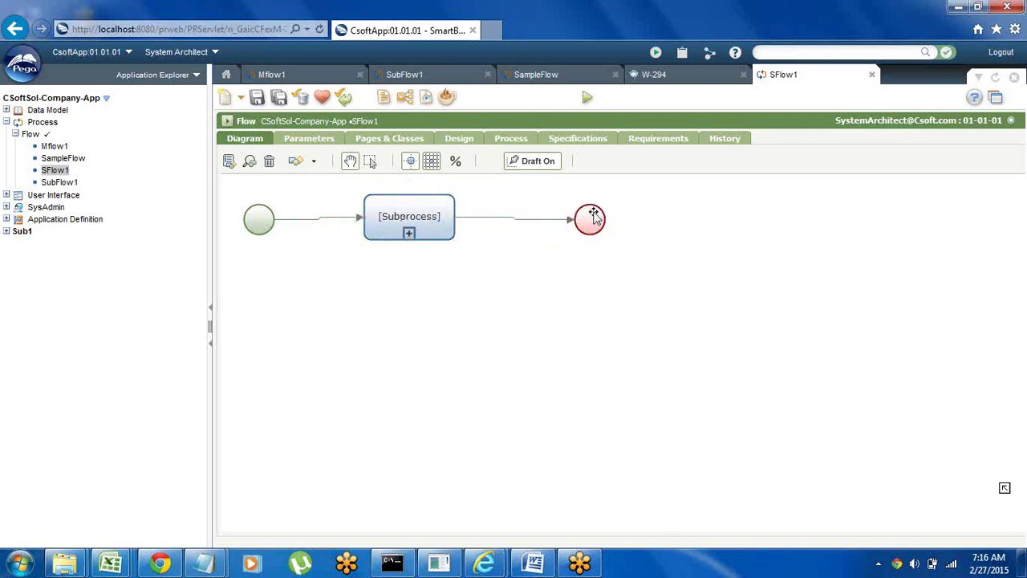
Set the new subprocess's flow rule to SubFlow1 and apply the properties
right_click(409, 223)
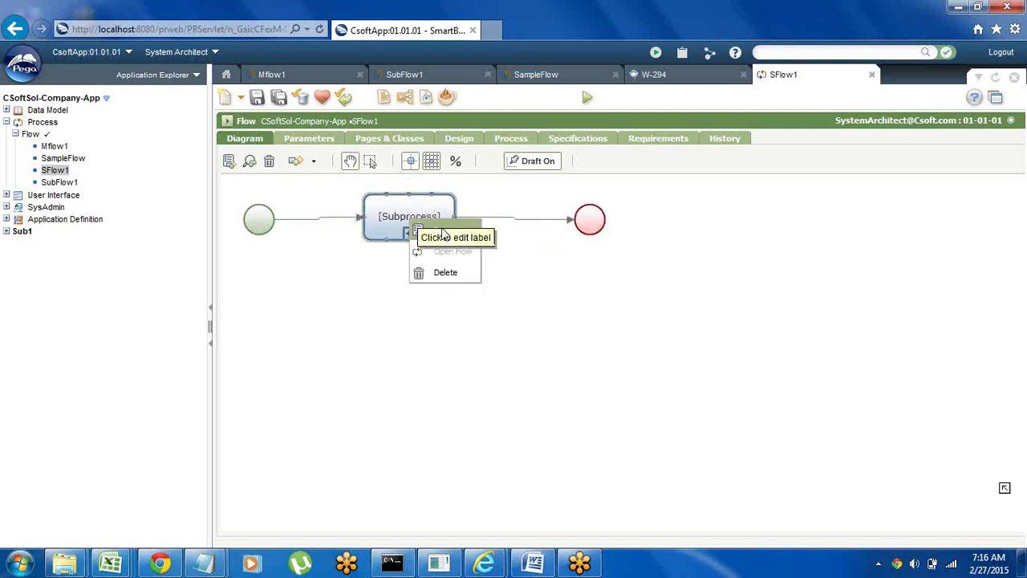
left_click(442, 234)
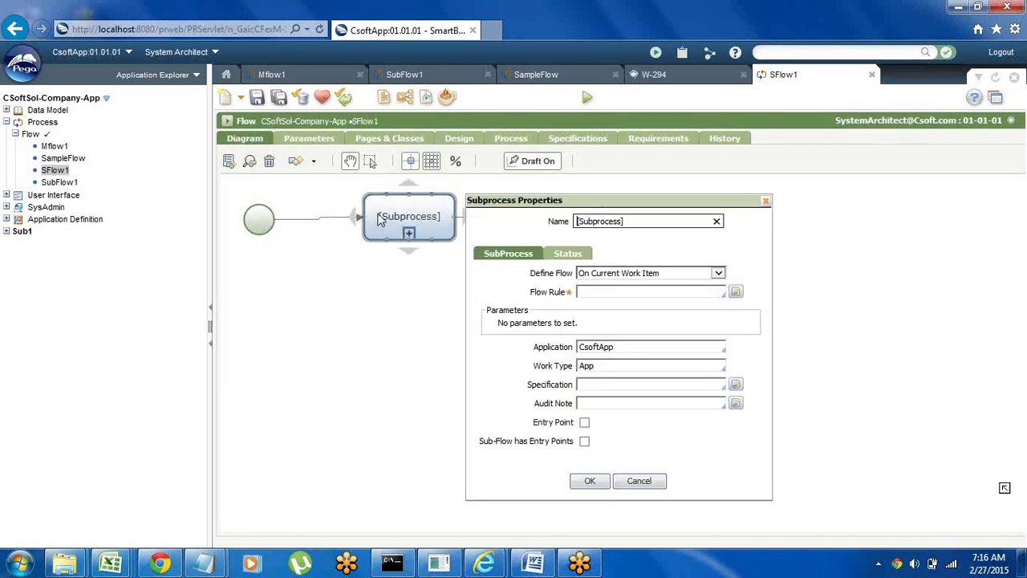
left_click(598, 293)
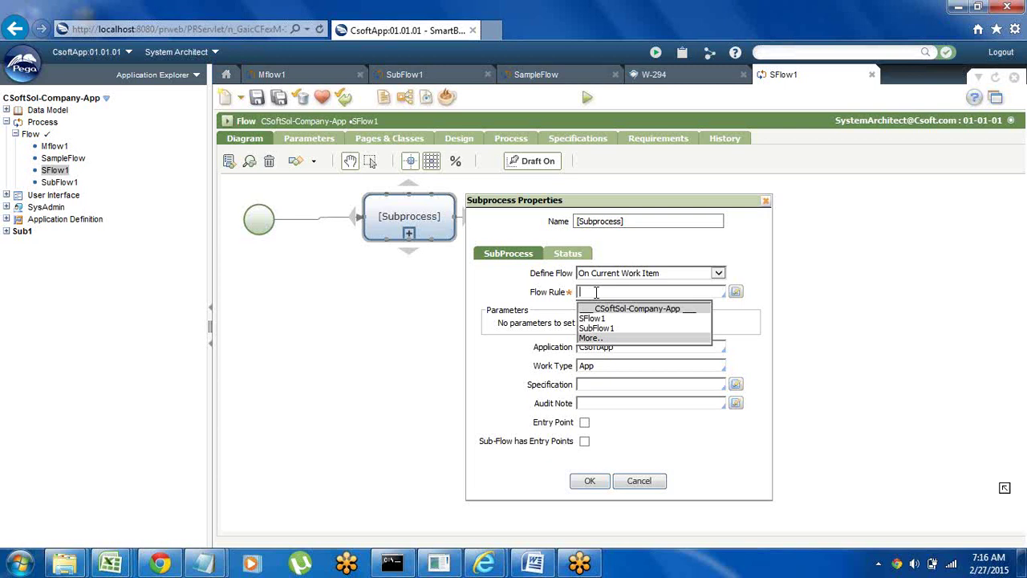
left_click(591, 320)
key("BackSpace")
key("BackSpace")
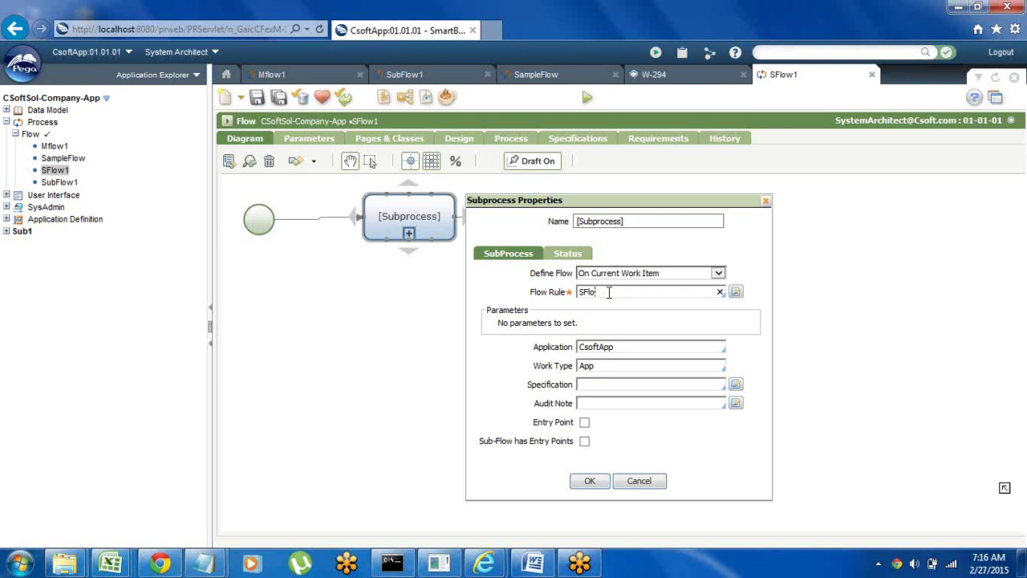
key("BackSpace")
key("BackSpace")
key("BackSpace")
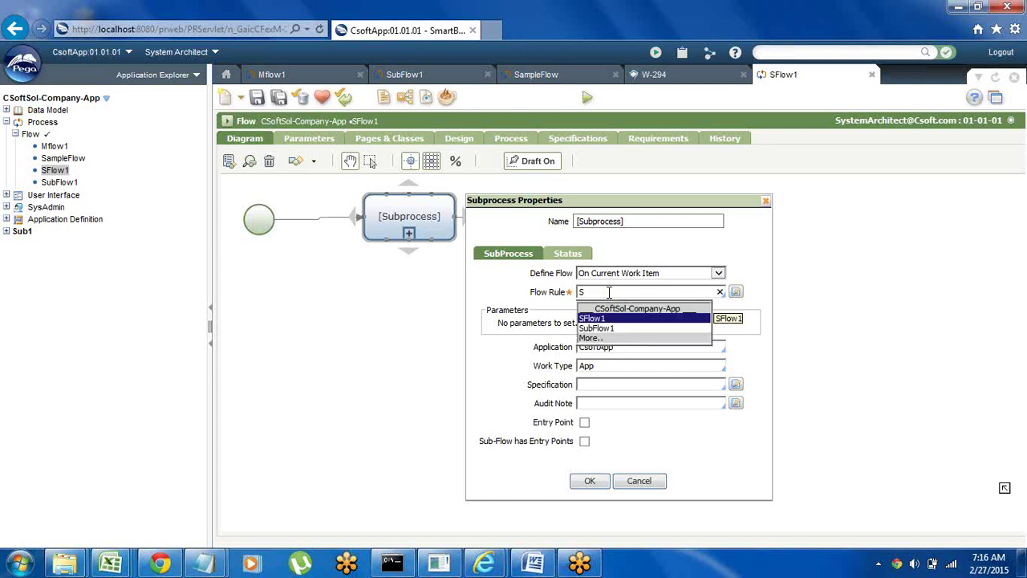
key("Down")
key("Return")
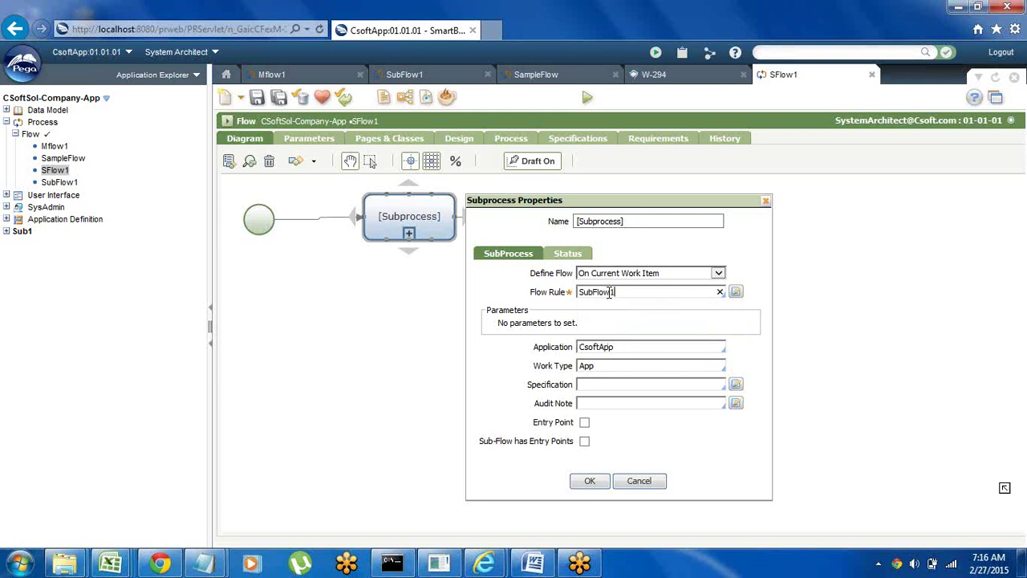
left_click(590, 480)
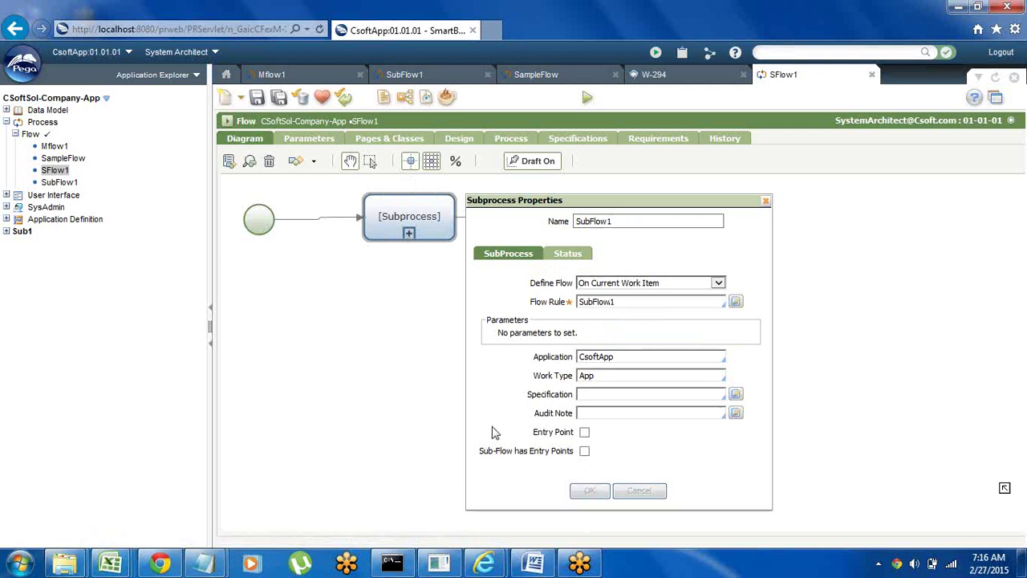
Save SFlow1, run it and create a new work item with the default details
left_click(256, 98)
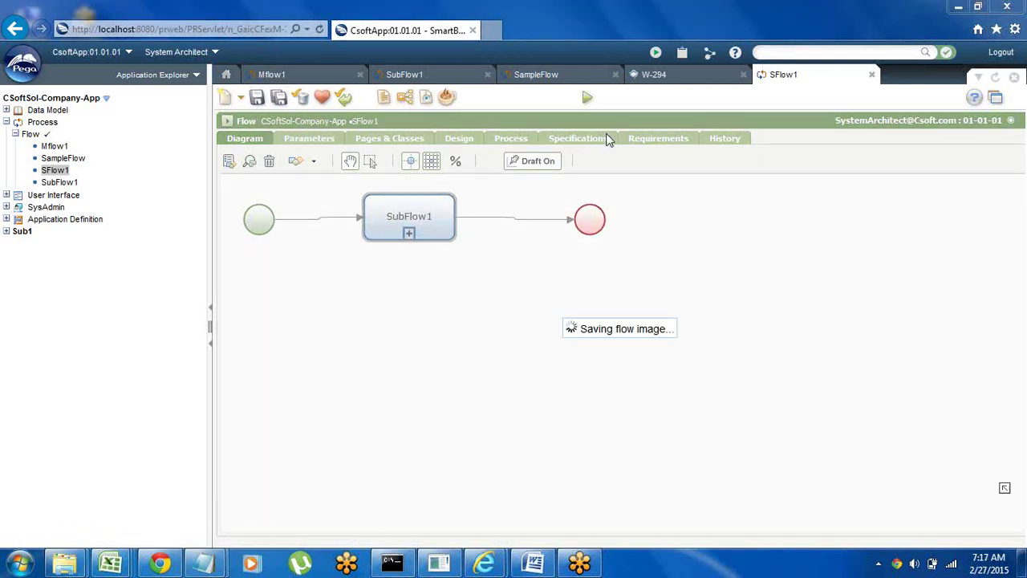
left_click(586, 98)
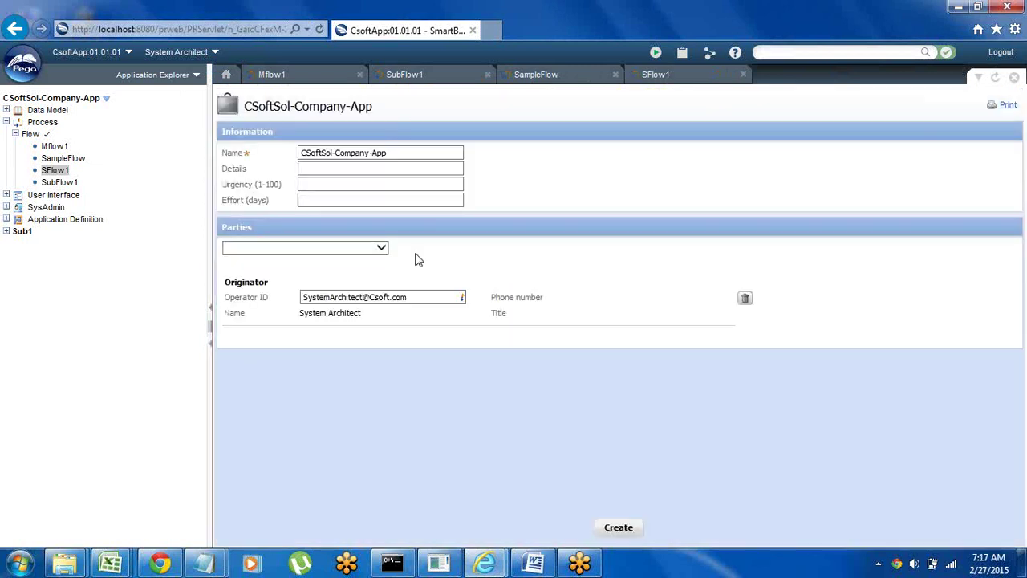
left_click(618, 527)
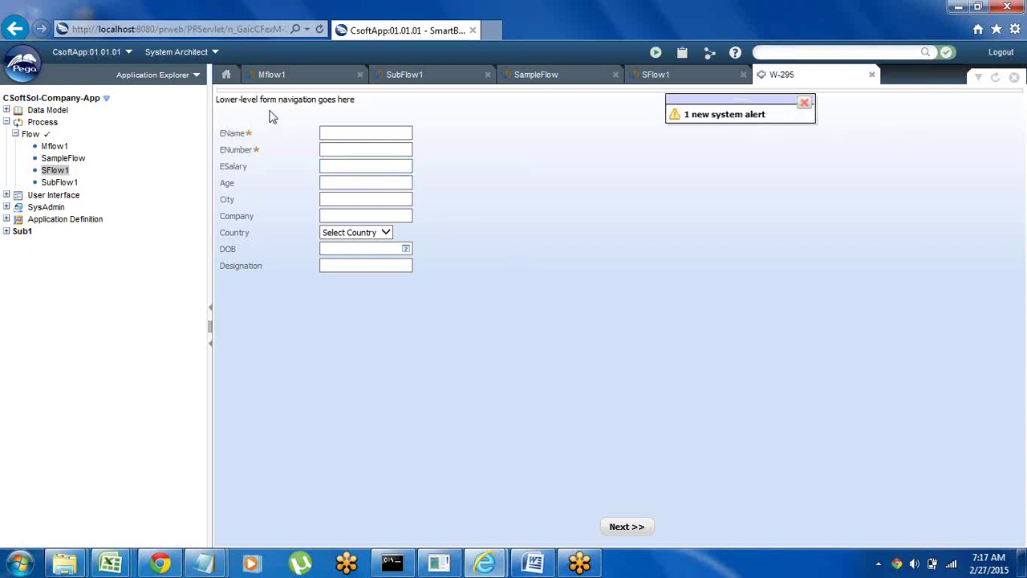
Enter EName hhh, fill in ENumber on the first form and advance to the second form
left_click(338, 133)
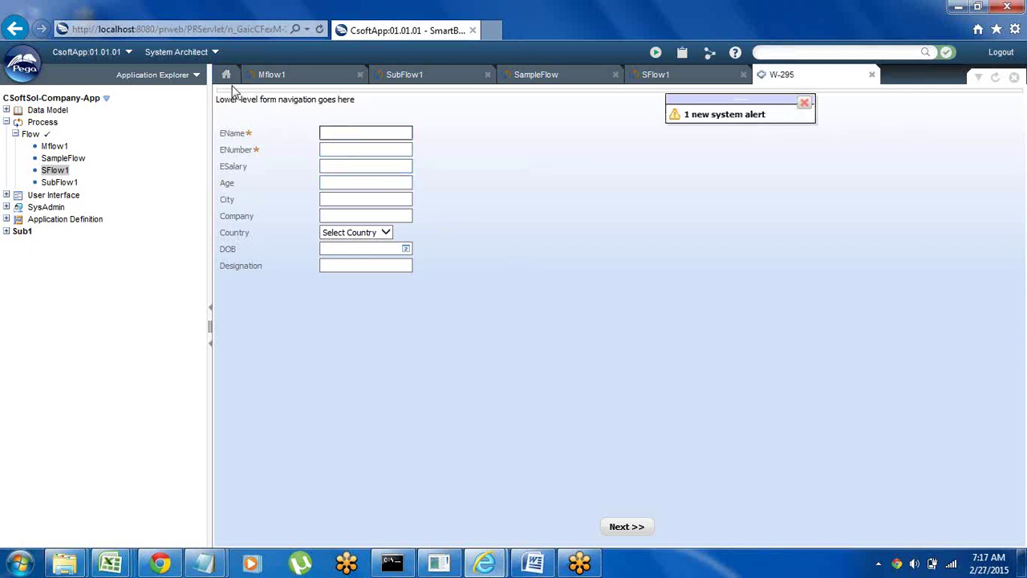
left_click(230, 95)
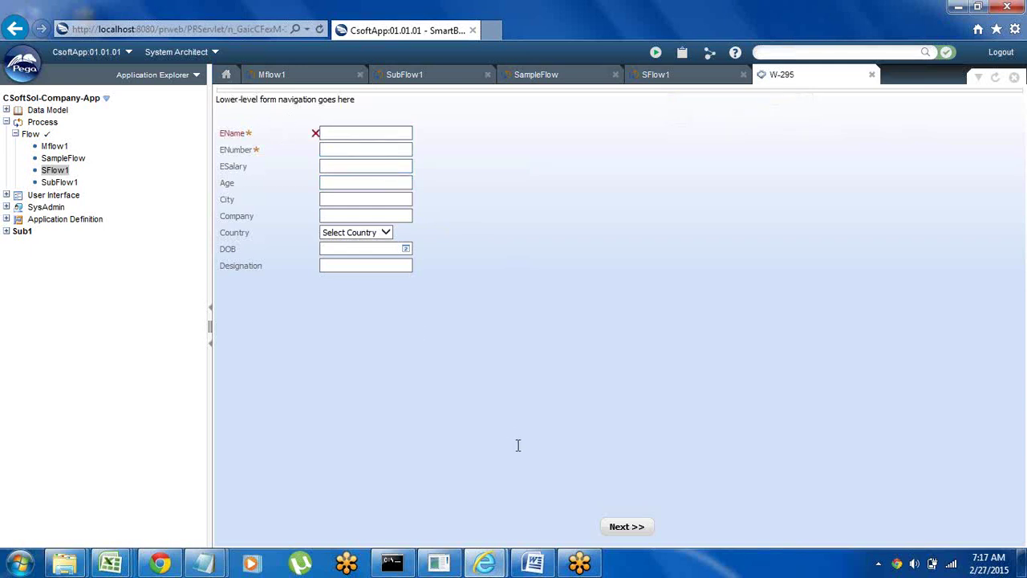
left_click(350, 131)
type("hhh")
left_click(349, 148)
type("66")
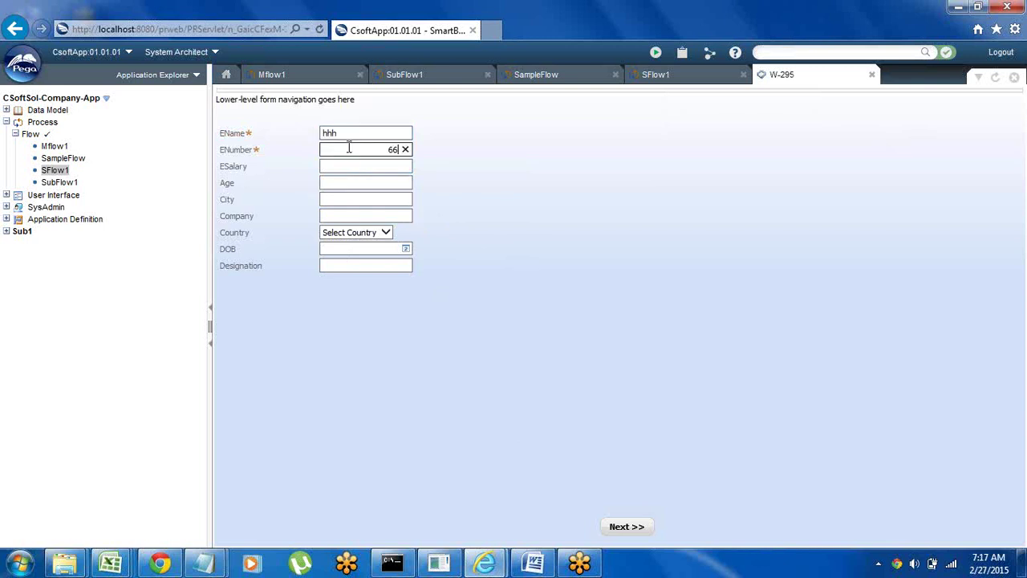
left_click(627, 529)
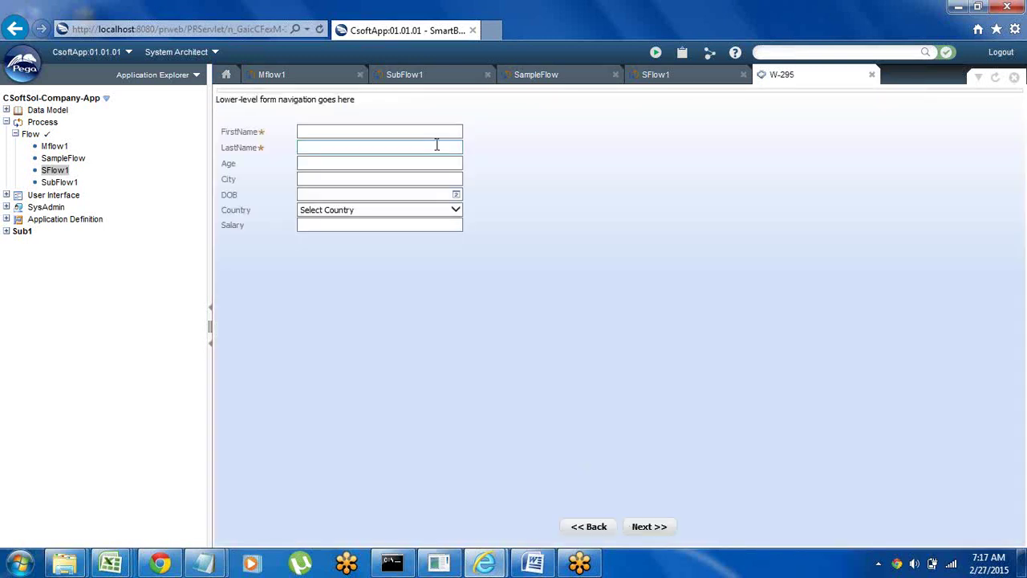
Fill in FirstName and LastName, advance to the student form, enter StudName jhh and complete the flow
left_click(401, 132)
type("ц")
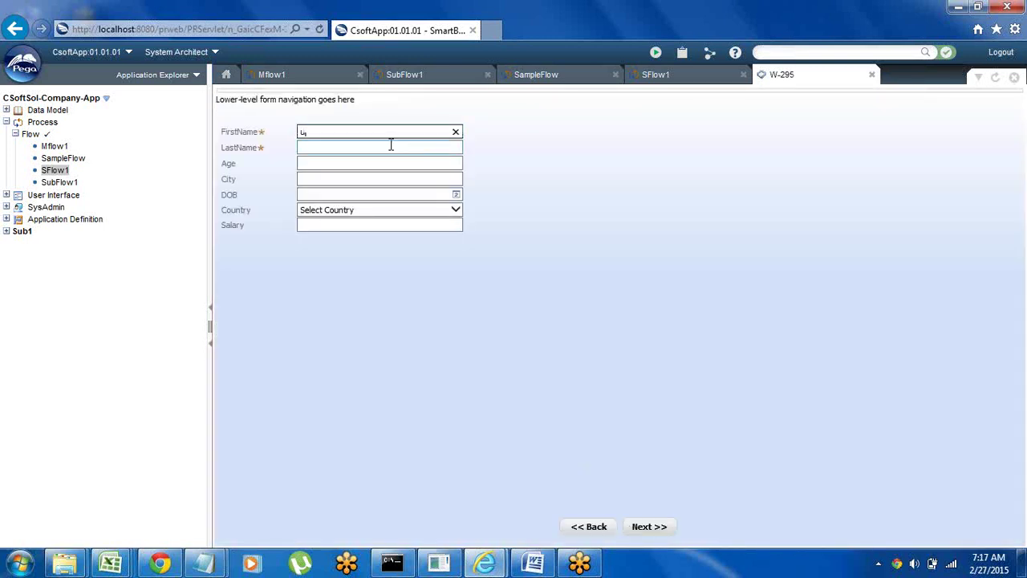
left_click(391, 145)
type("h")
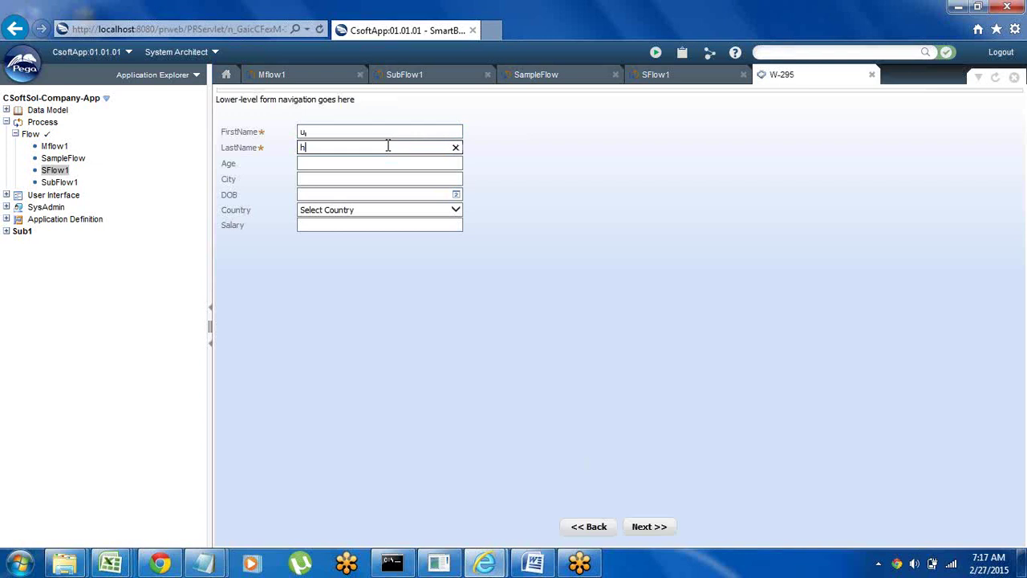
left_click(642, 527)
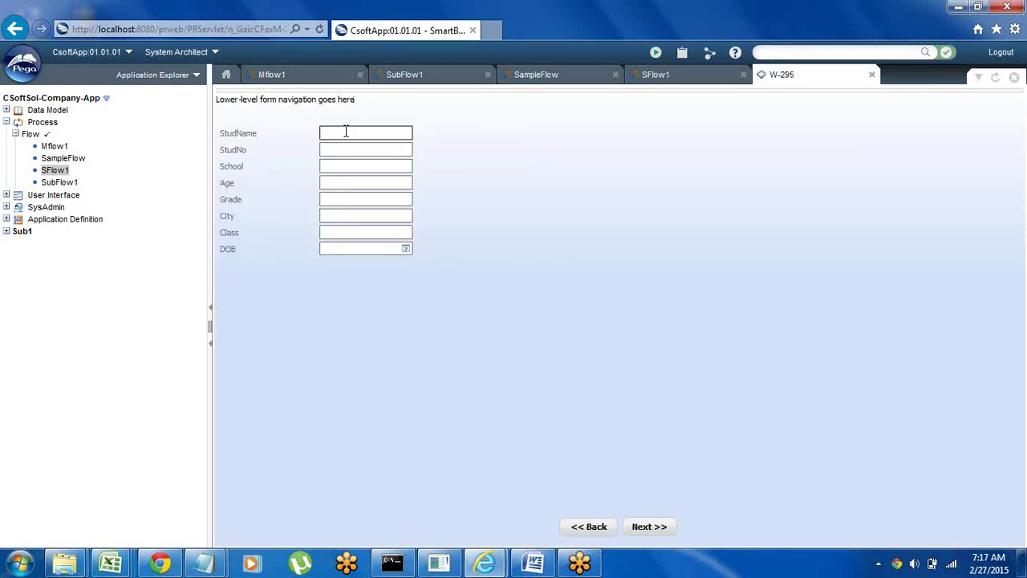
type("jhh")
left_click(647, 528)
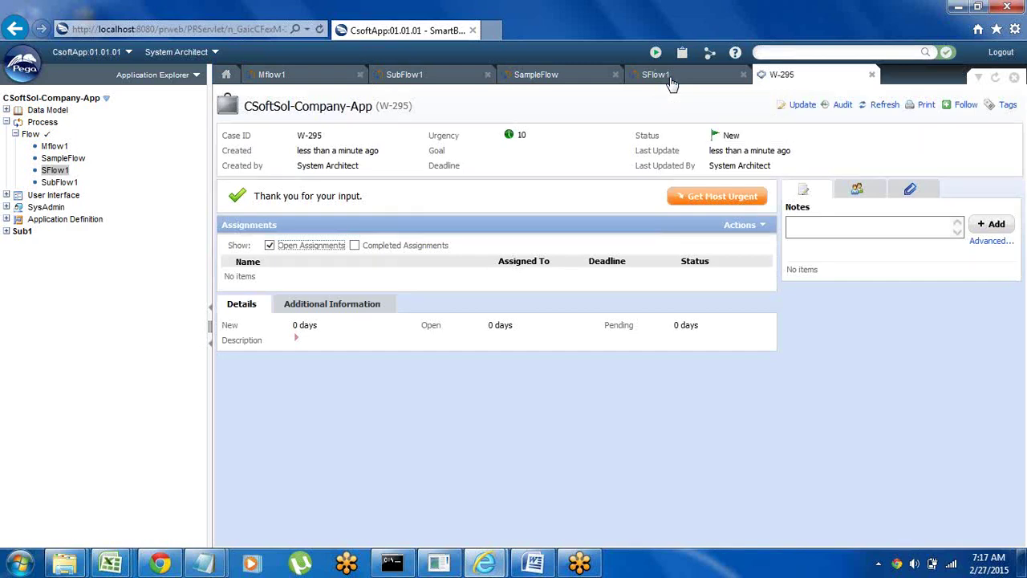
View the SampleFlow diagram and check the screen flow notes in the Word document
left_click(550, 81)
left_click(533, 565)
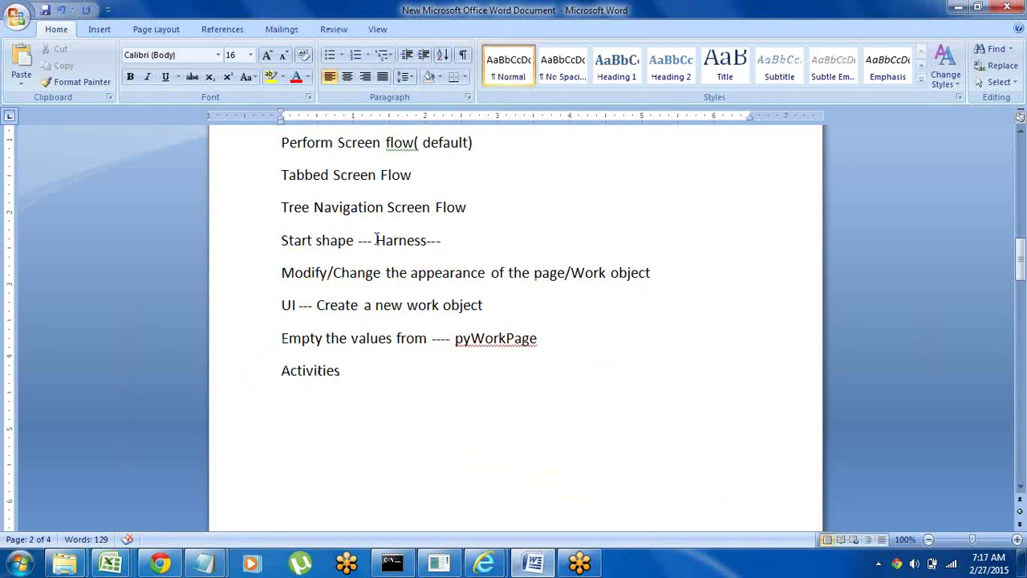
left_click(544, 566)
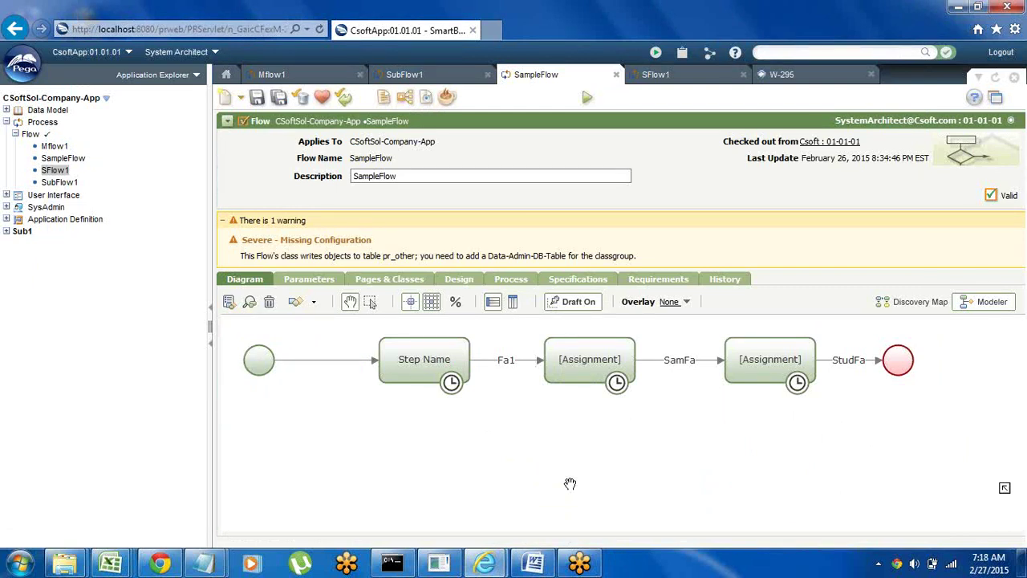
Switch to the Word notes and append ---- to the Activities line
left_click(533, 564)
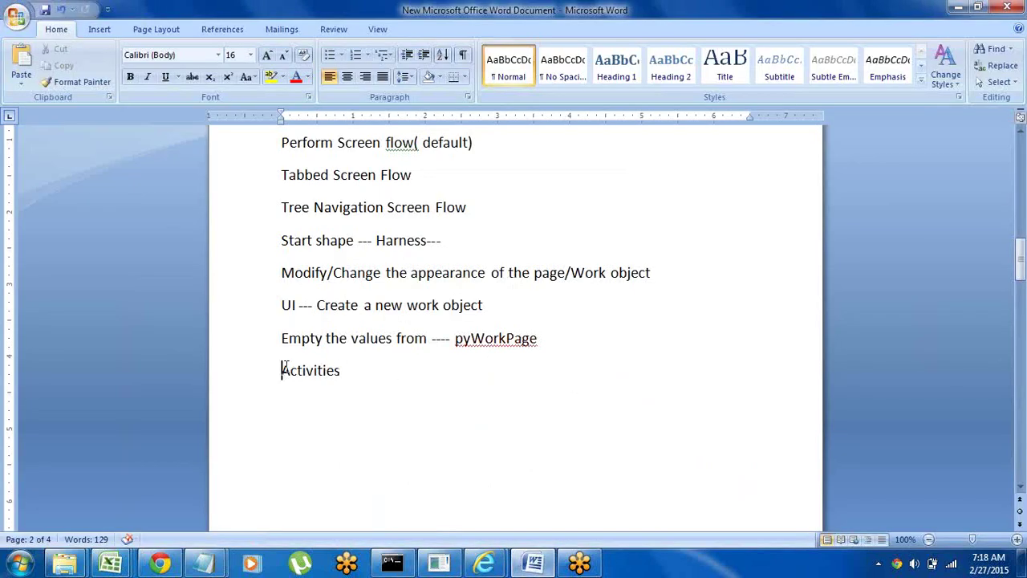
left_click_drag(282, 370, 358, 372)
left_click(357, 373)
type("----")
left_click(250, 380)
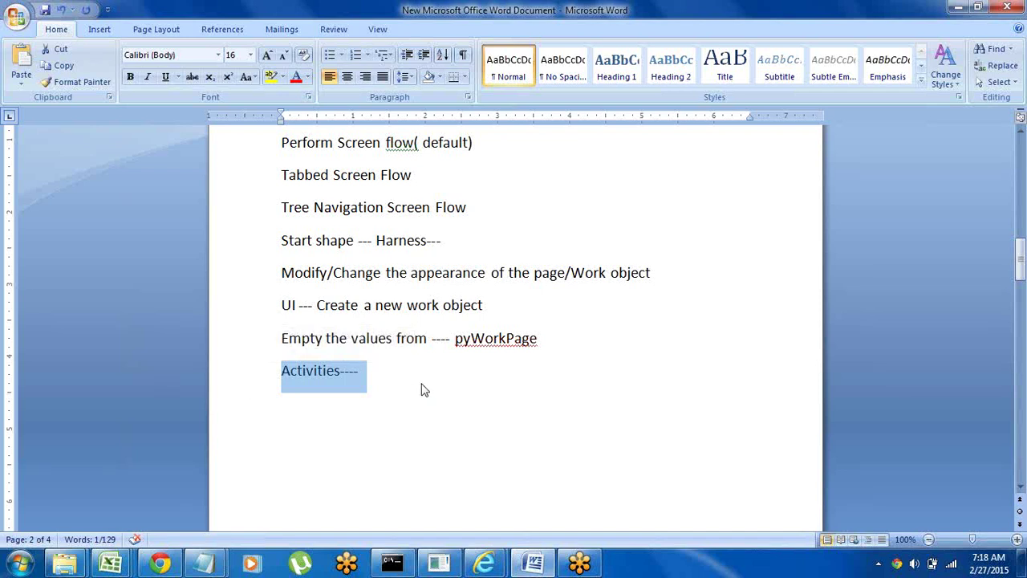
left_click(372, 372)
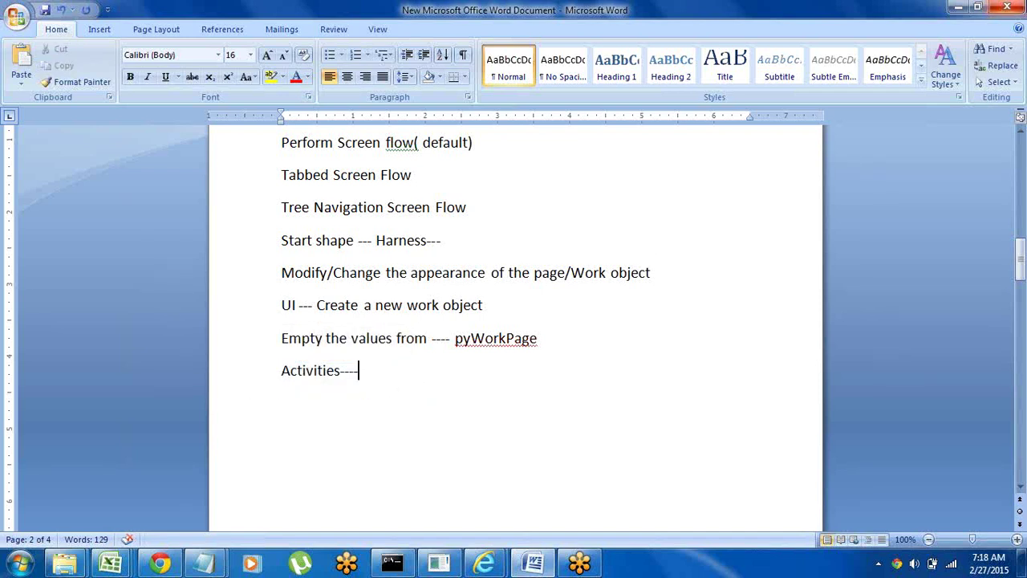